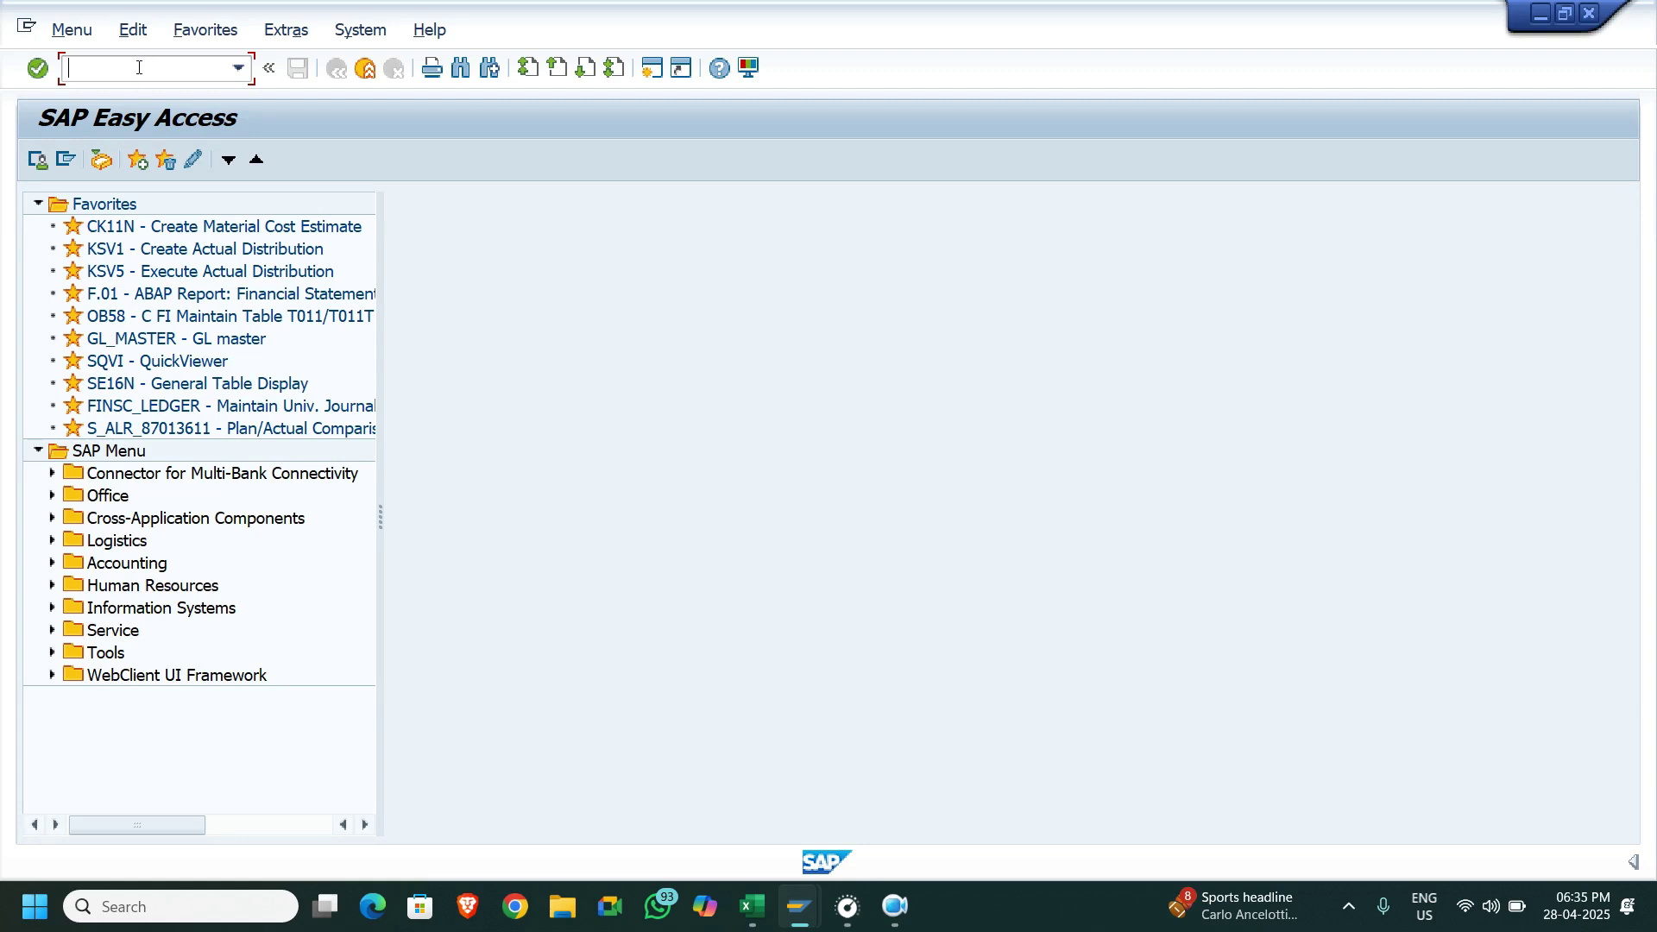
Run transaction SPRO and display the SAP Reference IMG
{"action": "type", "text": "spro"}
{"action": "key", "text": "Return"}
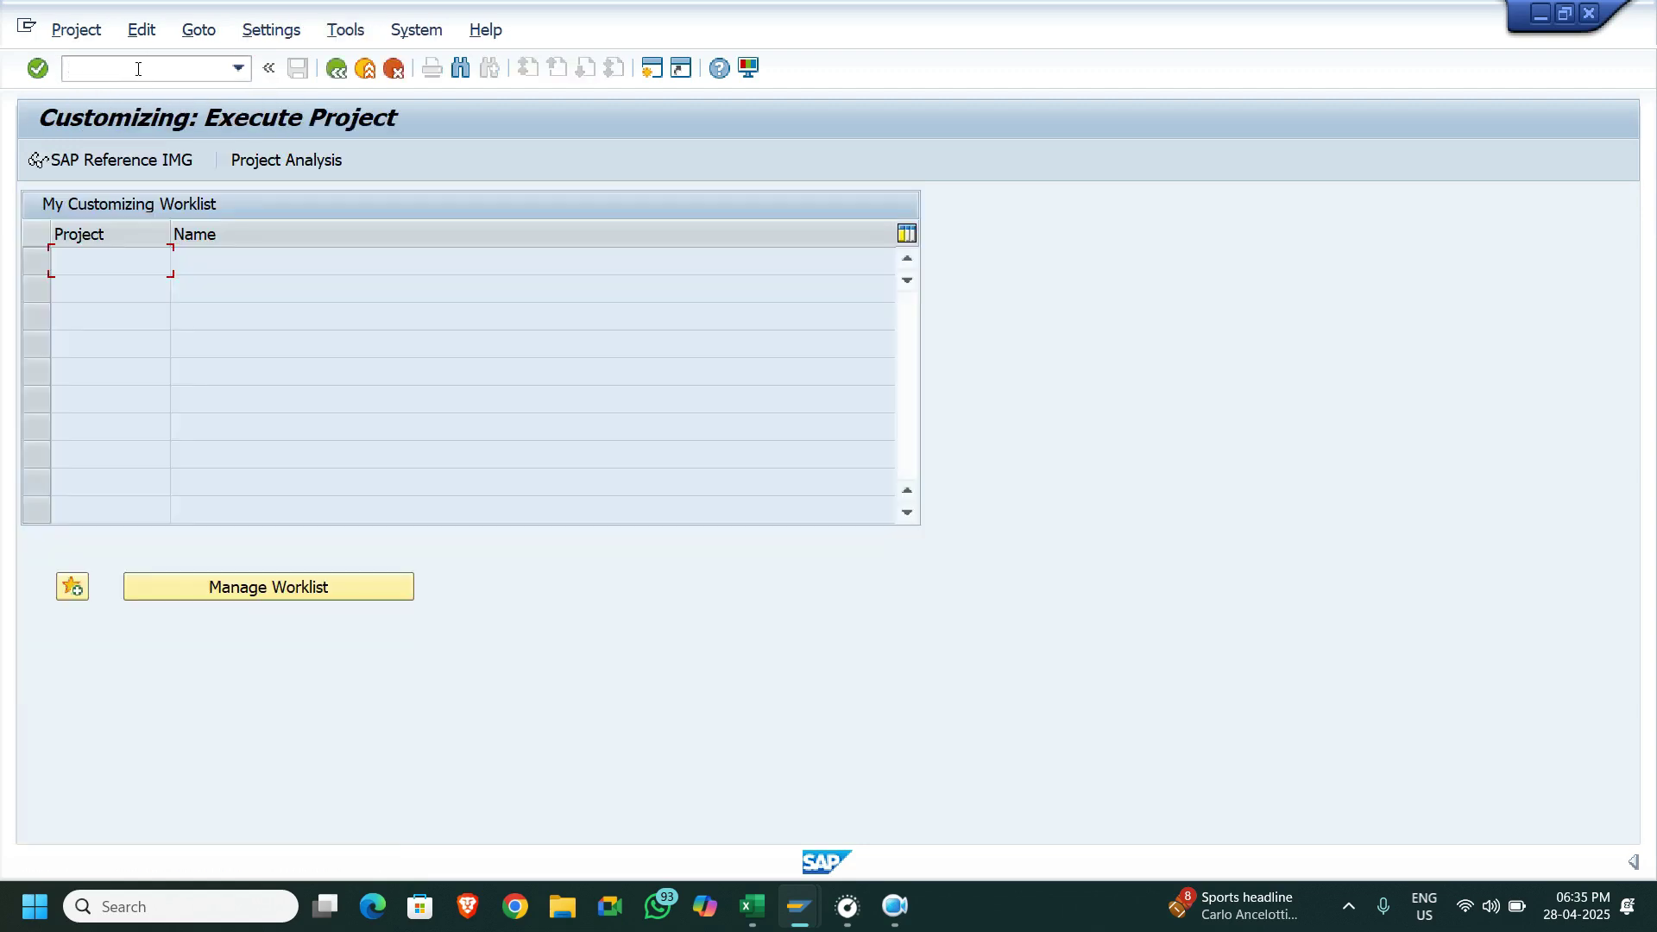
{"action": "left_click", "coordinate": [151, 162]}
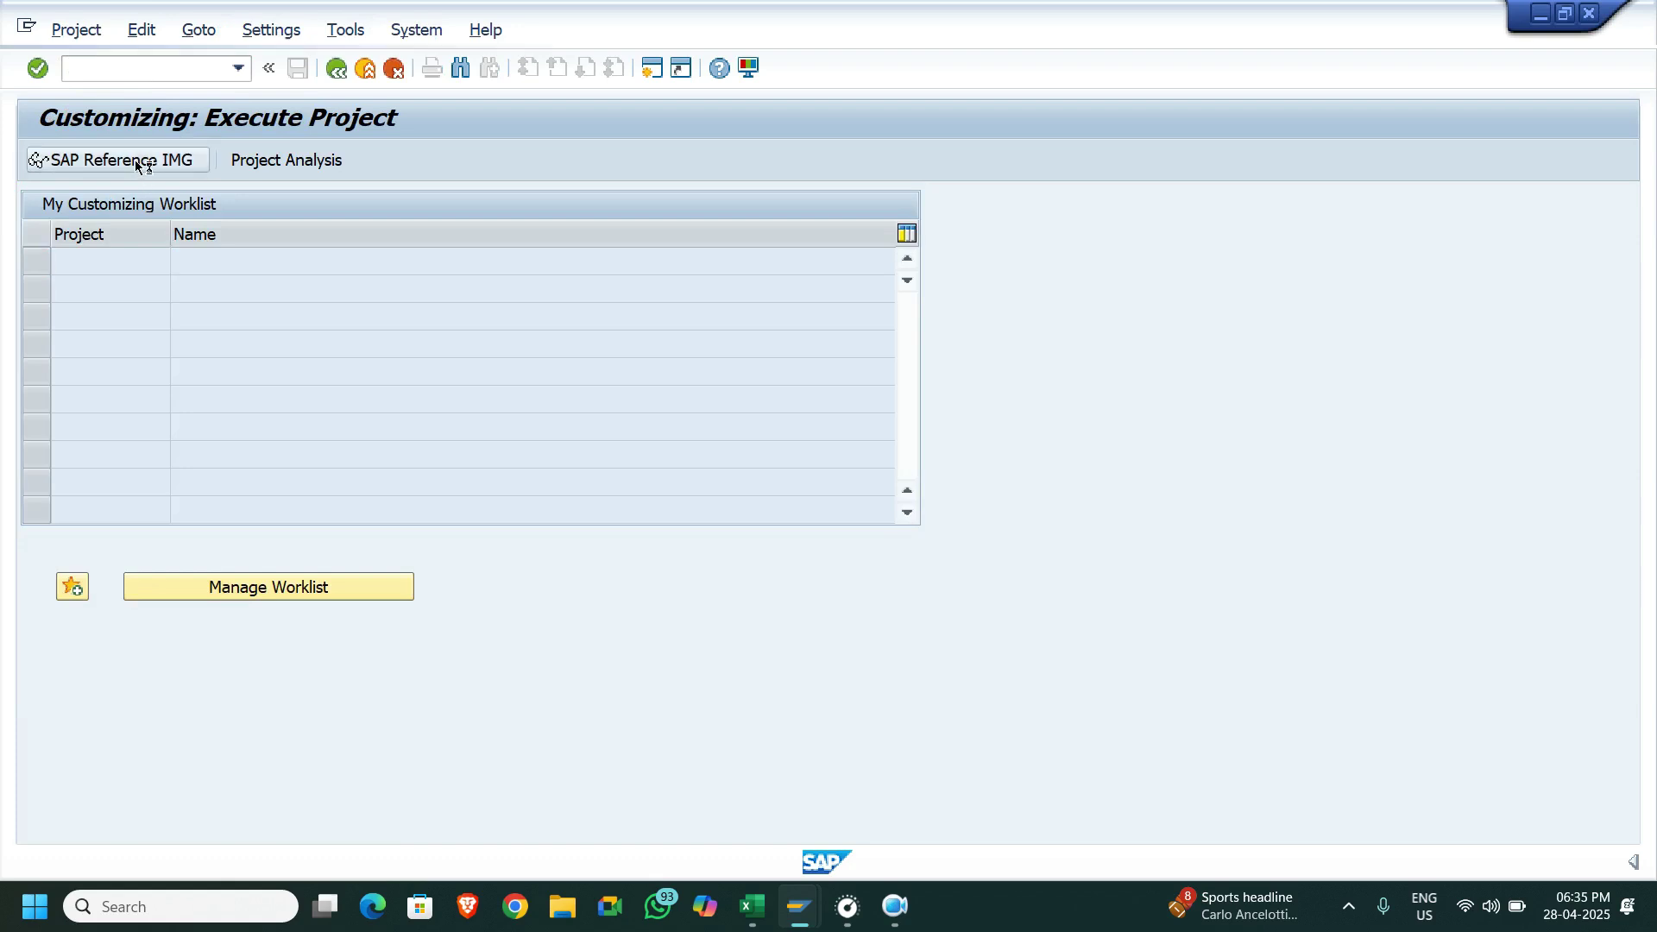
Expand the IMG path Cross-Application Components > SAP Business Partner > Business Partner > Basic Settings > Number Ranges and Groupings
{"action": "scroll", "coordinate": [500, 673], "scroll_direction": "down", "scroll_amount": 3}
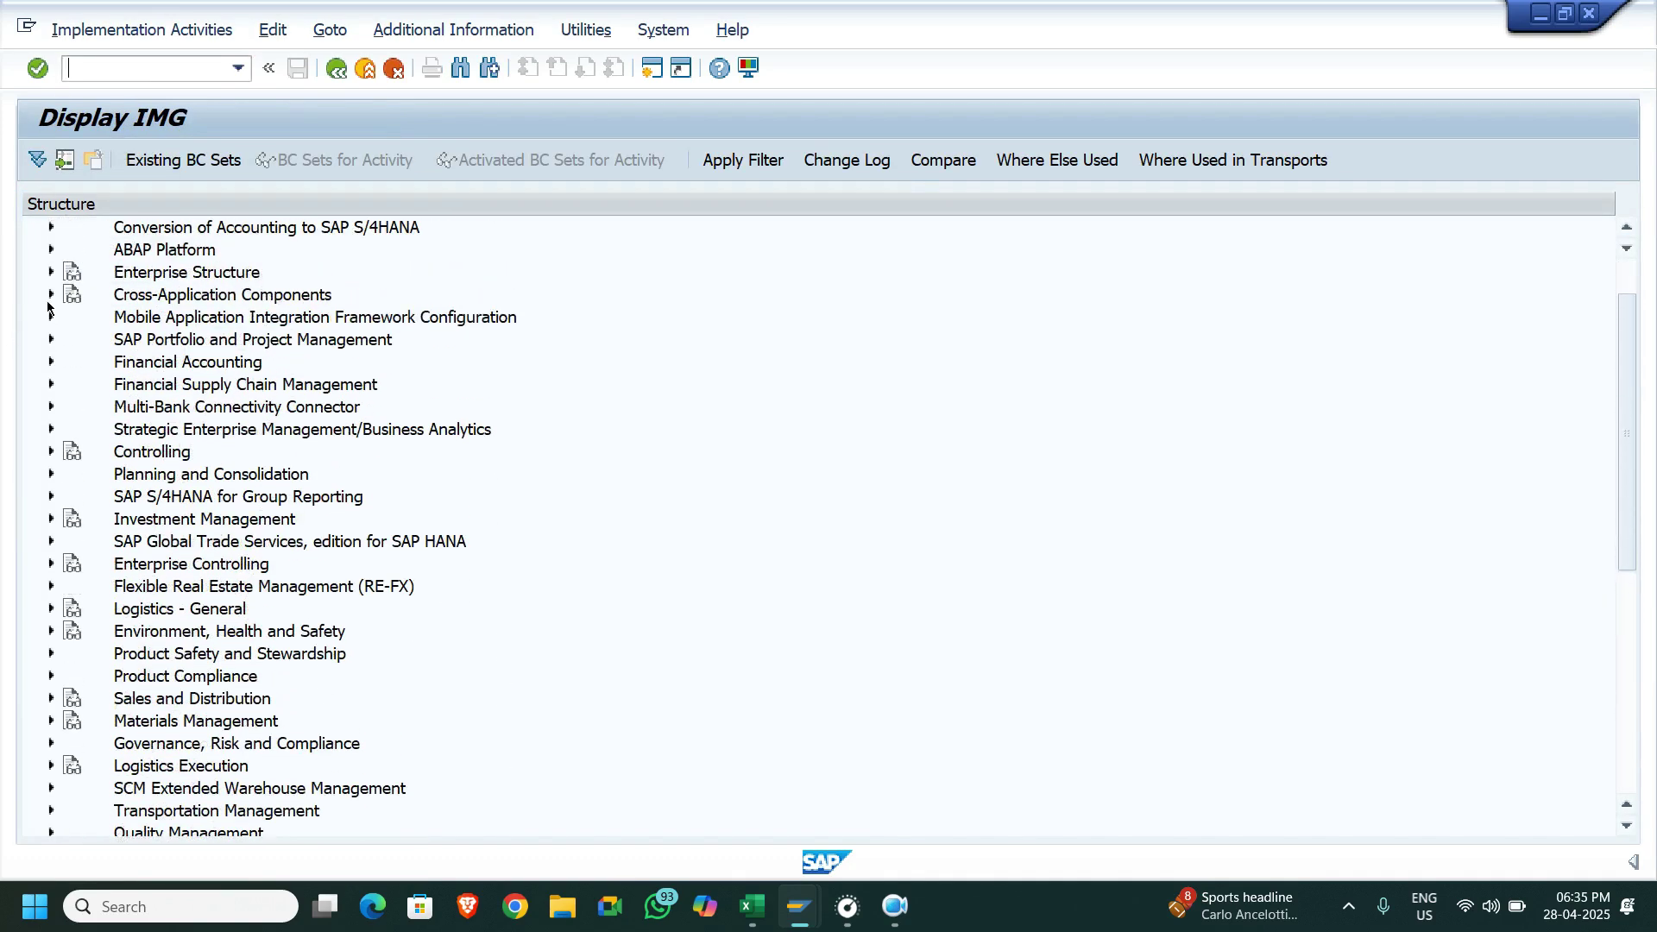
{"action": "left_click", "coordinate": [50, 295]}
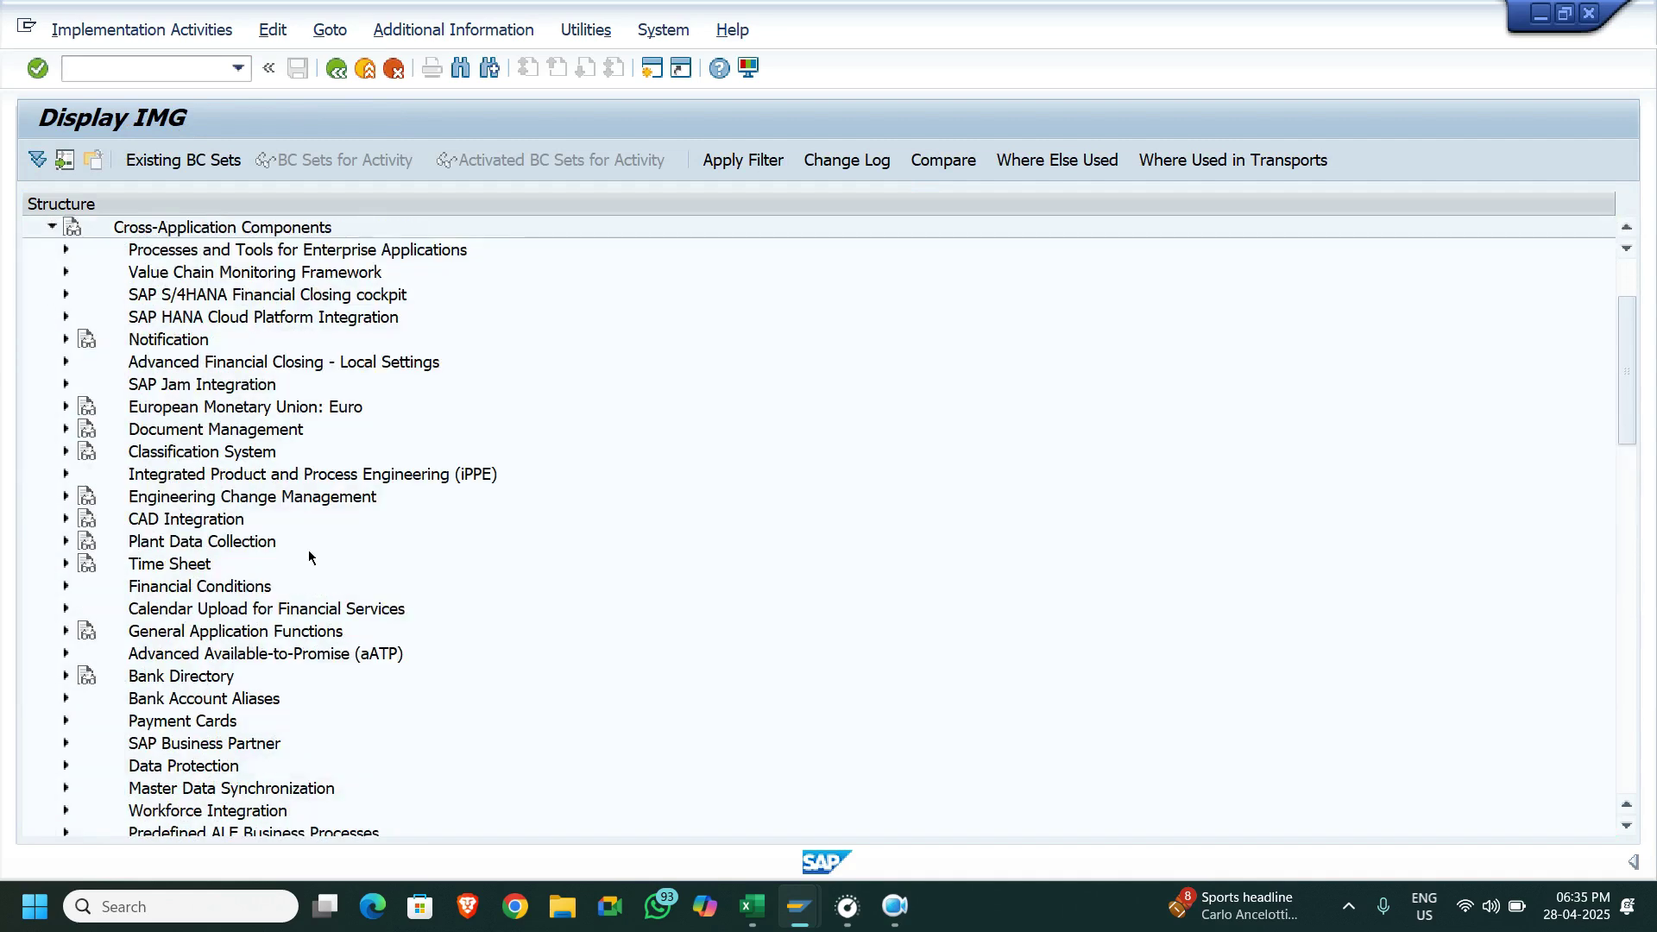
{"action": "scroll", "coordinate": [309, 557], "scroll_direction": "down", "scroll_amount": 3}
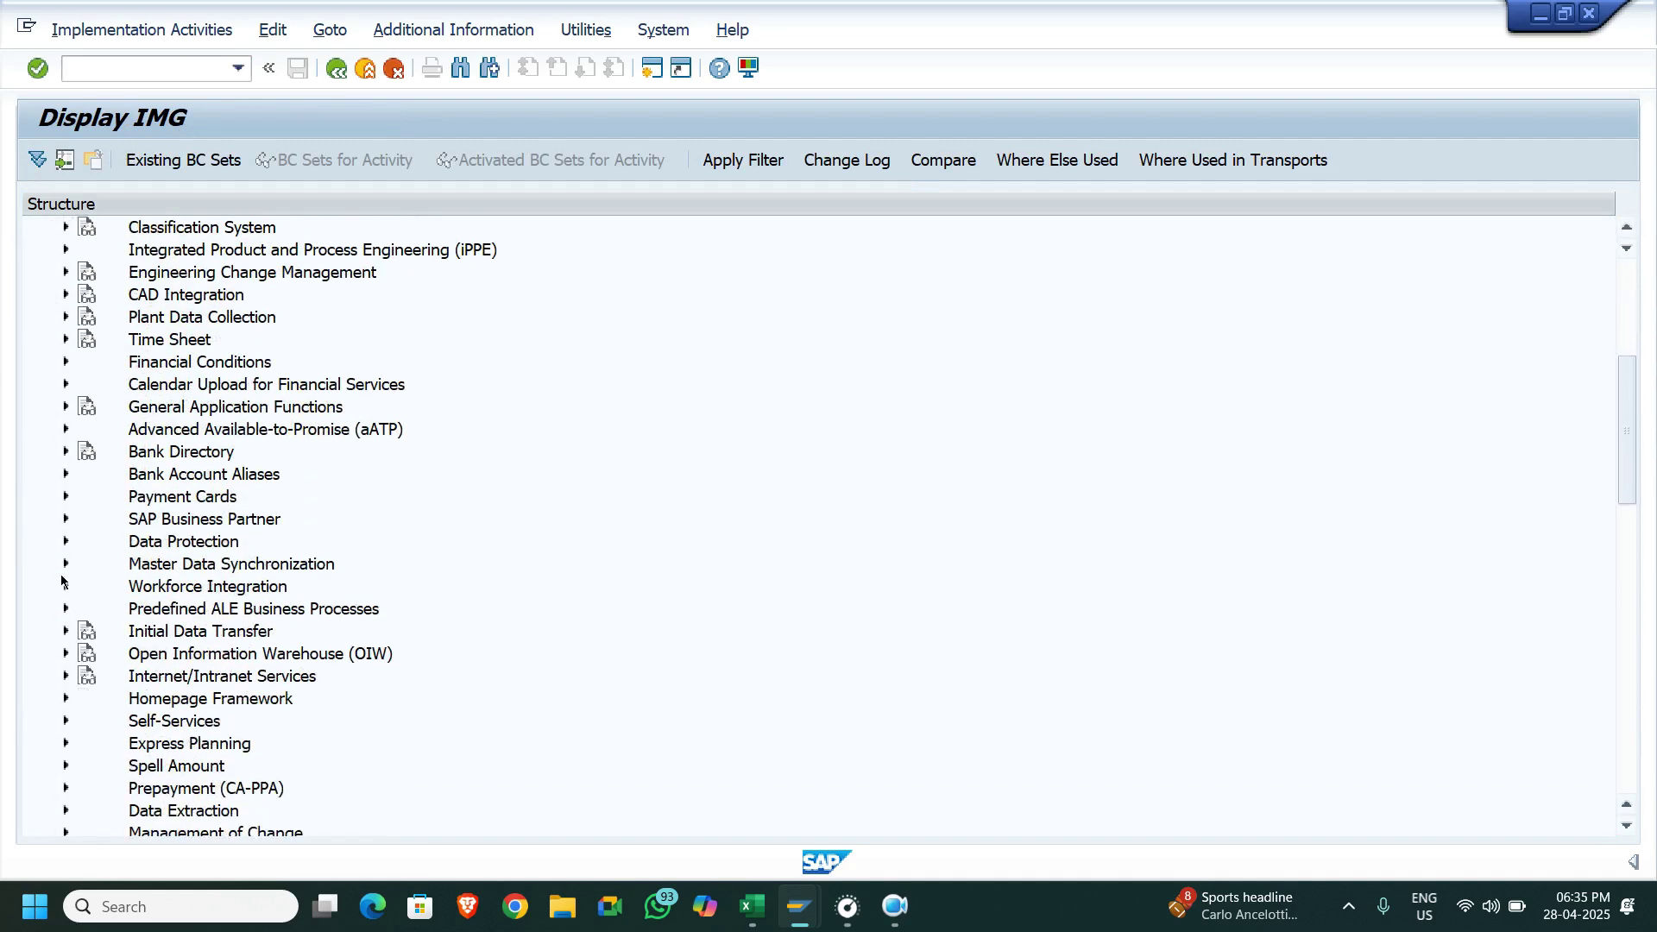
{"action": "left_click", "coordinate": [65, 519]}
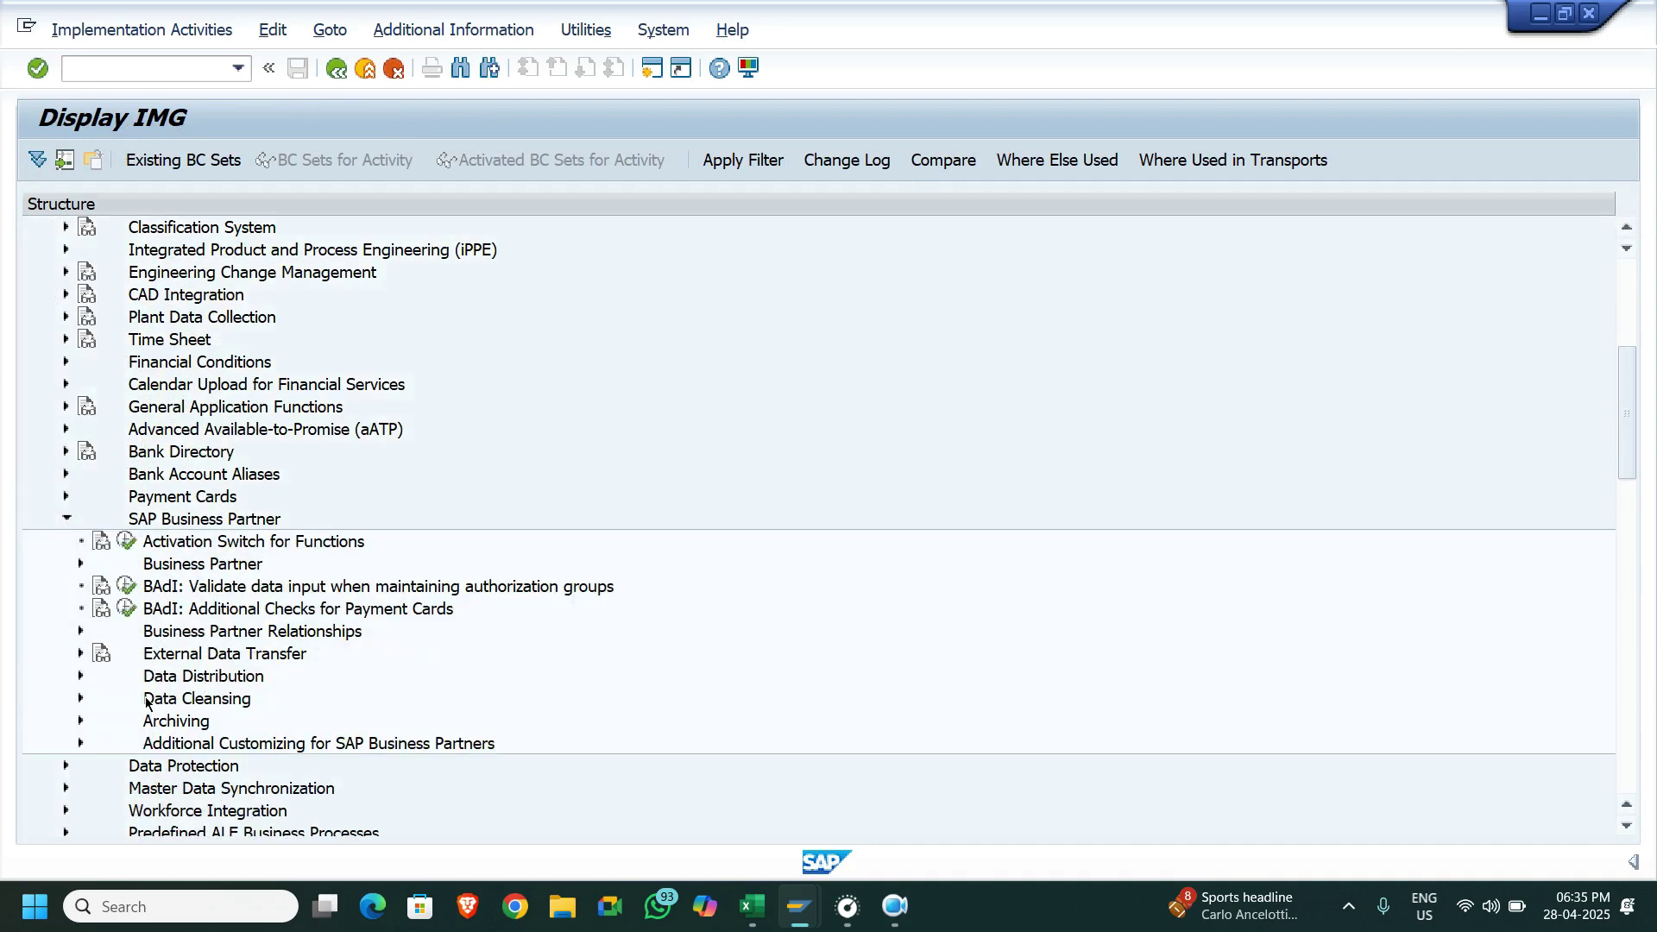
{"action": "left_click", "coordinate": [80, 566]}
{"action": "left_click", "coordinate": [96, 587]}
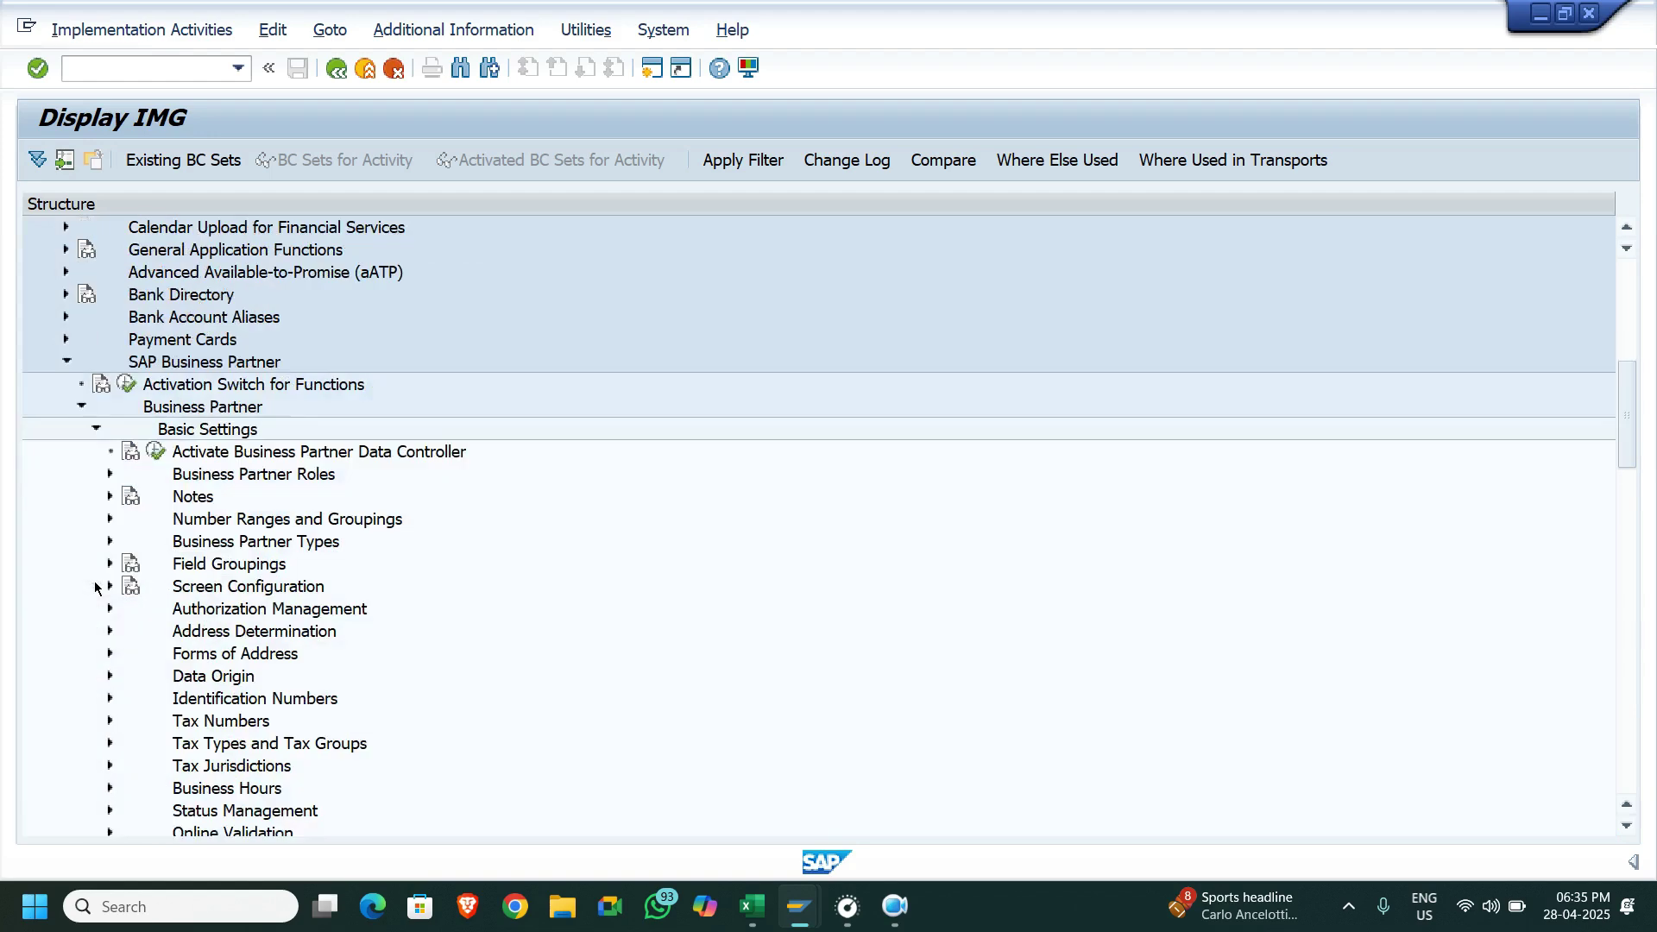
{"action": "left_click", "coordinate": [109, 520]}
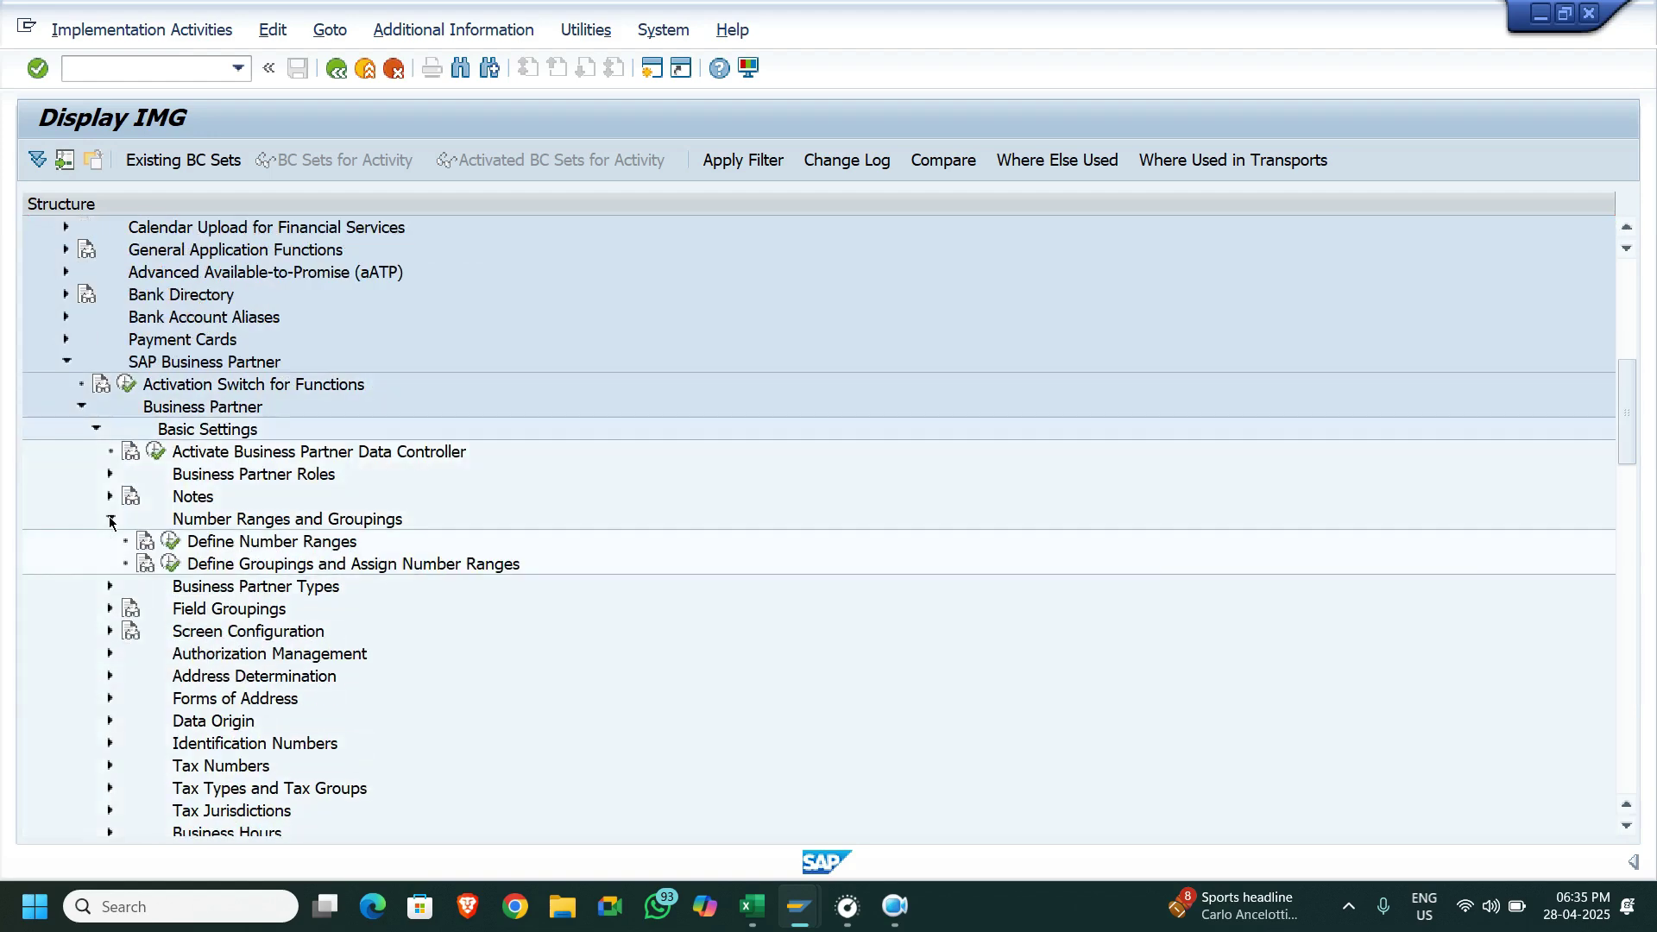
Examine the number range assigned to grouping AB01 in Define Groupings and Assign Number Ranges, save, and return to the IMG
{"action": "left_click", "coordinate": [171, 563]}
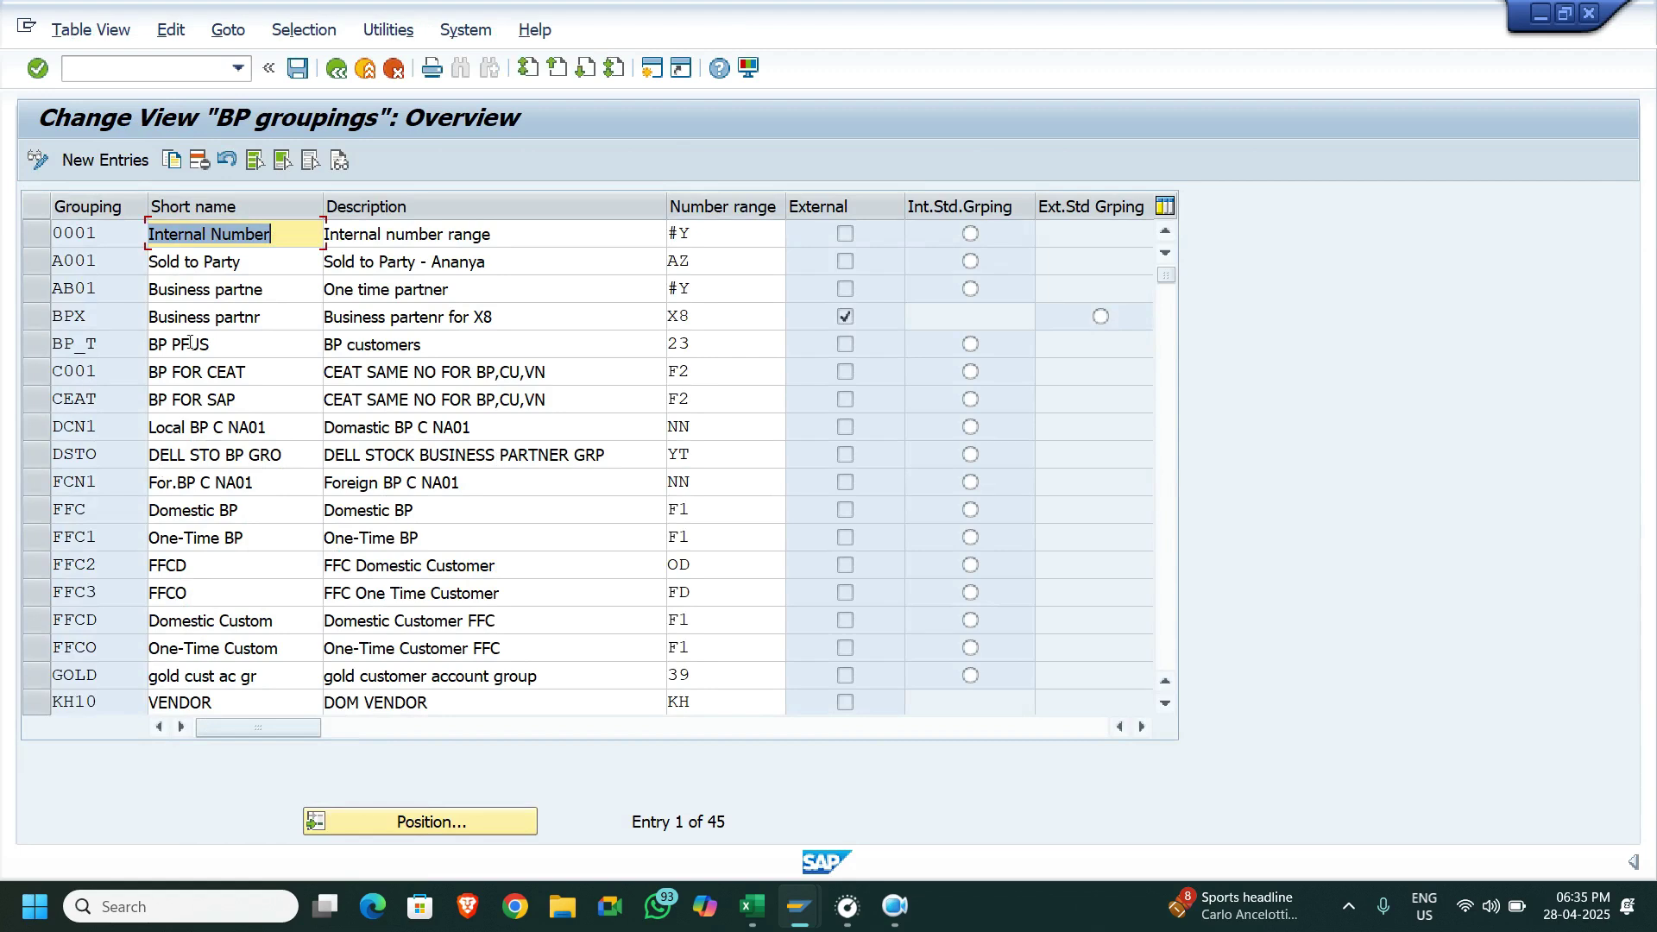
{"action": "left_click", "coordinate": [38, 289]}
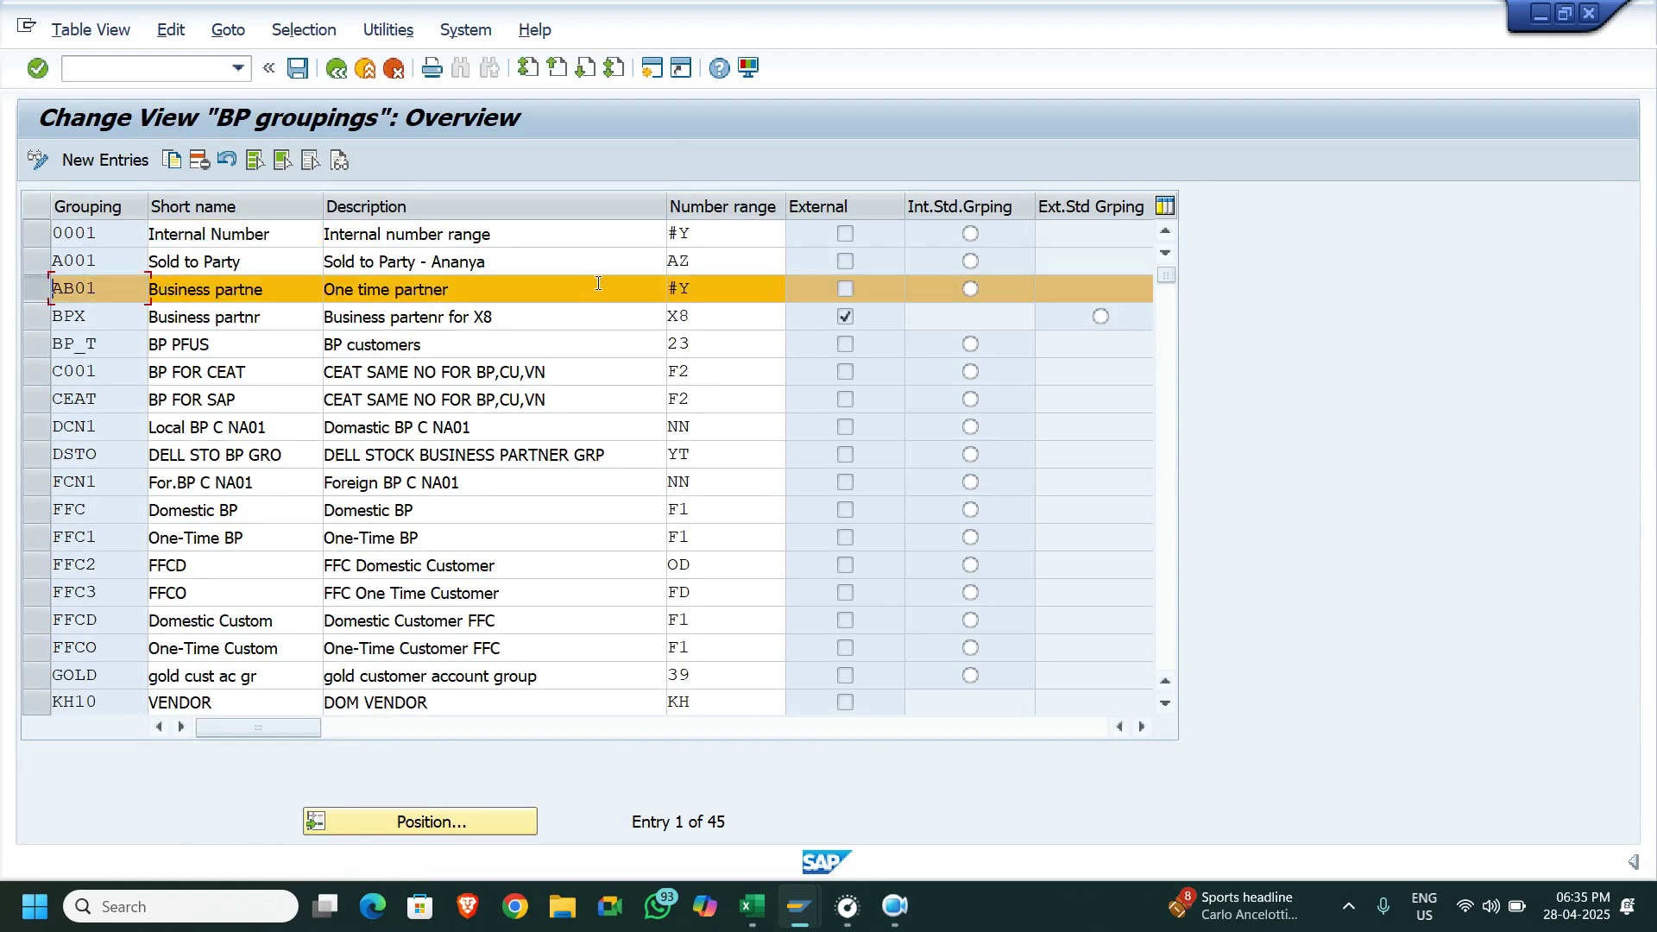
{"action": "left_click", "coordinate": [701, 289]}
{"action": "left_click_drag", "start_coordinate": [689, 291], "coordinate": [662, 291]}
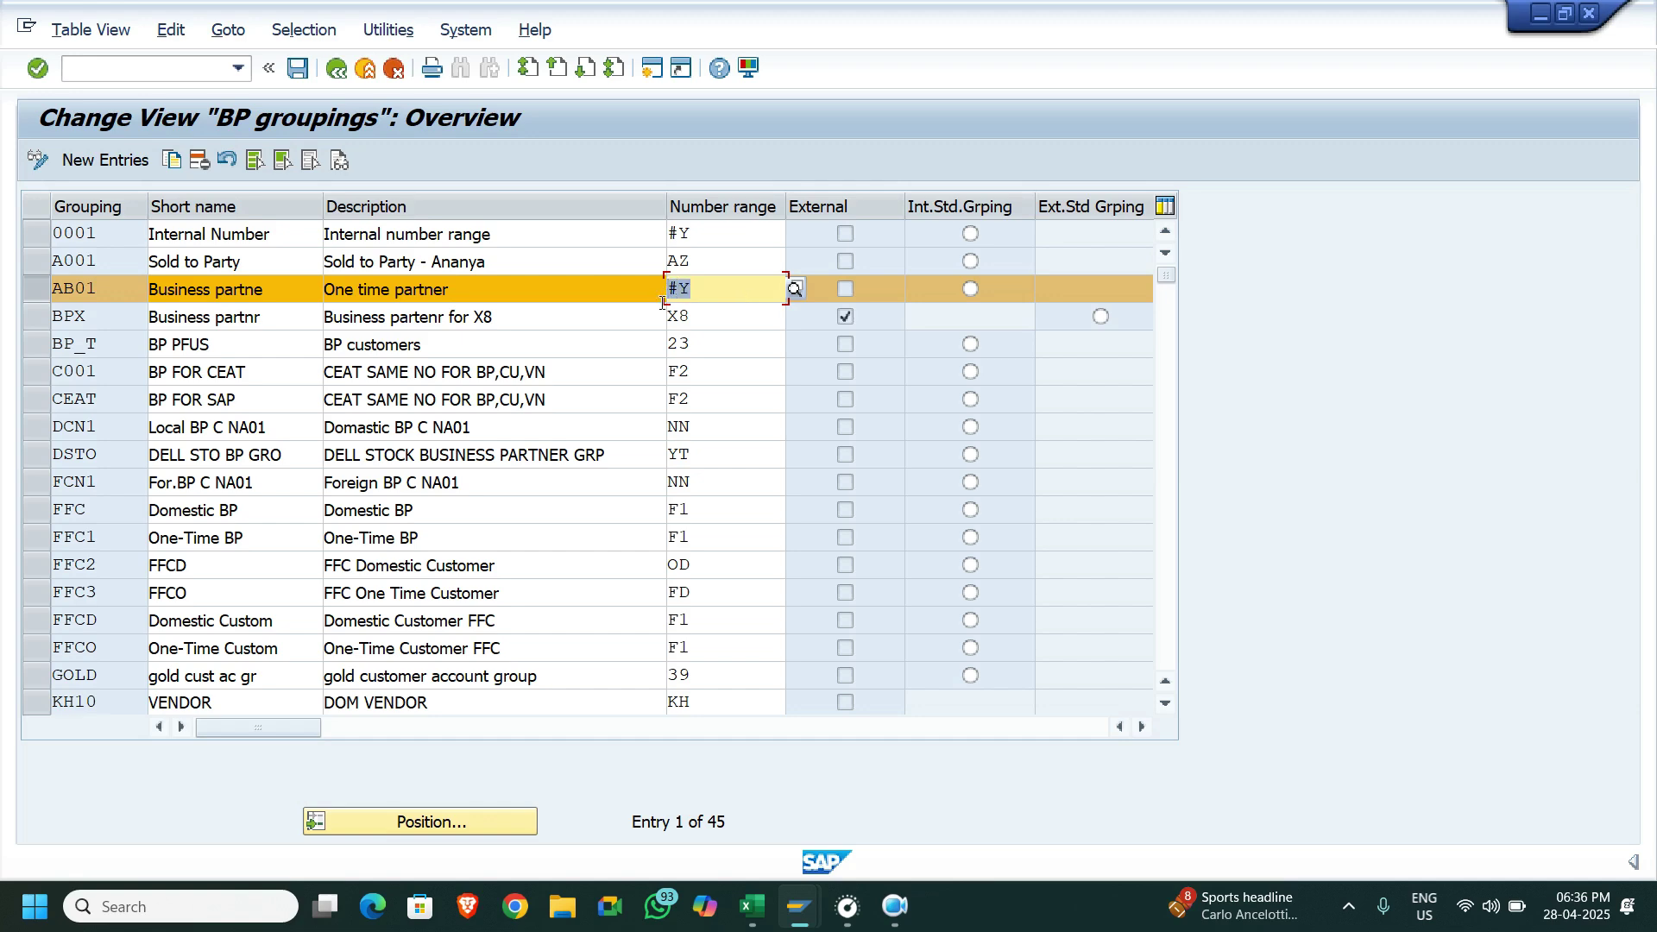
{"action": "left_click", "coordinate": [306, 69]}
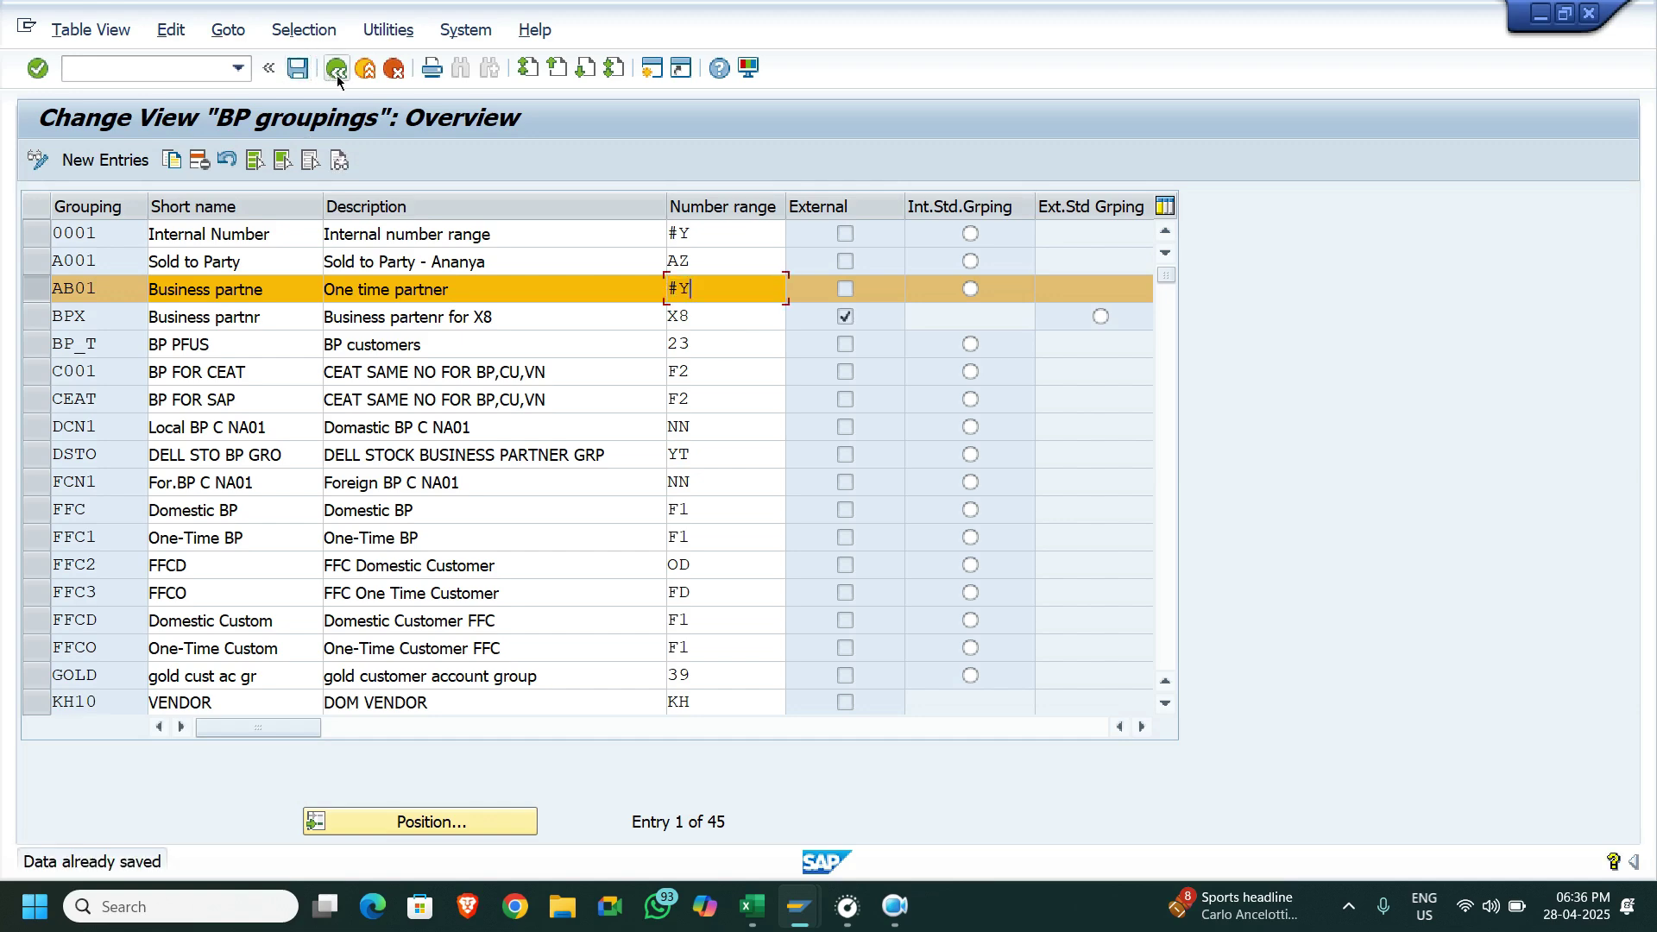
{"action": "left_click", "coordinate": [343, 73]}
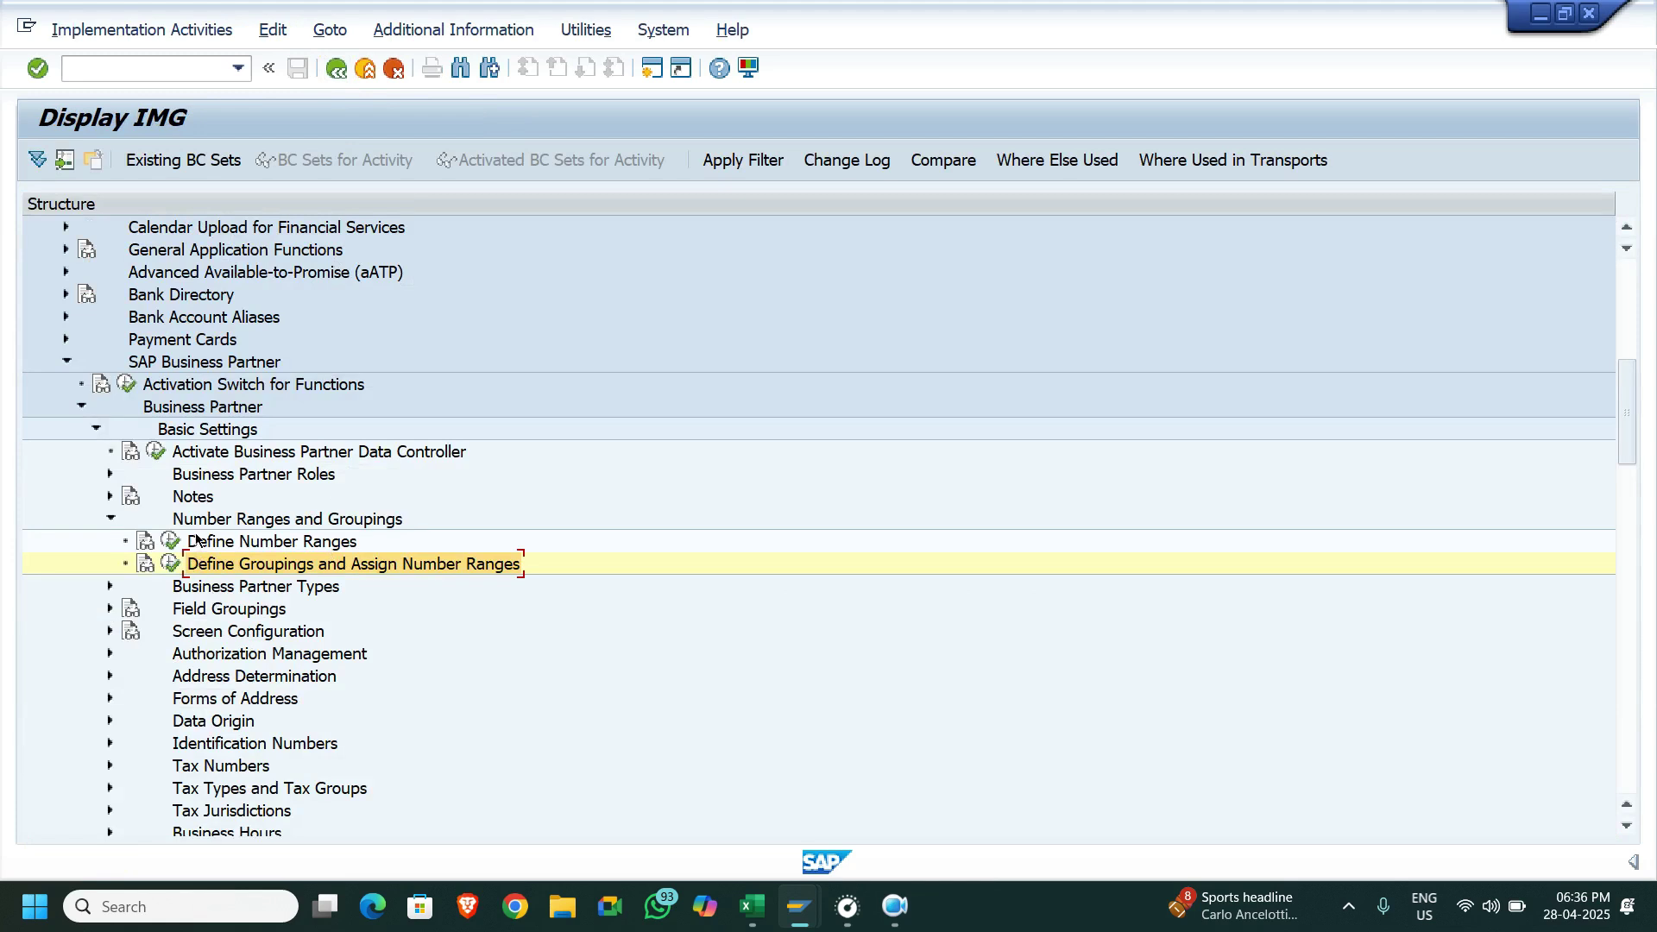
Display the BU_PARTNER number range intervals, copy the From No. of range #Y, and switch to the Excel workbook
{"action": "left_click", "coordinate": [171, 541]}
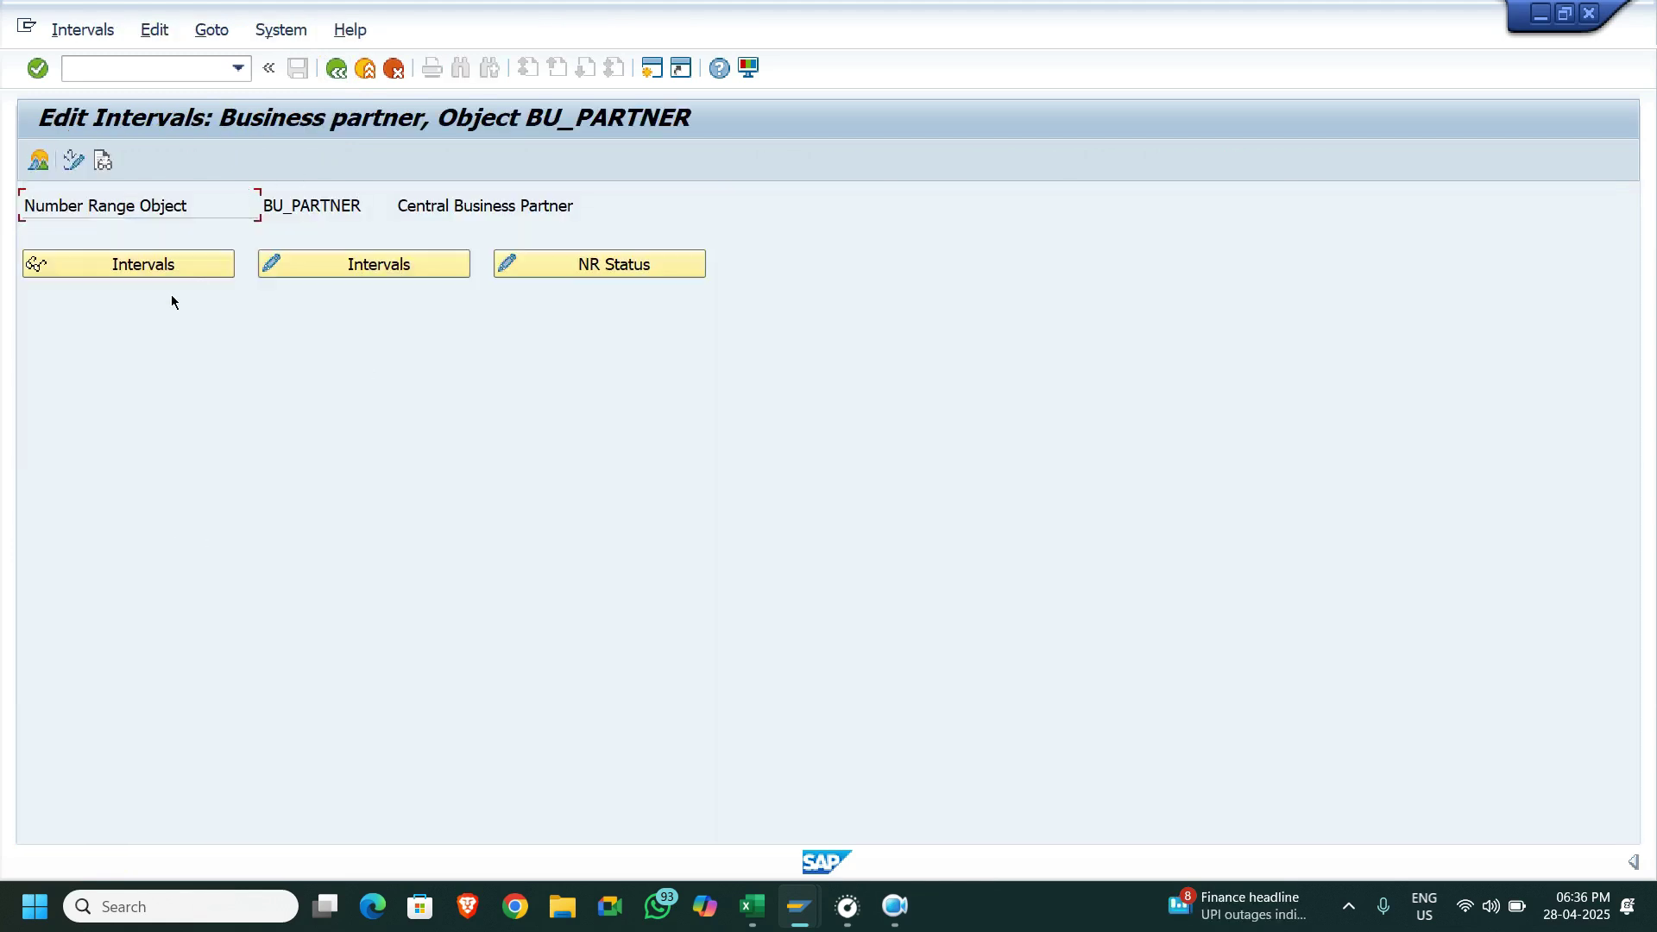
{"action": "left_click", "coordinate": [175, 267]}
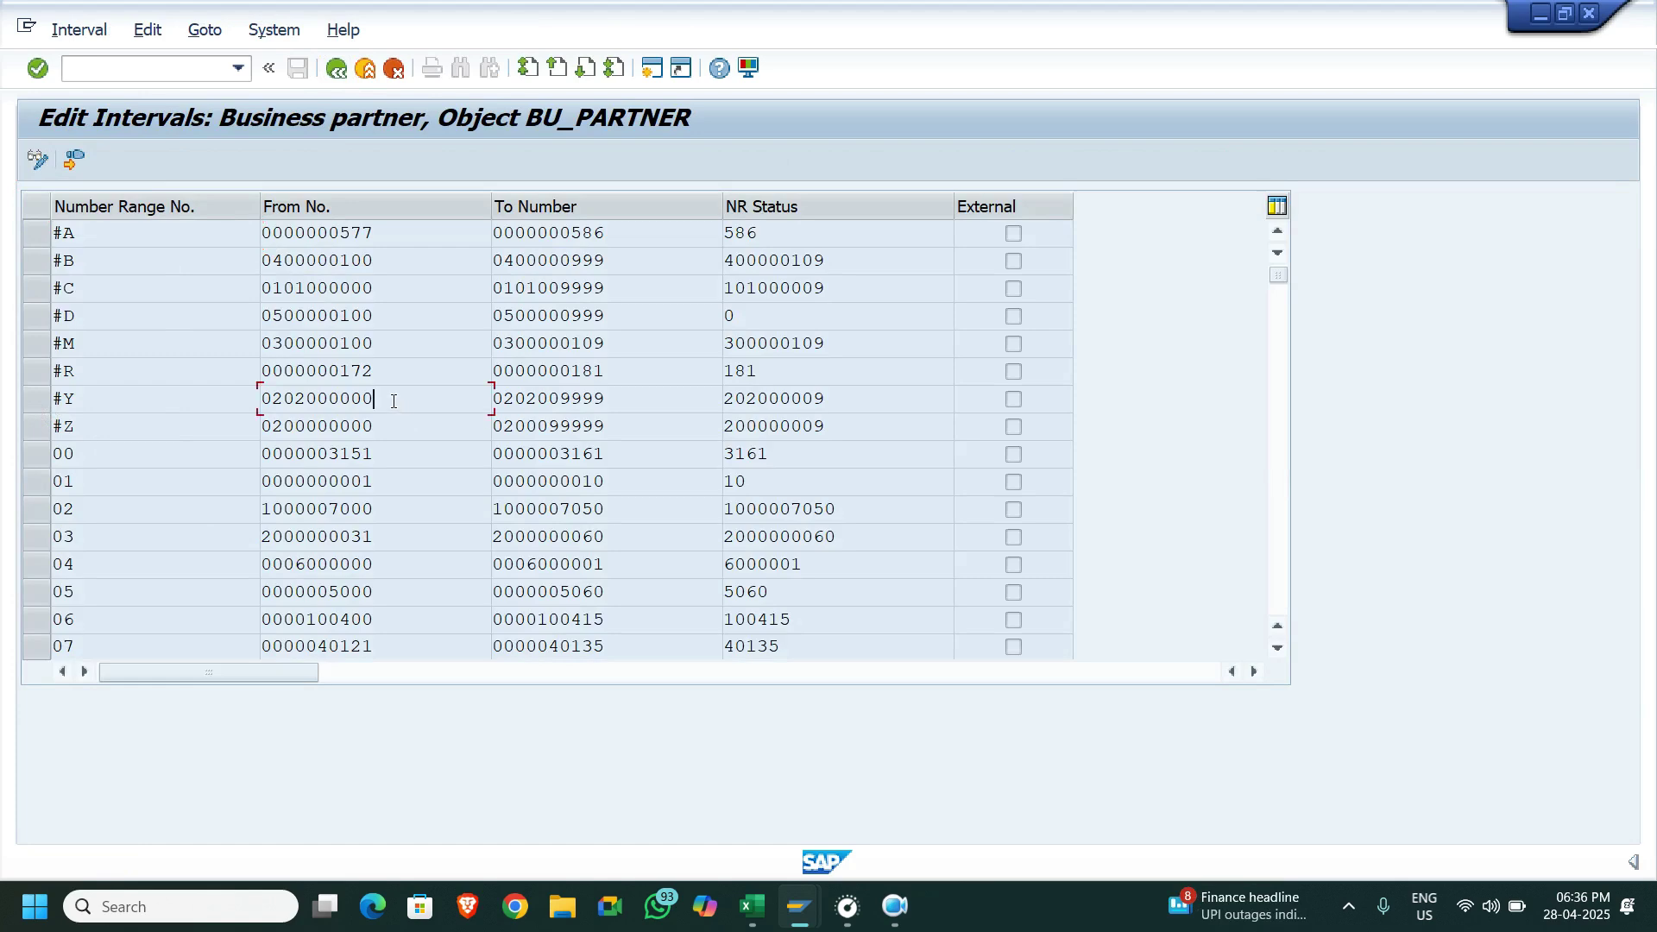
{"action": "key", "text": "shift+Home"}
{"action": "key", "text": "ctrl+c"}
{"action": "key", "text": "Home"}
{"action": "left_click", "coordinate": [749, 904]}
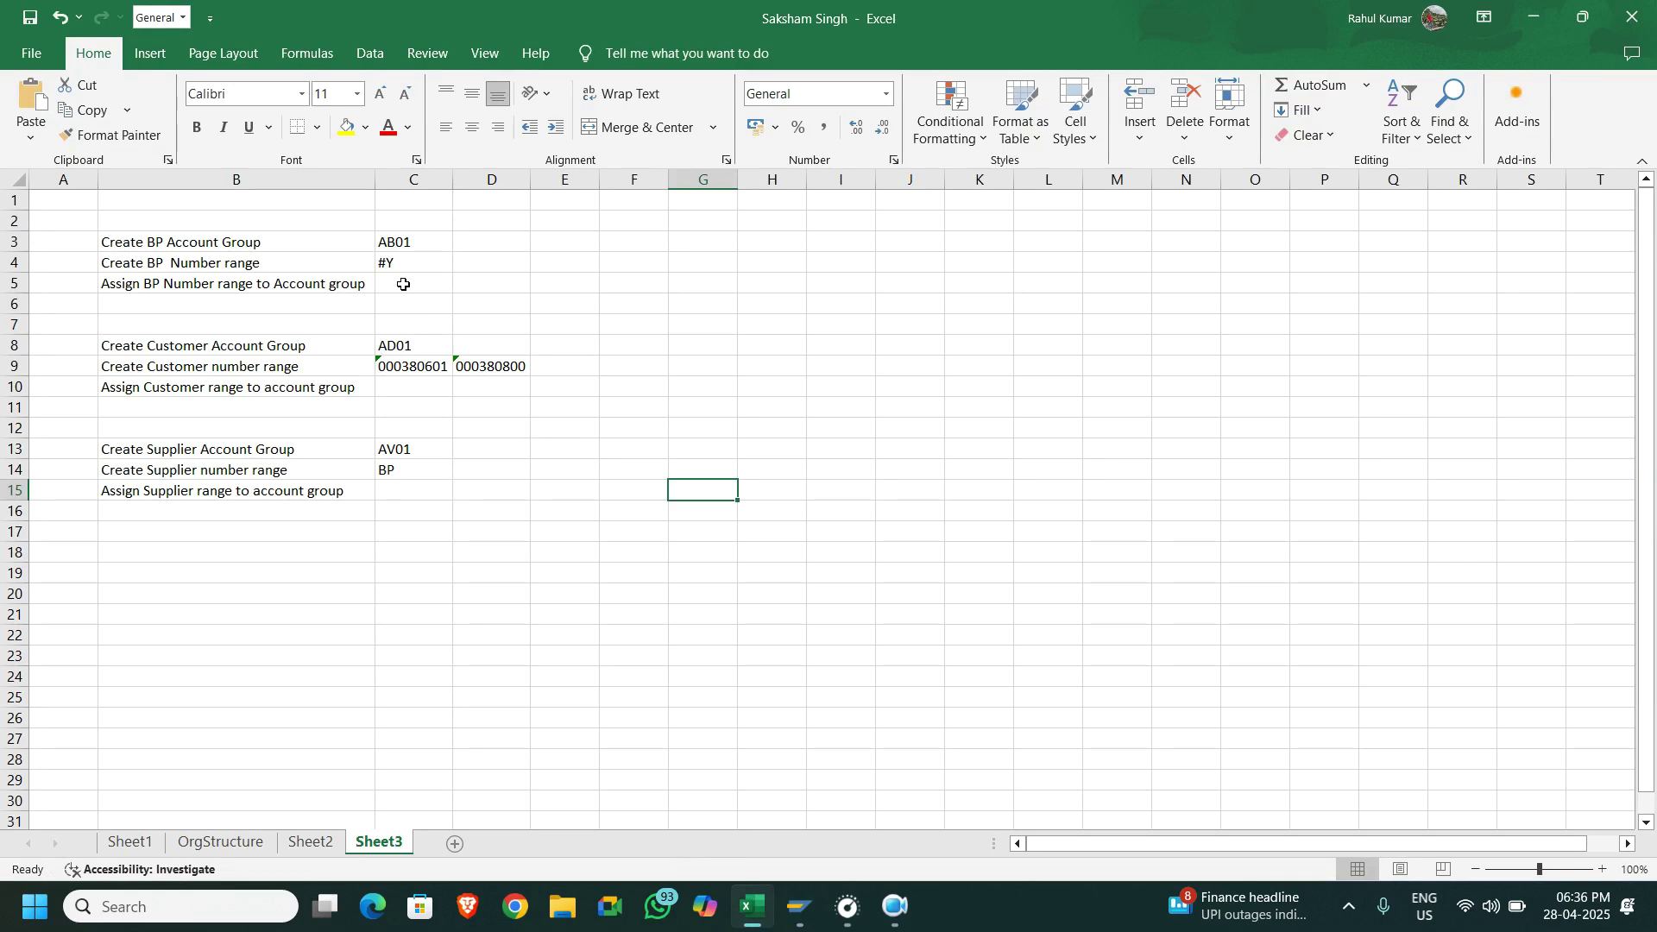
{"action": "left_click", "coordinate": [403, 284]}
{"action": "key", "text": "ctrl+v"}
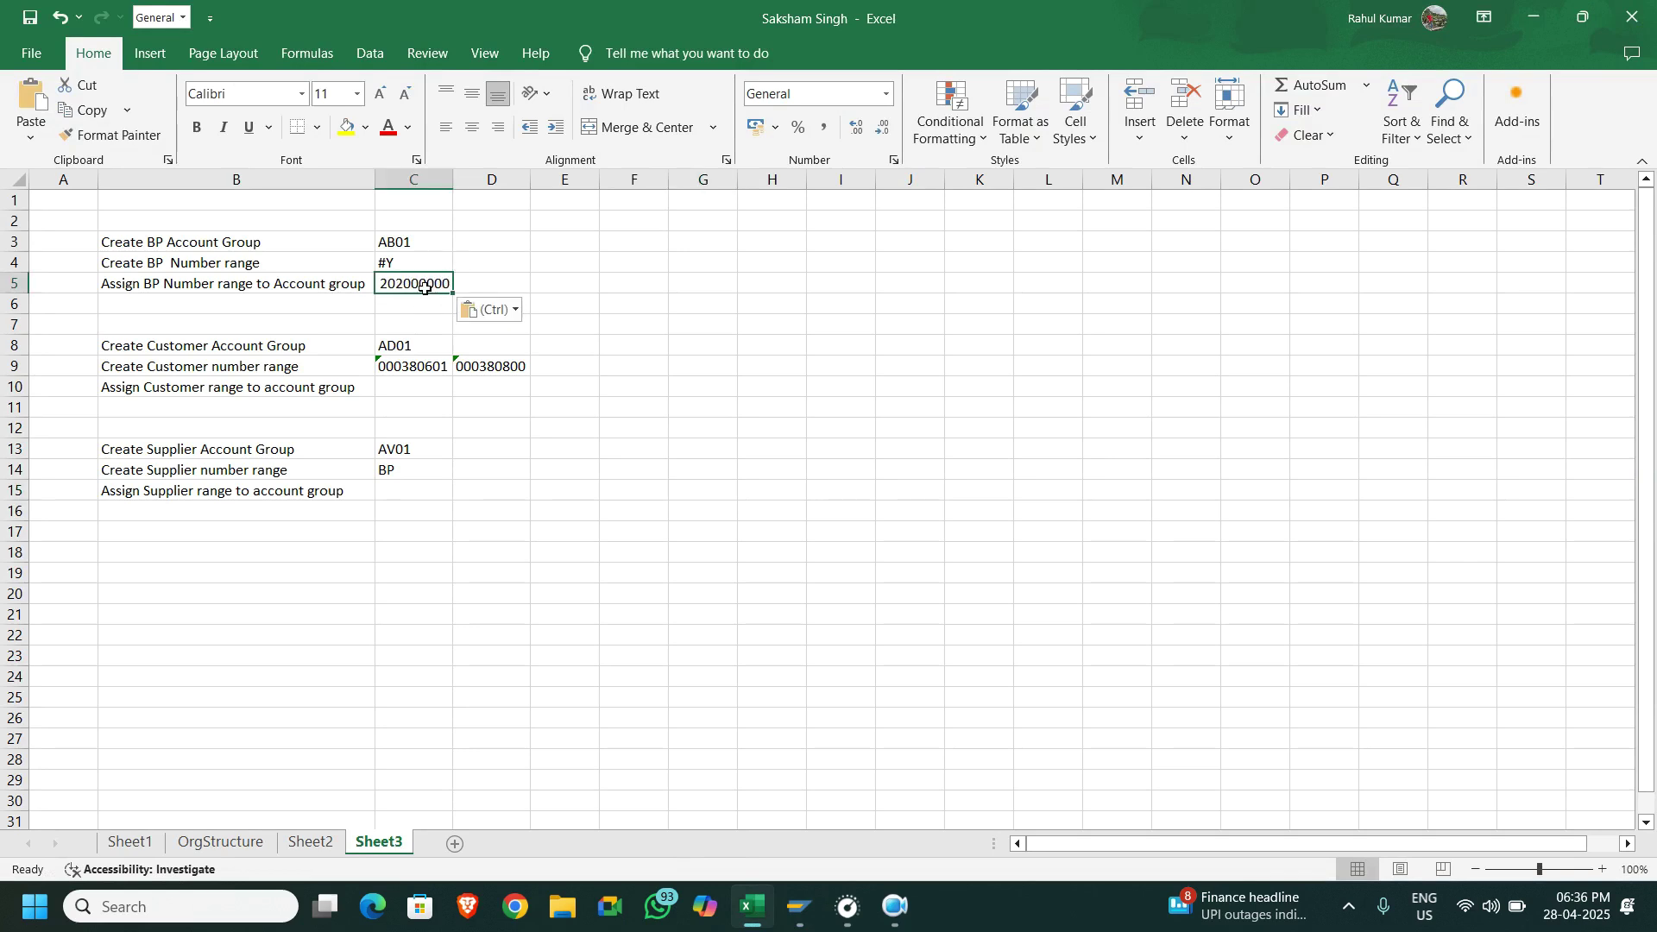
{"action": "key", "text": "ctrl+z"}
Enter the copied start number 202000000 in cell D4 of the BP number range row
{"action": "left_click", "coordinate": [488, 267]}
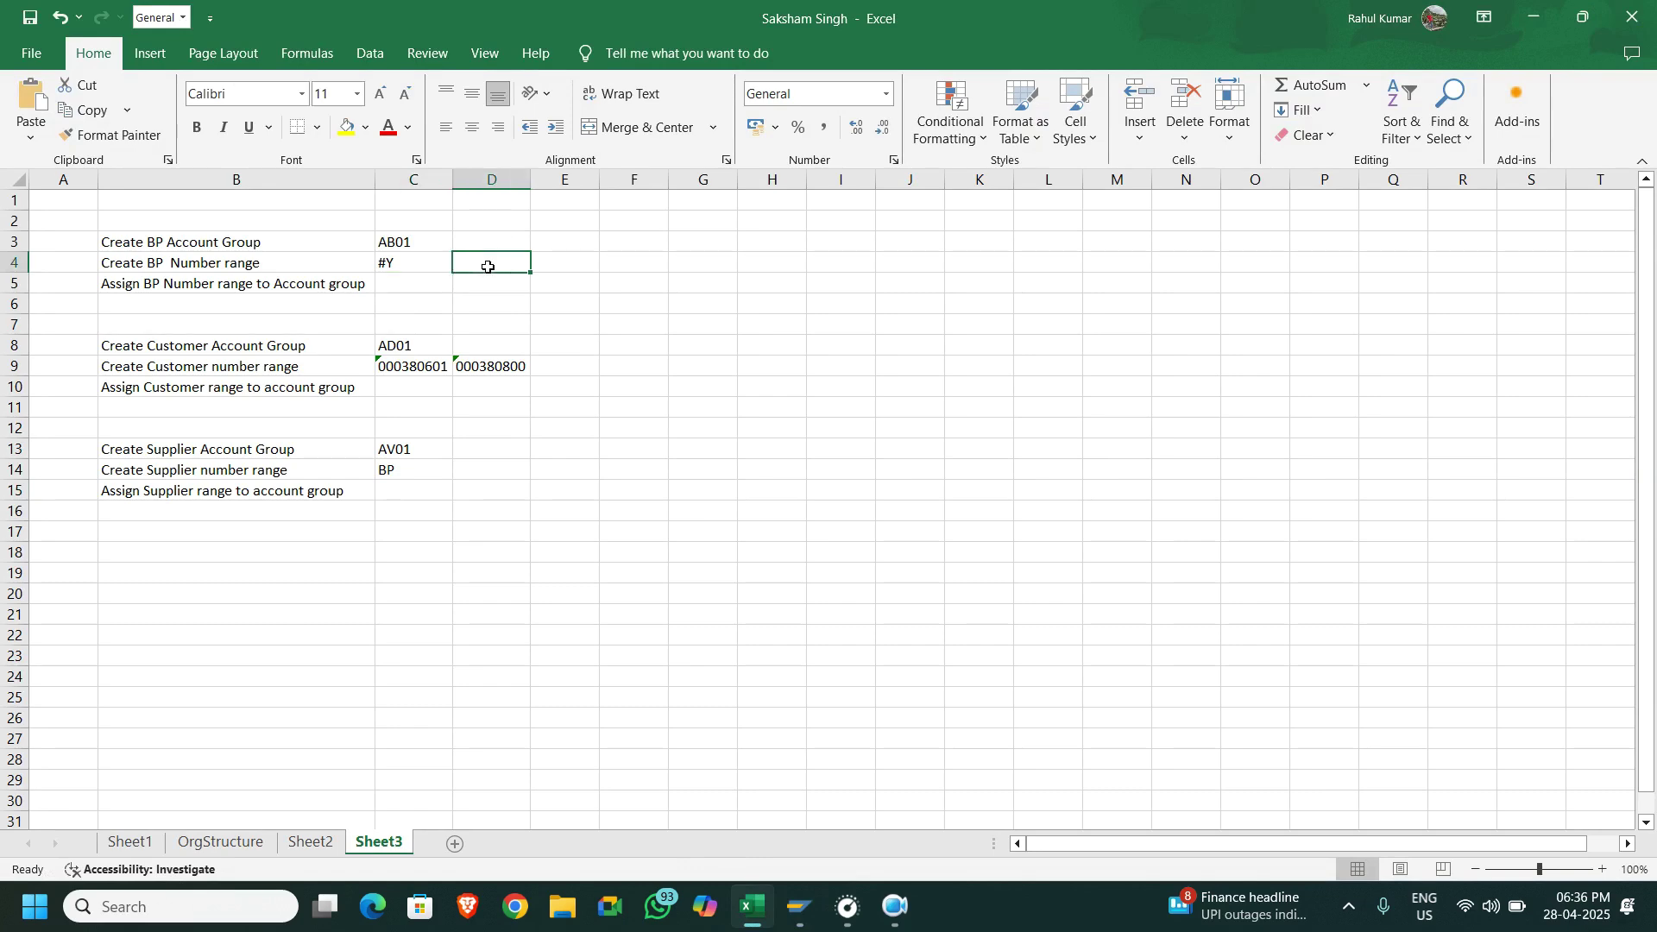
{"action": "type", "text": "202009999"}
{"action": "key", "text": "Escape"}
Copy range #Y's To Number 202009999 from SAP into cell E4 in Excel and autofit column E
{"action": "key", "text": "alt+Tab"}
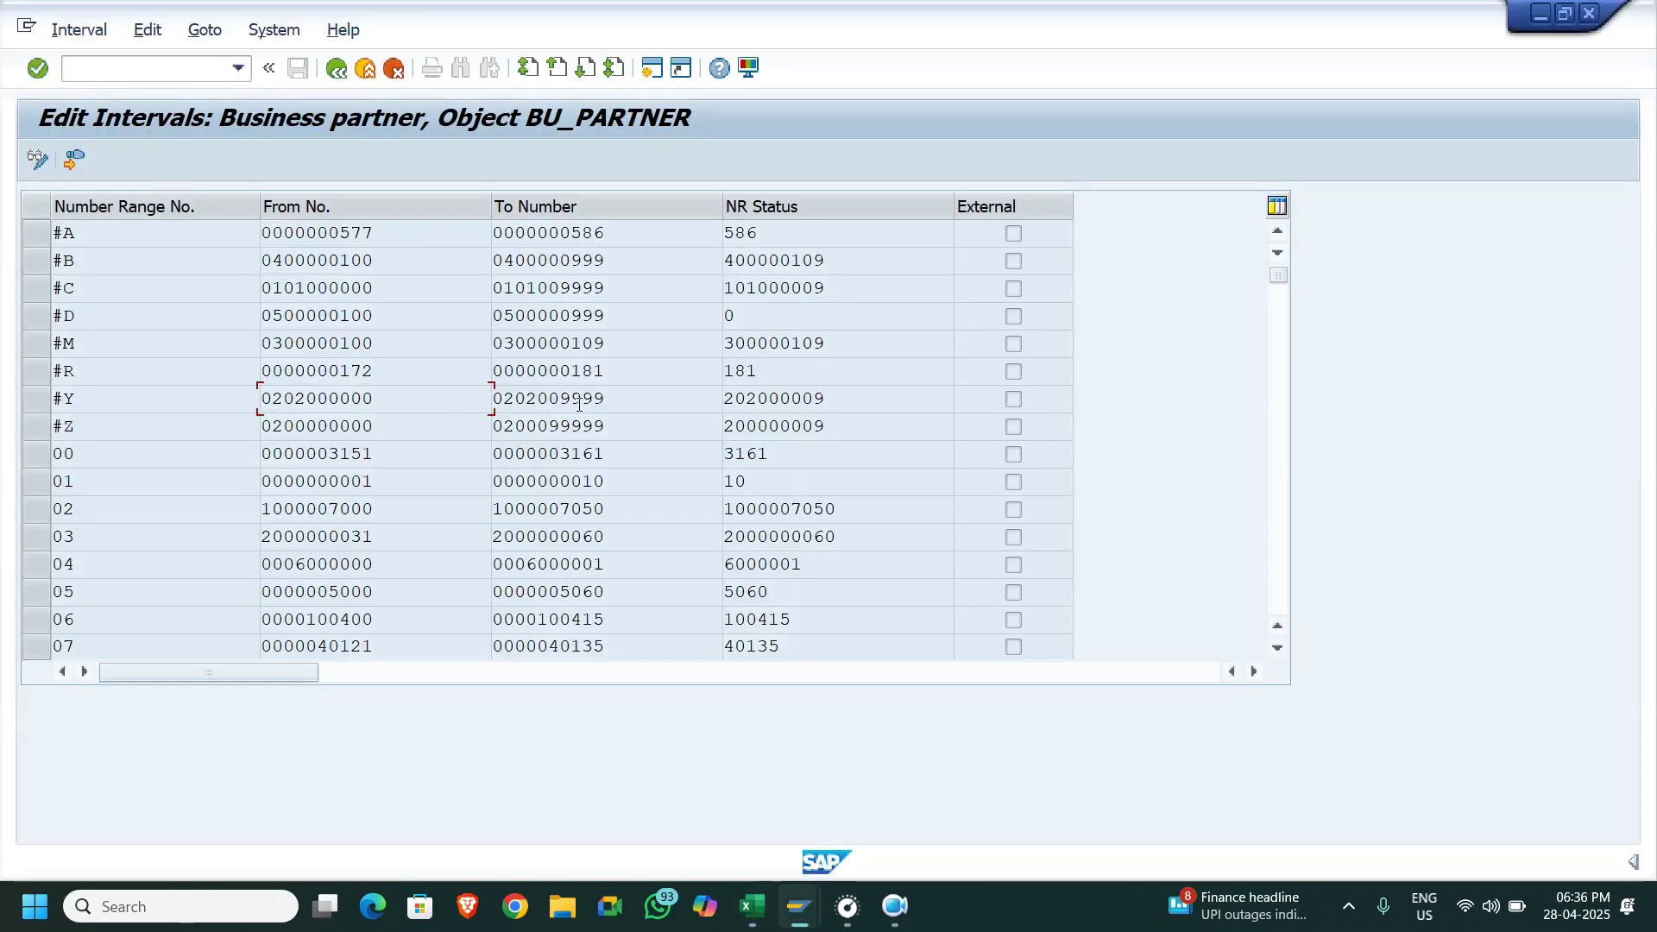
{"action": "left_click_drag", "start_coordinate": [609, 400], "coordinate": [474, 407]}
{"action": "key", "text": "Home"}
{"action": "key", "text": "alt+Tab"}
{"action": "left_click", "coordinate": [563, 262]}
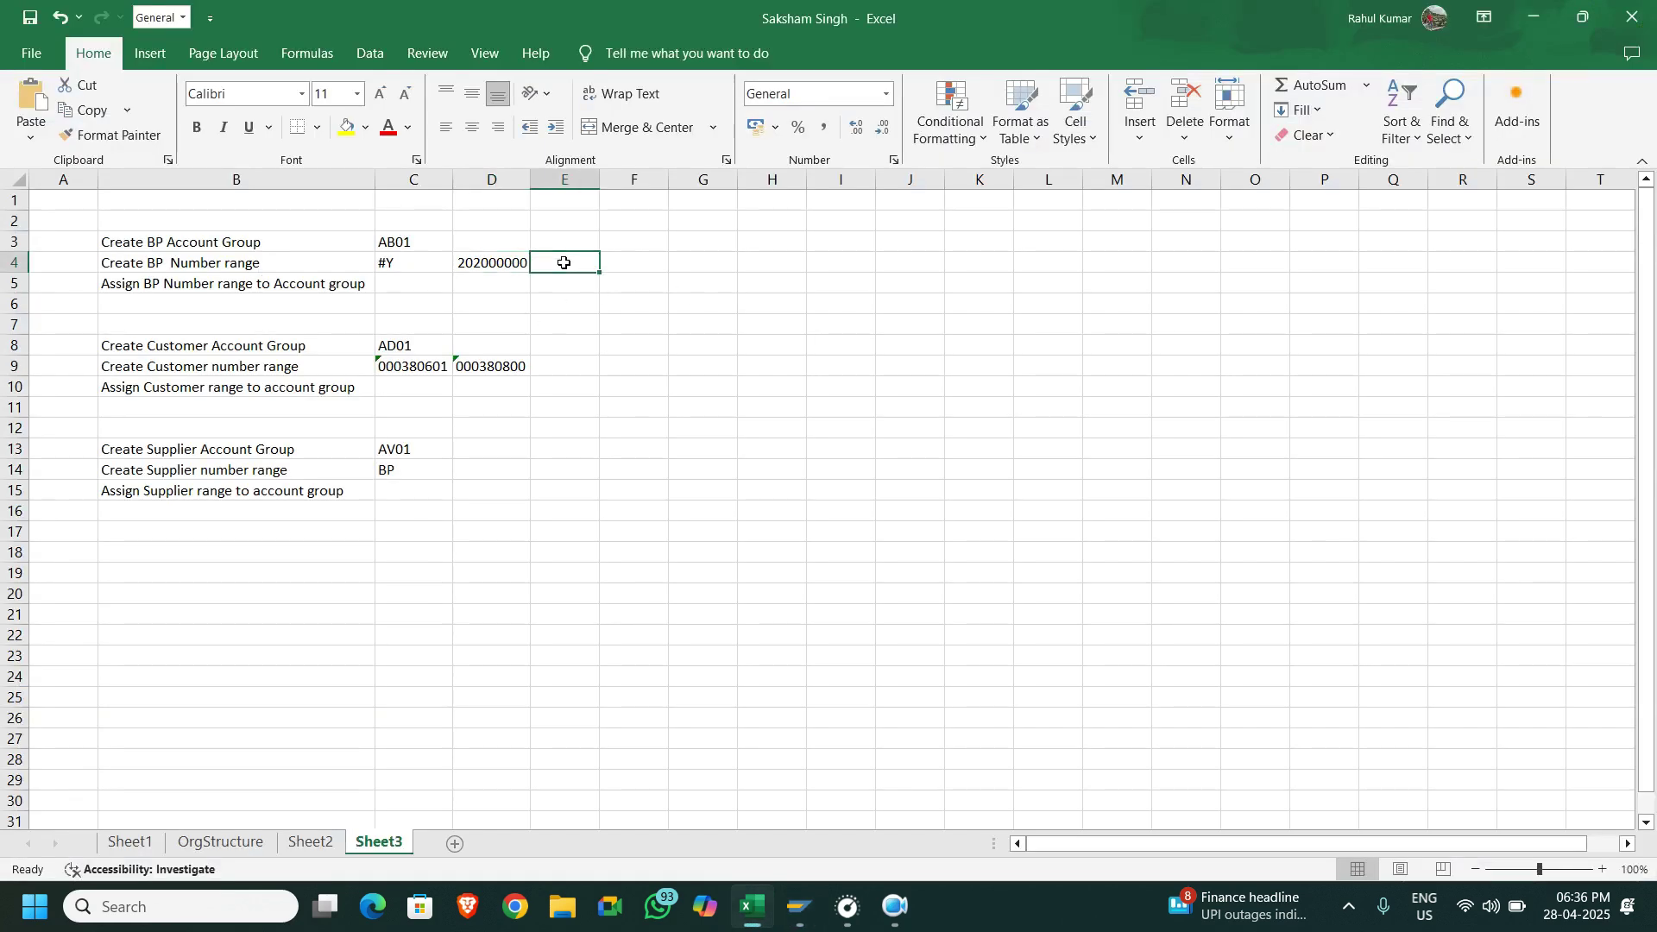
{"action": "type", "text": "2.02E+08"}
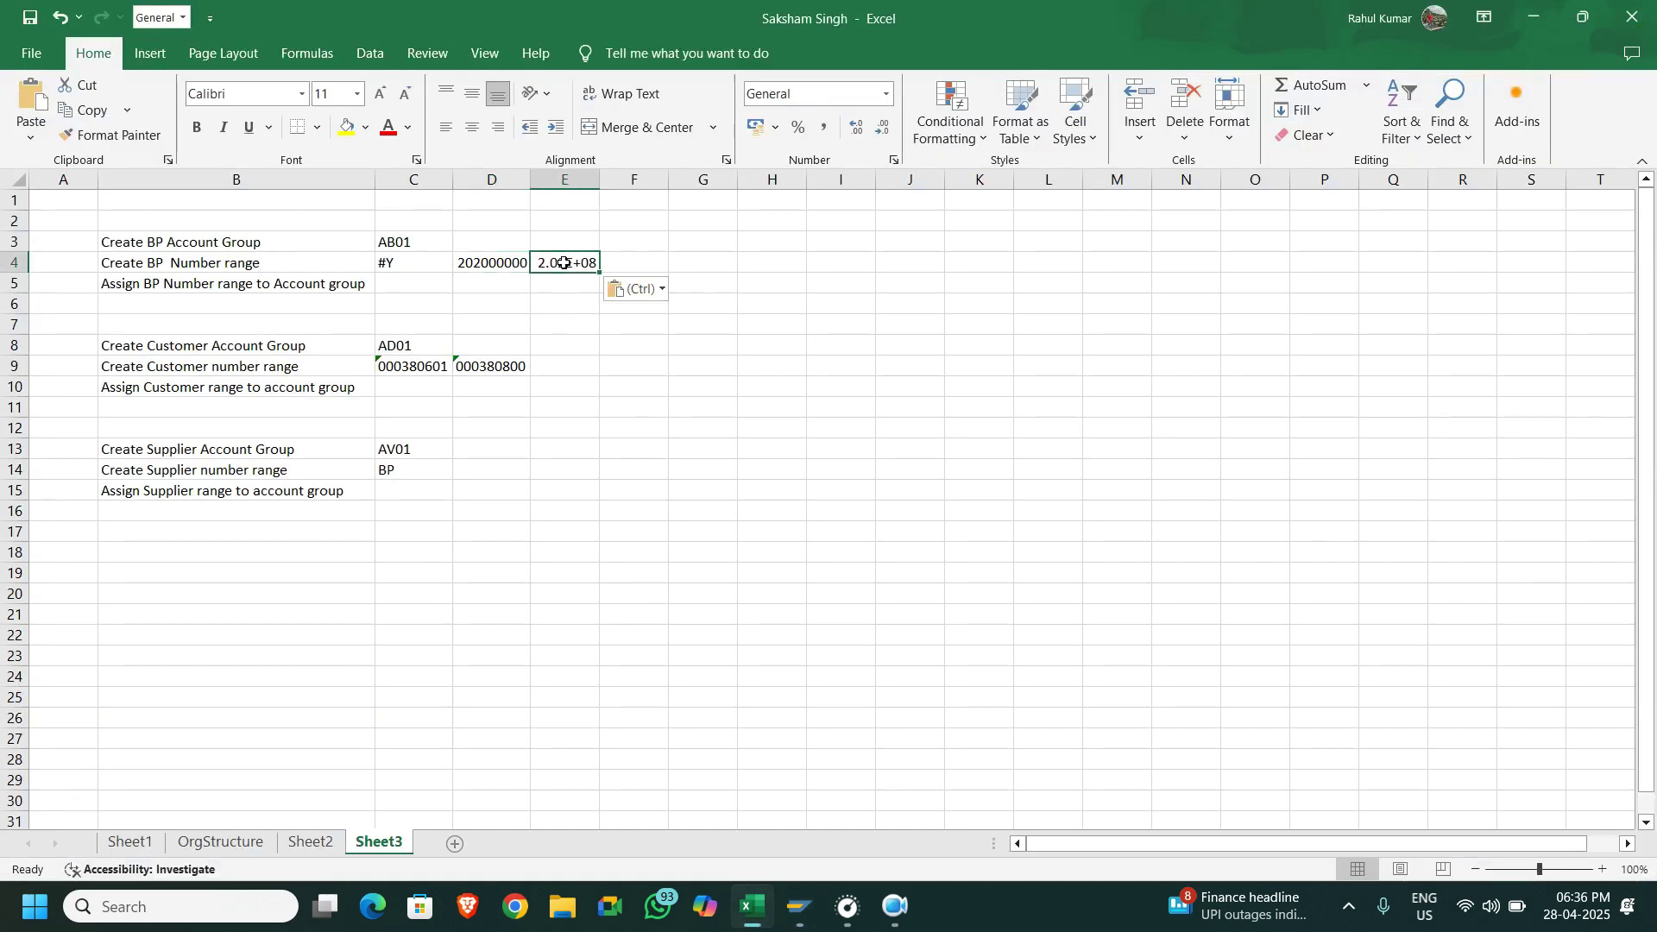
{"action": "double_click", "coordinate": [600, 181]}
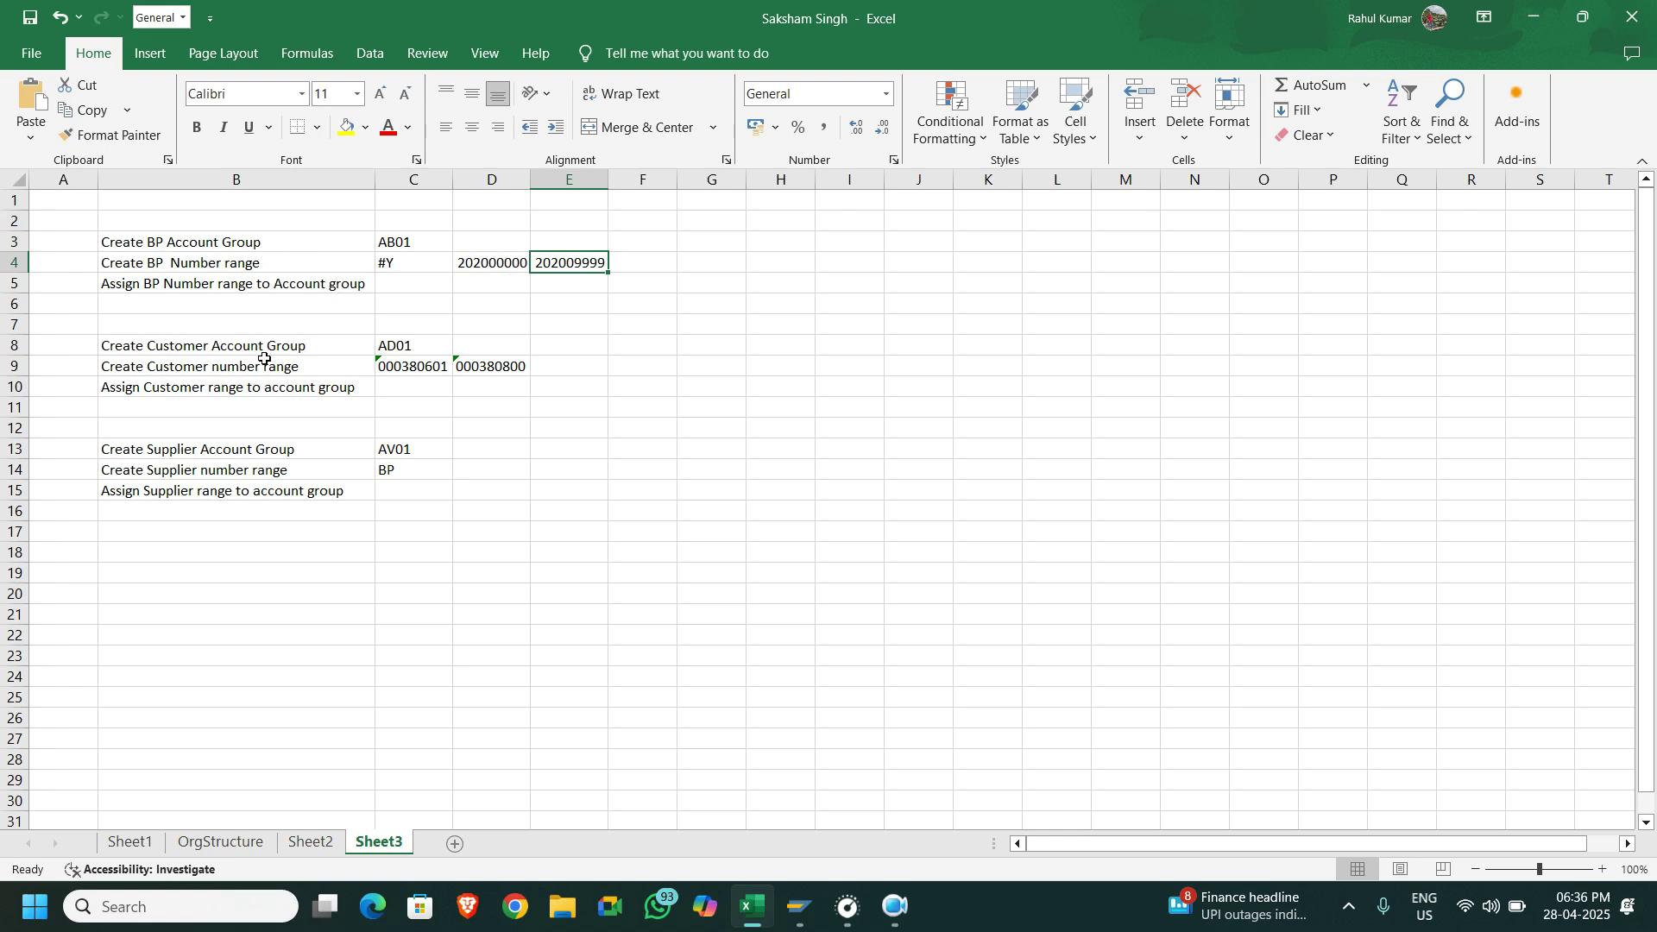
Copy the customer number range values 000380601 and 000380800 from C9:D9 into D9:E9
{"action": "left_click_drag", "start_coordinate": [418, 369], "coordinate": [471, 367]}
{"action": "key", "text": "ctrl+c"}
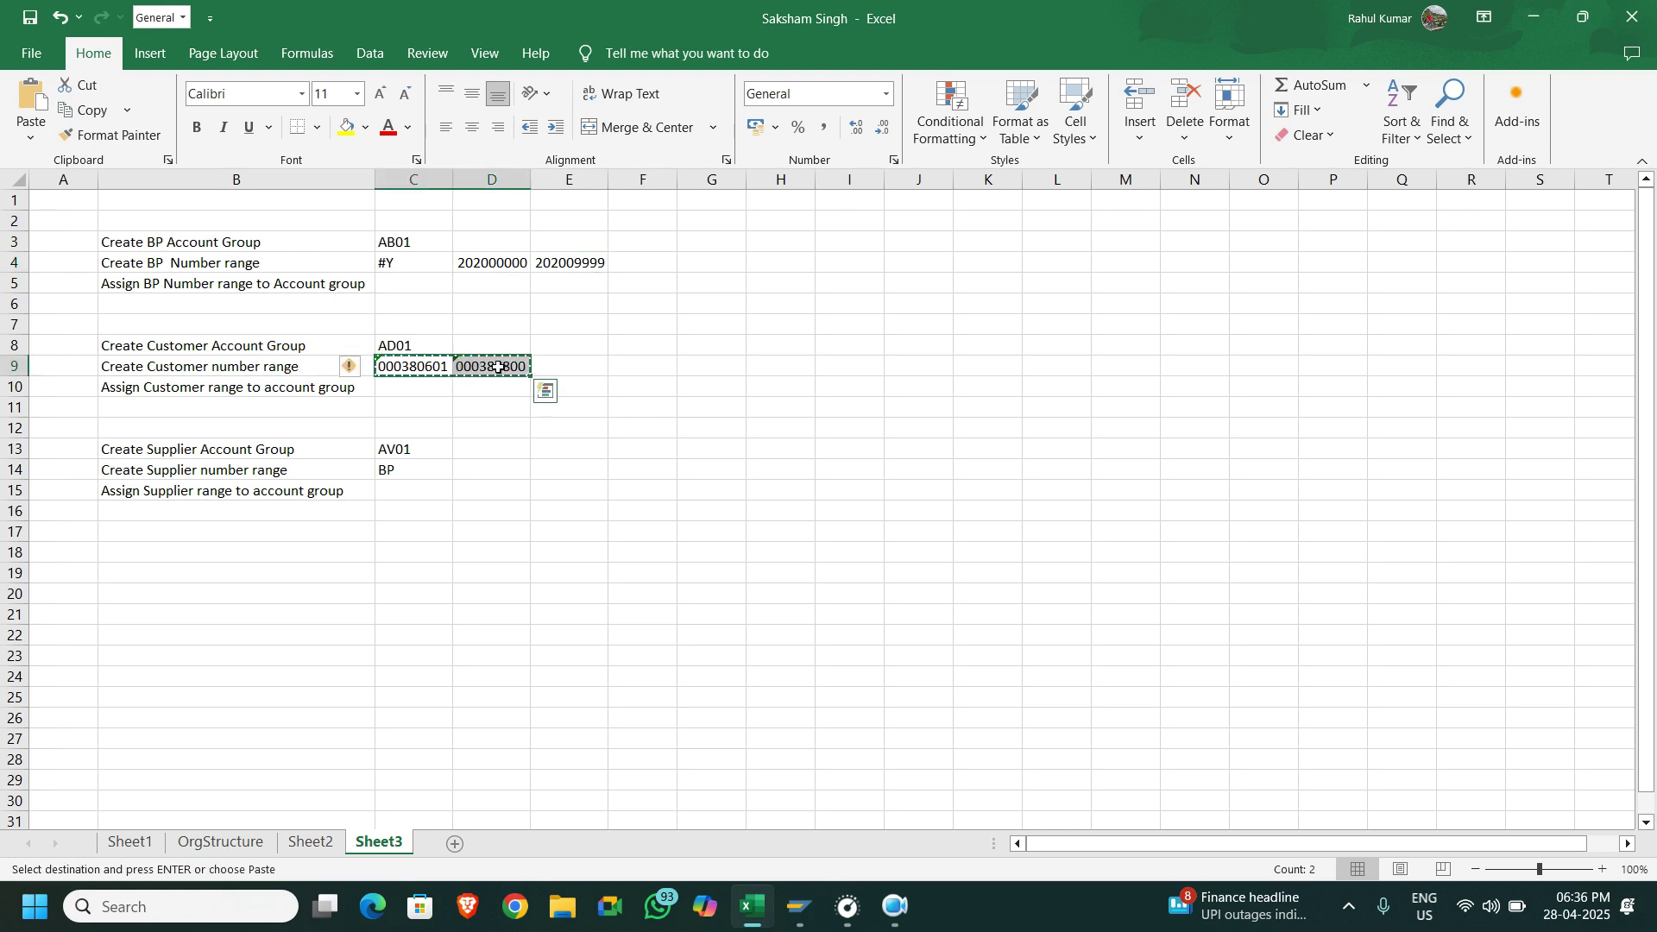
{"action": "left_click", "coordinate": [492, 367]}
{"action": "key", "text": "Return"}
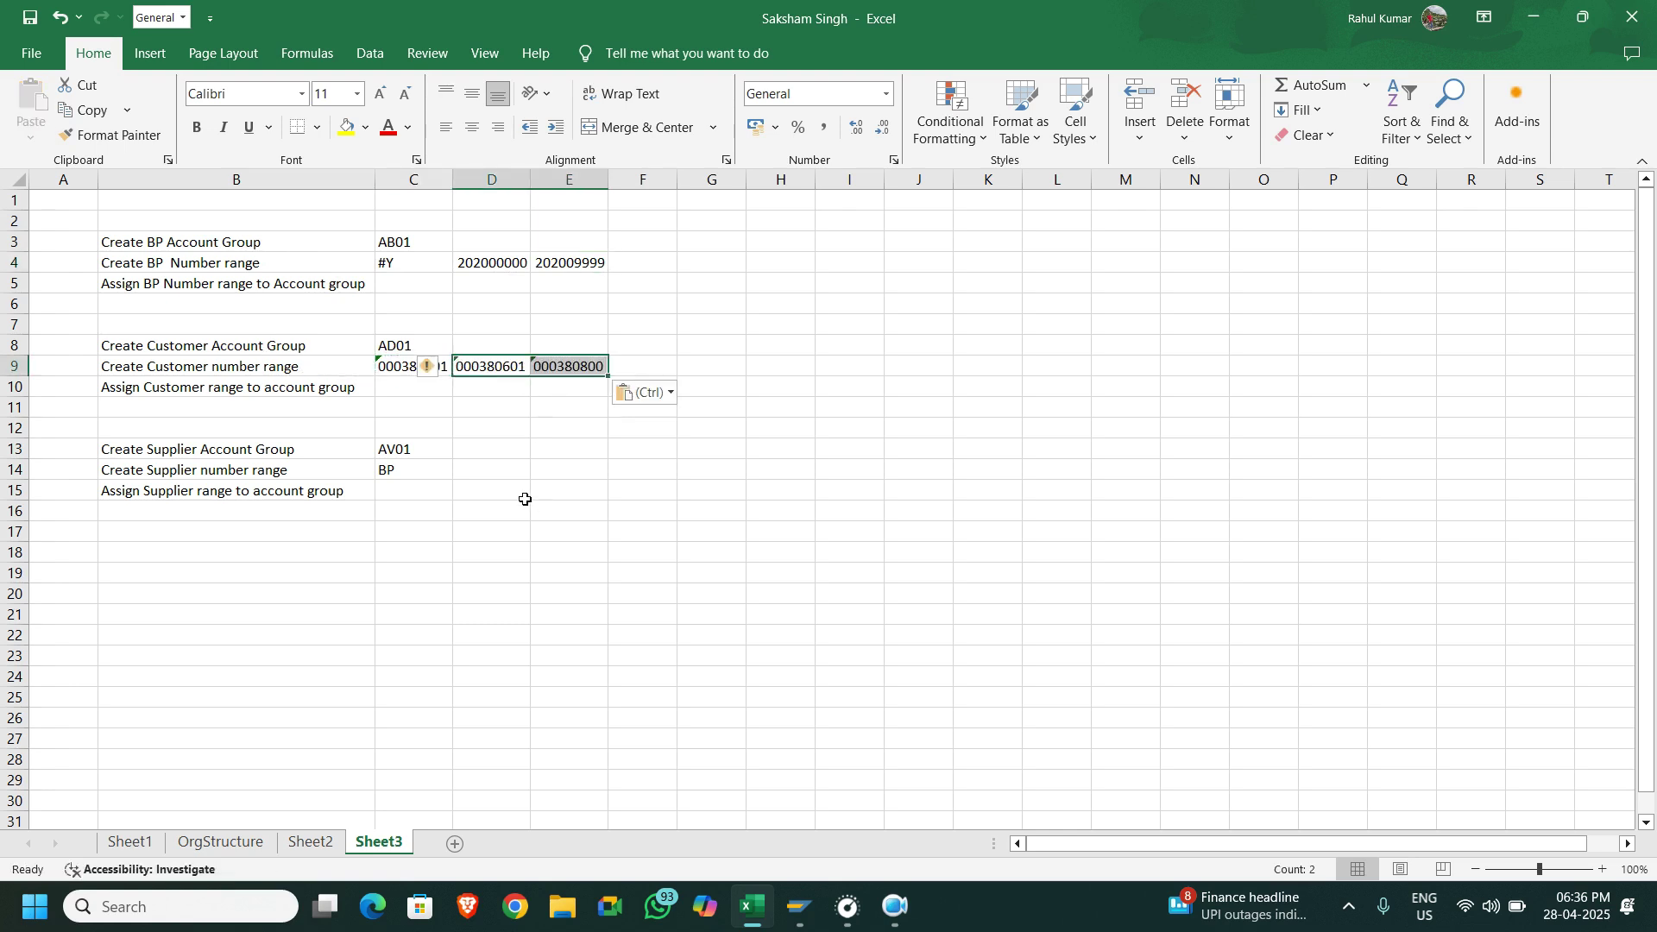
Copy the customer range values in D9:E9 into D14:E14 of the supplier number range row
{"action": "left_click", "coordinate": [489, 466]}
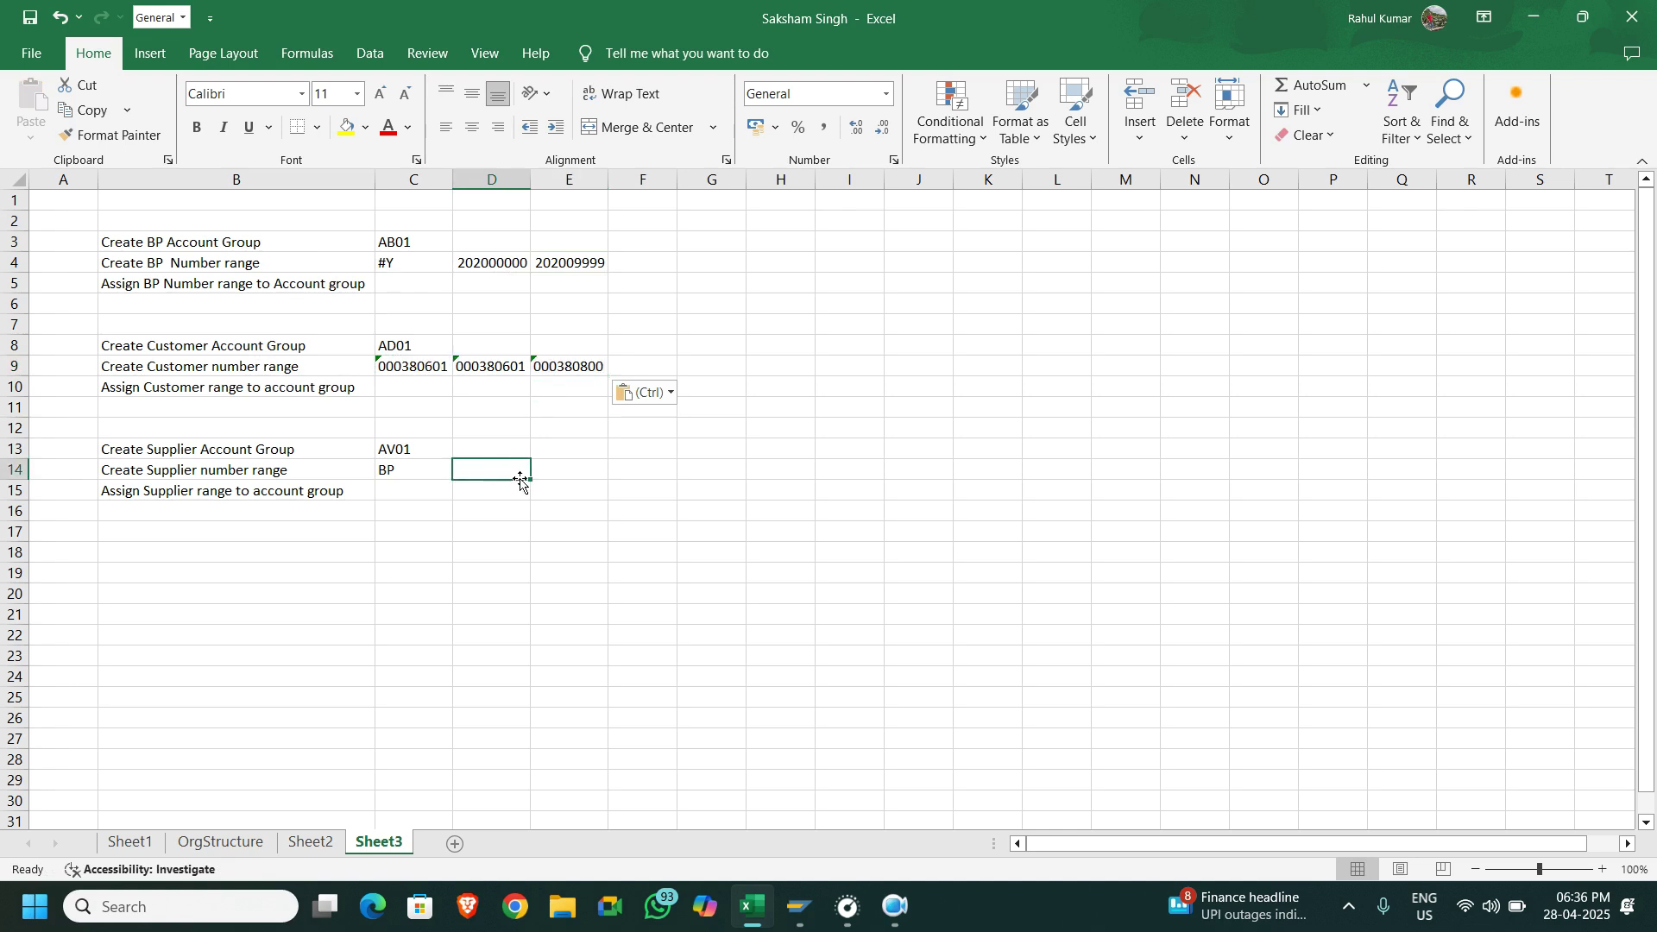
{"action": "left_click_drag", "start_coordinate": [493, 367], "coordinate": [565, 366]}
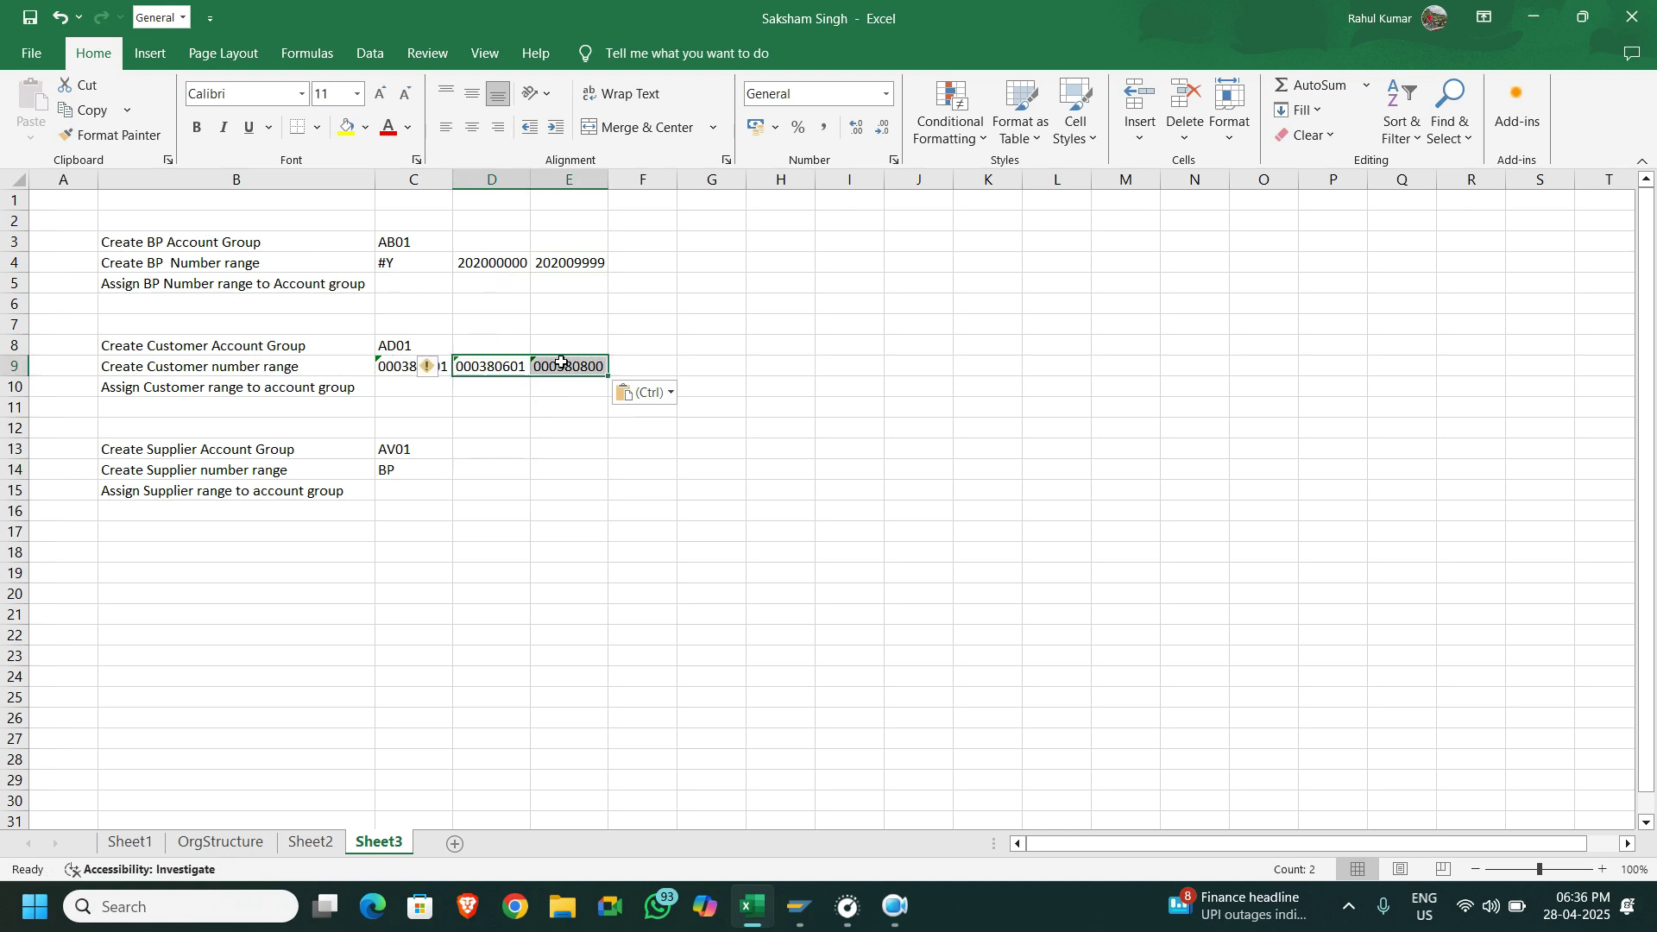
{"action": "key", "text": "ctrl+c"}
{"action": "left_click_drag", "start_coordinate": [488, 471], "coordinate": [552, 470]}
{"action": "key", "text": "ctrl+v"}
Clear the duplicate customer range start number from cell C9
{"action": "left_click", "coordinate": [402, 369]}
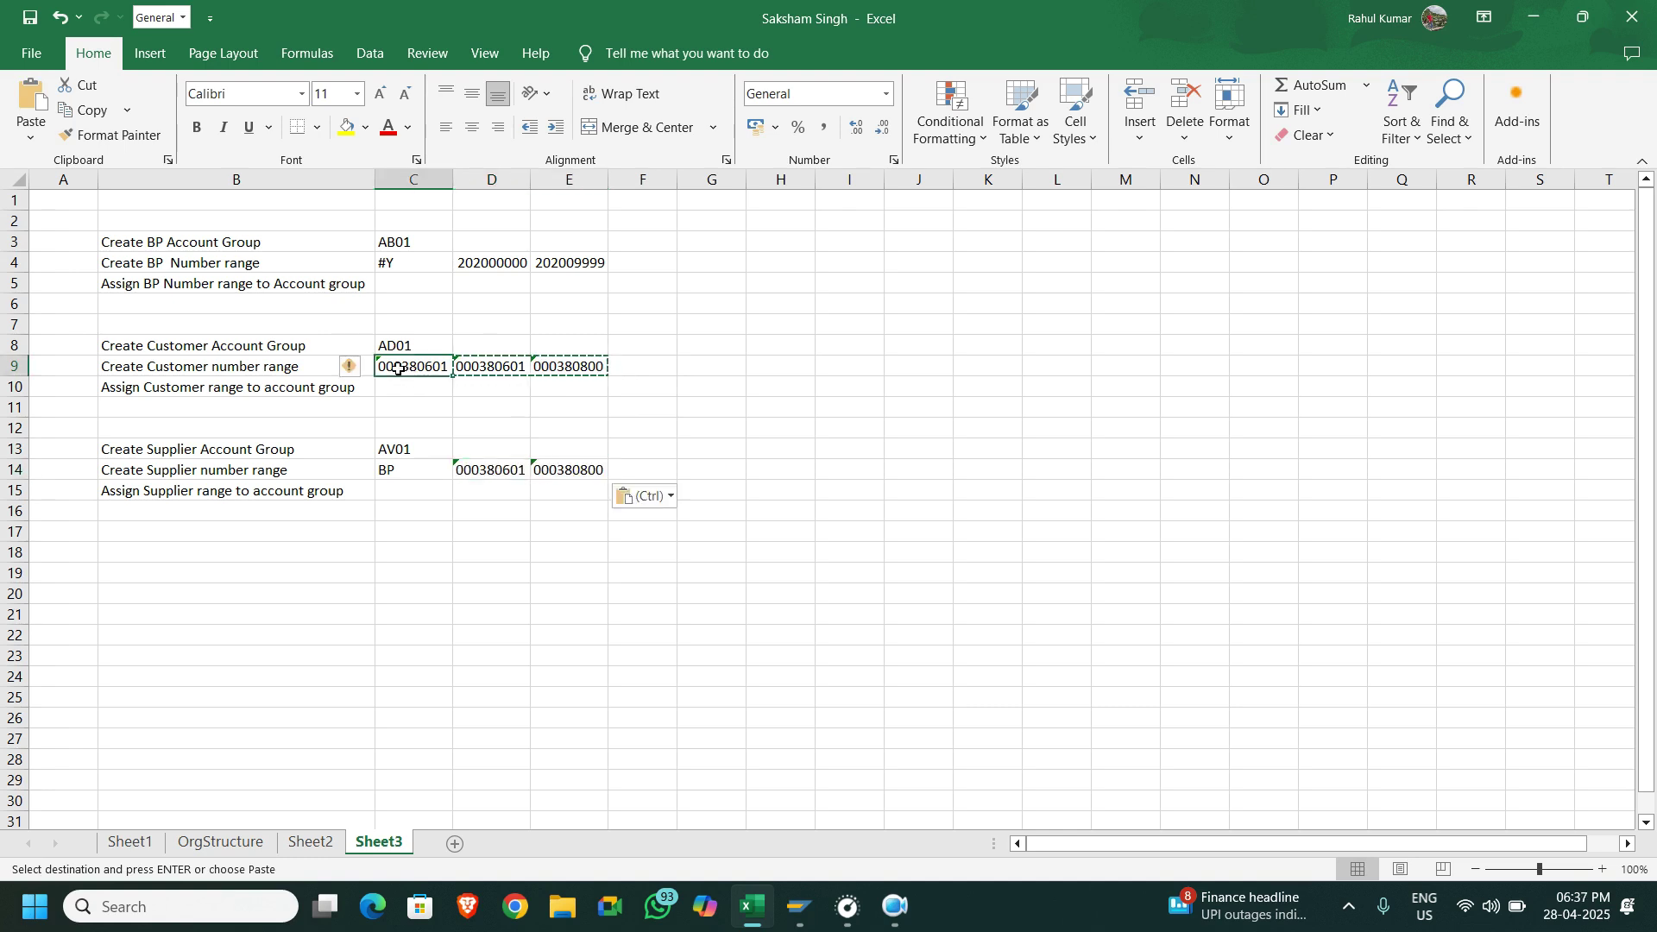
{"action": "key", "text": "Delete"}
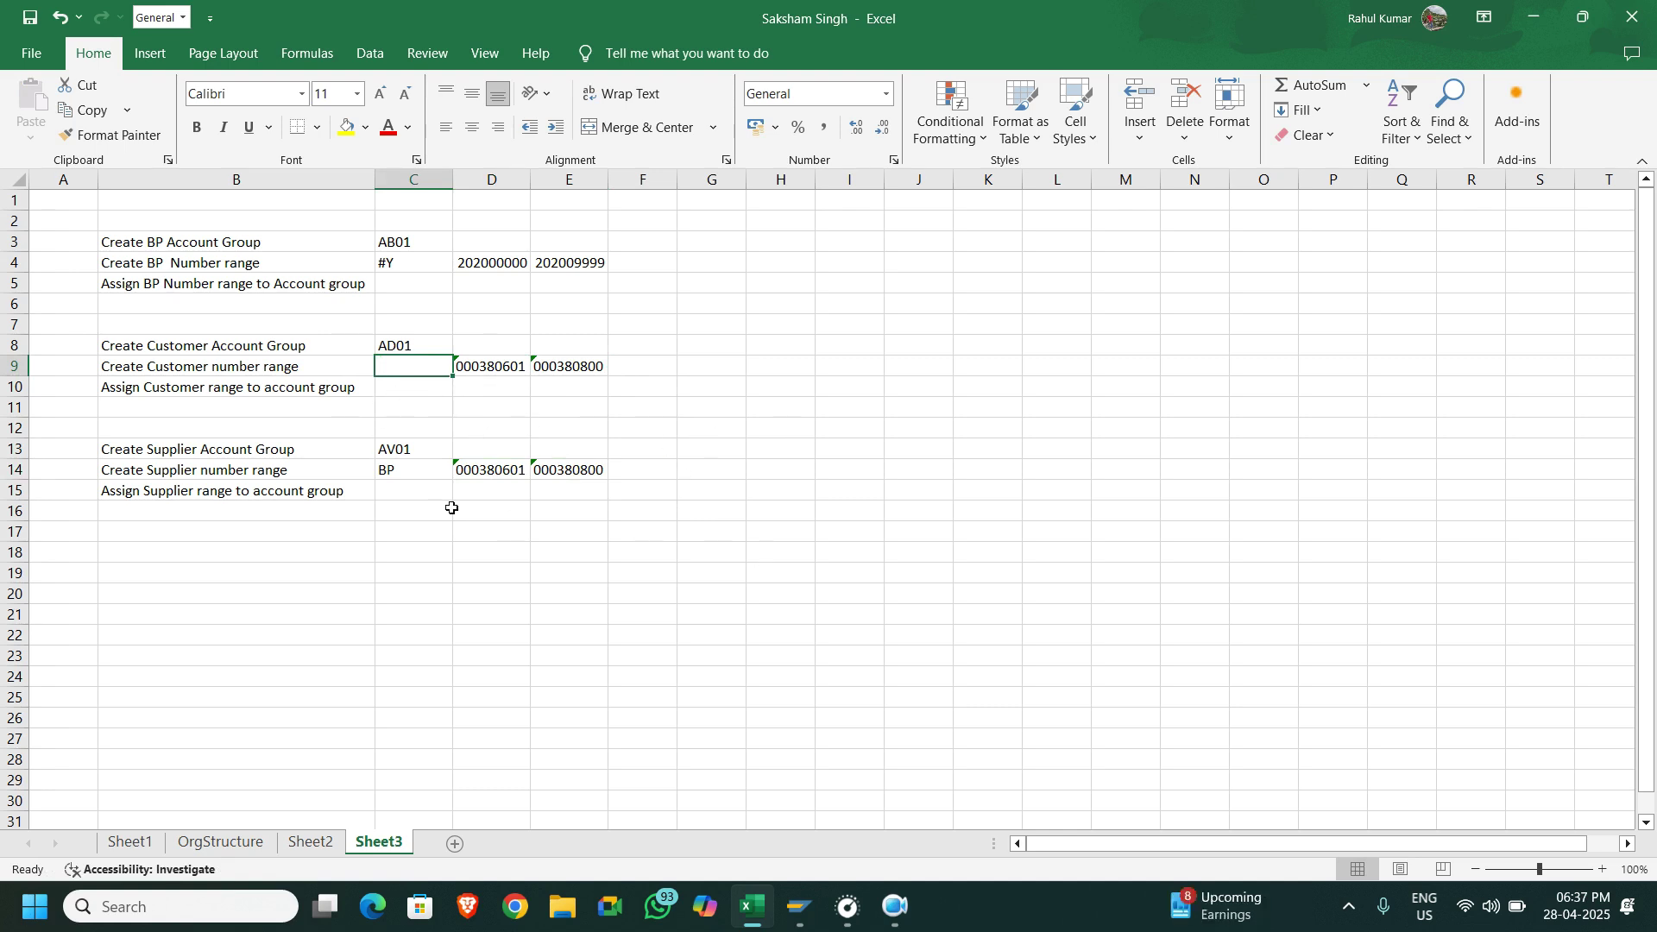
{"action": "left_click", "coordinate": [406, 448]}
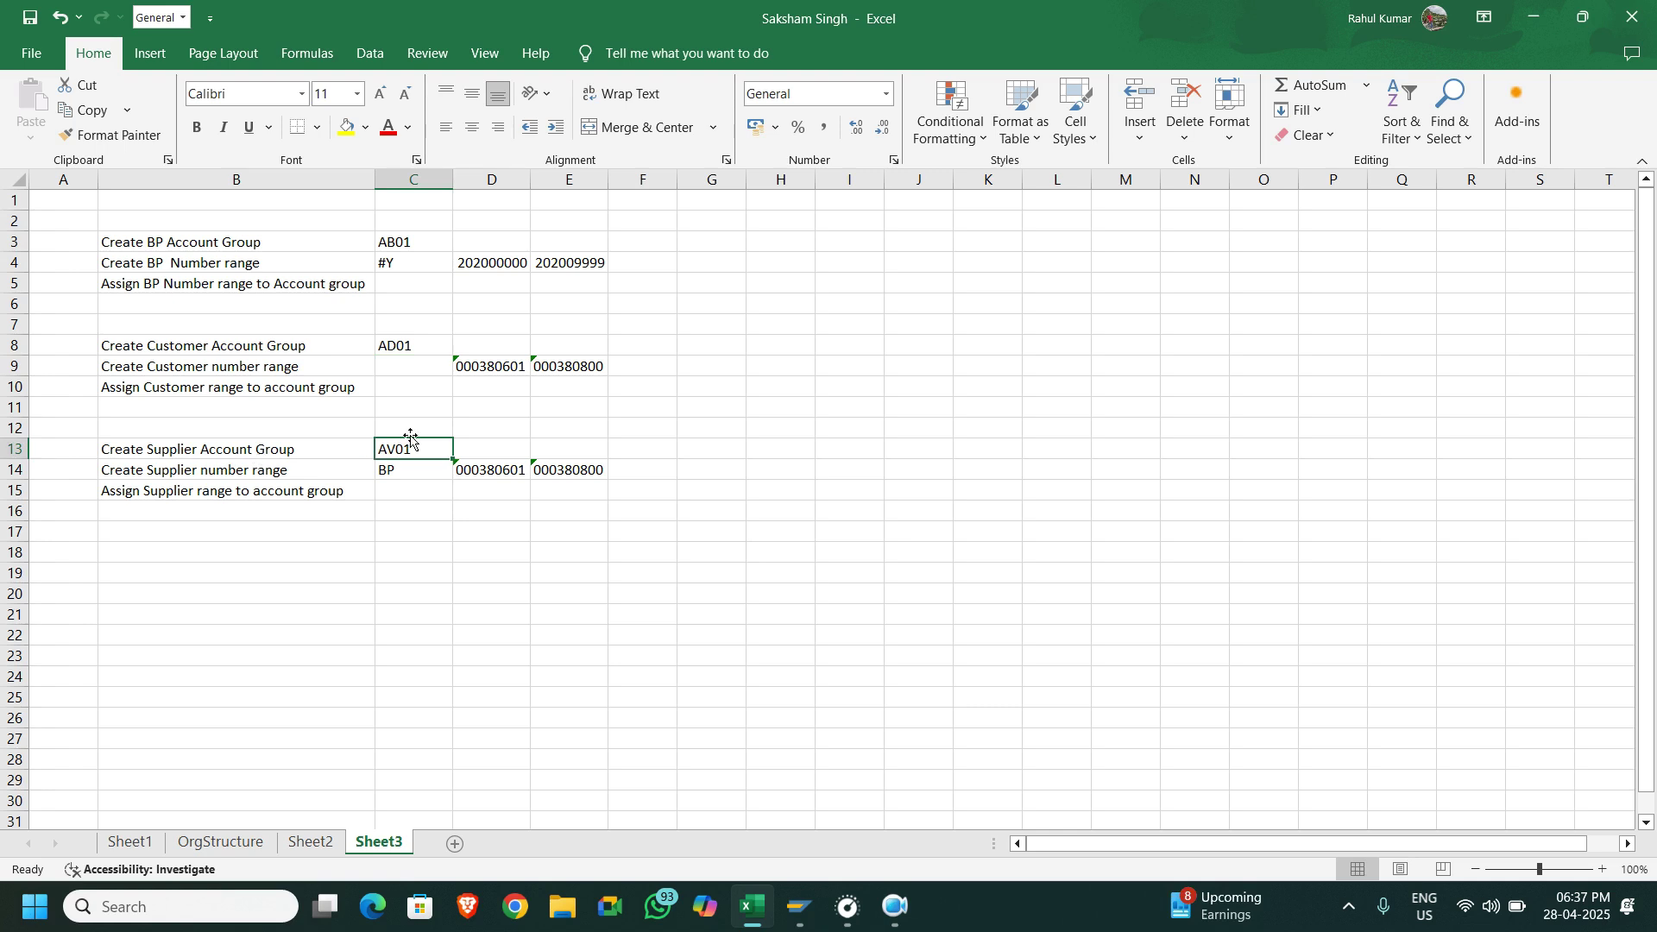
{"action": "left_click", "coordinate": [389, 344]}
{"action": "left_click", "coordinate": [410, 251]}
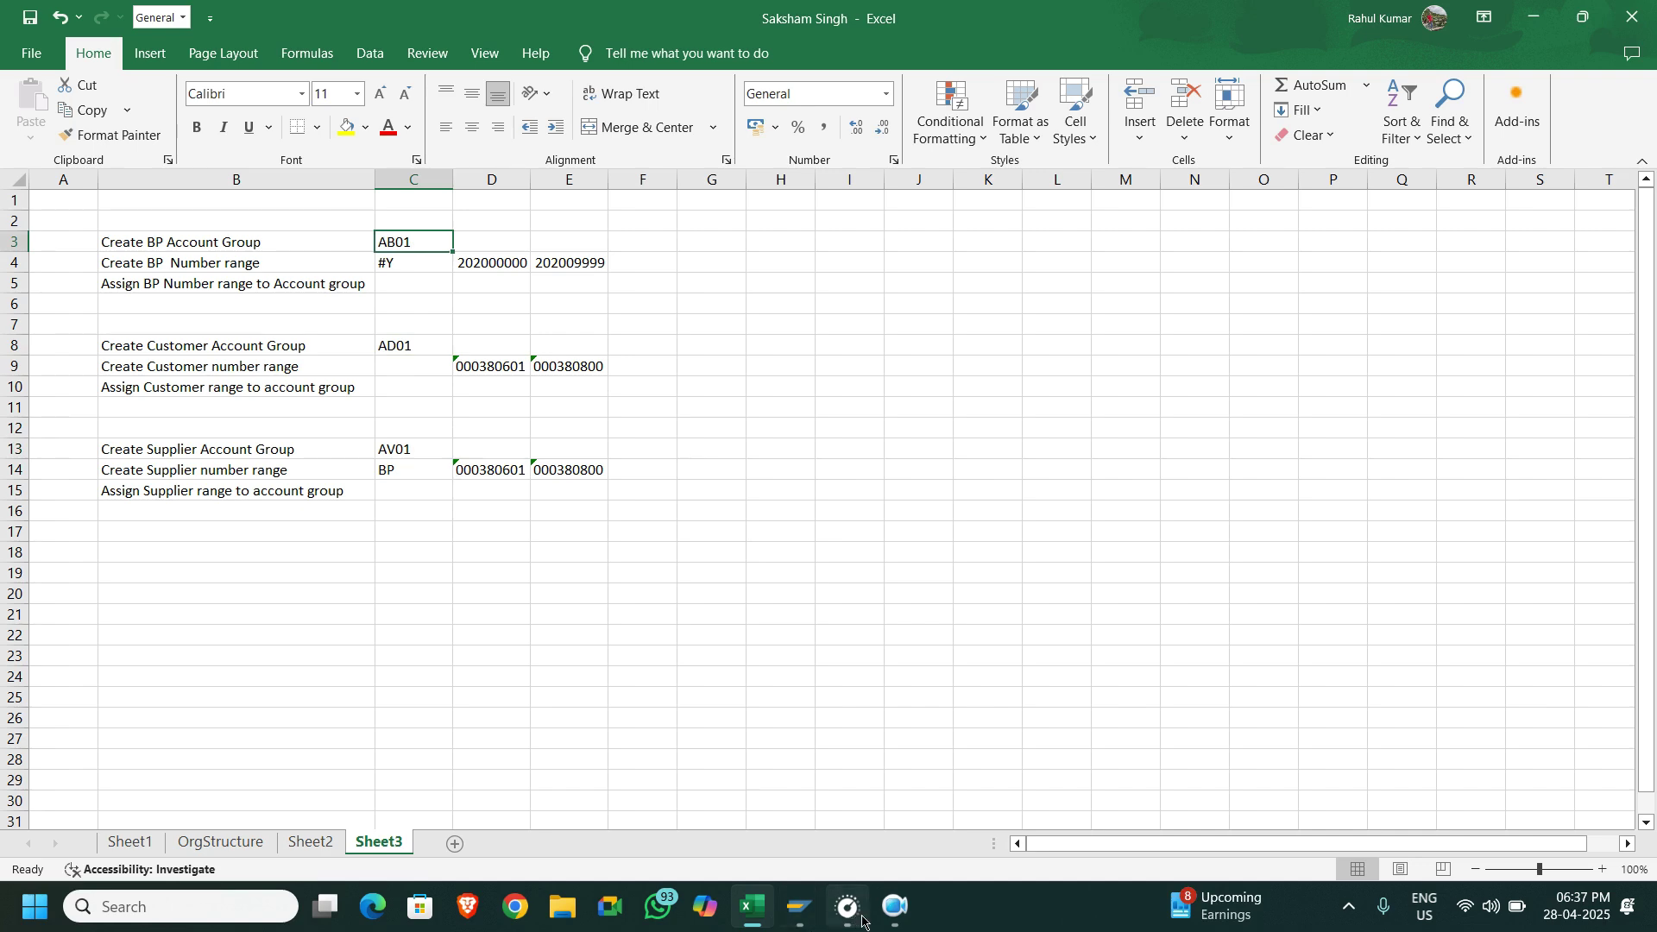
Switch back to SAP and leave the business partner number range intervals, returning to the IMG structure
{"action": "mouse_move", "coordinate": [798, 913]}
{"action": "left_click", "coordinate": [889, 783]}
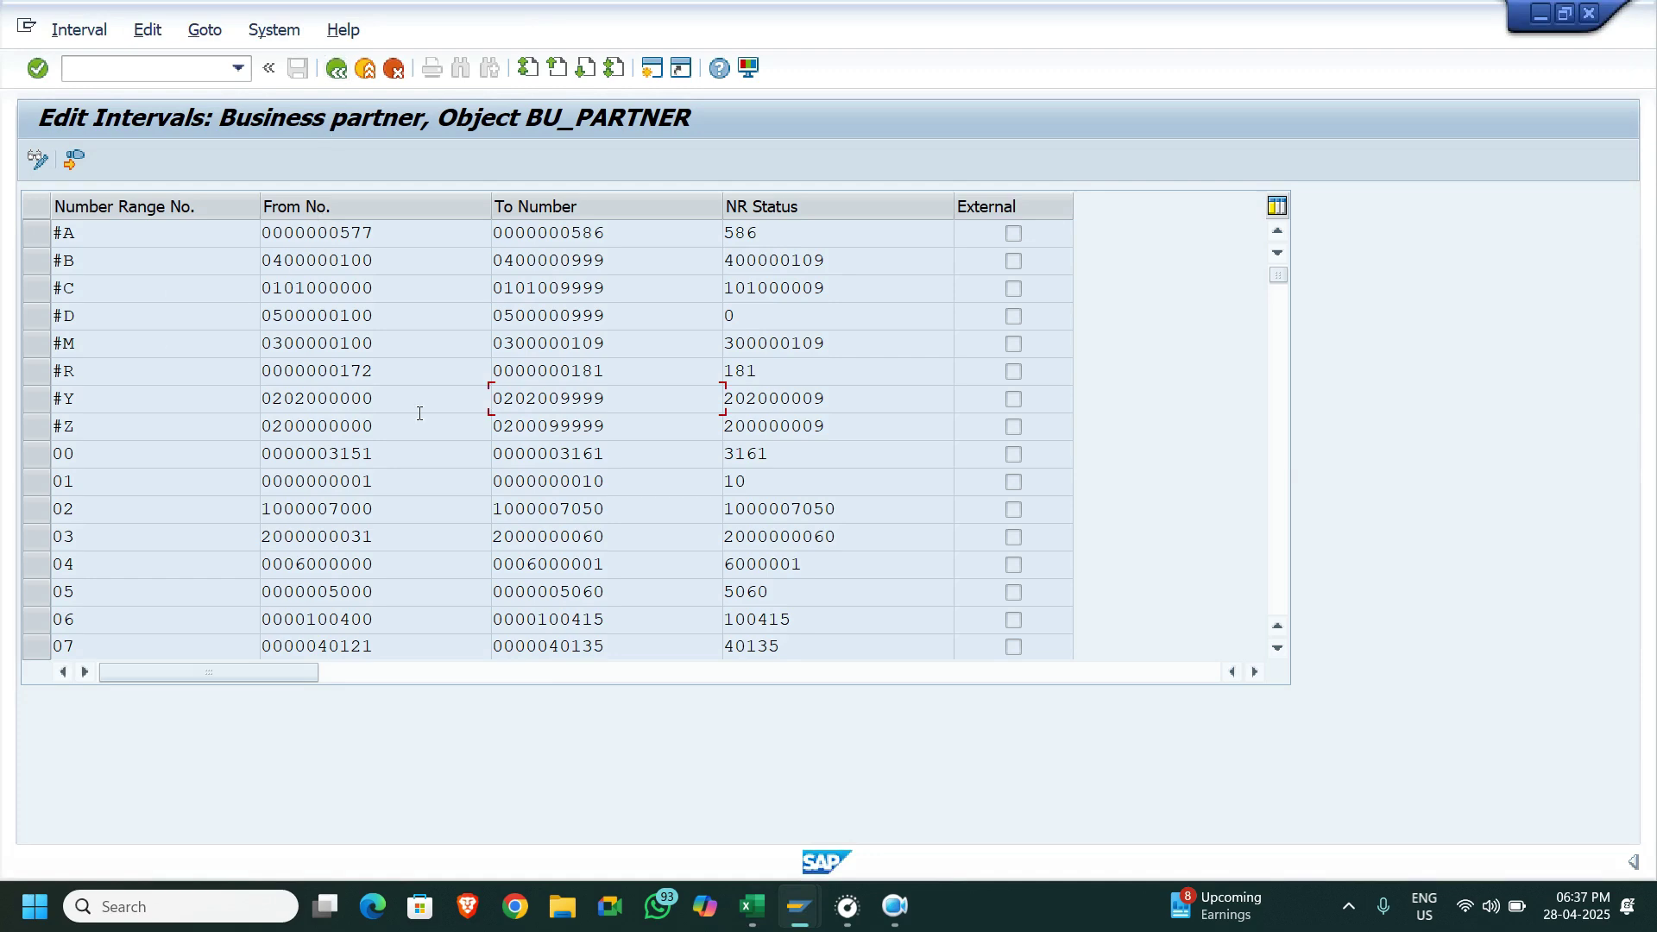
{"action": "left_click", "coordinate": [336, 69]}
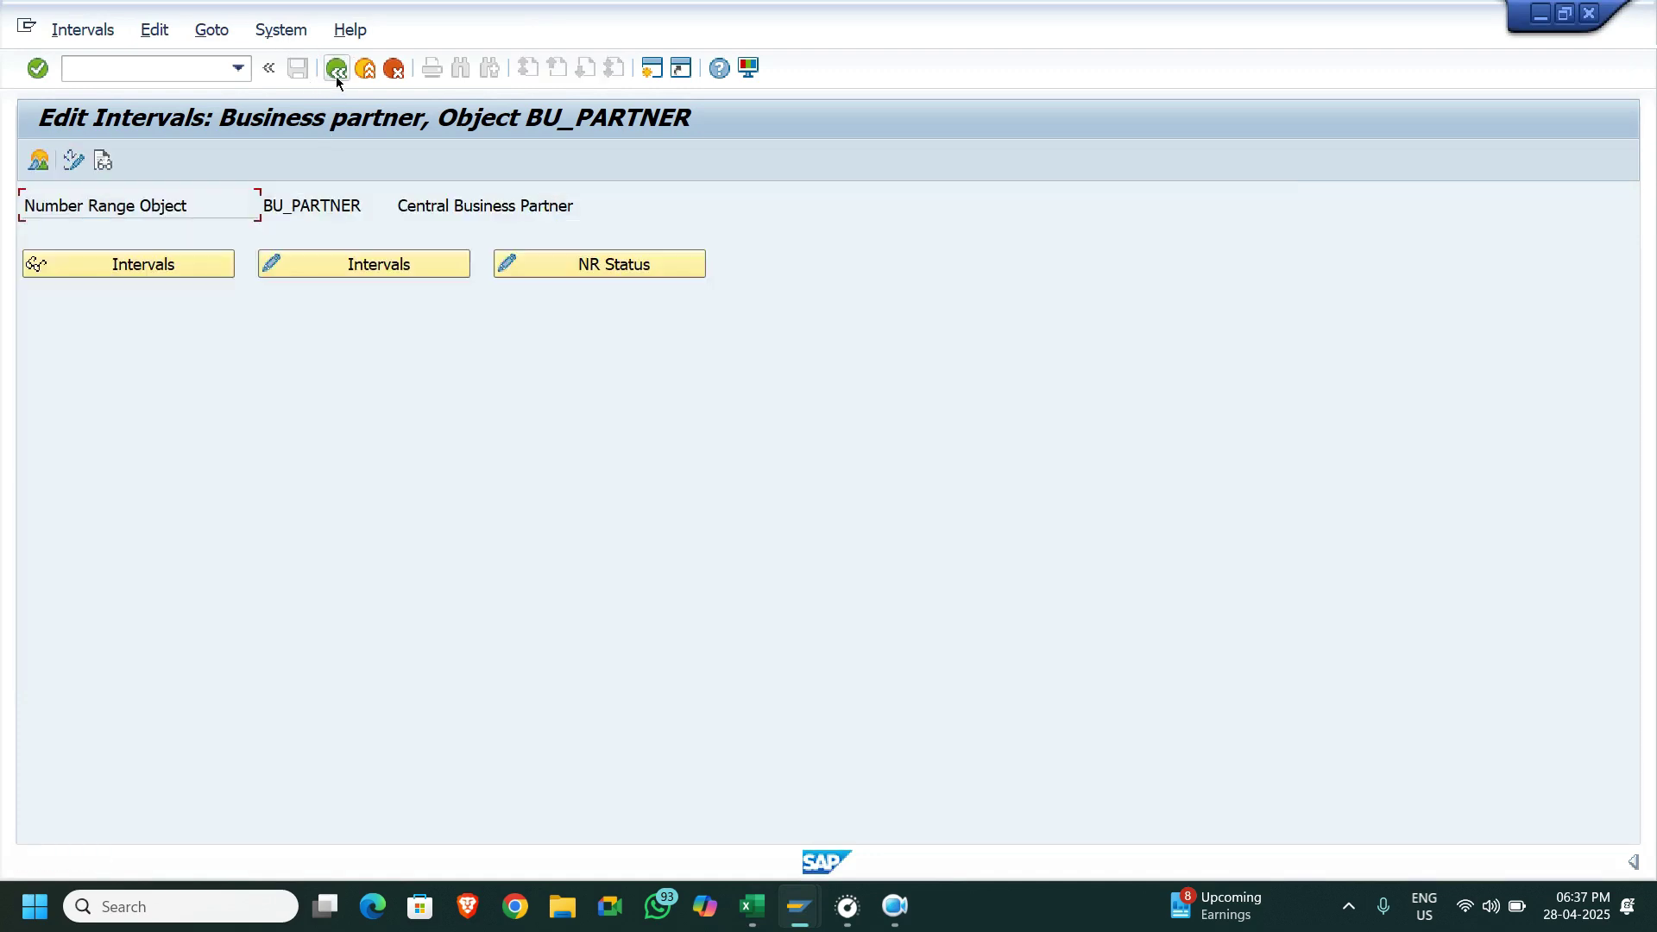
{"action": "left_click", "coordinate": [337, 69]}
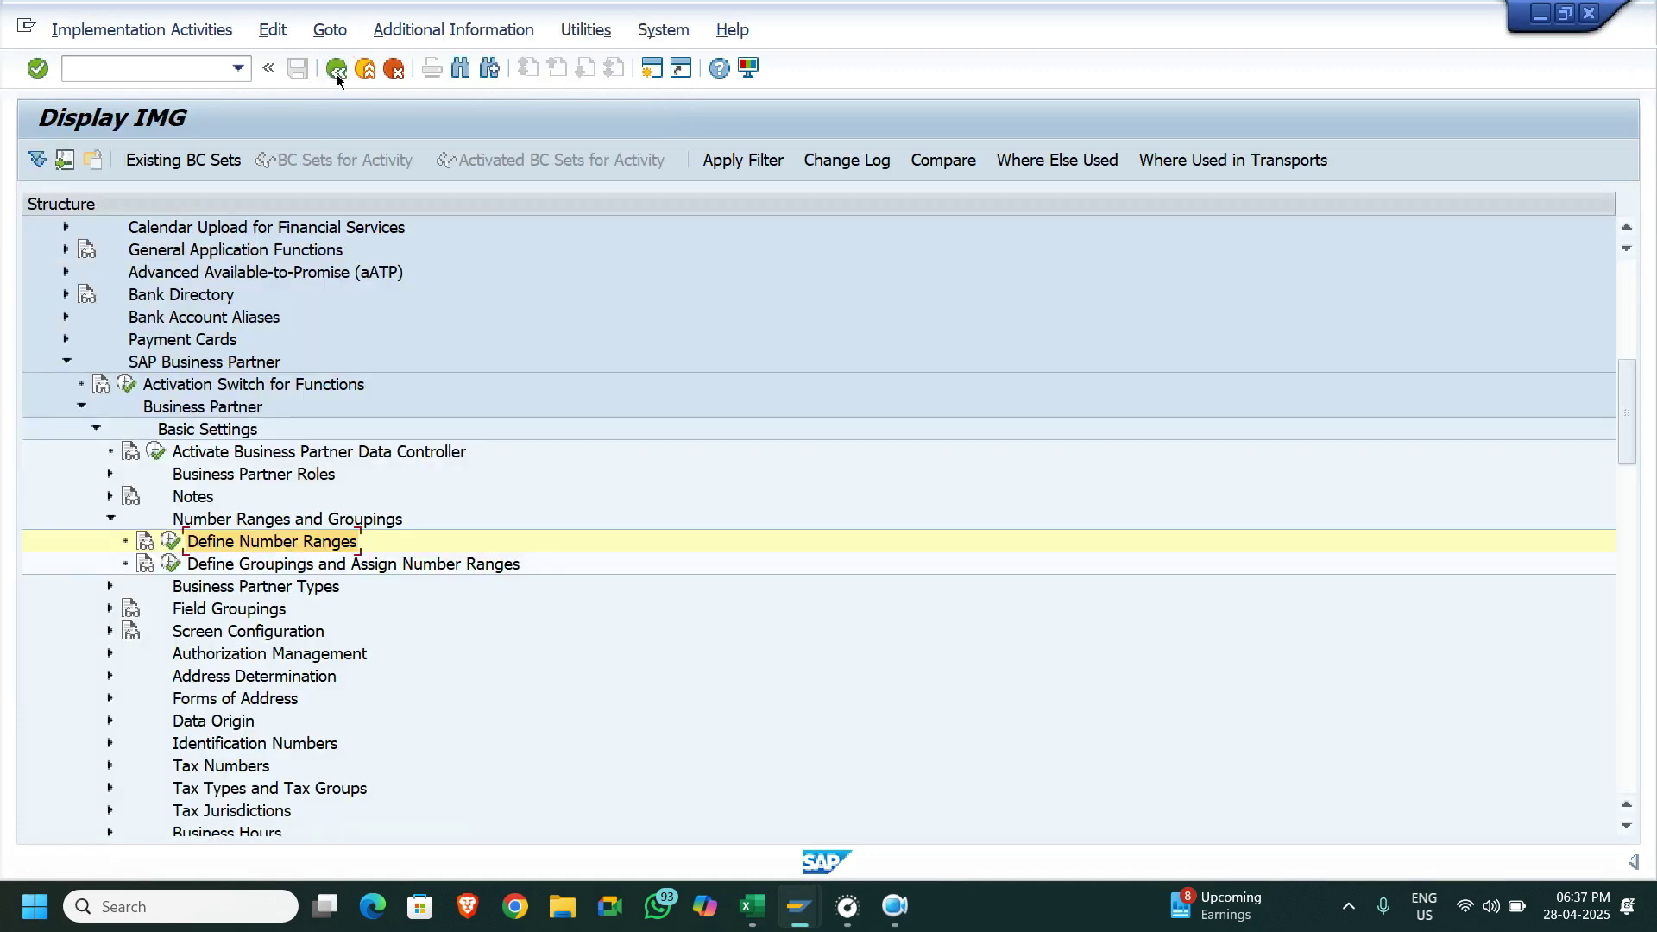
Collapse the SAP Business Partner node in the IMG structure
{"action": "left_click", "coordinate": [68, 362]}
{"action": "scroll", "coordinate": [337, 438], "scroll_direction": "up", "scroll_amount": 1}
{"action": "scroll", "coordinate": [335, 436], "scroll_direction": "up", "scroll_amount": 4}
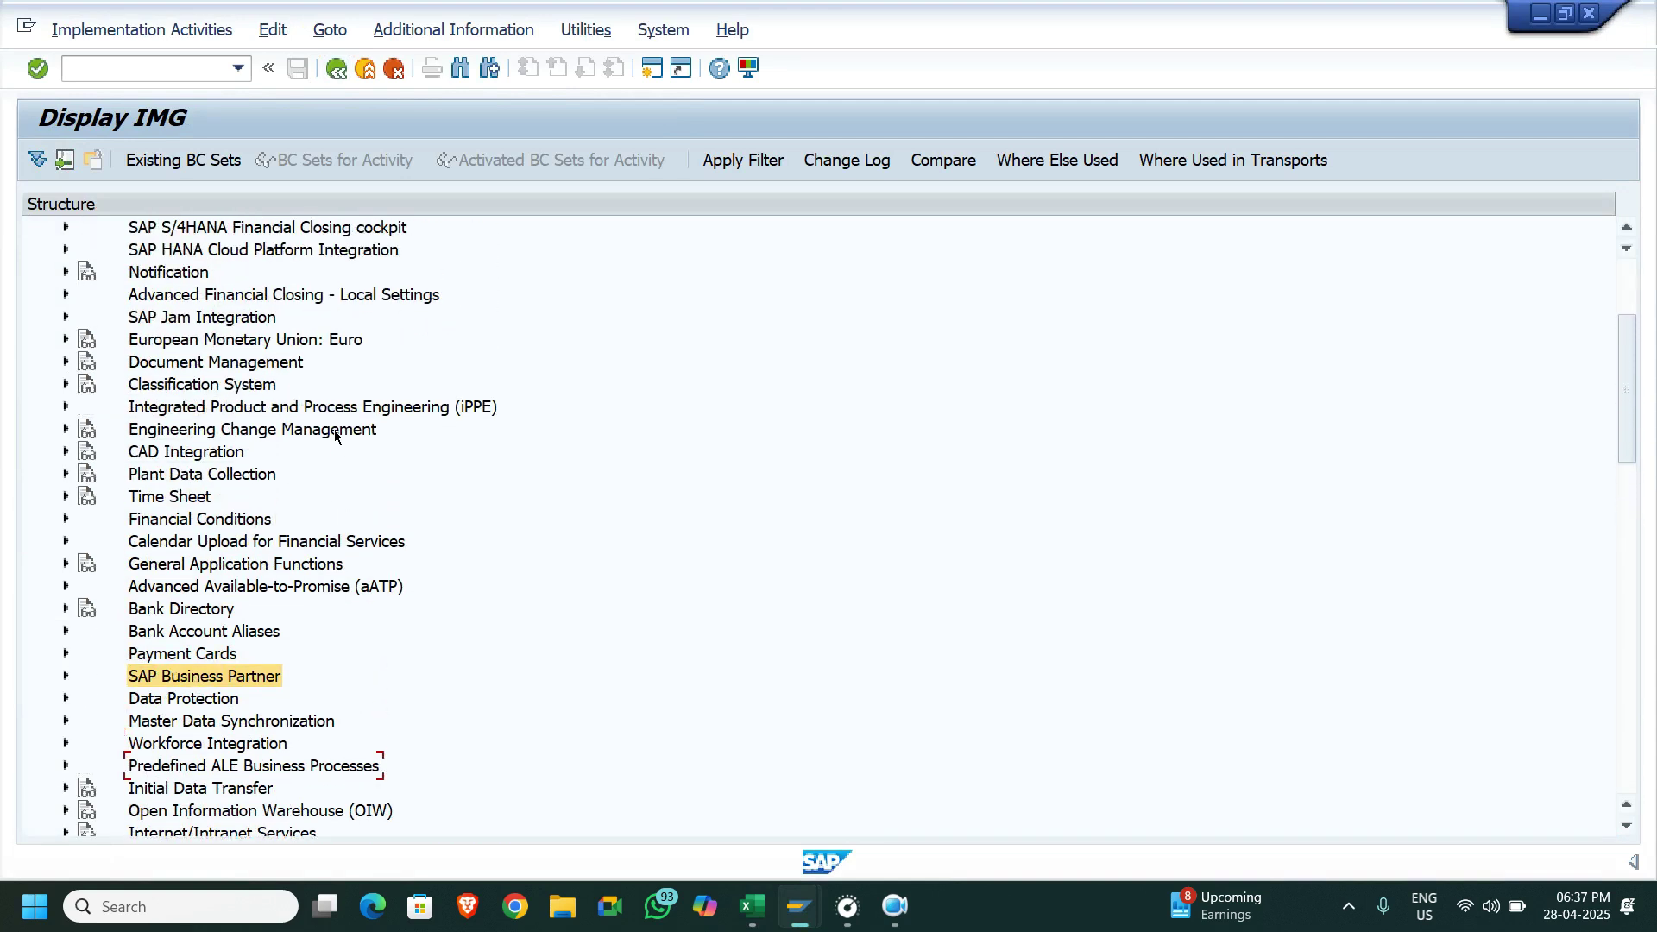
{"action": "scroll", "coordinate": [382, 522], "scroll_direction": "up", "scroll_amount": 2}
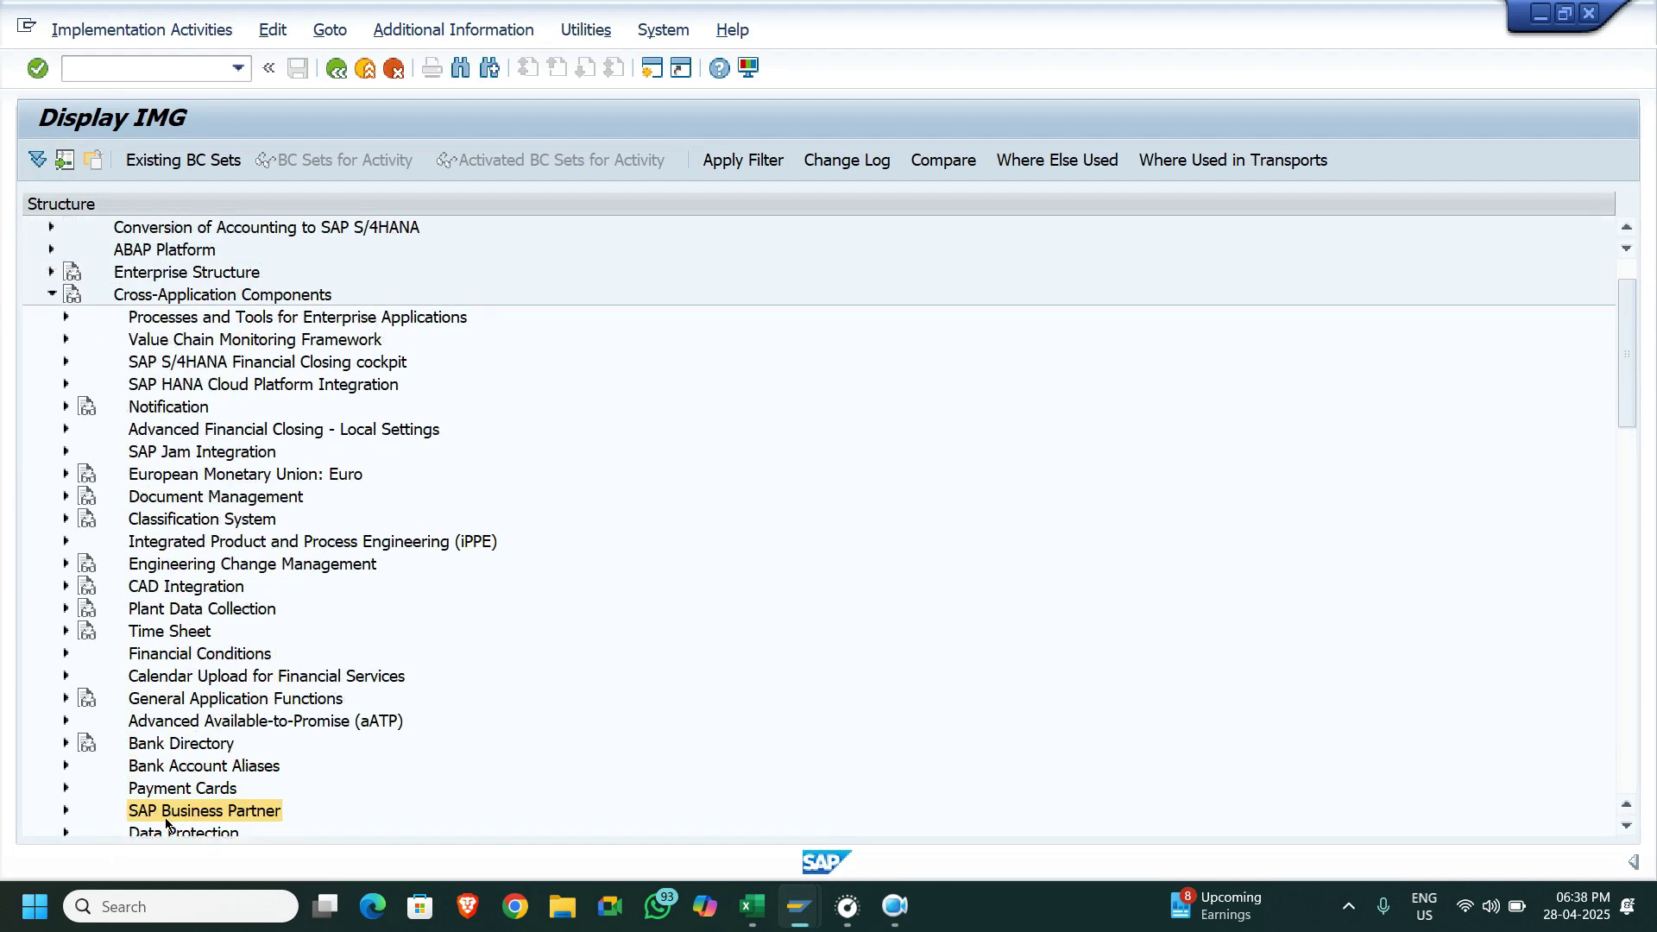
Collapse Cross-Application Components, expand Financial Accounting down to Preparations for Creating Customer Master Data, and open Define Account Groups with Screen Layout (Customers)
{"action": "left_click", "coordinate": [52, 296]}
{"action": "scroll", "coordinate": [85, 470], "scroll_direction": "up", "scroll_amount": 2}
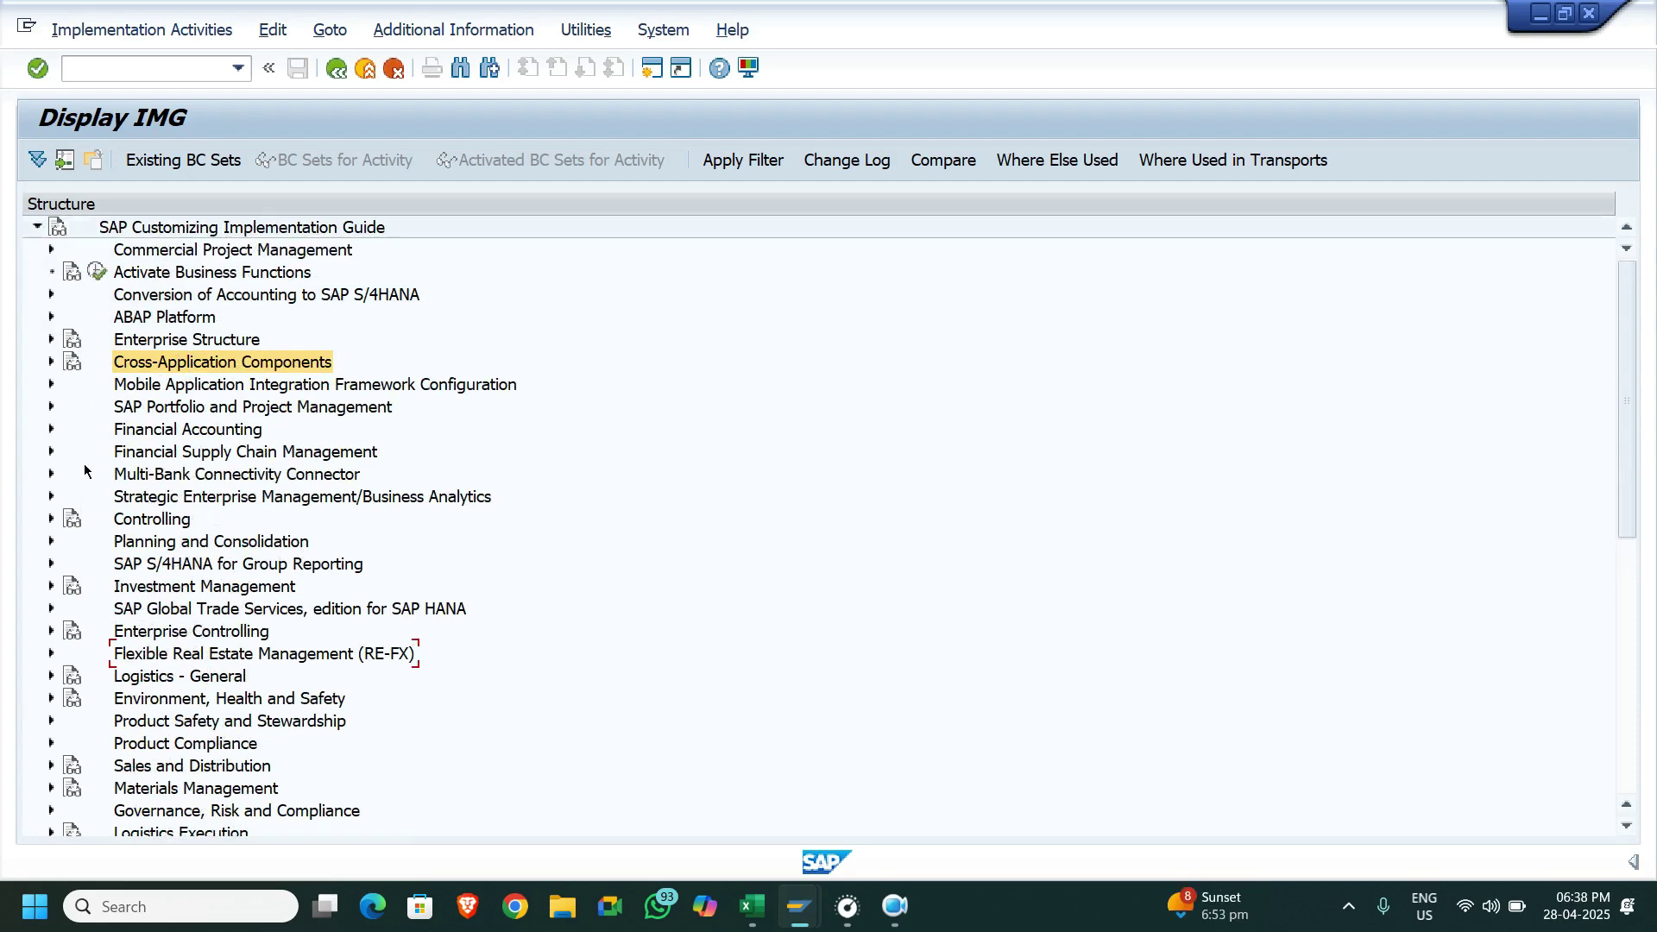
{"action": "left_click", "coordinate": [52, 429]}
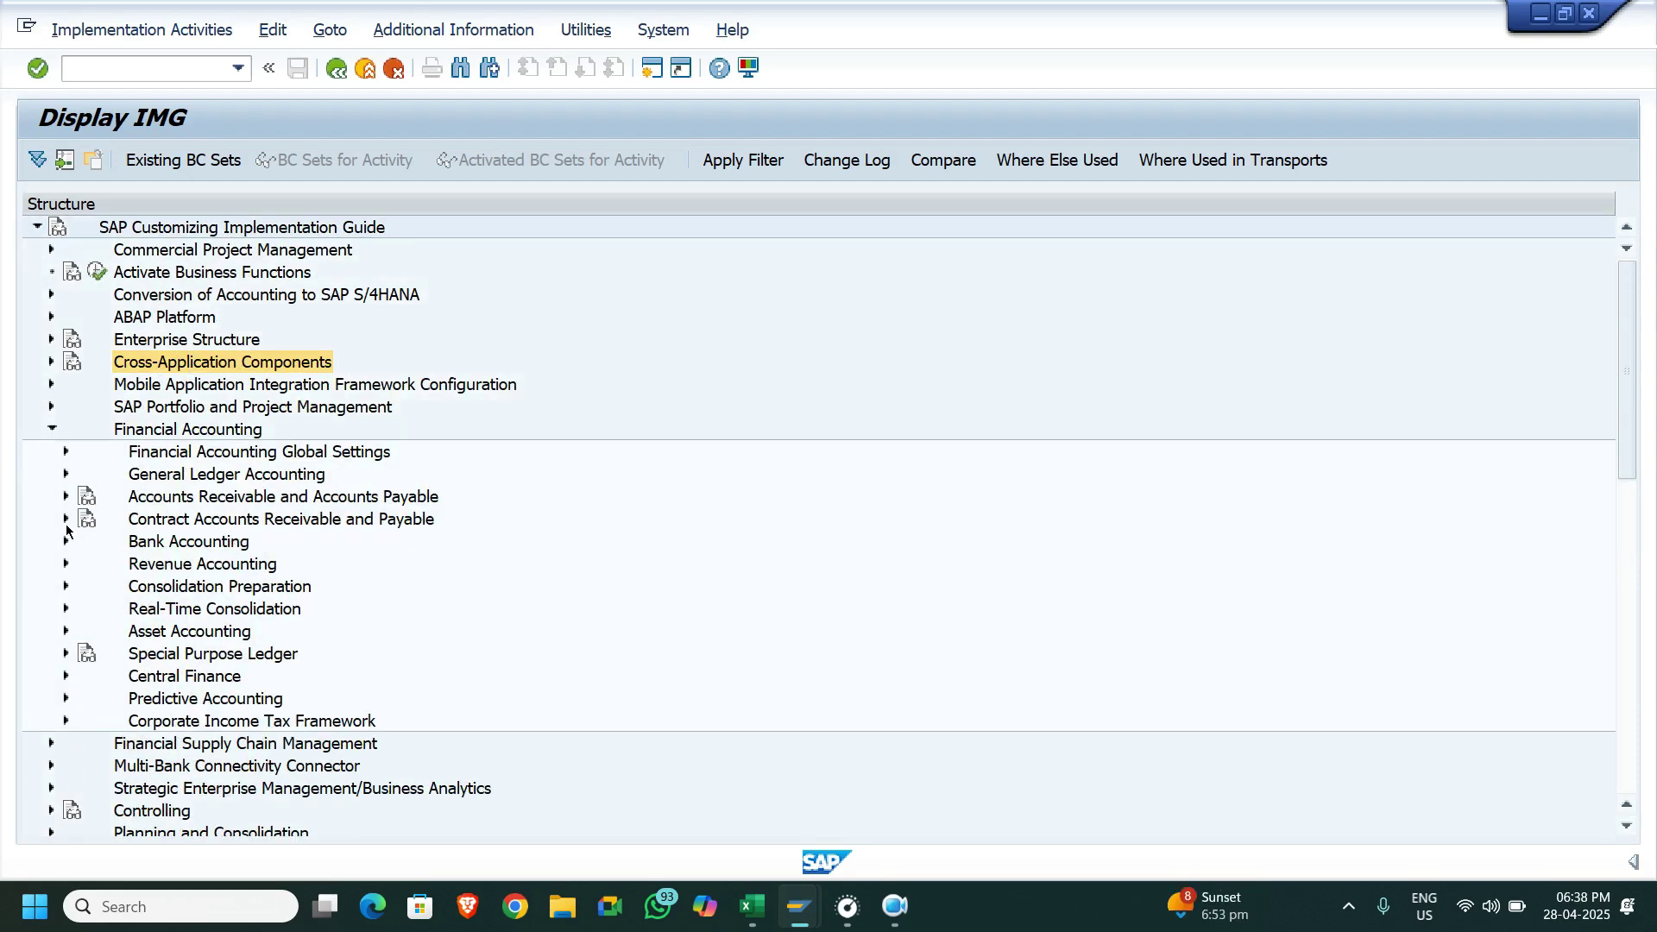
{"action": "left_click", "coordinate": [66, 497]}
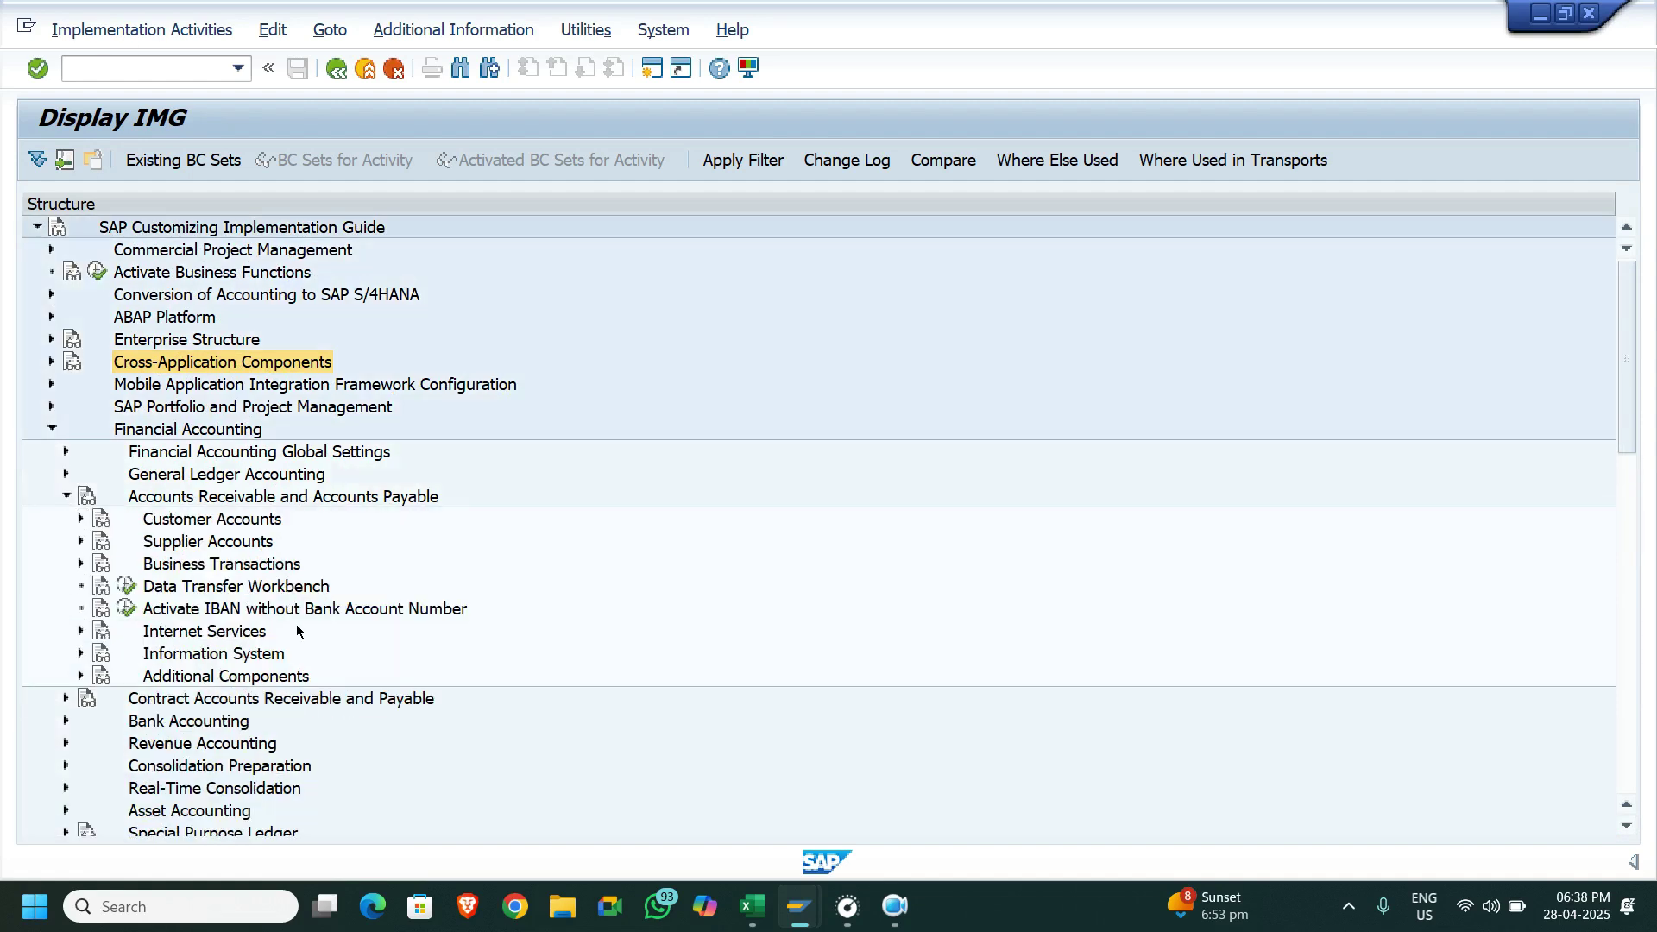
{"action": "left_click", "coordinate": [81, 518]}
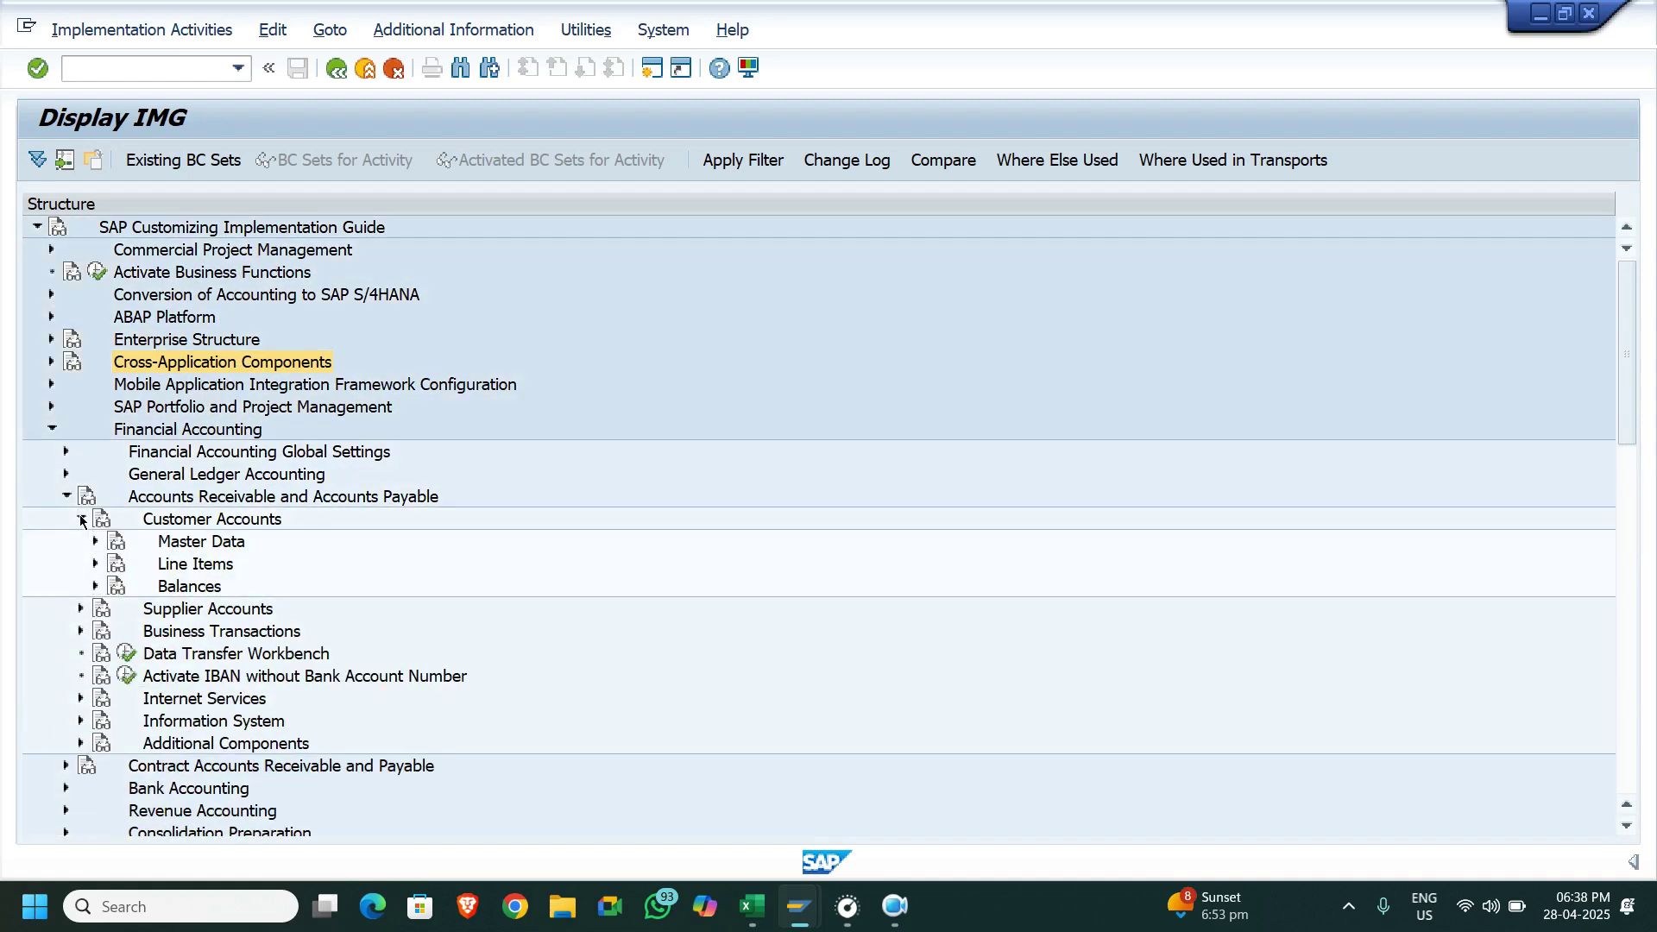
{"action": "left_click", "coordinate": [95, 541]}
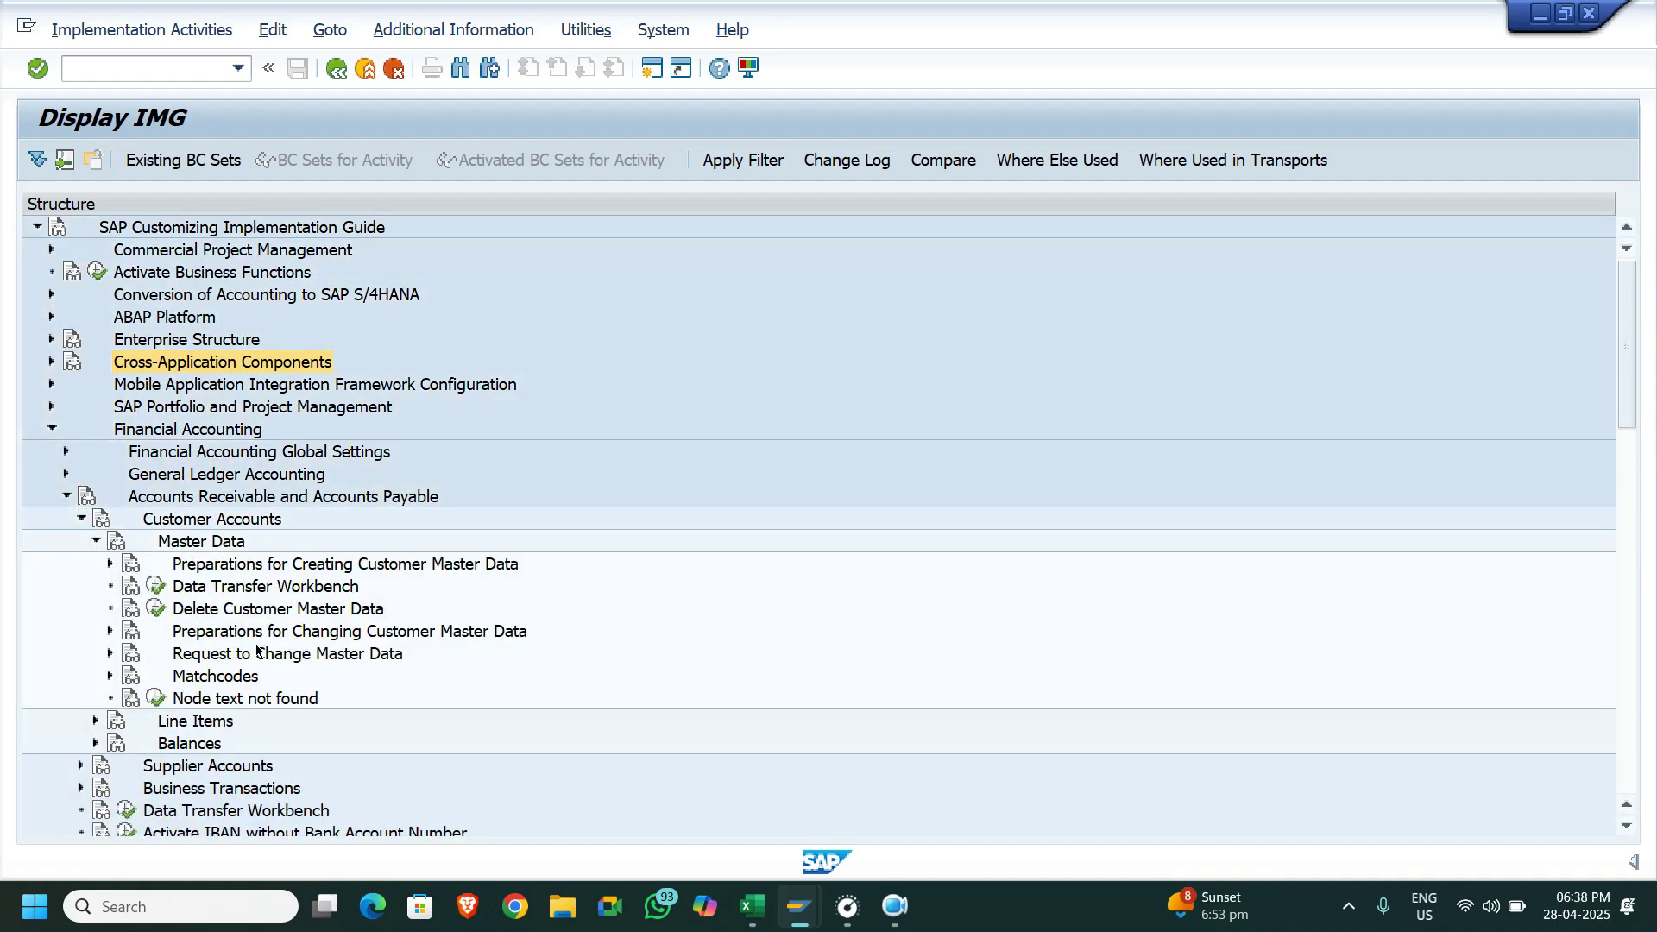
{"action": "left_click", "coordinate": [109, 564]}
{"action": "scroll", "coordinate": [522, 591], "scroll_direction": "down", "scroll_amount": 2}
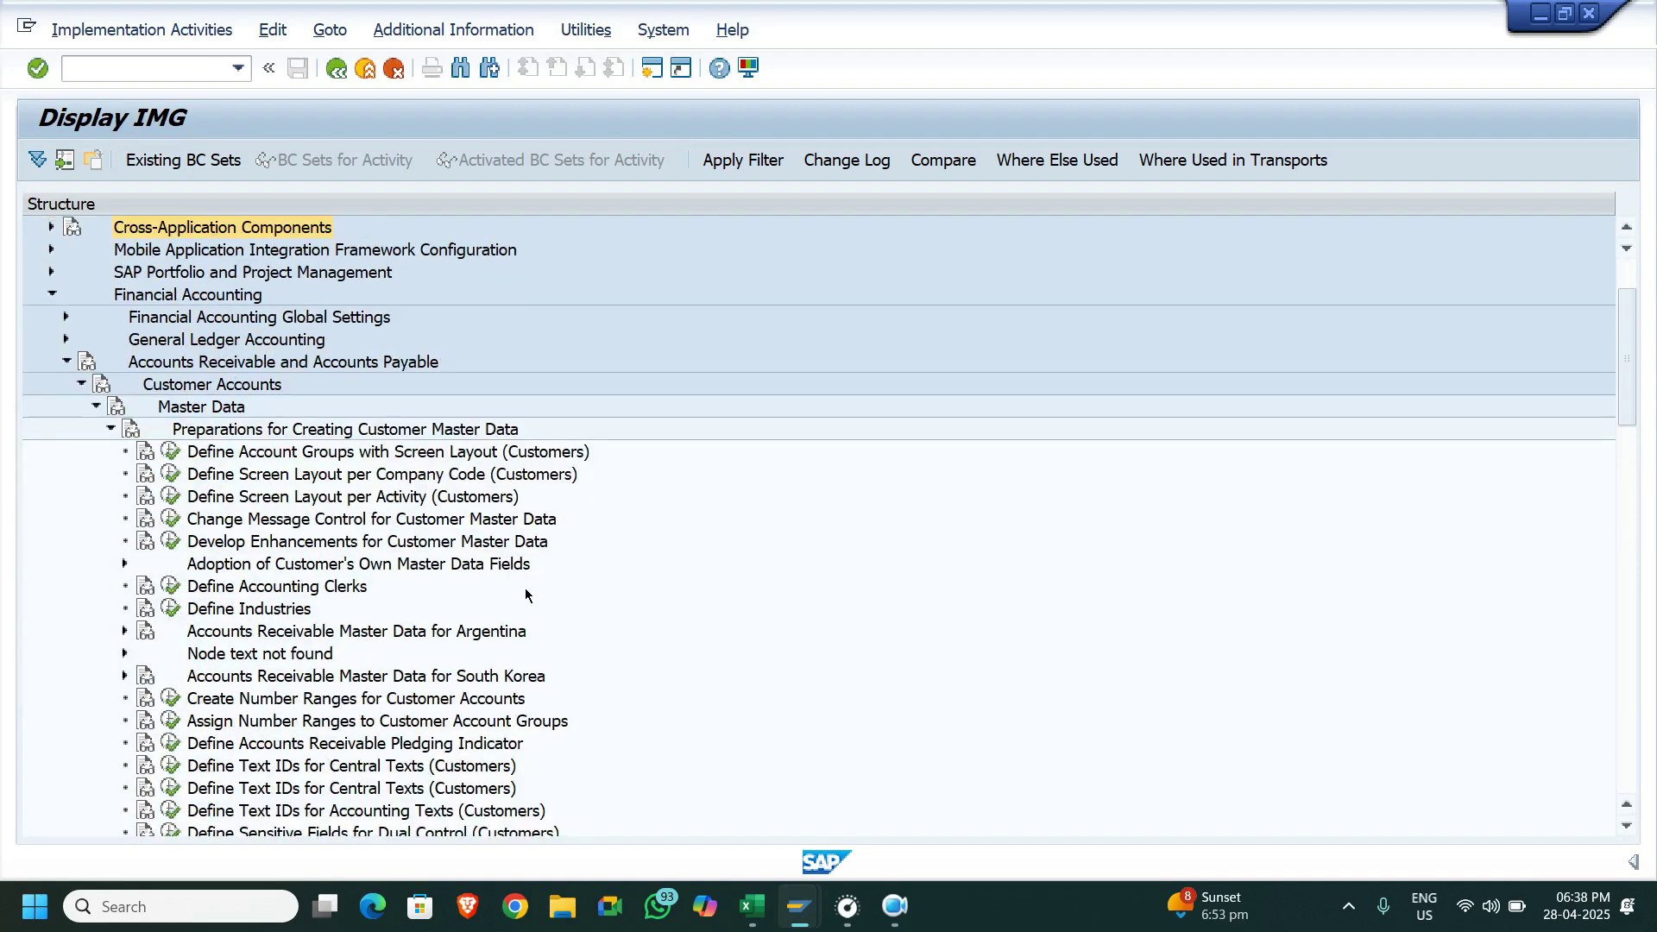
{"action": "left_click", "coordinate": [170, 384]}
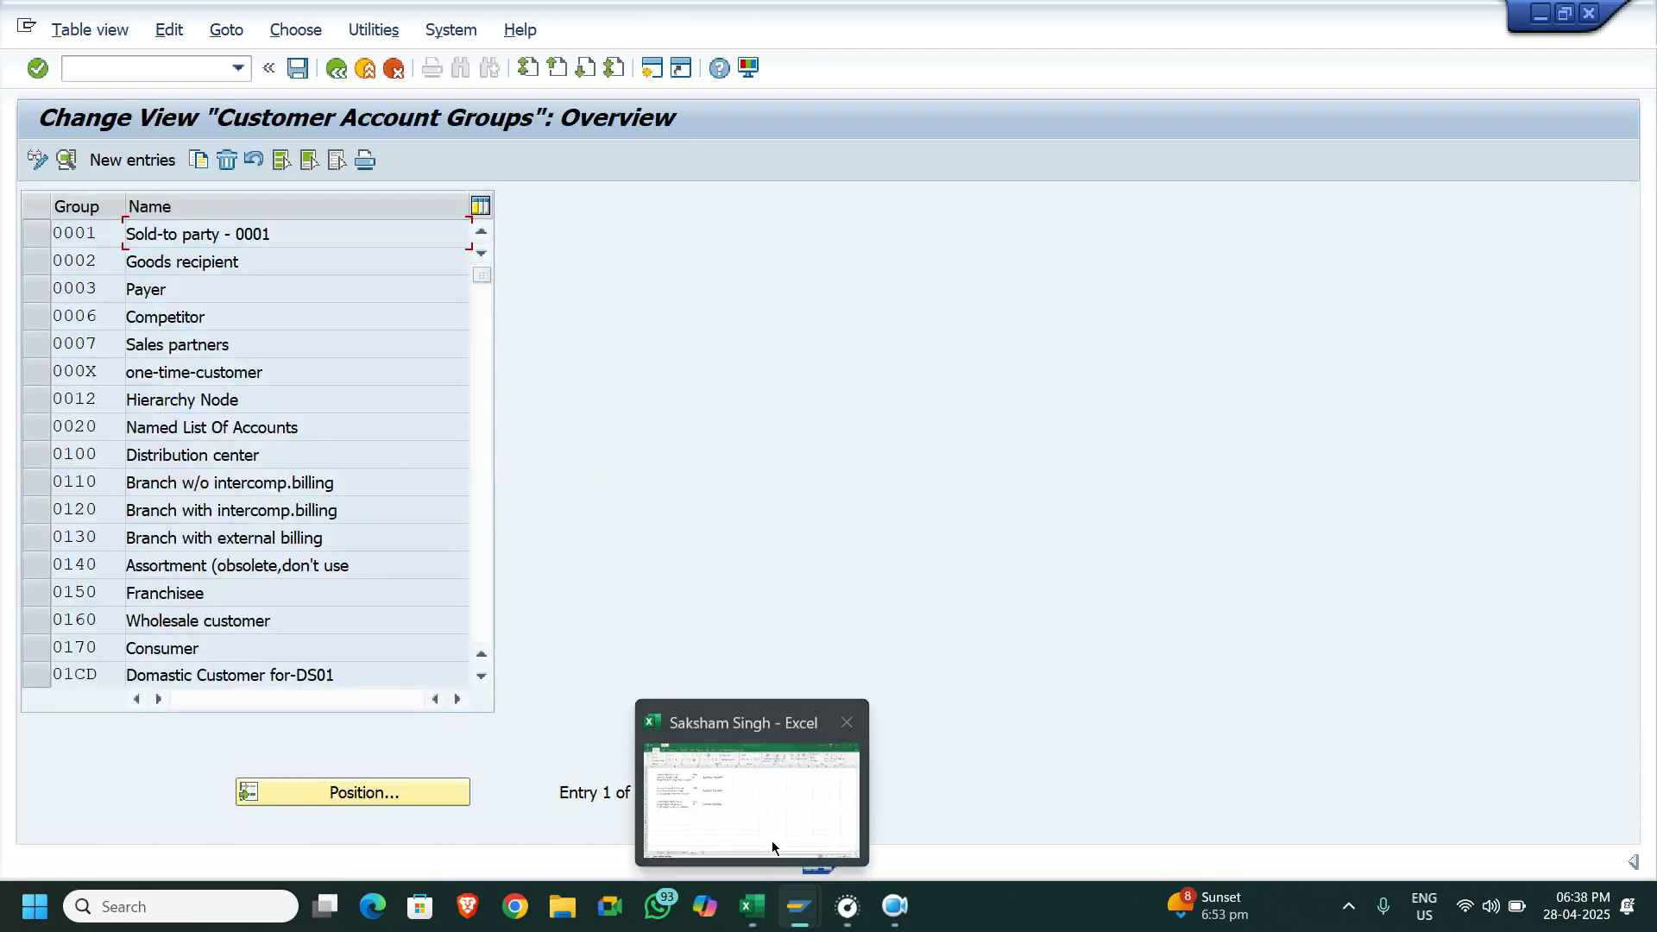
Check the customer account group in the Excel sheet, look up AD01 in SAP's customer account groups, and return to the IMG structure
{"action": "left_click", "coordinate": [768, 833]}
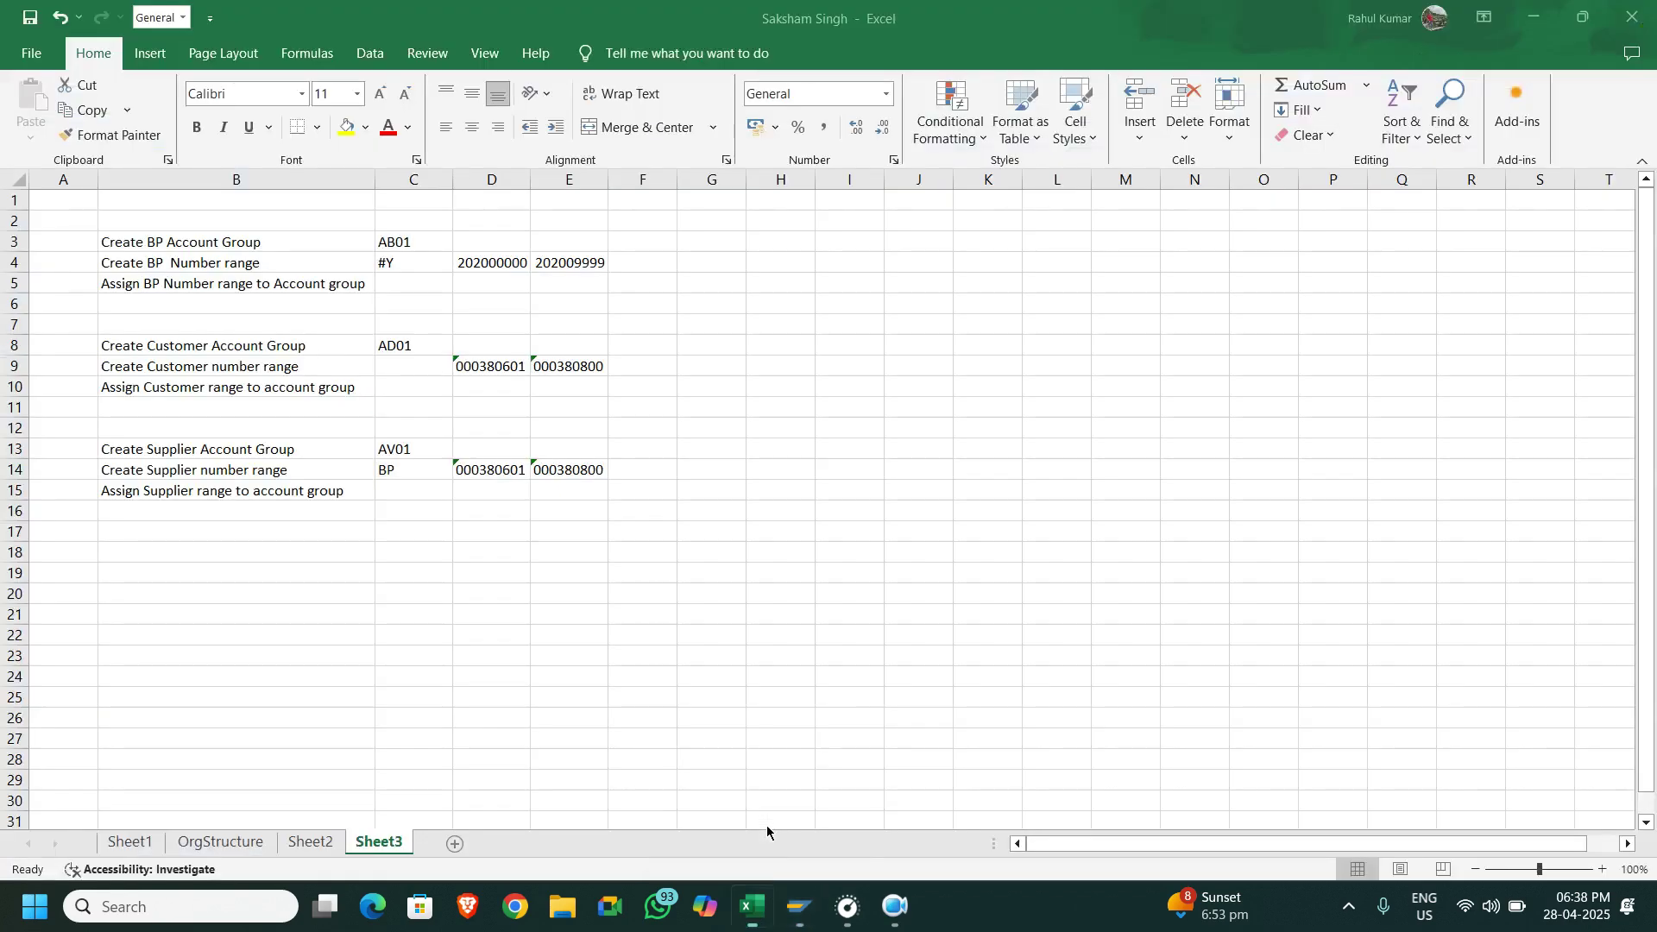
{"action": "left_click", "coordinate": [407, 346]}
{"action": "key", "text": "alt+Tab"}
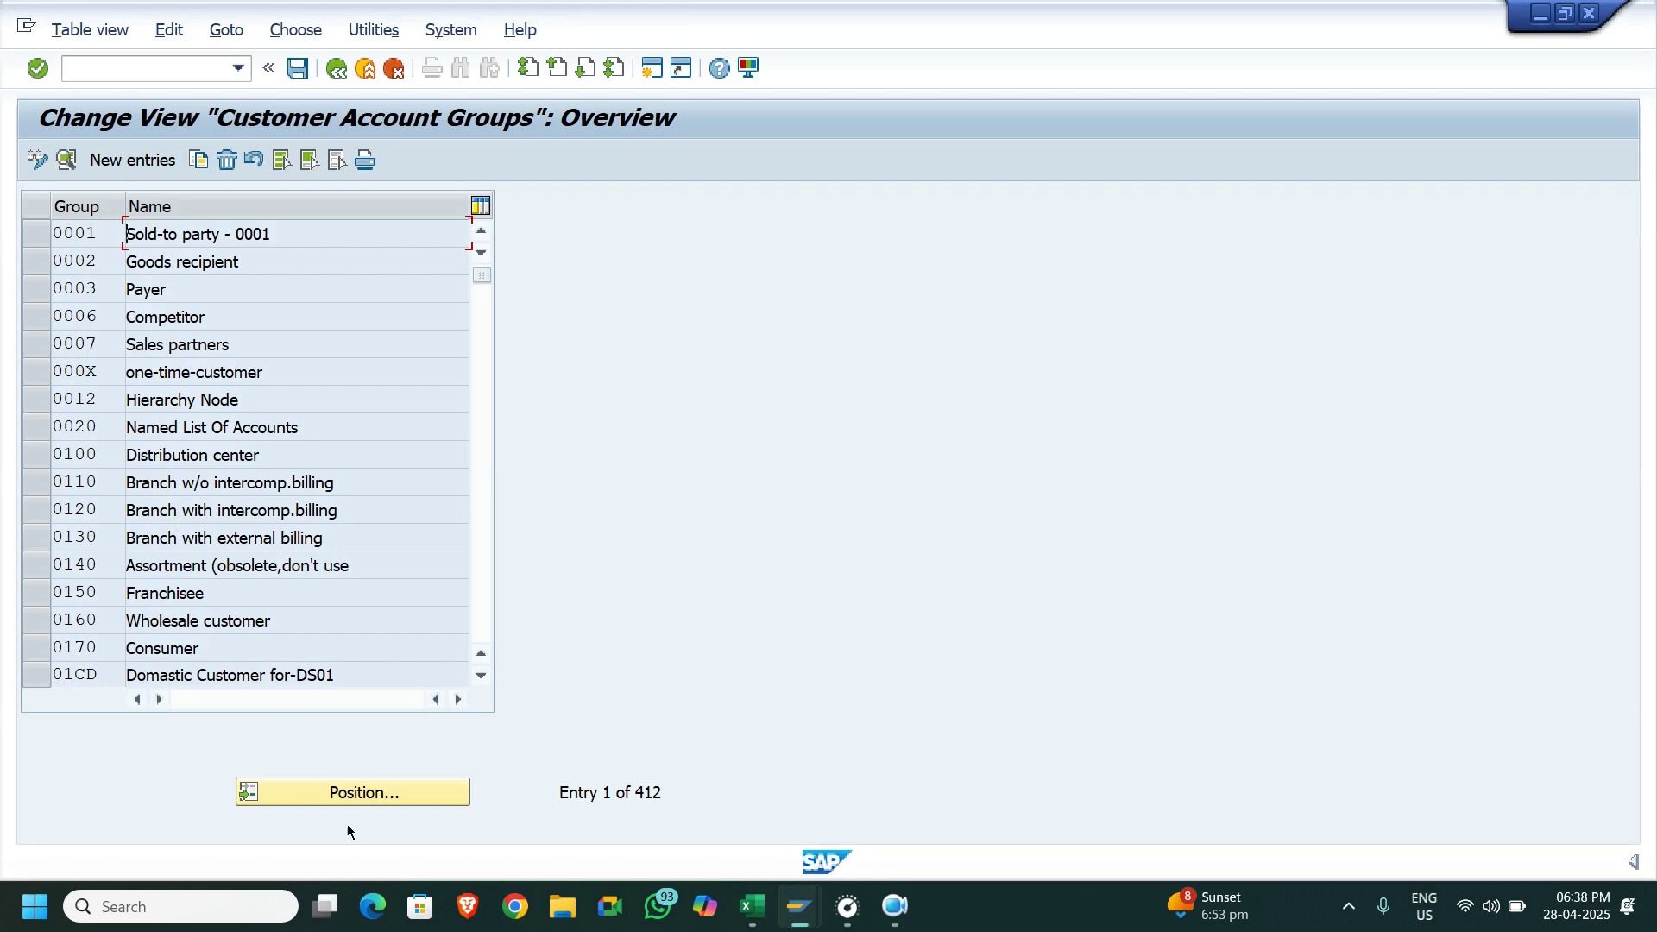
{"action": "left_click", "coordinate": [354, 796]}
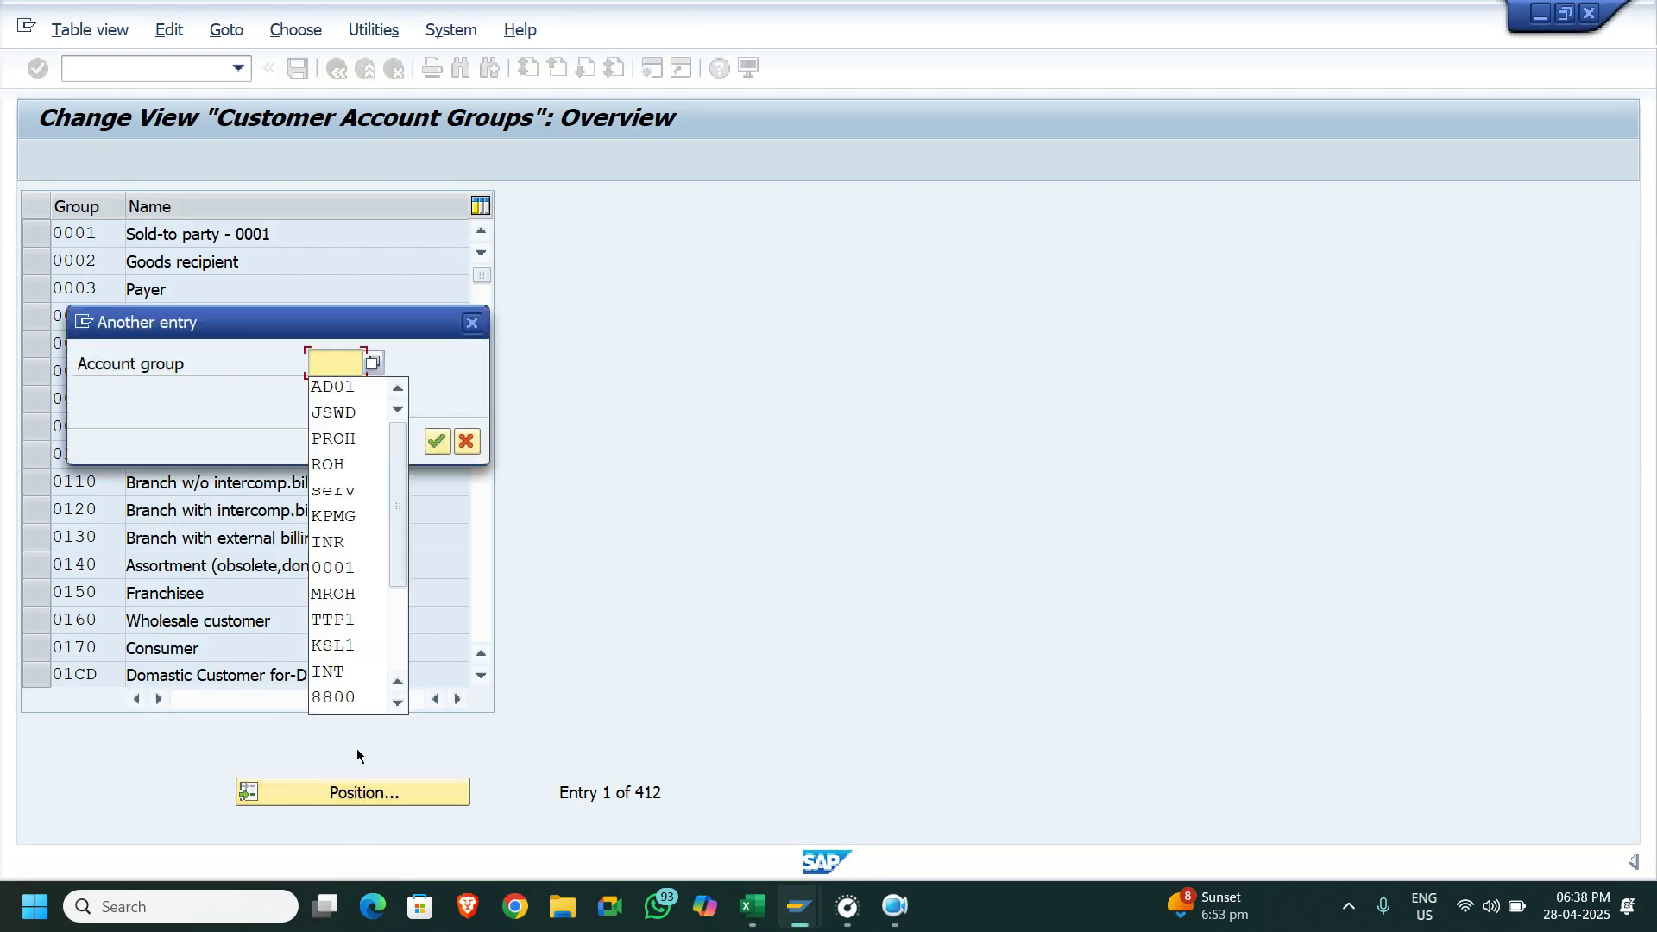
{"action": "type", "text": "AD01"}
{"action": "key", "text": "Return"}
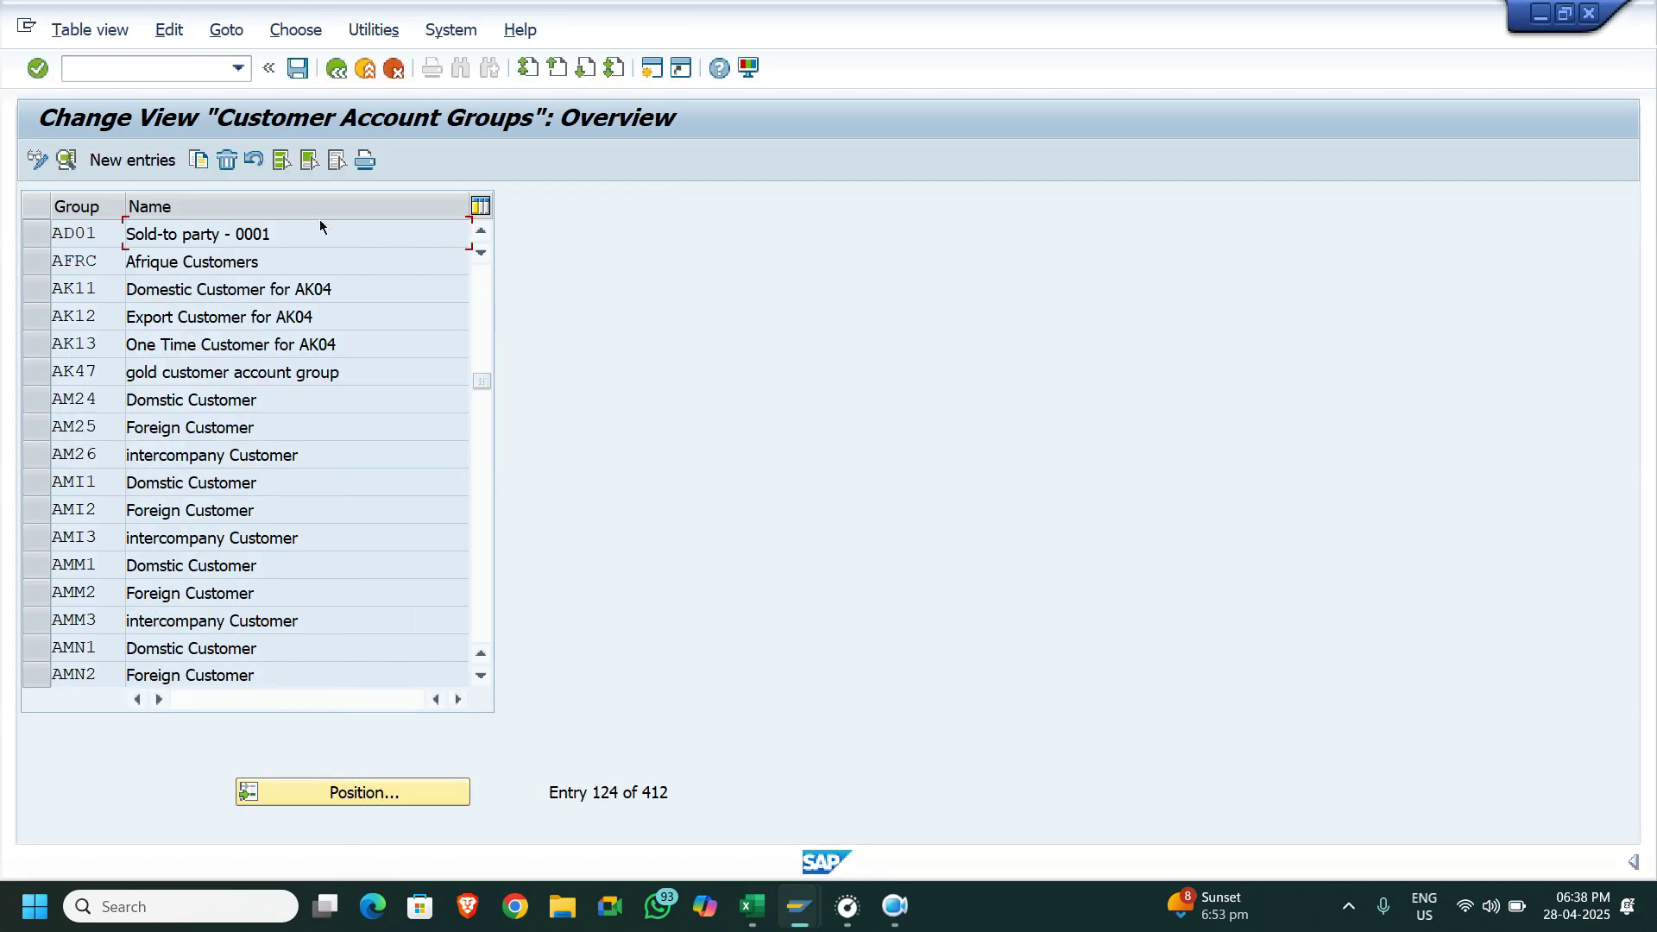
{"action": "left_click", "coordinate": [337, 69]}
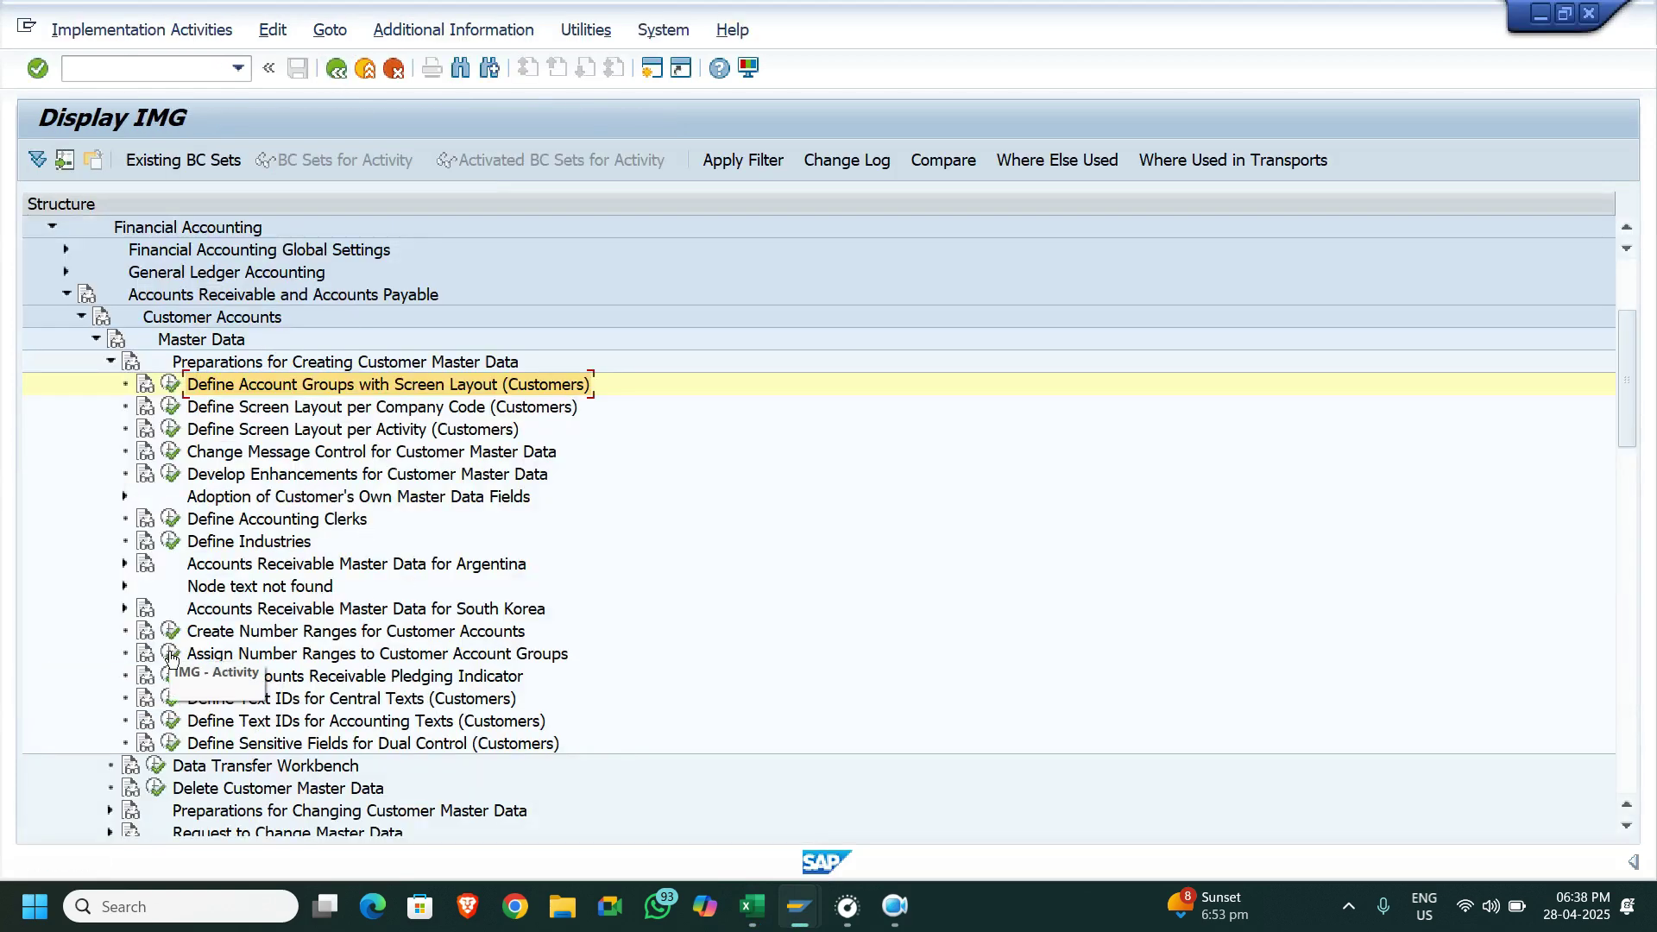
Look up the number range assigned to customer account group AD01, and return to the IMG structure
{"action": "left_click", "coordinate": [171, 656]}
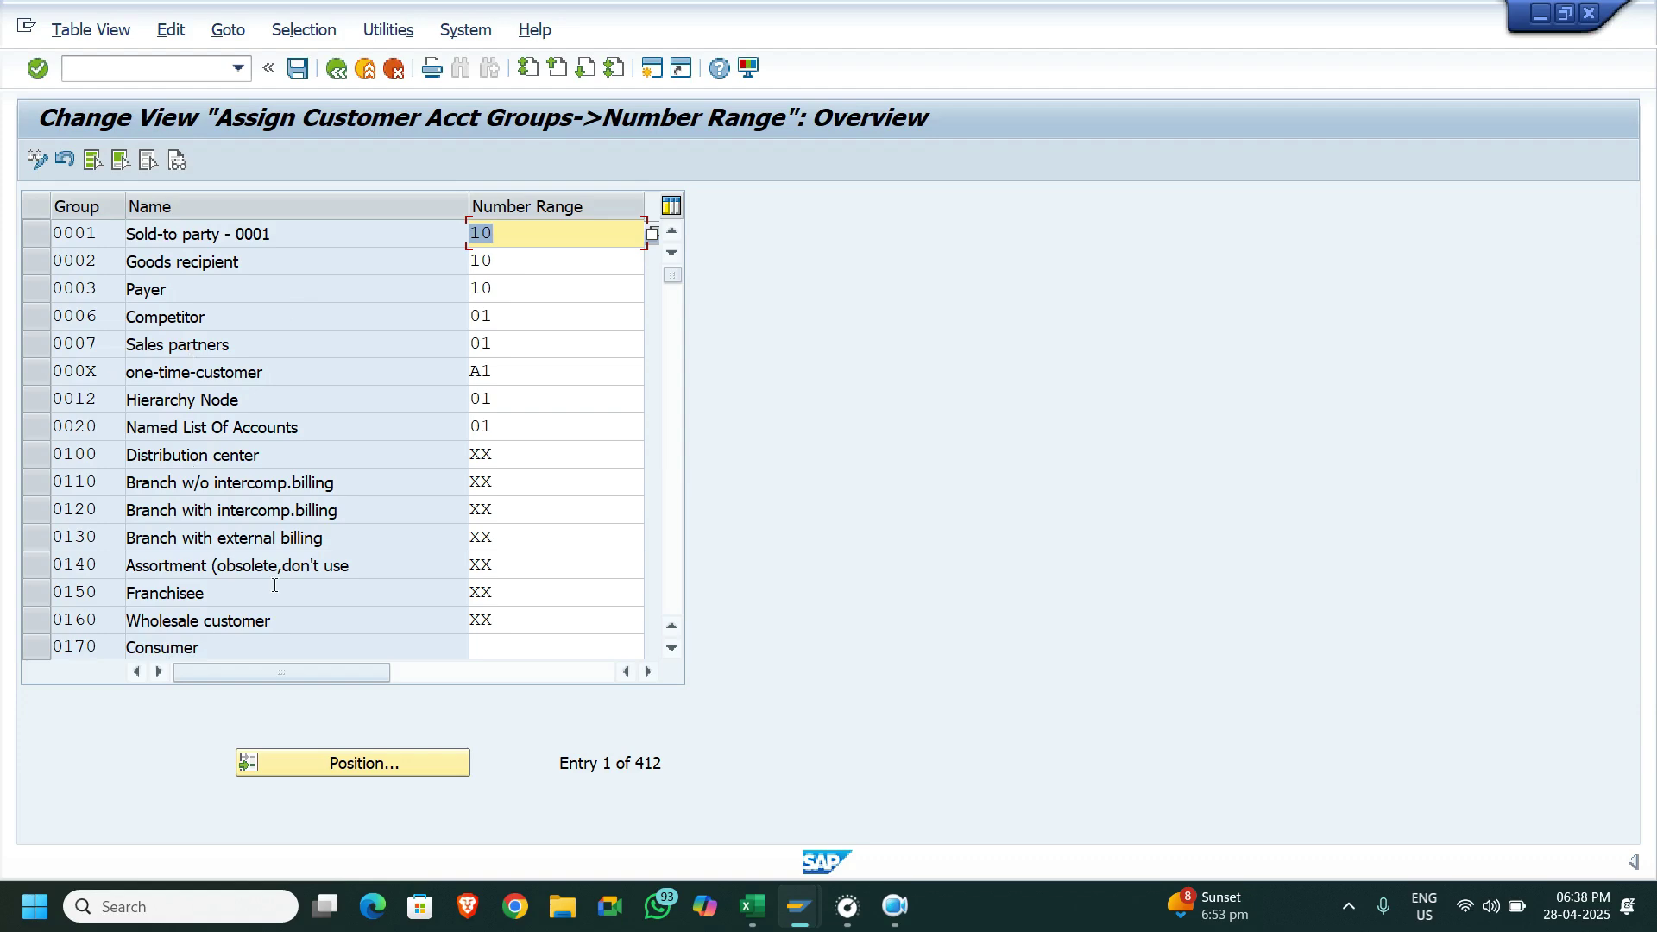
{"action": "left_click", "coordinate": [347, 770]}
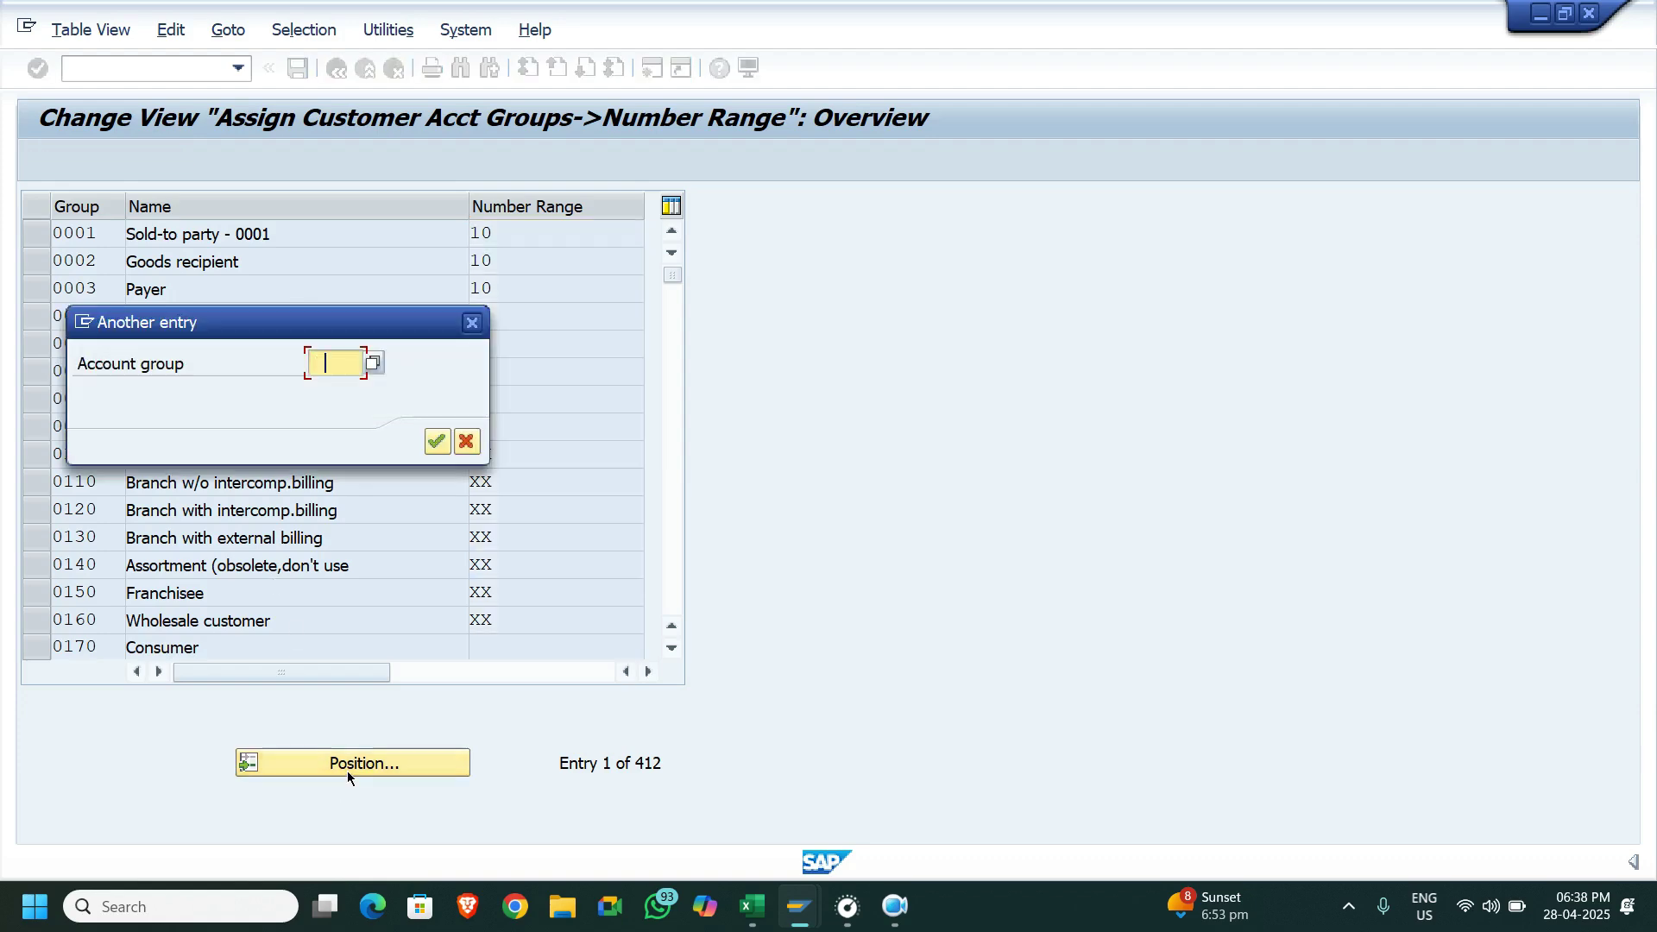
{"action": "key", "text": "Down"}
{"action": "key", "text": "Return"}
{"action": "key", "text": "Return"}
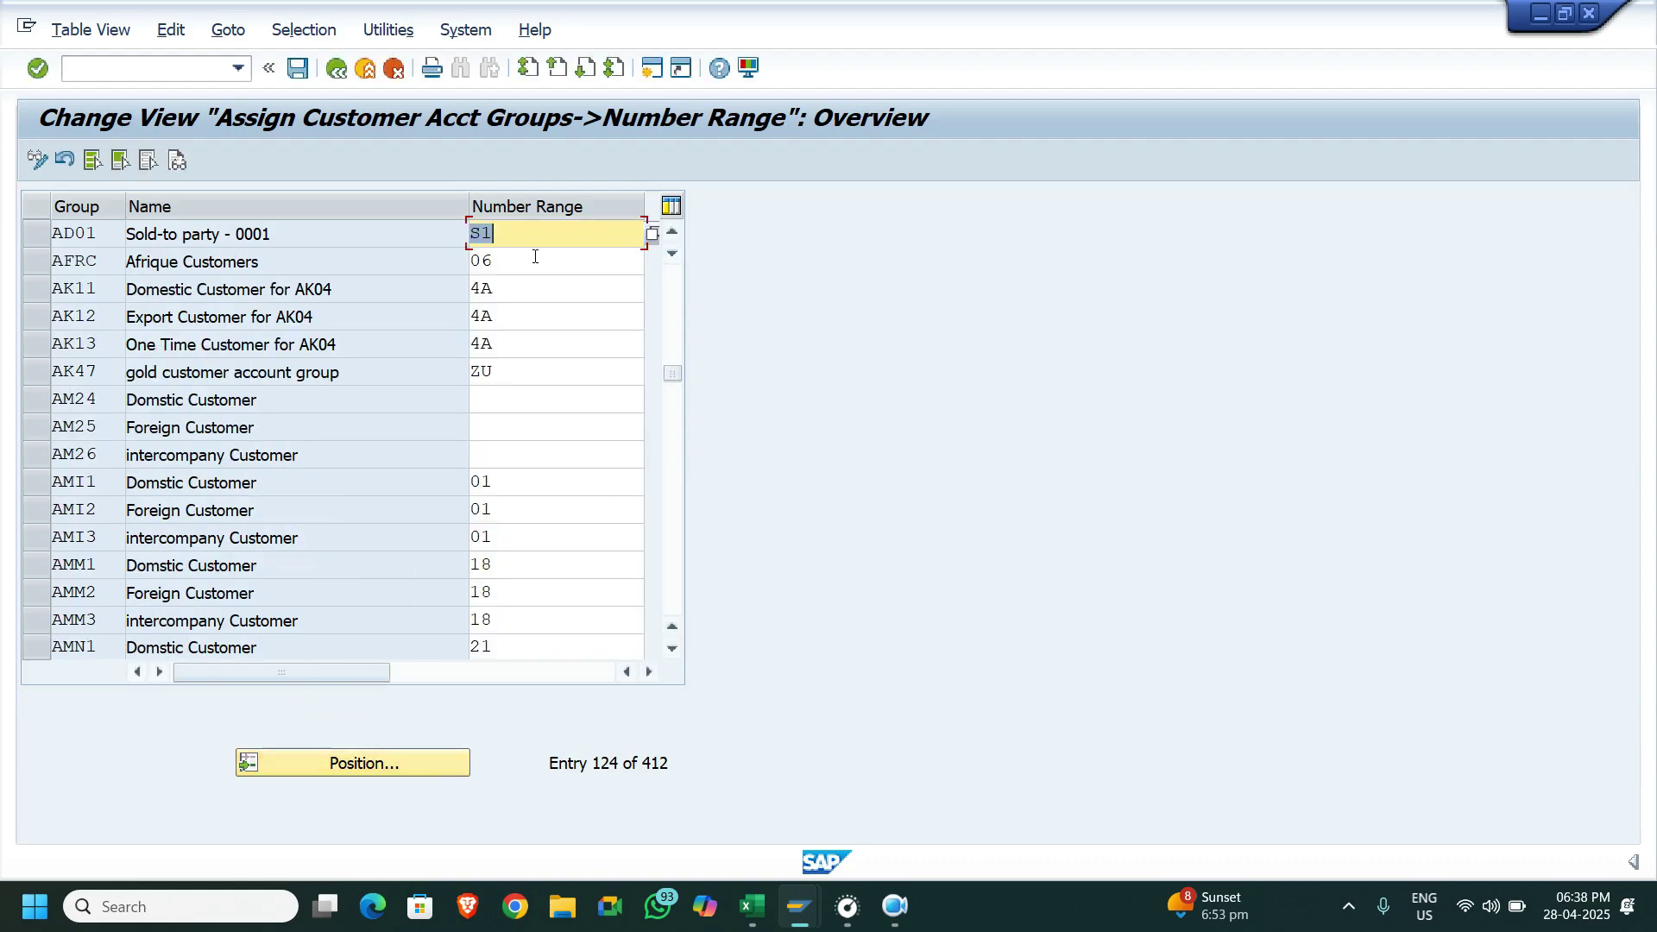
{"action": "left_click", "coordinate": [337, 69]}
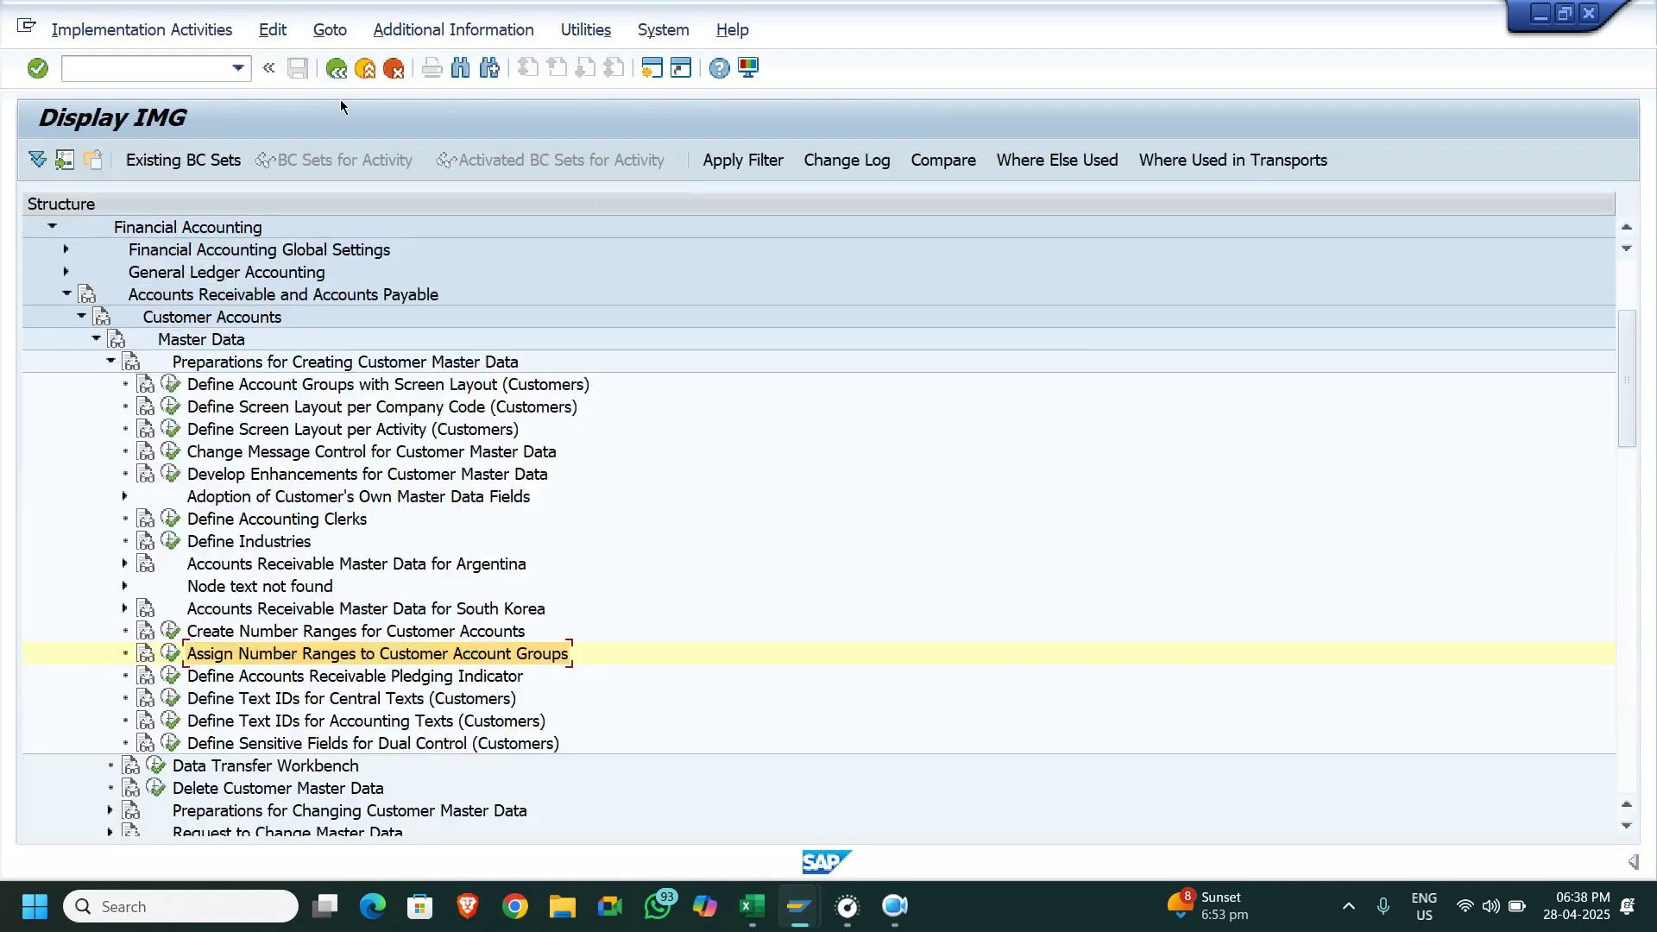
Display the customer number range intervals and locate interval S1
{"action": "left_click", "coordinate": [168, 635]}
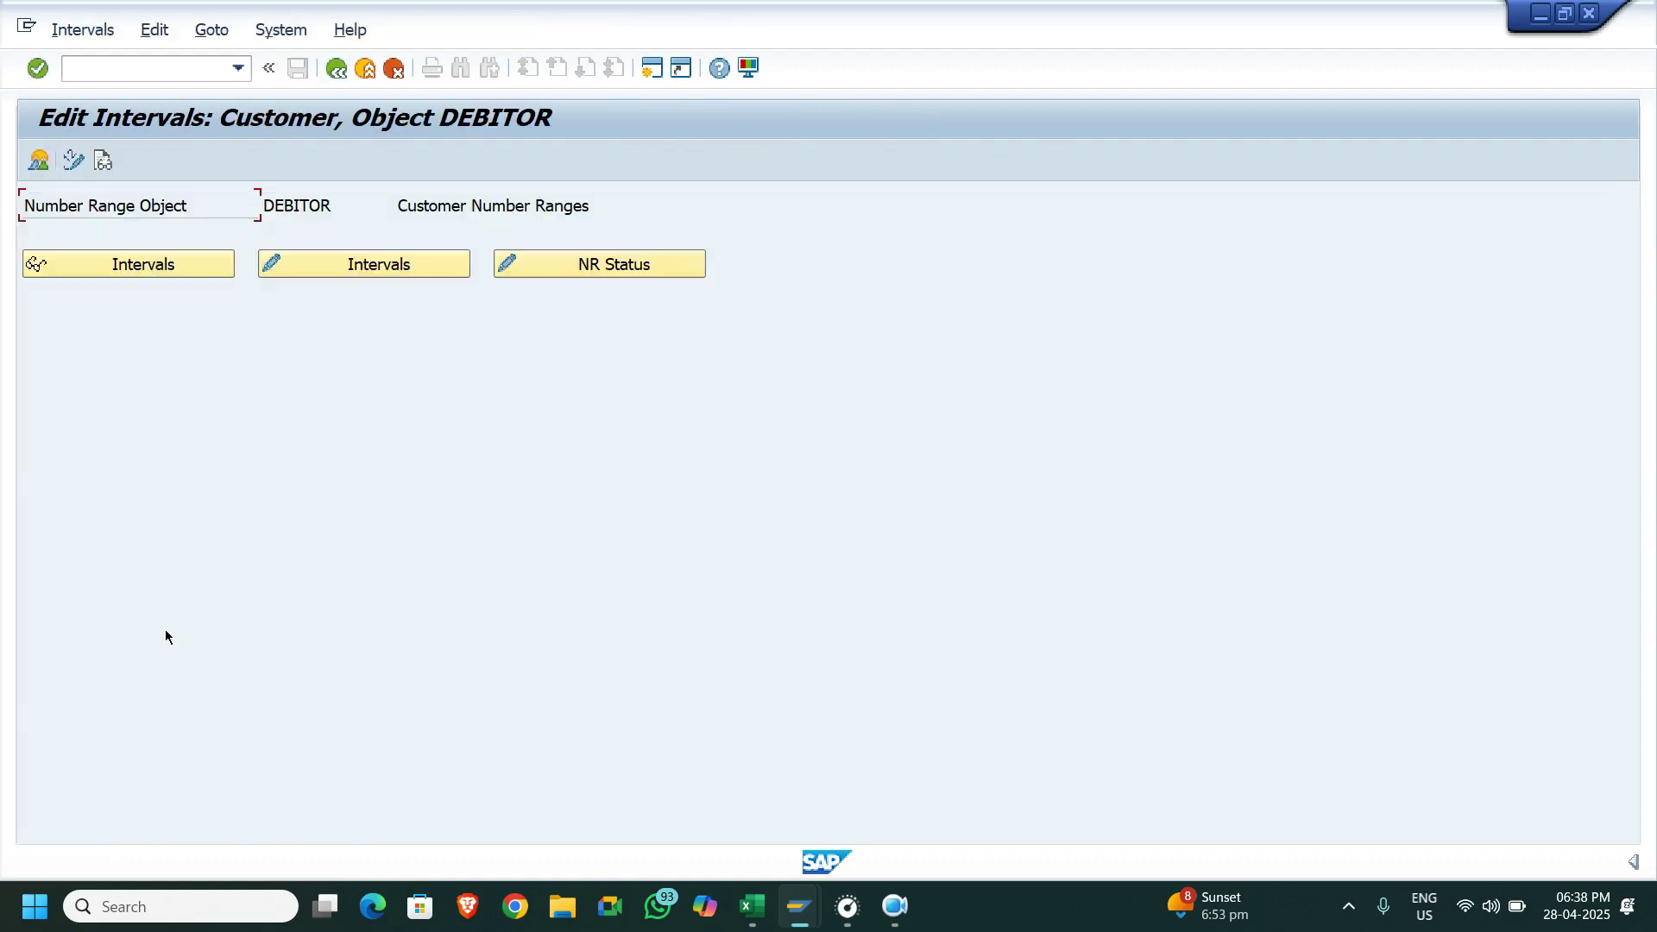
{"action": "left_click", "coordinate": [185, 275]}
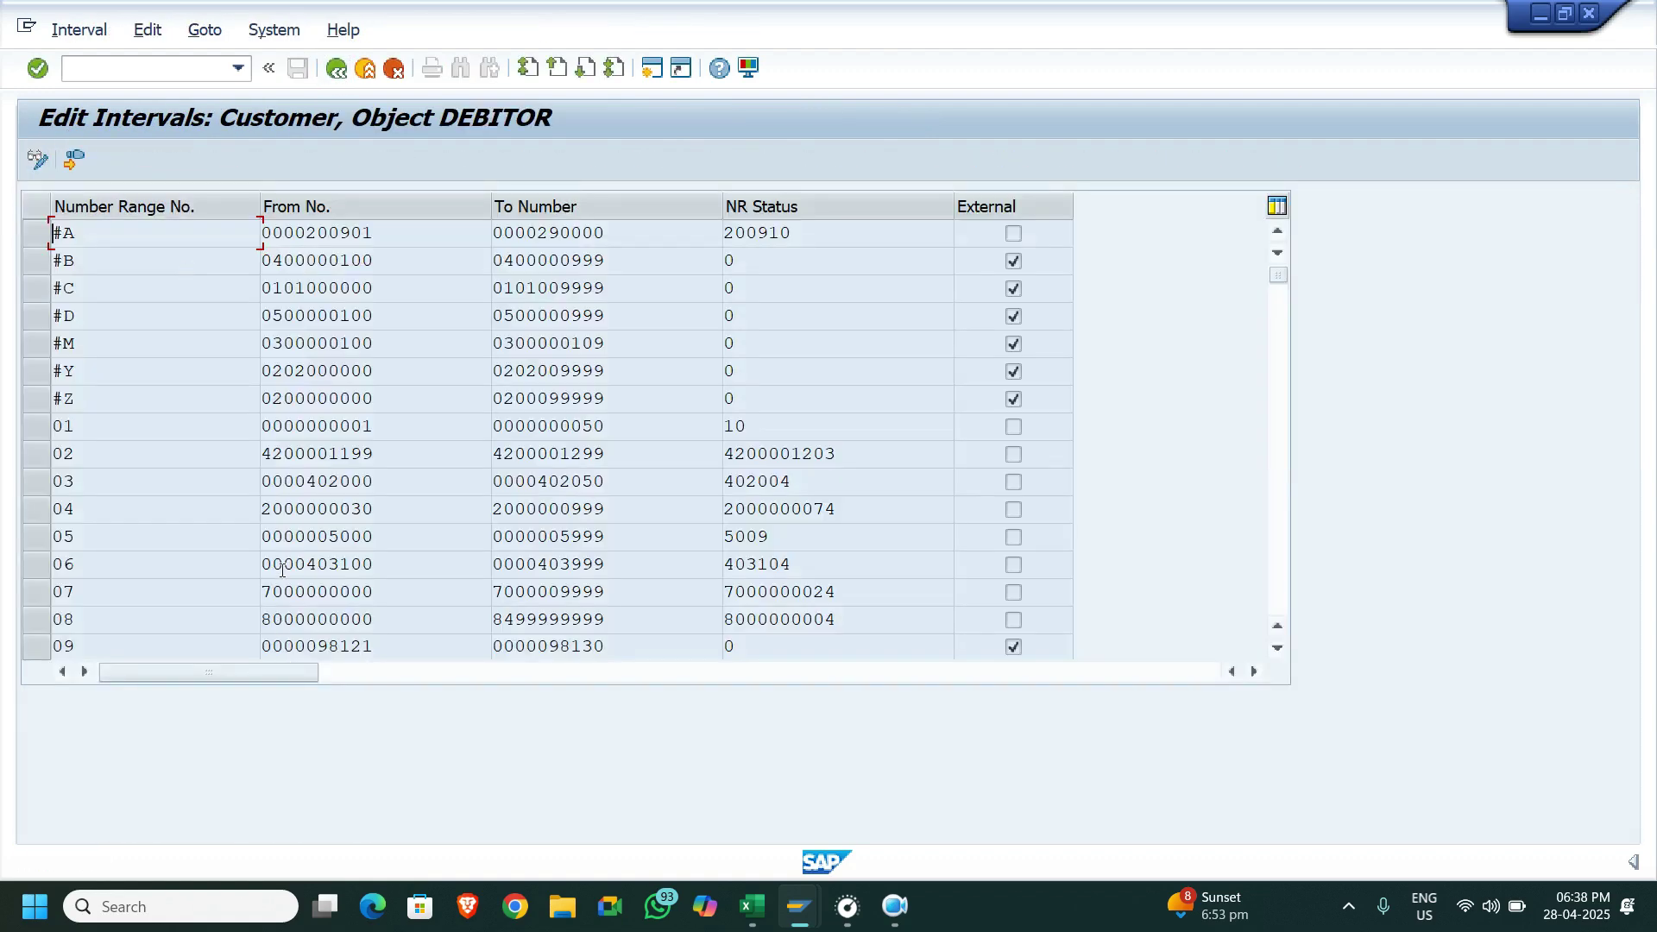
{"action": "scroll", "coordinate": [358, 209], "scroll_direction": "down", "scroll_amount": 15}
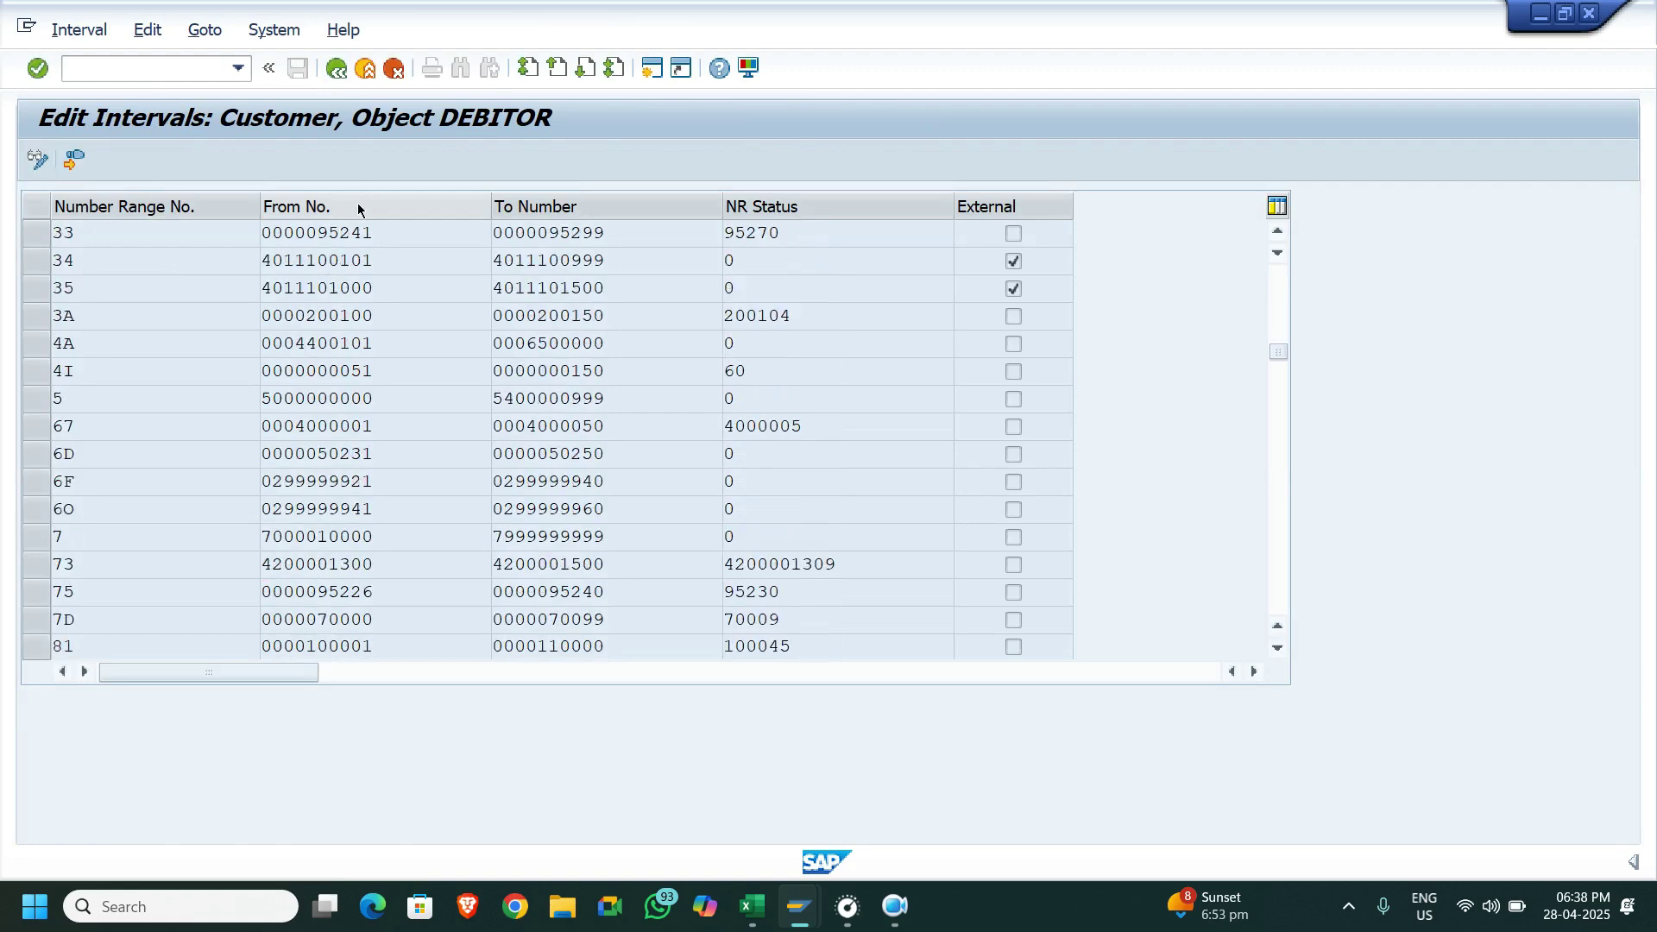
{"action": "scroll", "coordinate": [358, 210], "scroll_direction": "down", "scroll_amount": 20}
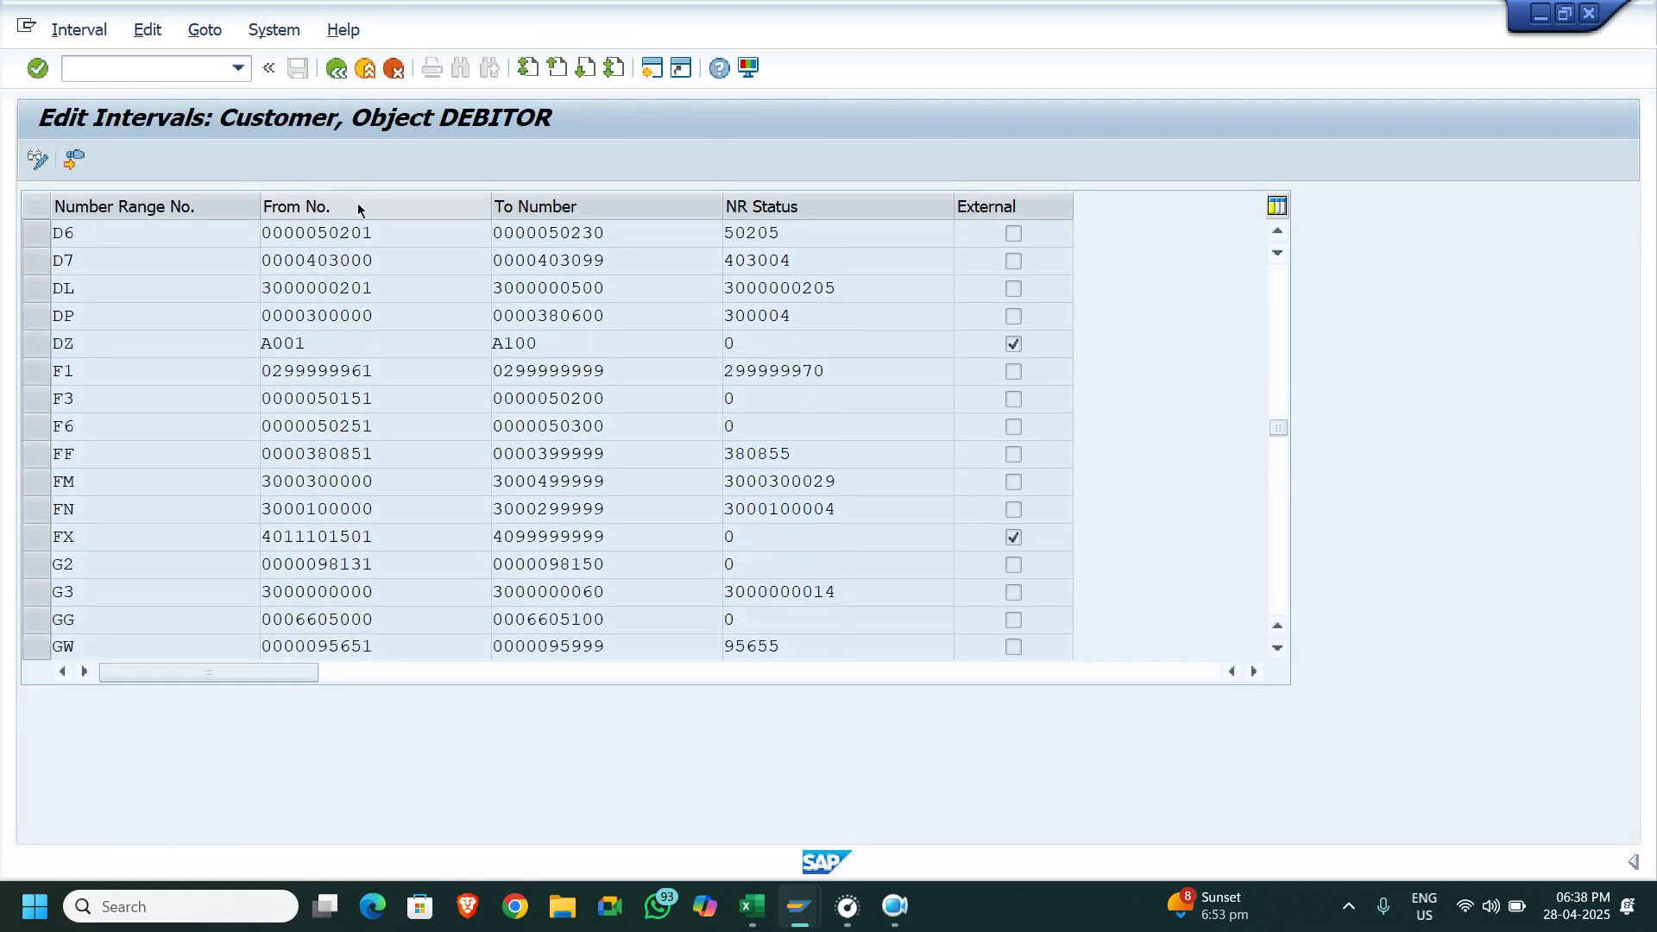
{"action": "scroll", "coordinate": [358, 209], "scroll_direction": "down", "scroll_amount": 15}
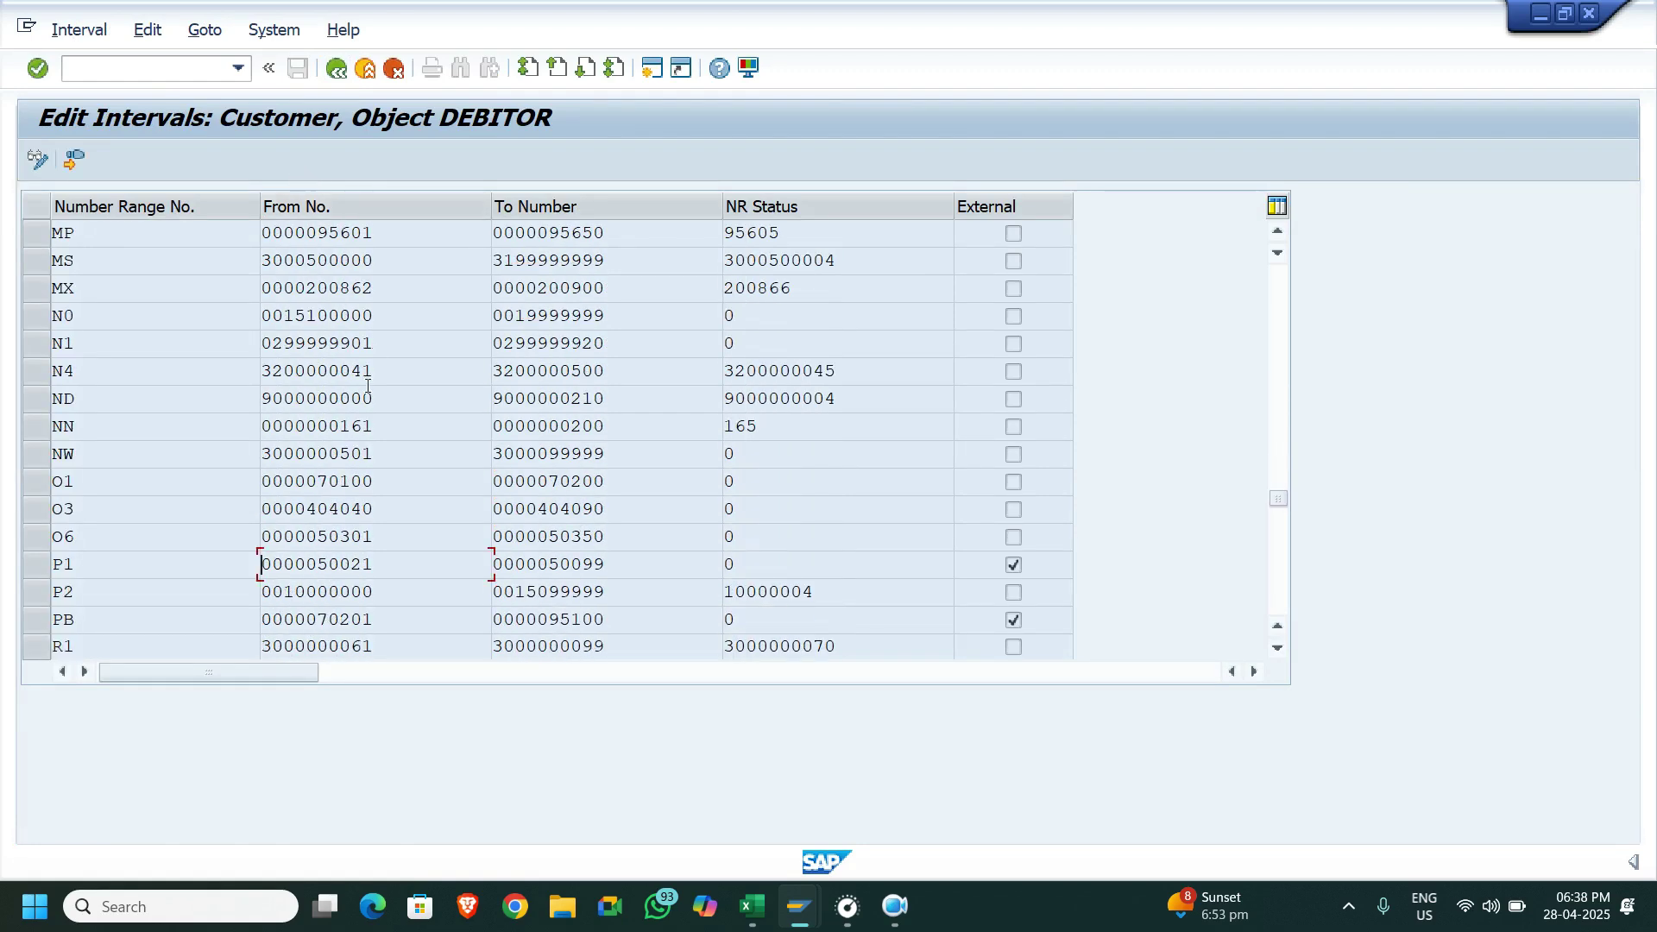
{"action": "scroll", "coordinate": [368, 386], "scroll_direction": "down", "scroll_amount": 3}
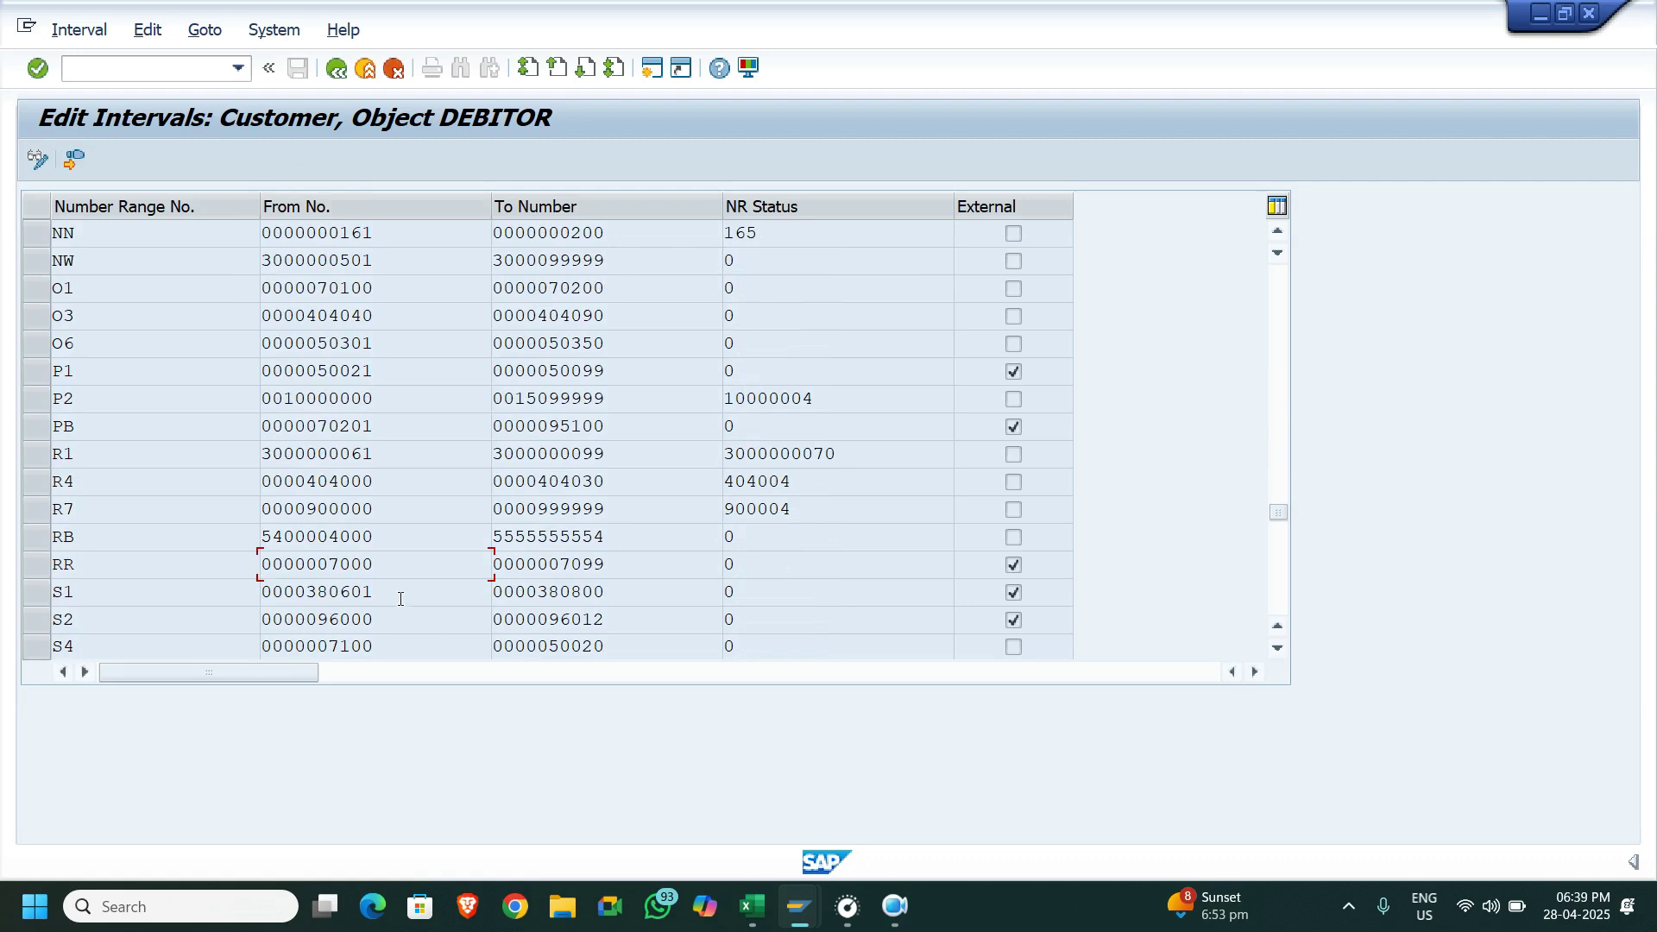
Examine the From and To numbers of customer interval S1, and return to the IMG structure
{"action": "left_click_drag", "start_coordinate": [401, 599], "coordinate": [199, 642]}
{"action": "left_click_drag", "start_coordinate": [617, 591], "coordinate": [488, 598]}
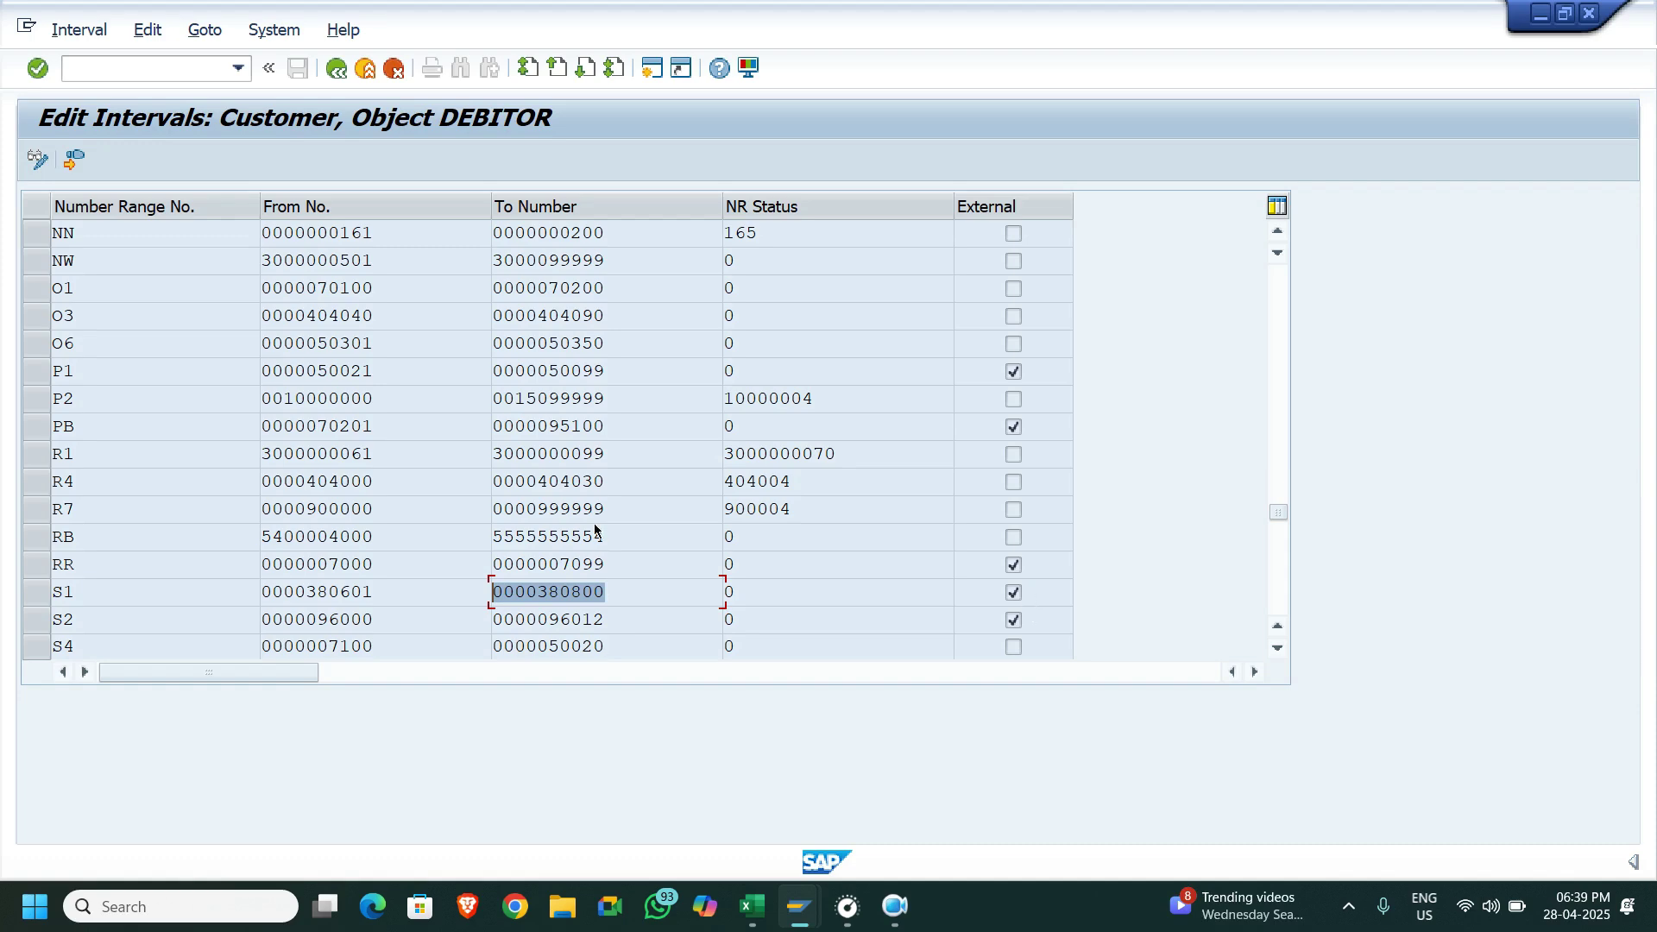
{"action": "key", "text": "shift+Tab"}
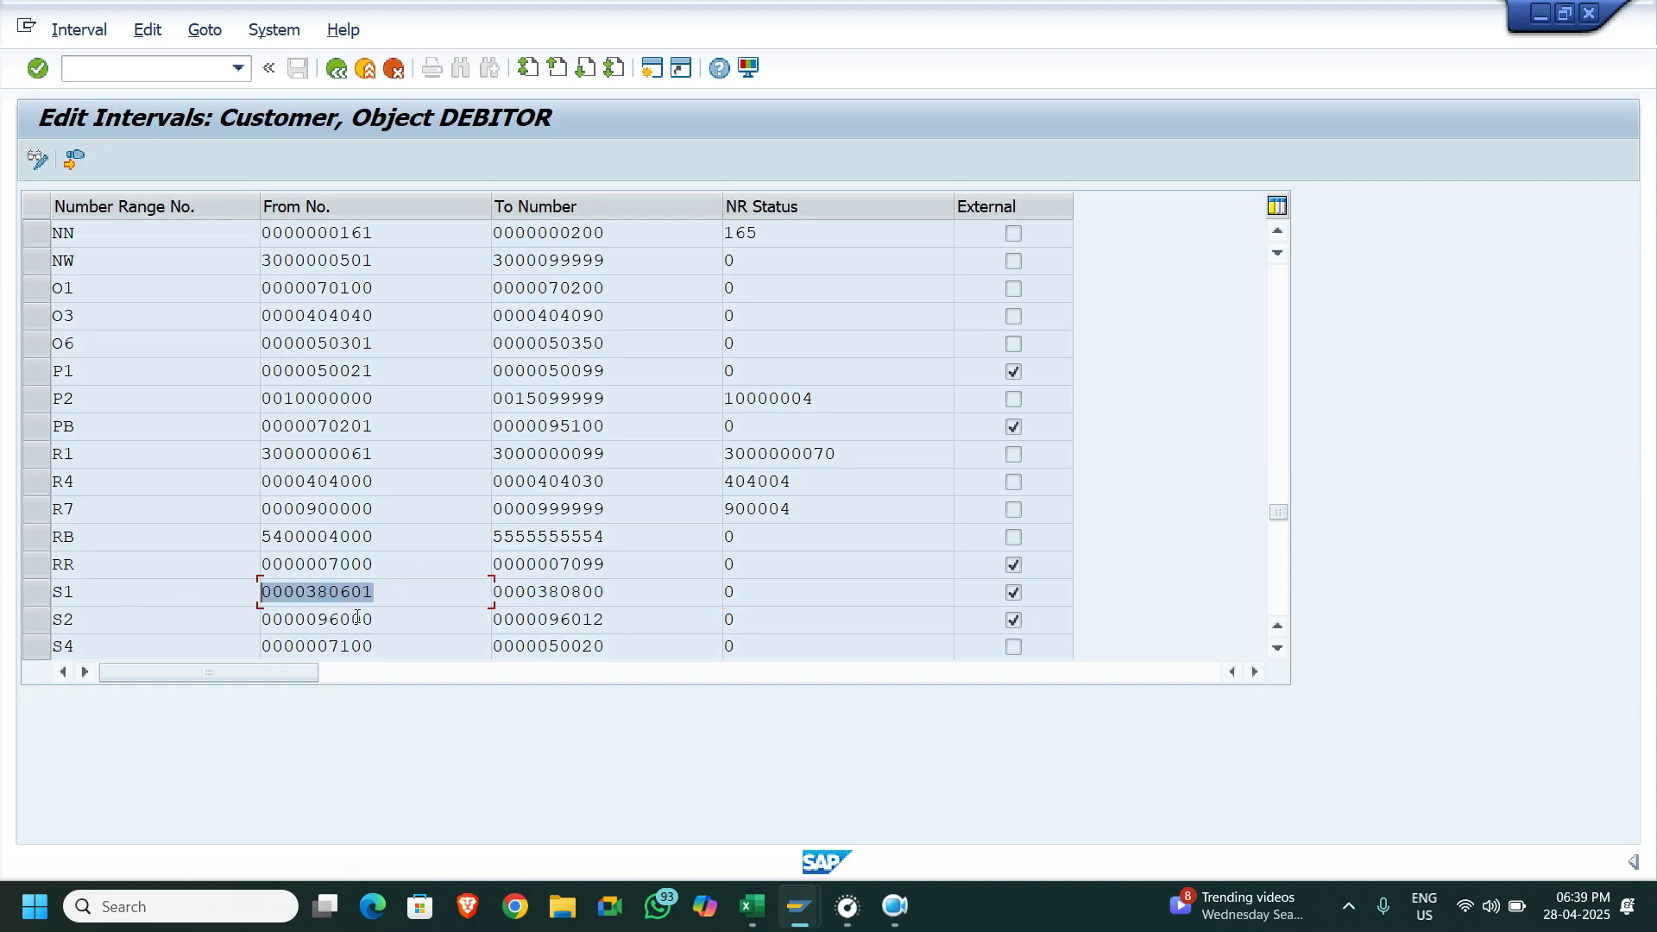
{"action": "key", "text": "Tab"}
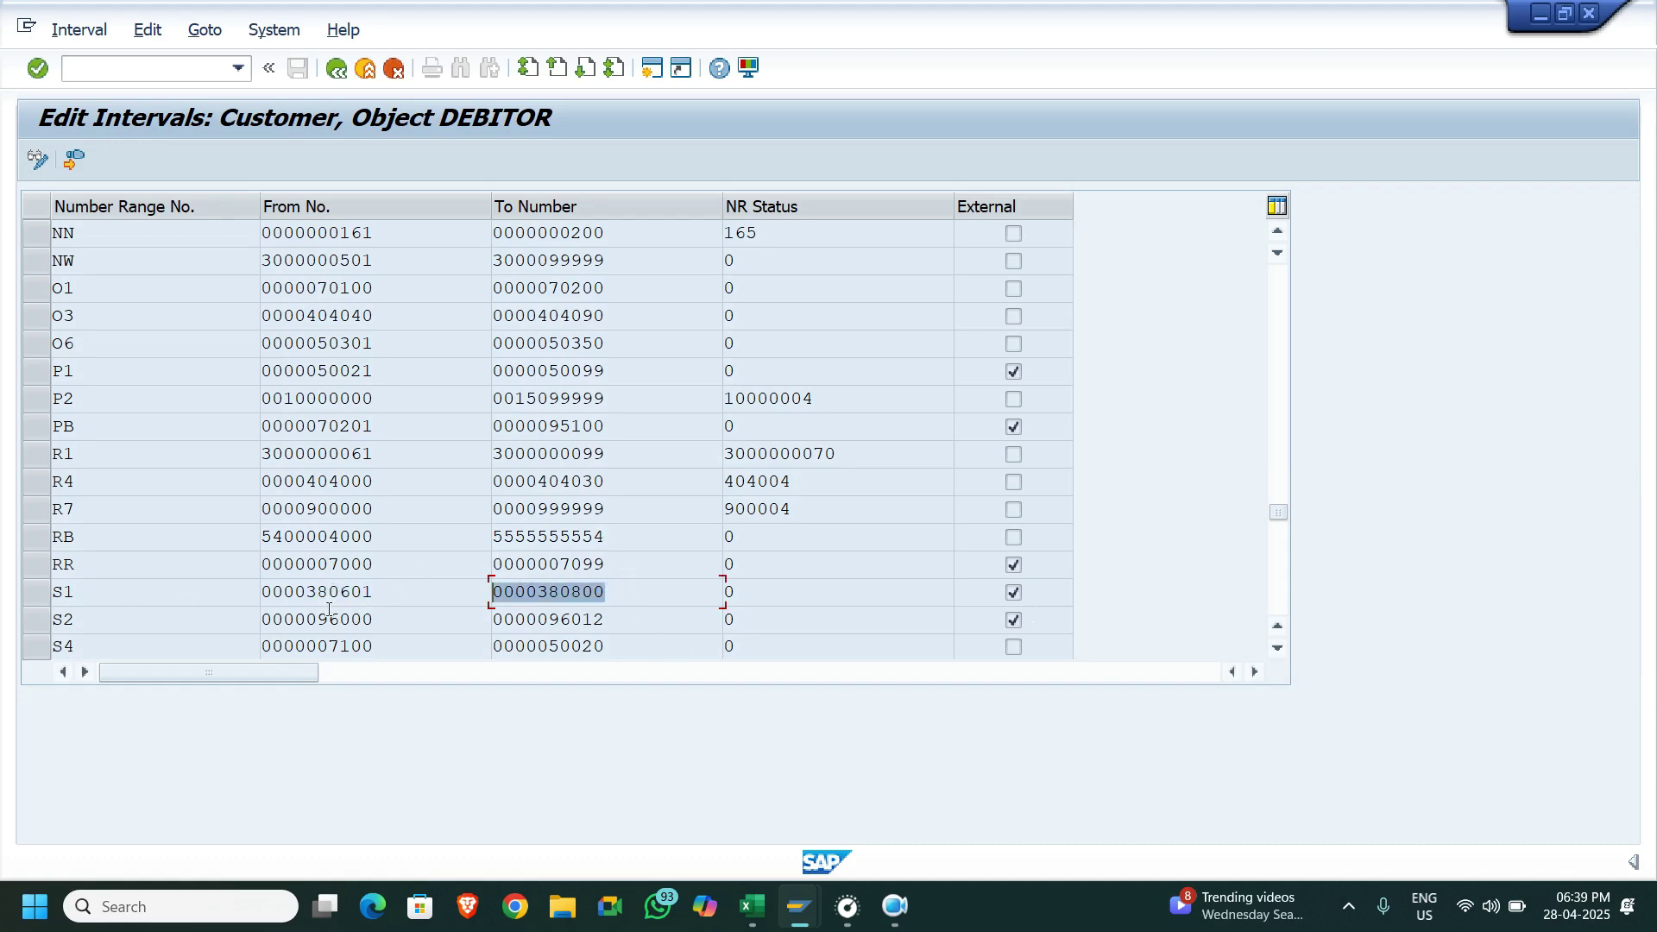
{"action": "left_click", "coordinate": [337, 68]}
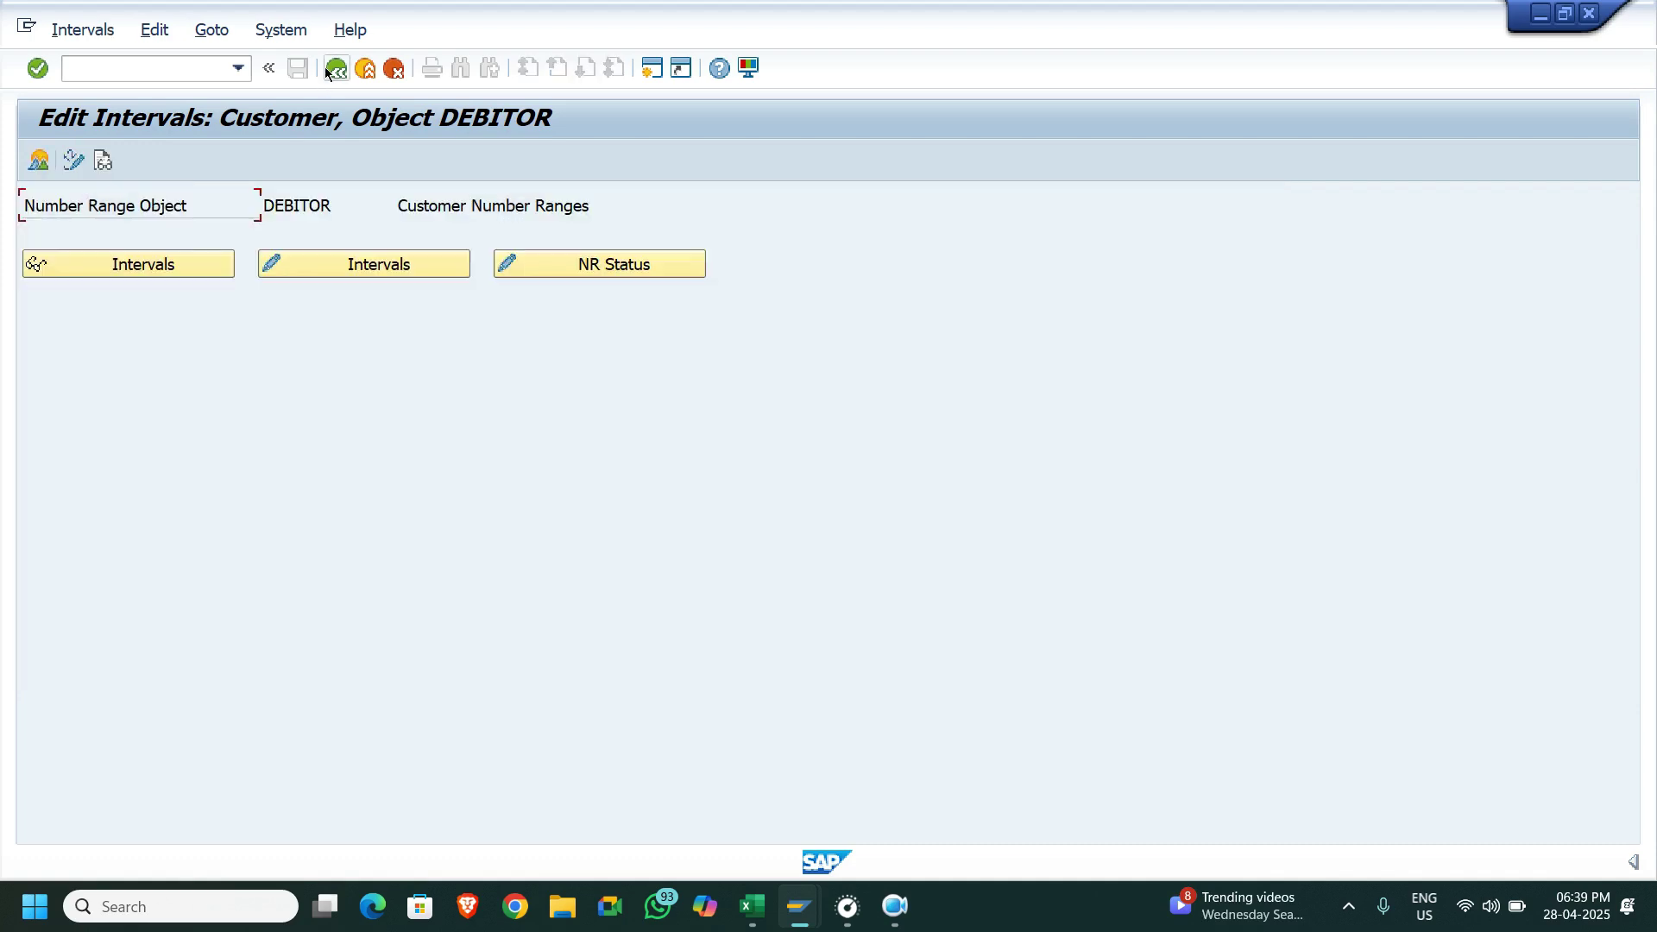
{"action": "left_click", "coordinate": [337, 68]}
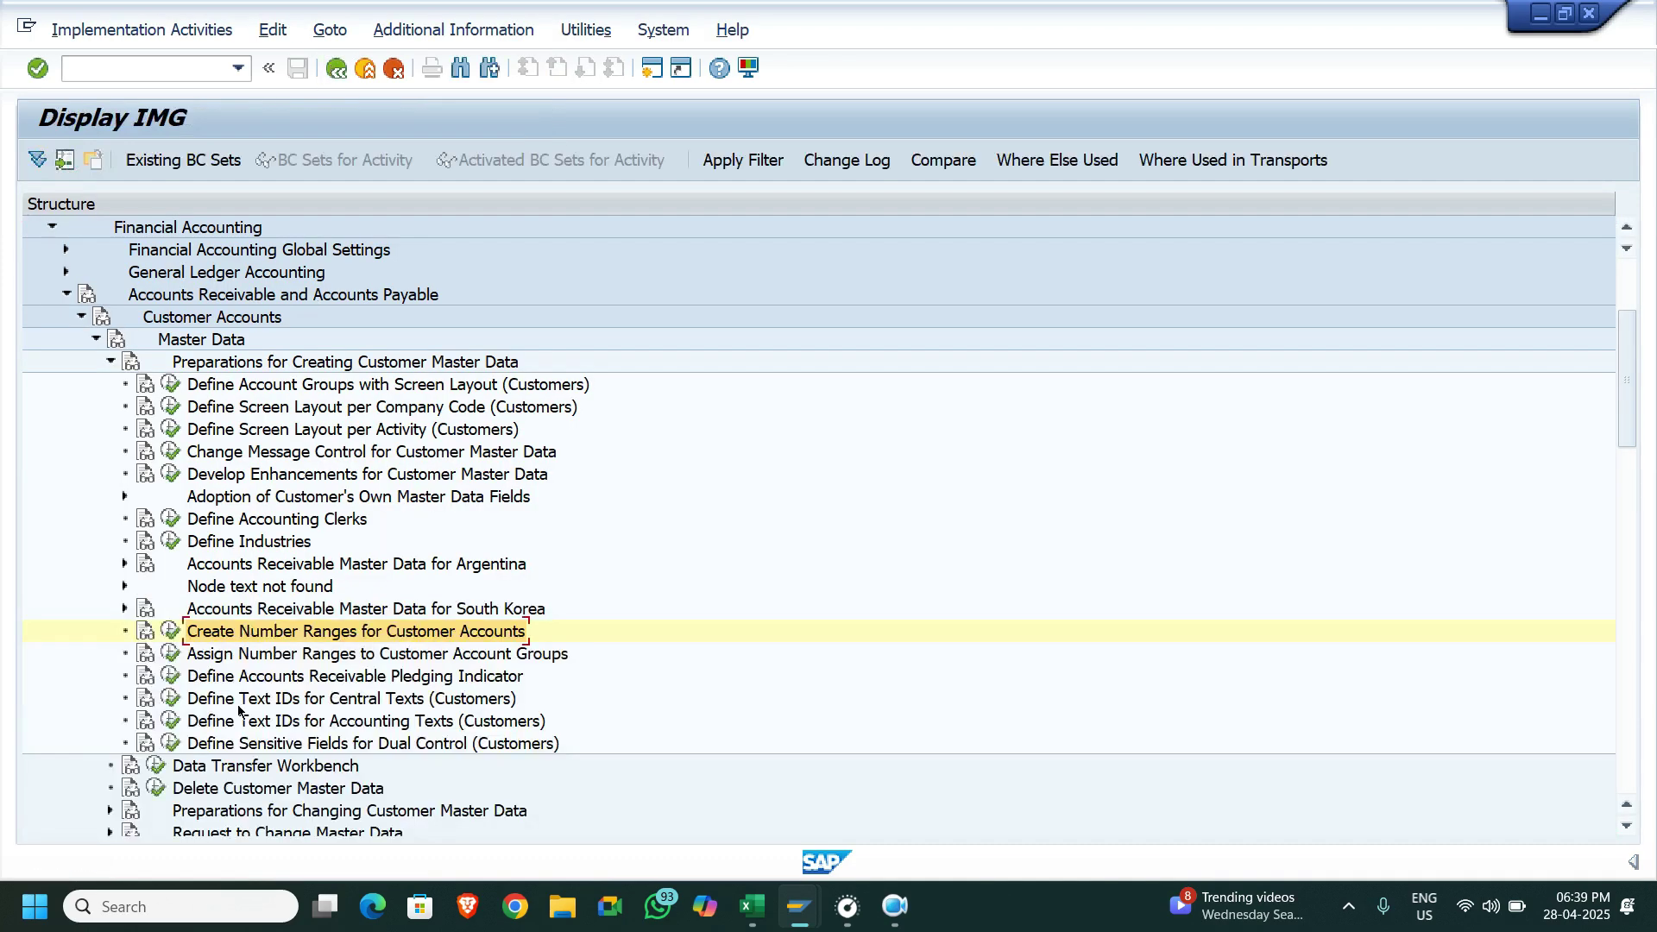
Collapse Customer Accounts, expand Supplier Accounts down to Preparations for Creating Supplier Master Data, and open Define Account Groups with Screen Layout (Vendors)
{"action": "left_click", "coordinate": [82, 317]}
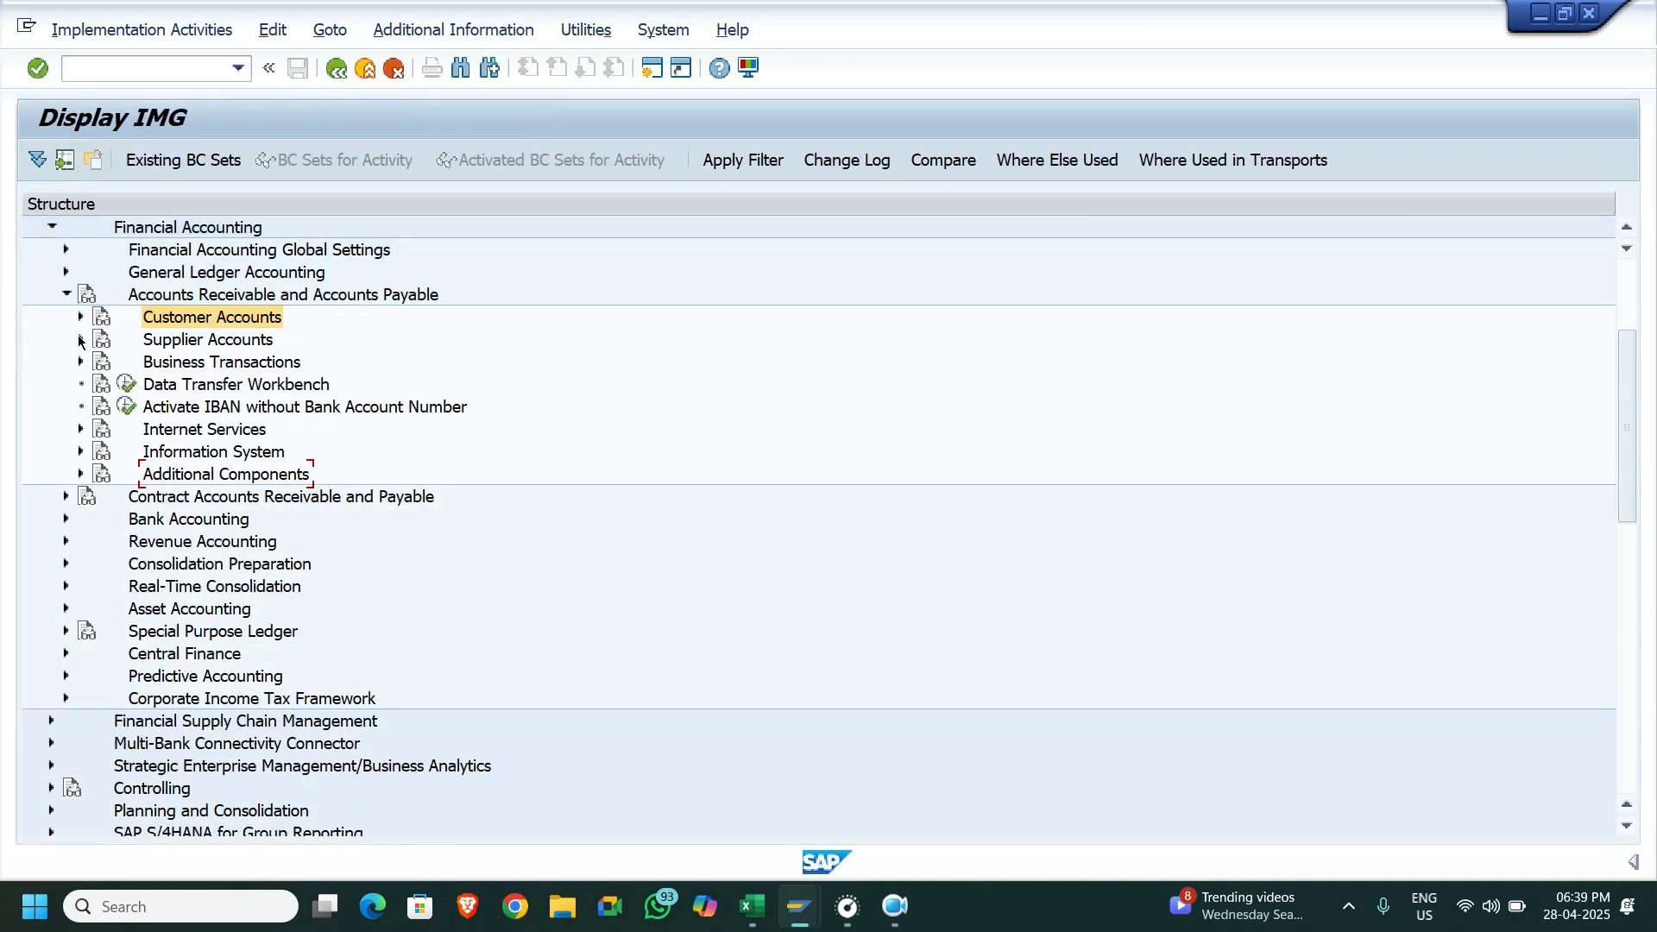
{"action": "left_click", "coordinate": [79, 339]}
{"action": "left_click", "coordinate": [94, 361]}
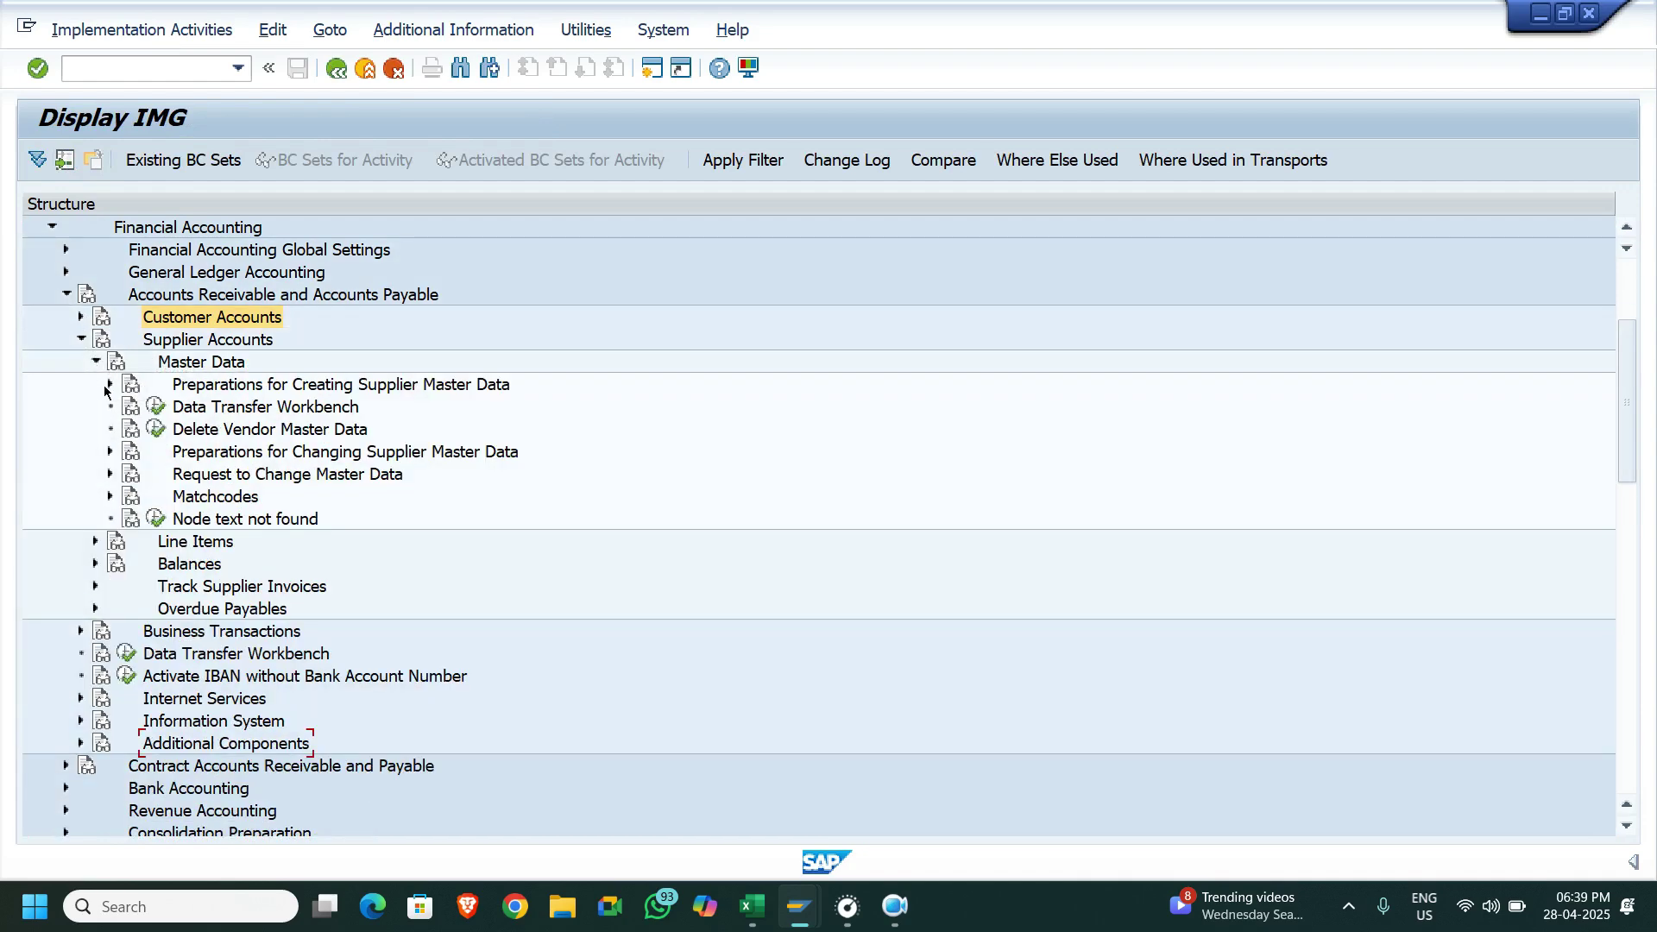
{"action": "left_click", "coordinate": [110, 384]}
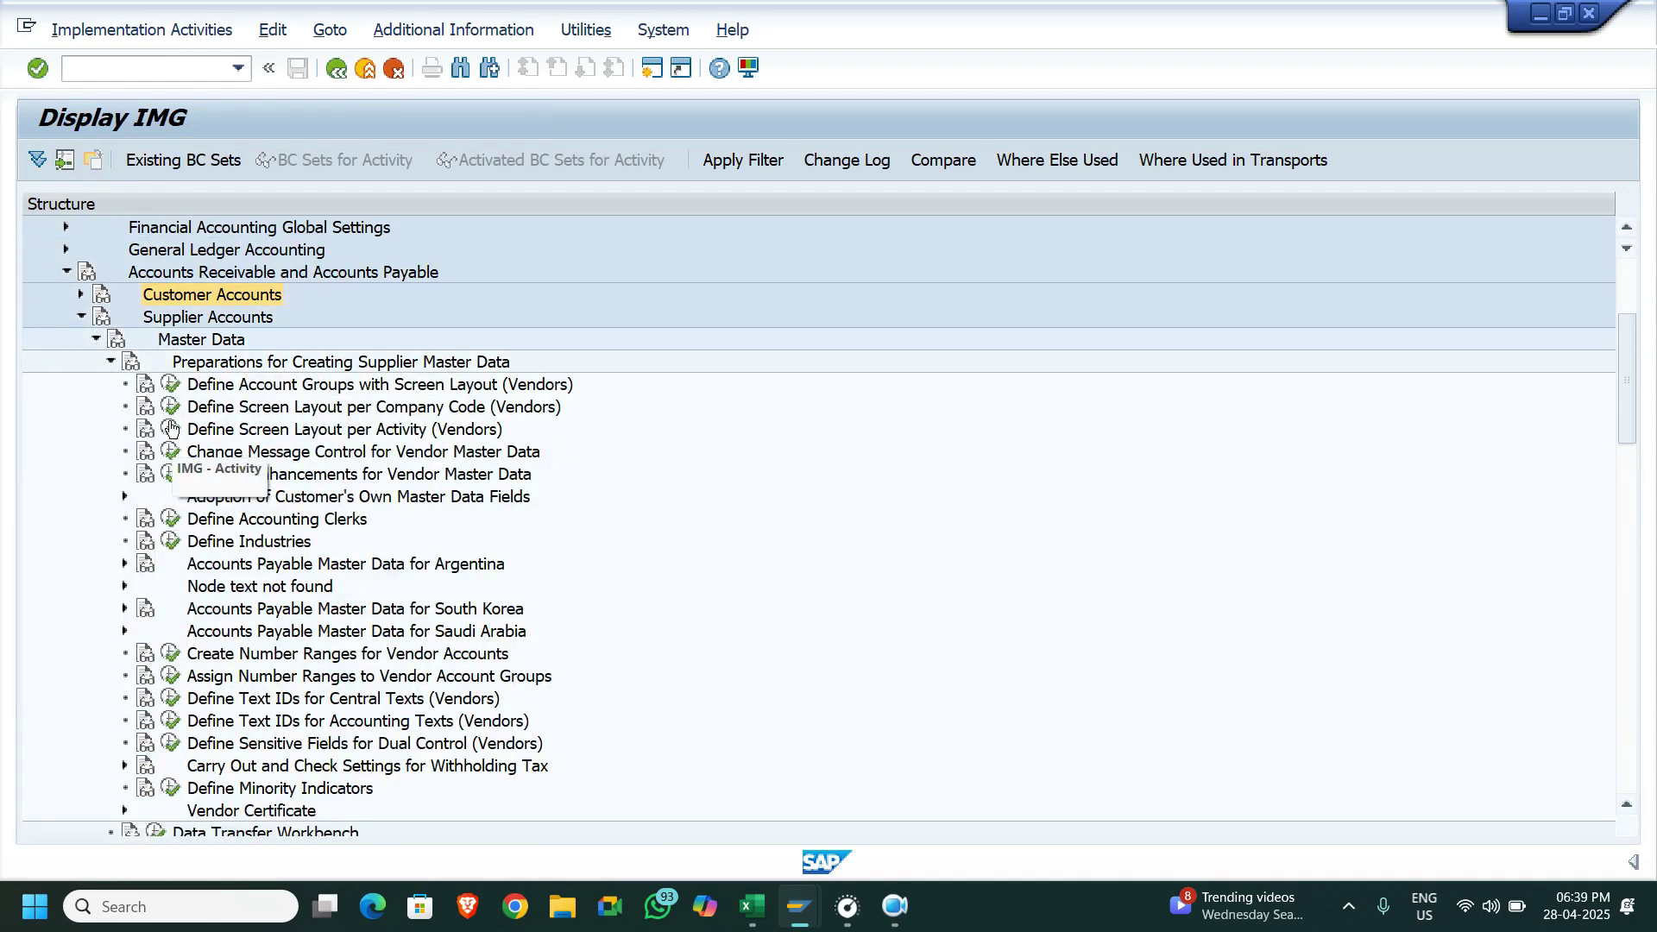
{"action": "left_click", "coordinate": [169, 384]}
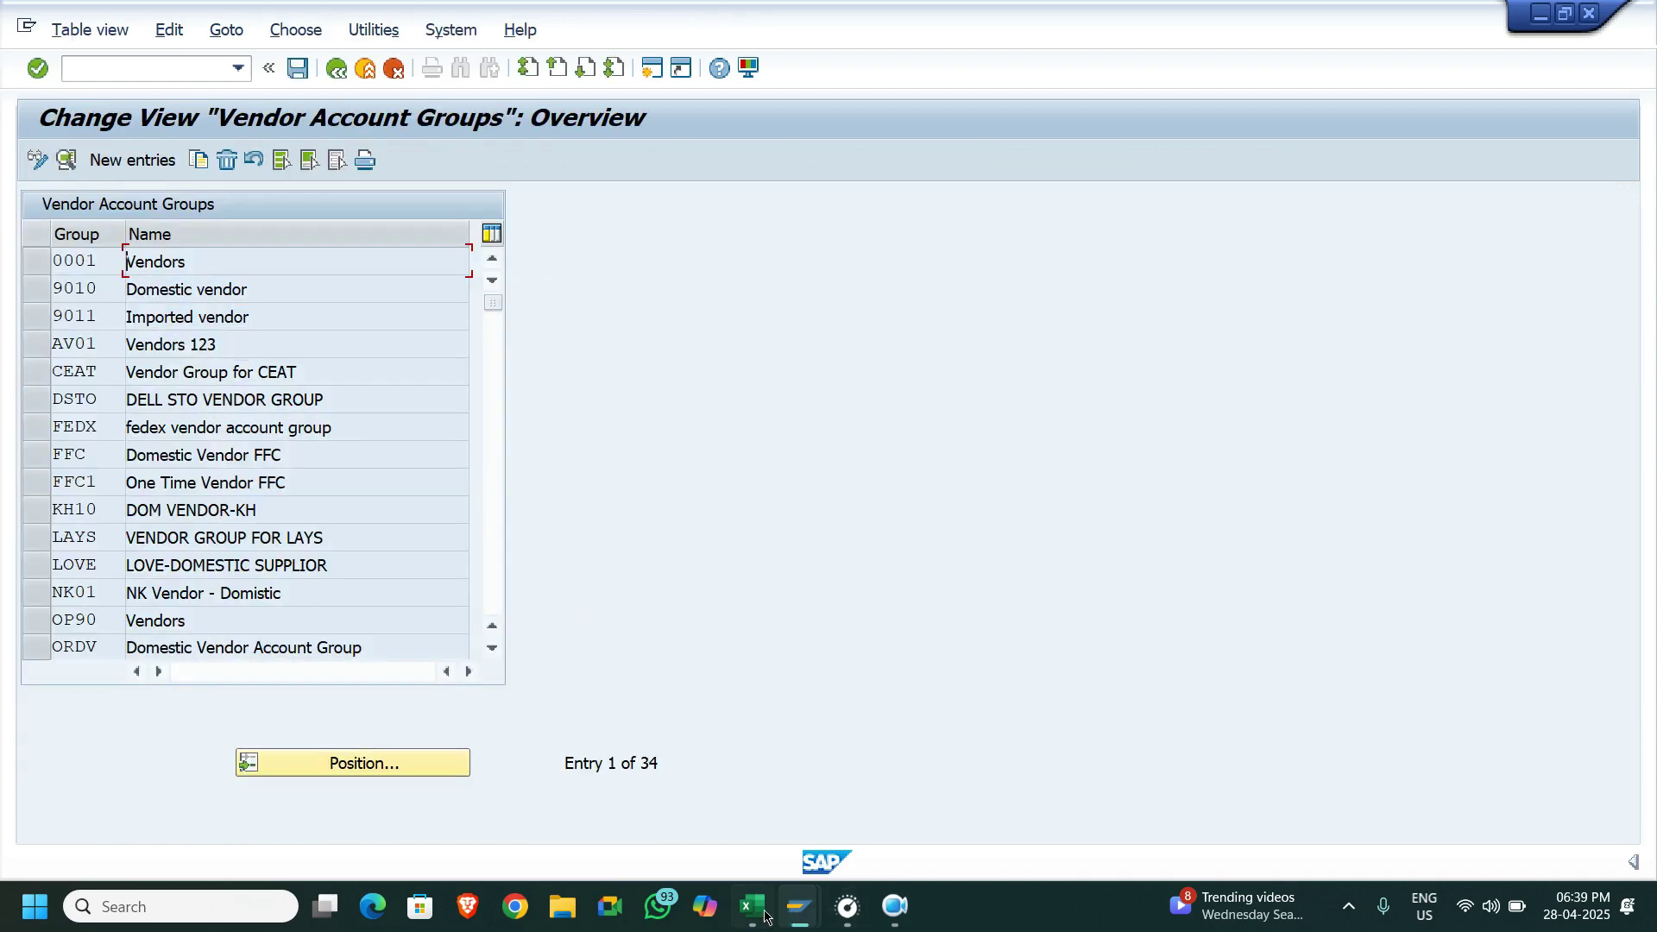
Consult the Excel sheet, look up supplier account group AV01 in SAP's vendor account groups, and return to the IMG structure
{"action": "left_click", "coordinate": [749, 907]}
{"action": "key", "text": "alt+Tab"}
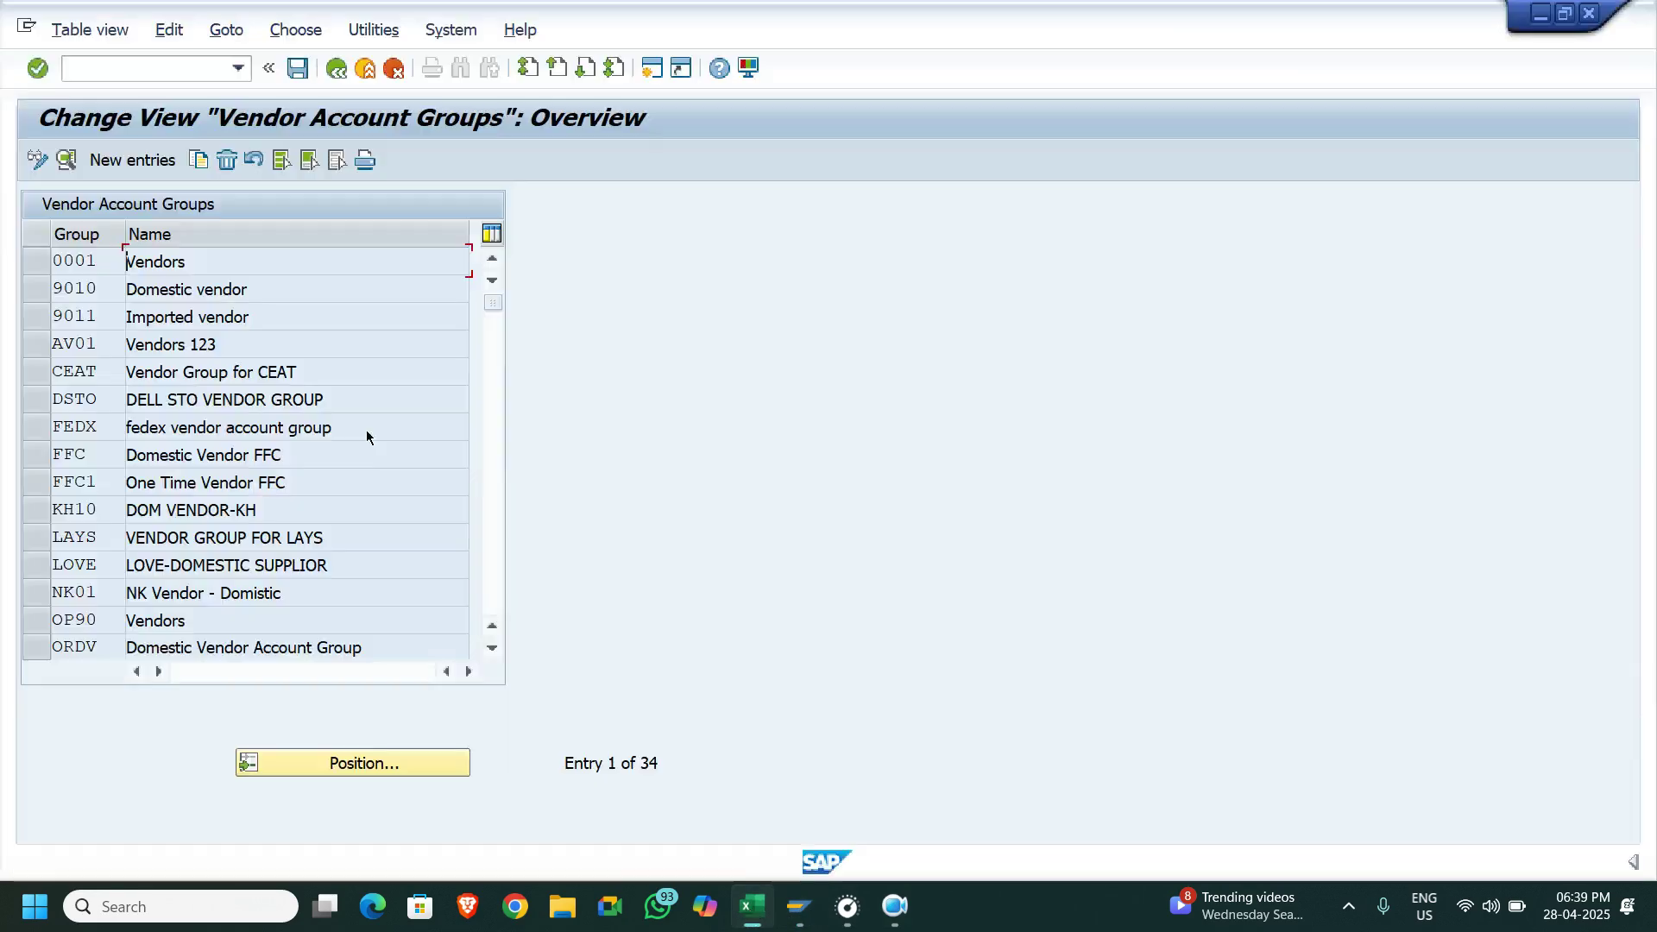
{"action": "left_click", "coordinate": [392, 768]}
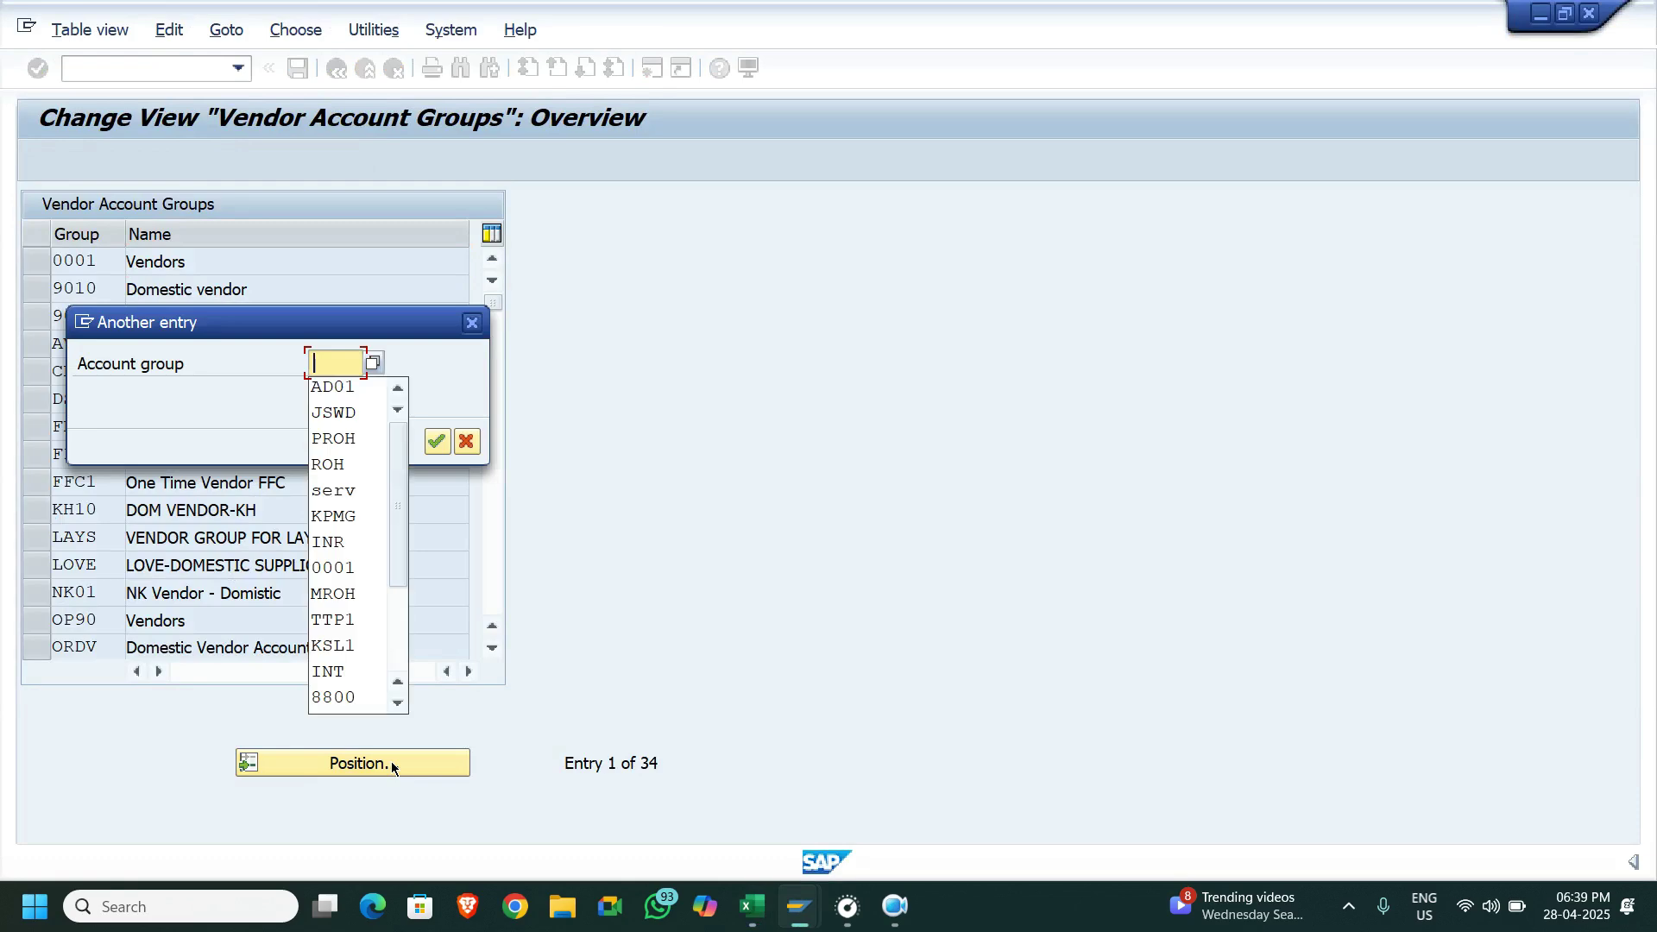
{"action": "type", "text": "AV01"}
{"action": "key", "text": "Return"}
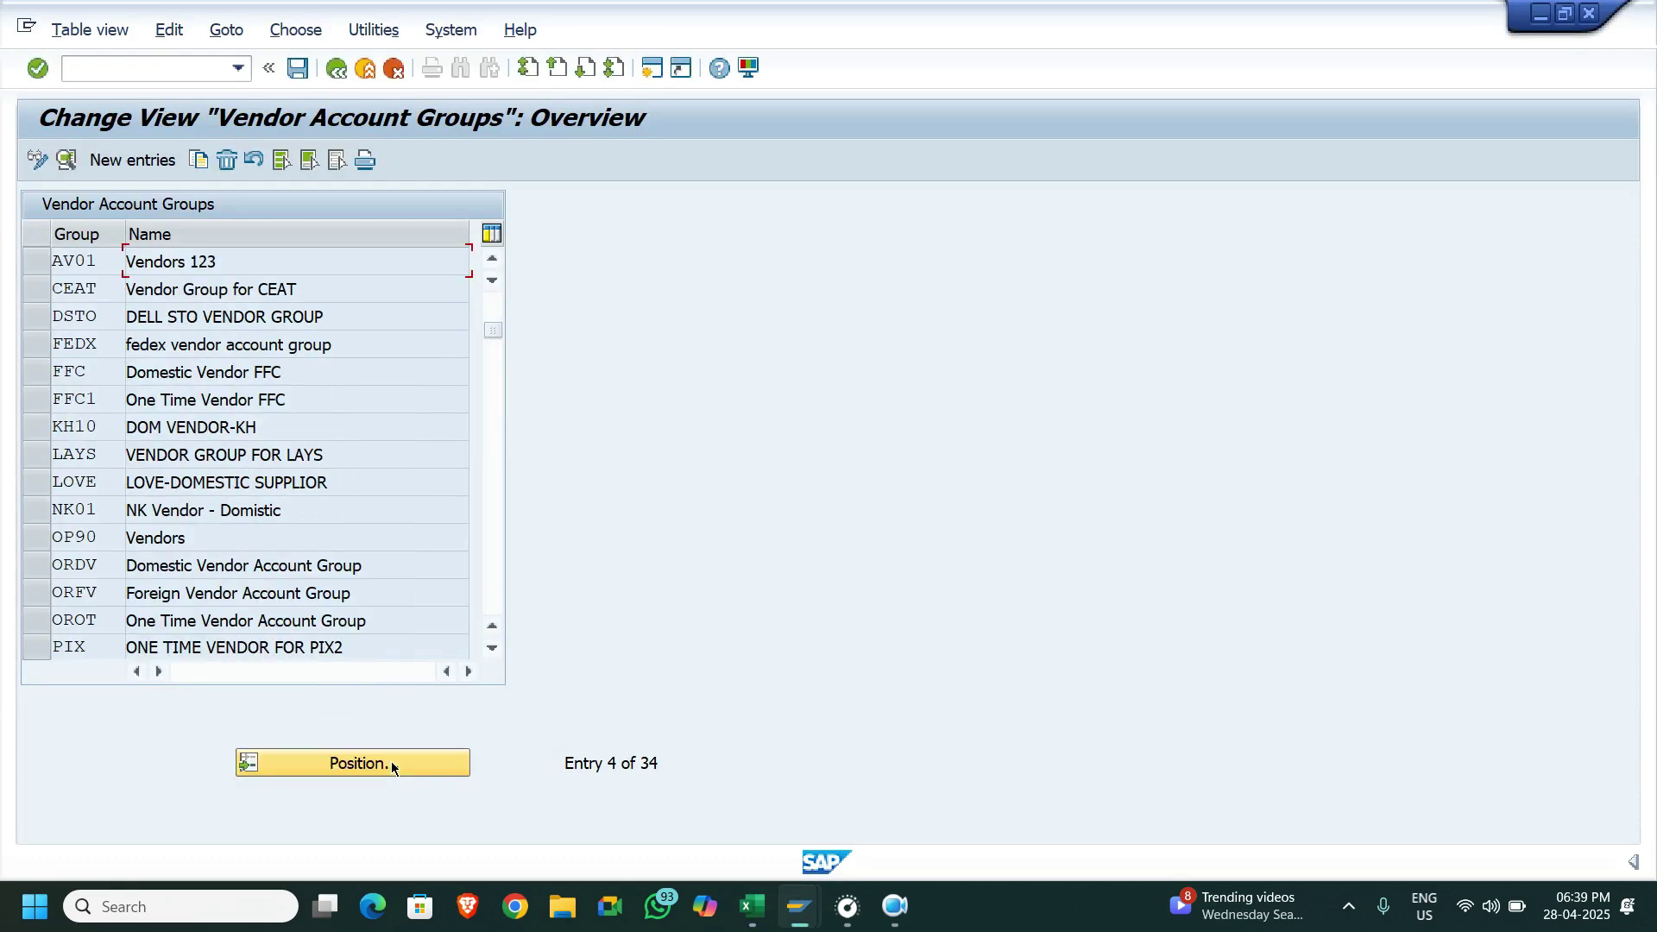
{"action": "left_click", "coordinate": [337, 69]}
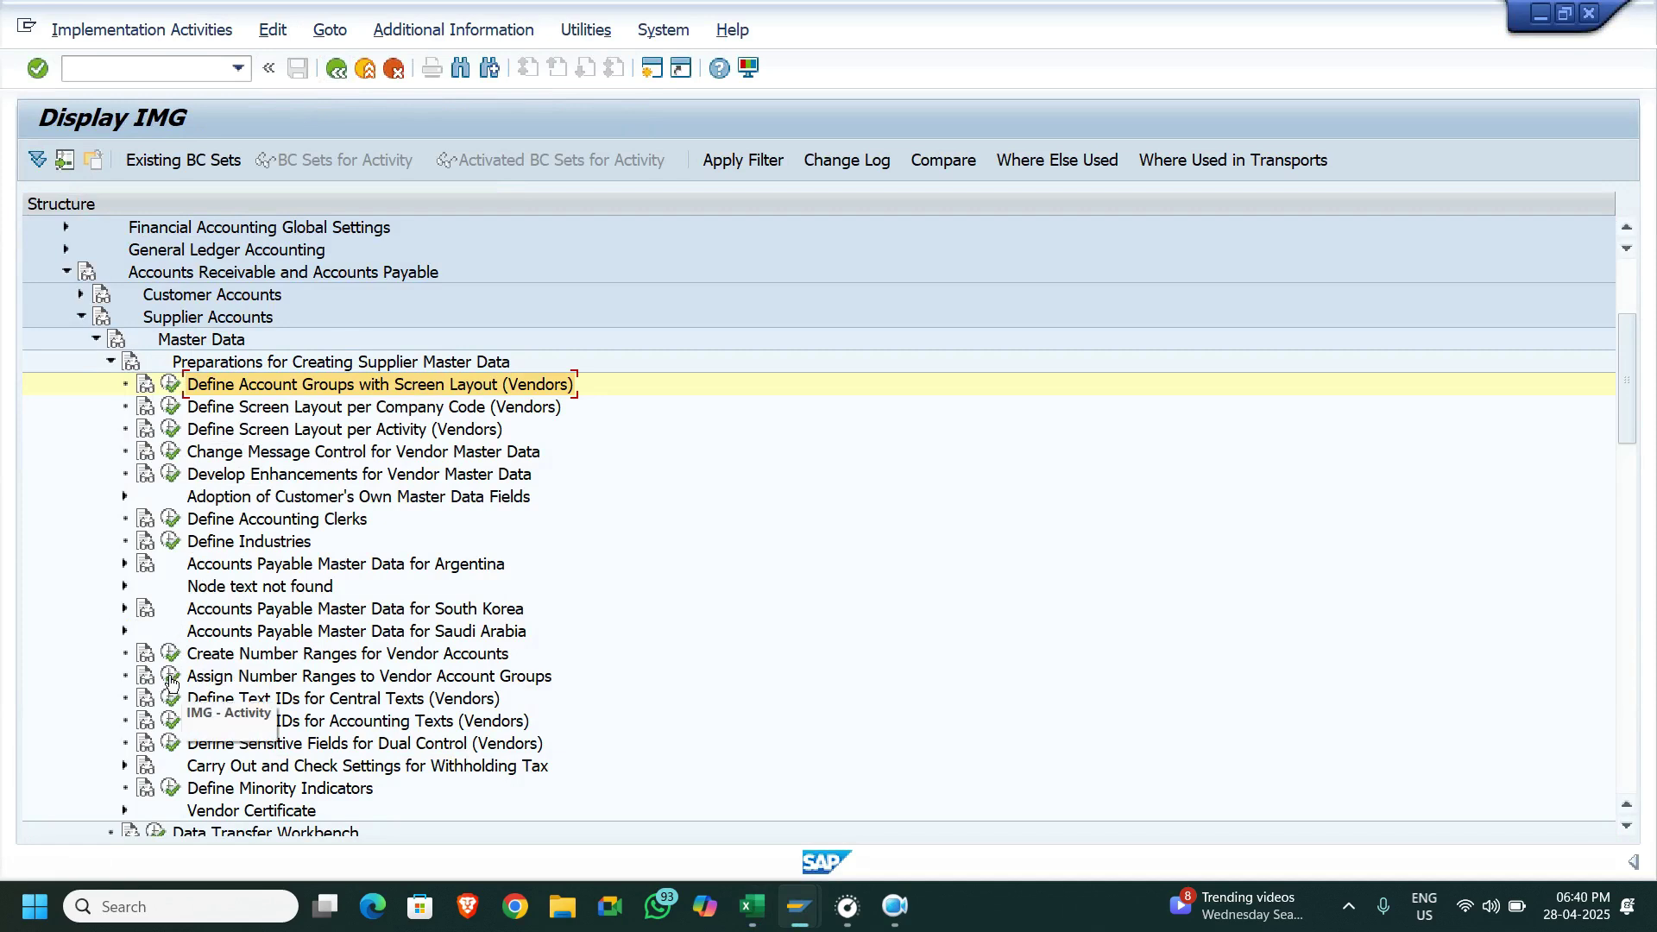
Check the number range assigned to vendor account group AV01, and return to the IMG structure
{"action": "left_click", "coordinate": [171, 674]}
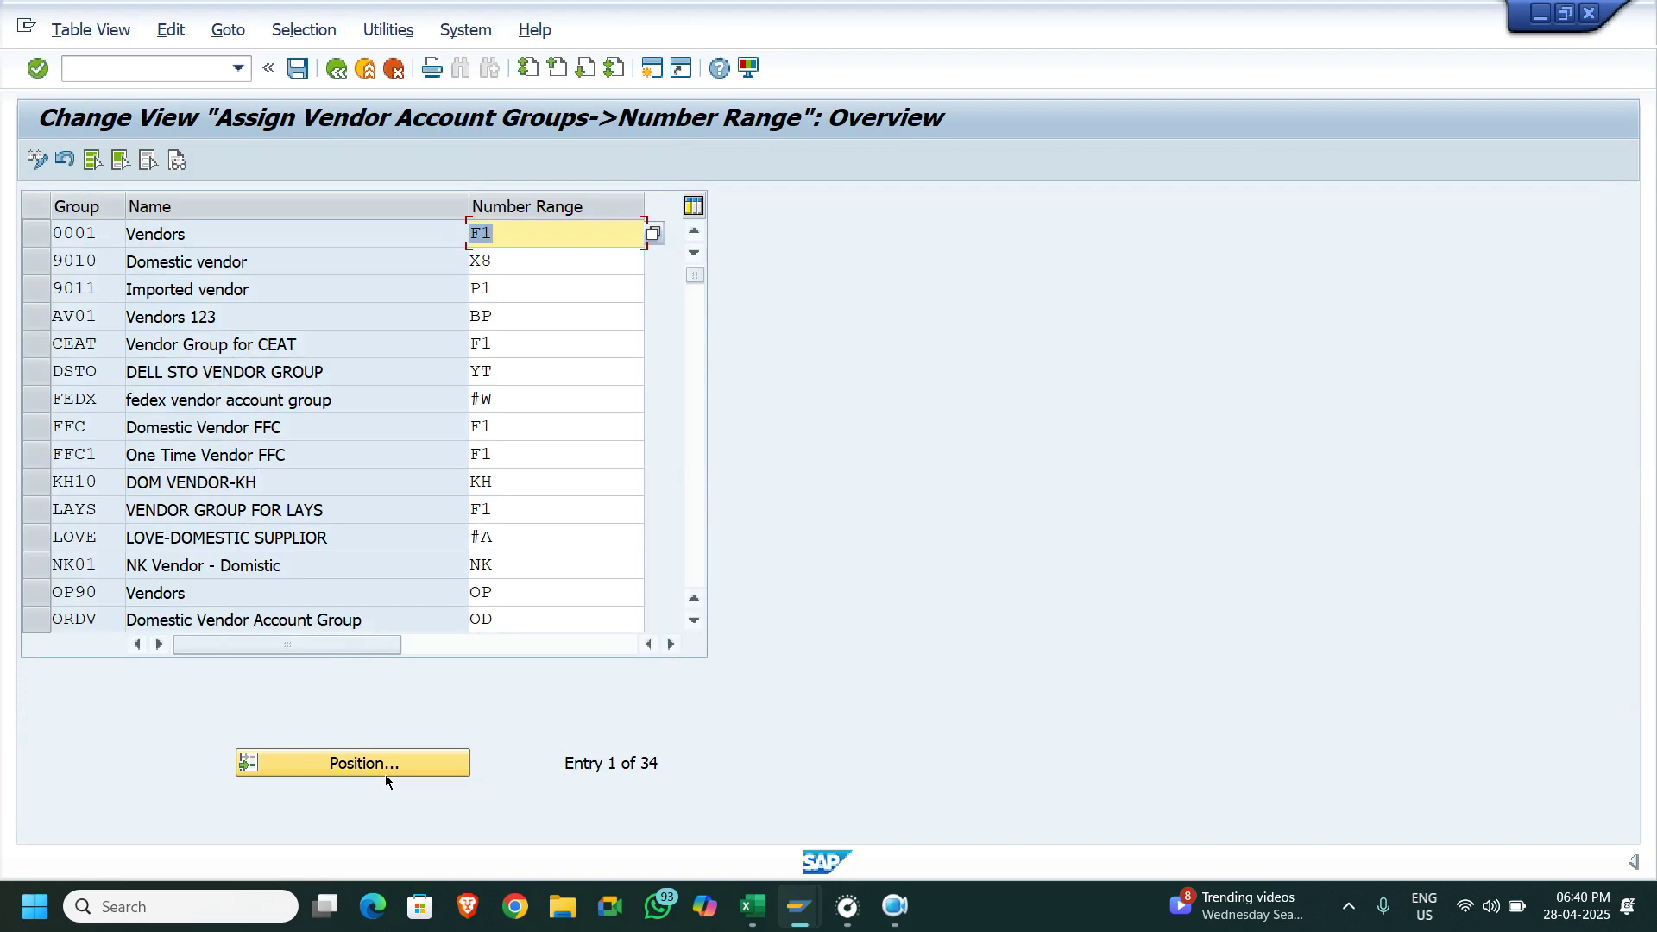
{"action": "left_click", "coordinate": [525, 317]}
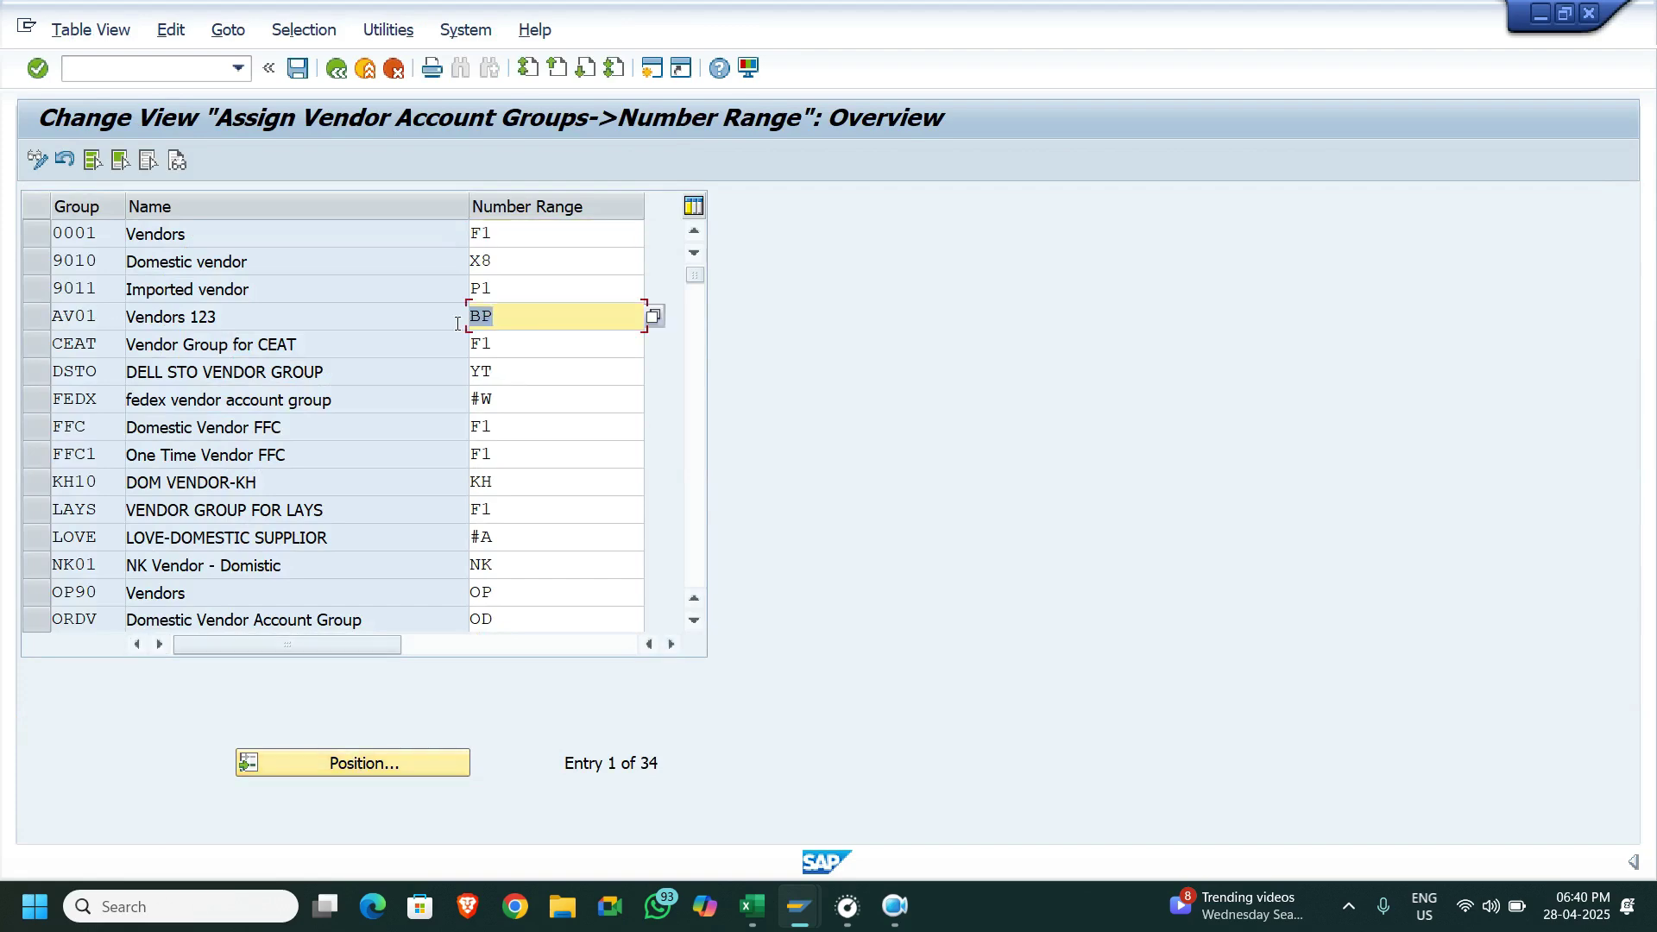
{"action": "left_click", "coordinate": [336, 71]}
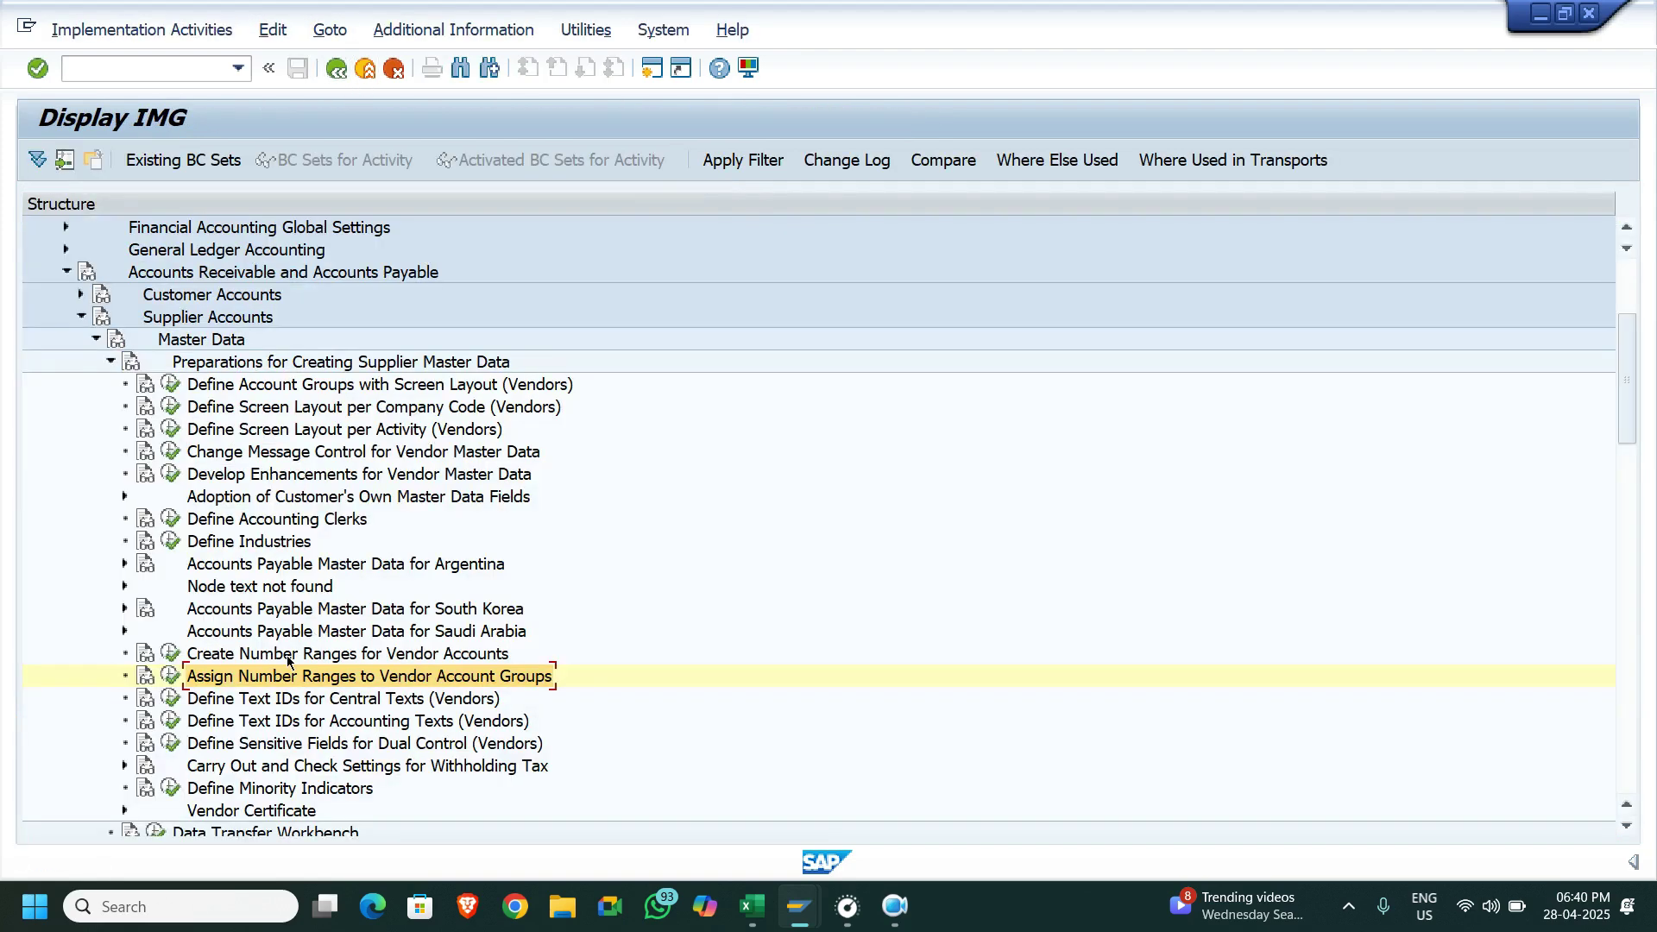
Display the vendor number range intervals, locate interval BP and examine its From and To numbers
{"action": "left_click", "coordinate": [174, 649]}
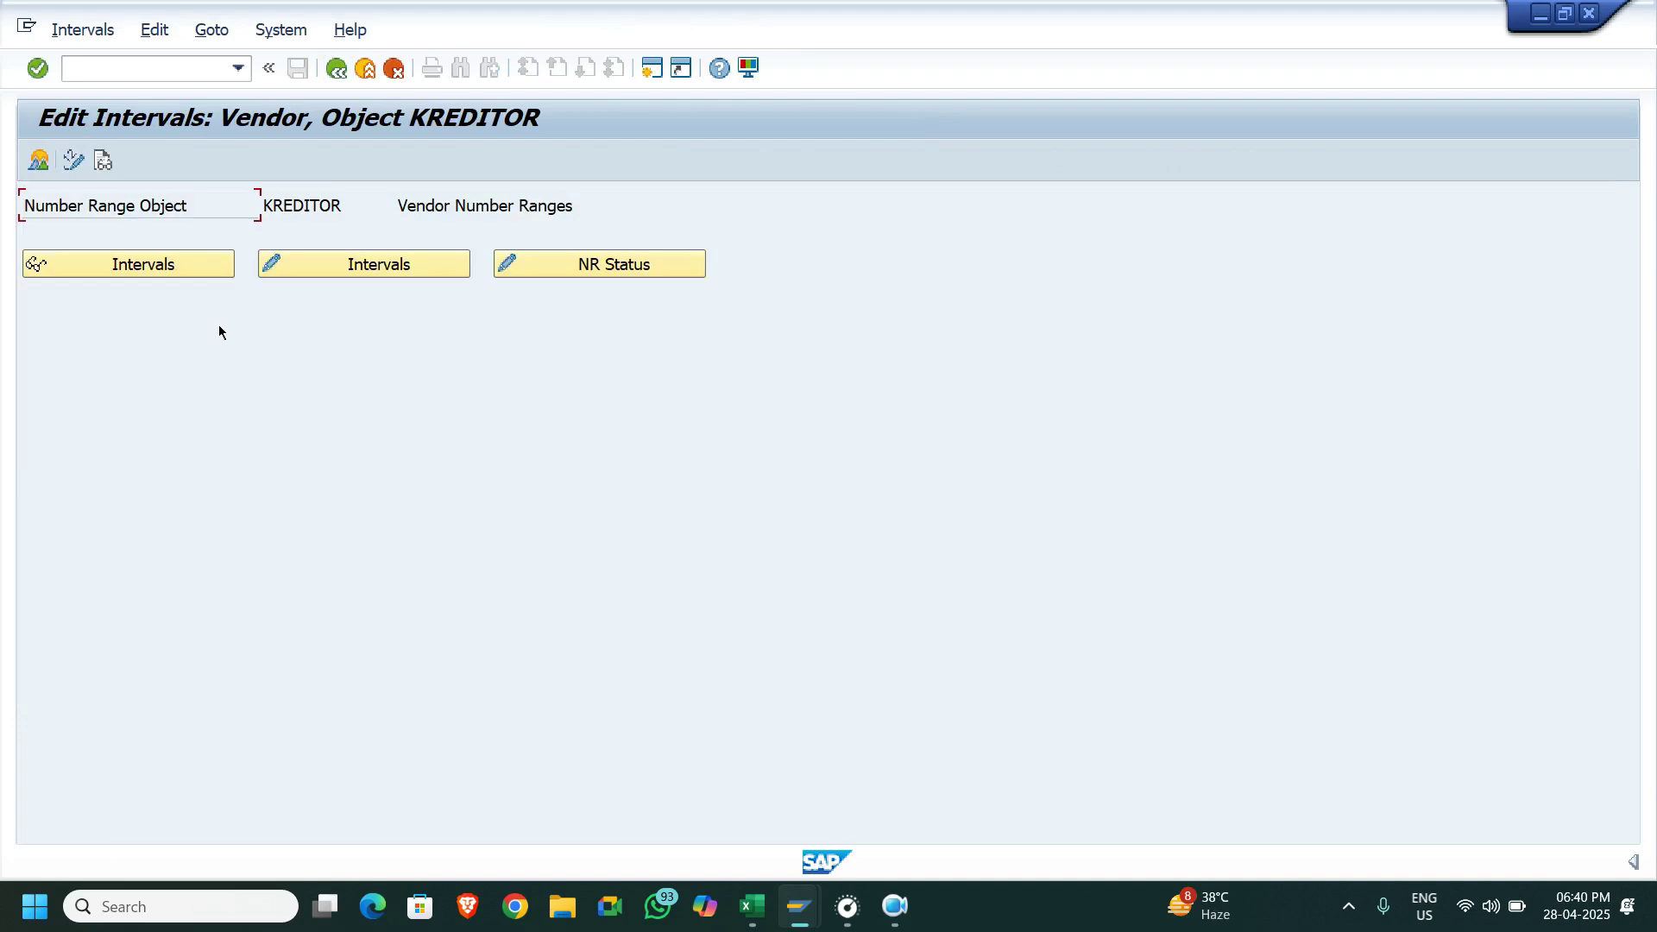
{"action": "left_click", "coordinate": [183, 265]}
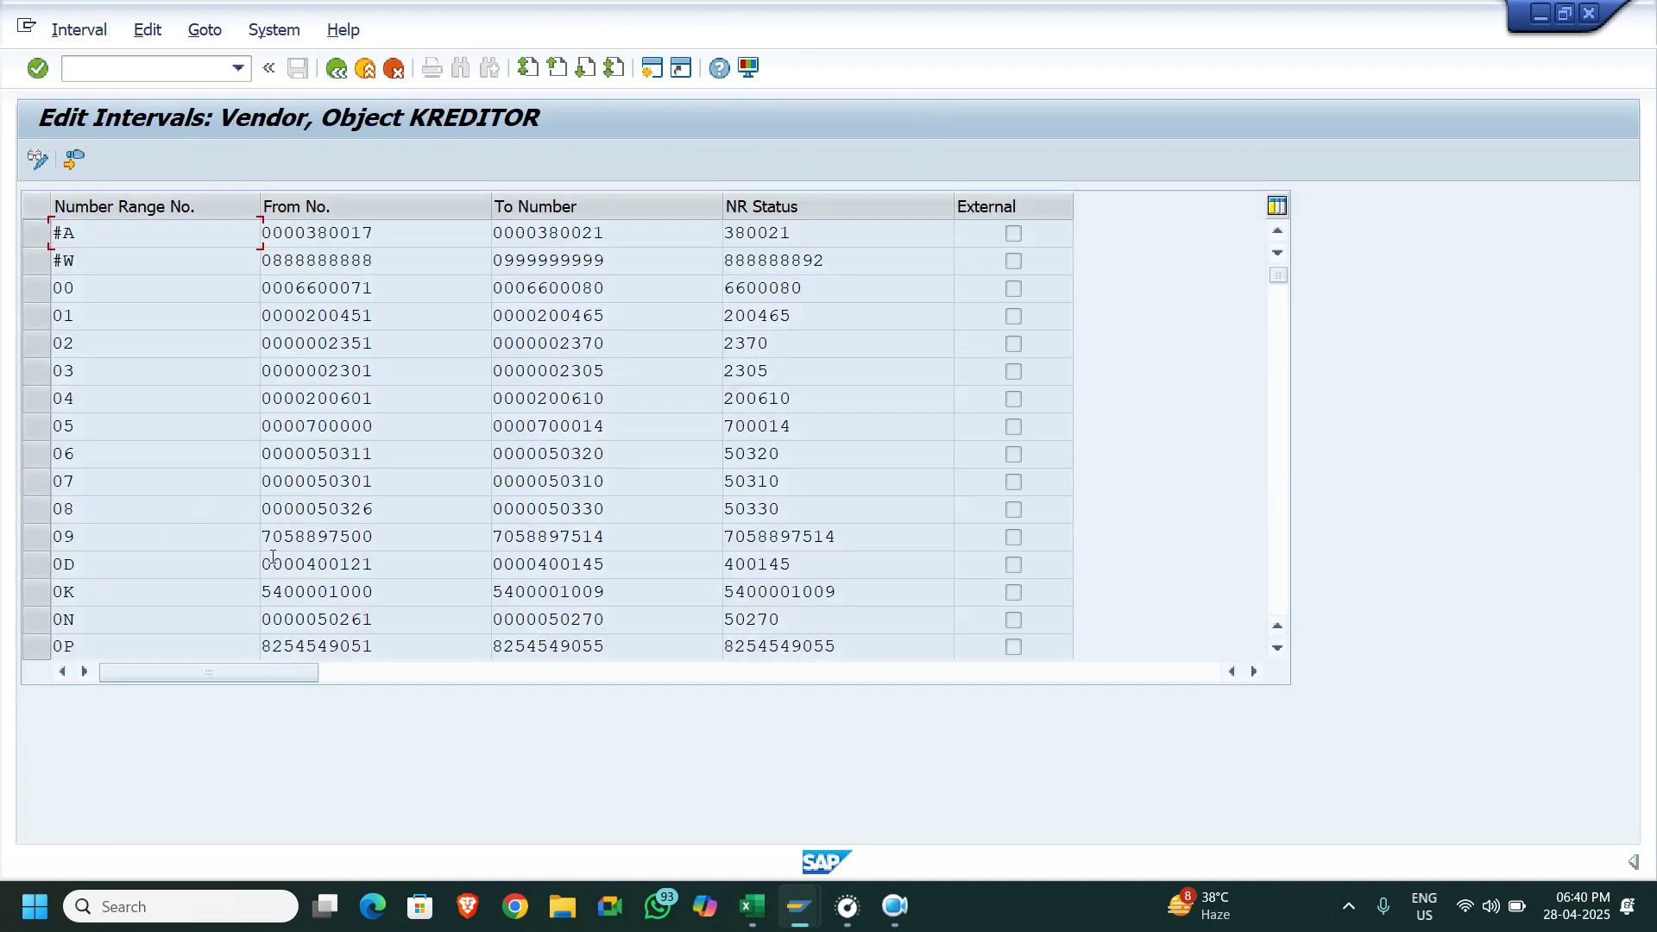
{"action": "scroll", "coordinate": [272, 557], "scroll_direction": "down", "scroll_amount": 12}
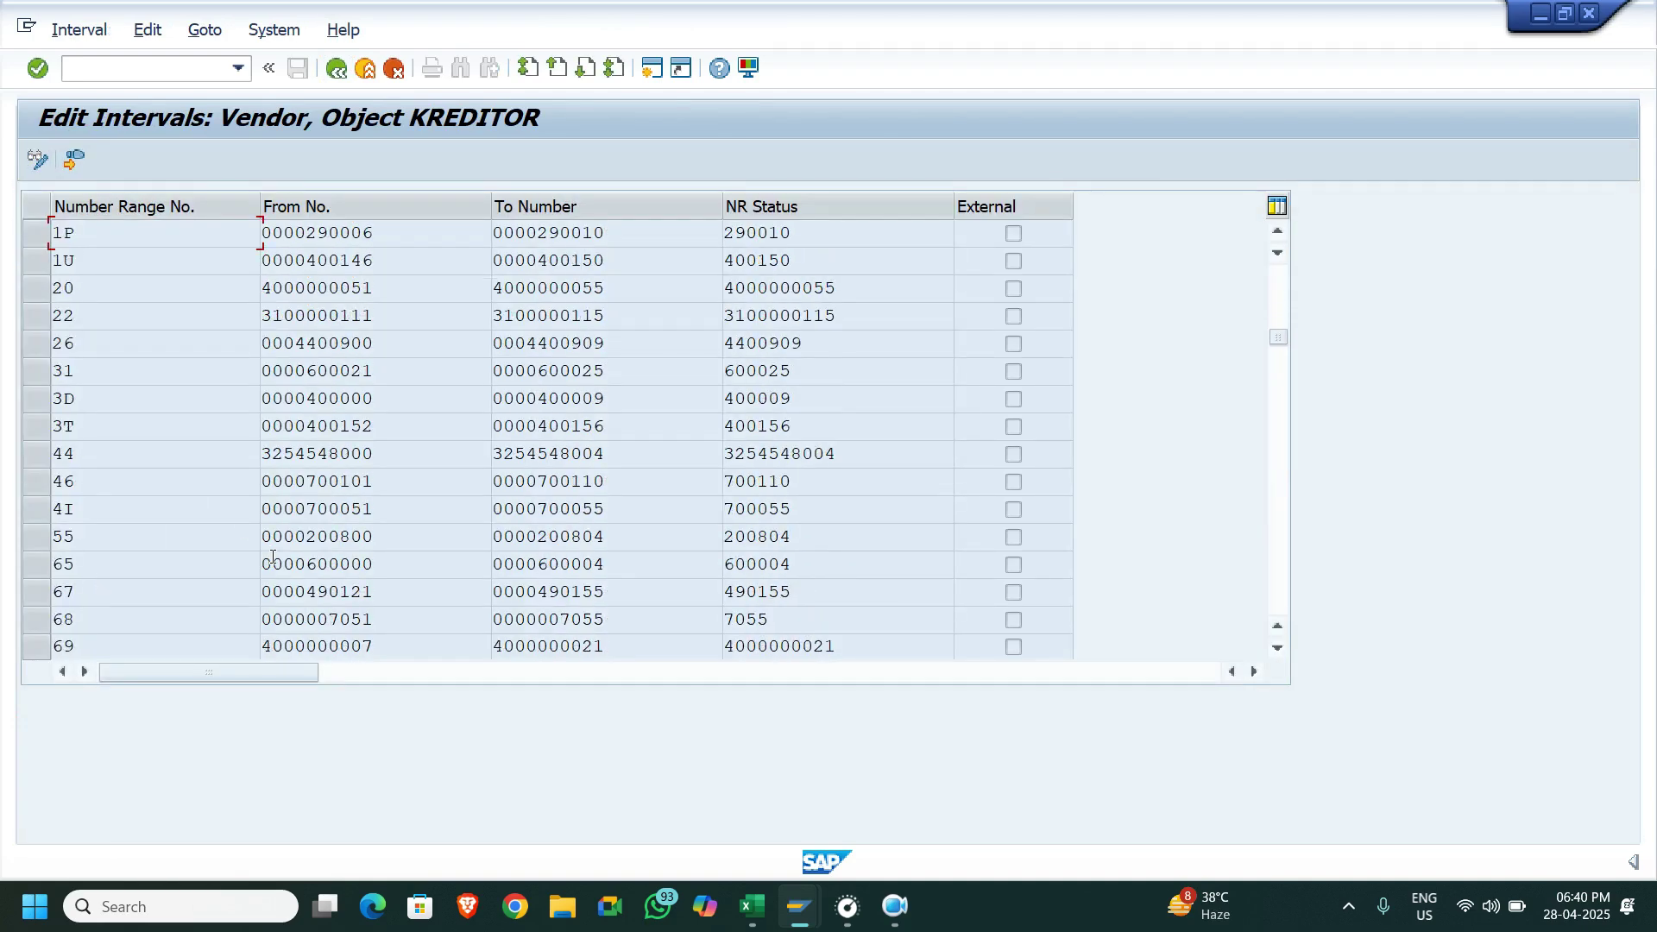
{"action": "scroll", "coordinate": [272, 562], "scroll_direction": "down", "scroll_amount": 10}
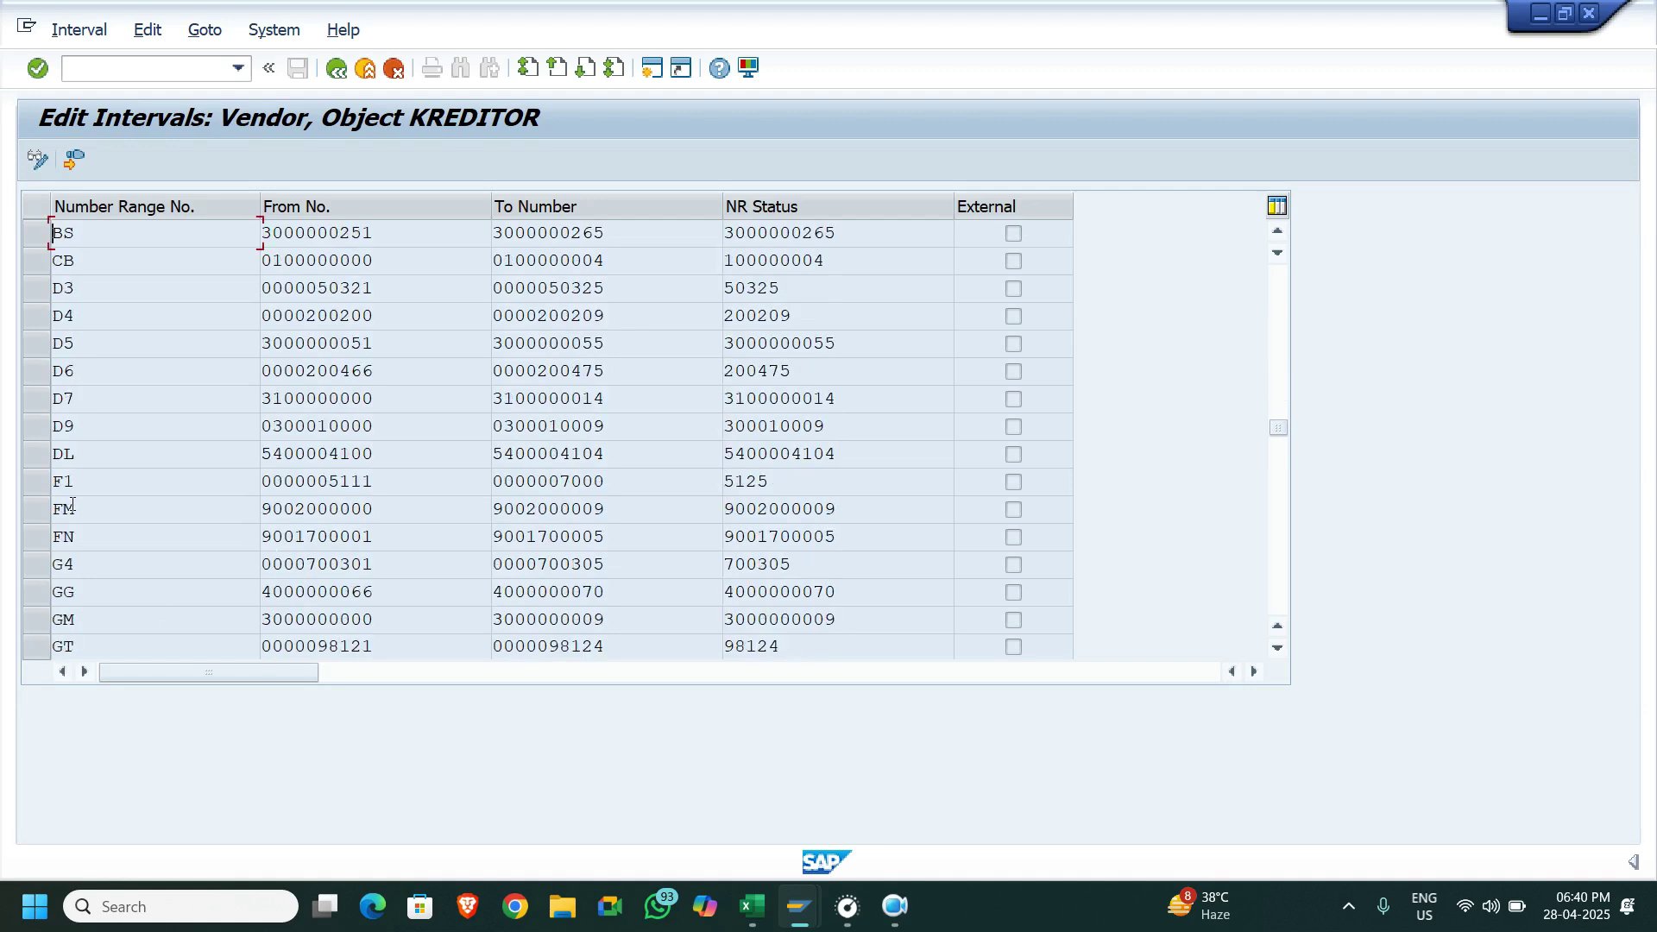
{"action": "scroll", "coordinate": [40, 411], "scroll_direction": "up", "scroll_amount": 3}
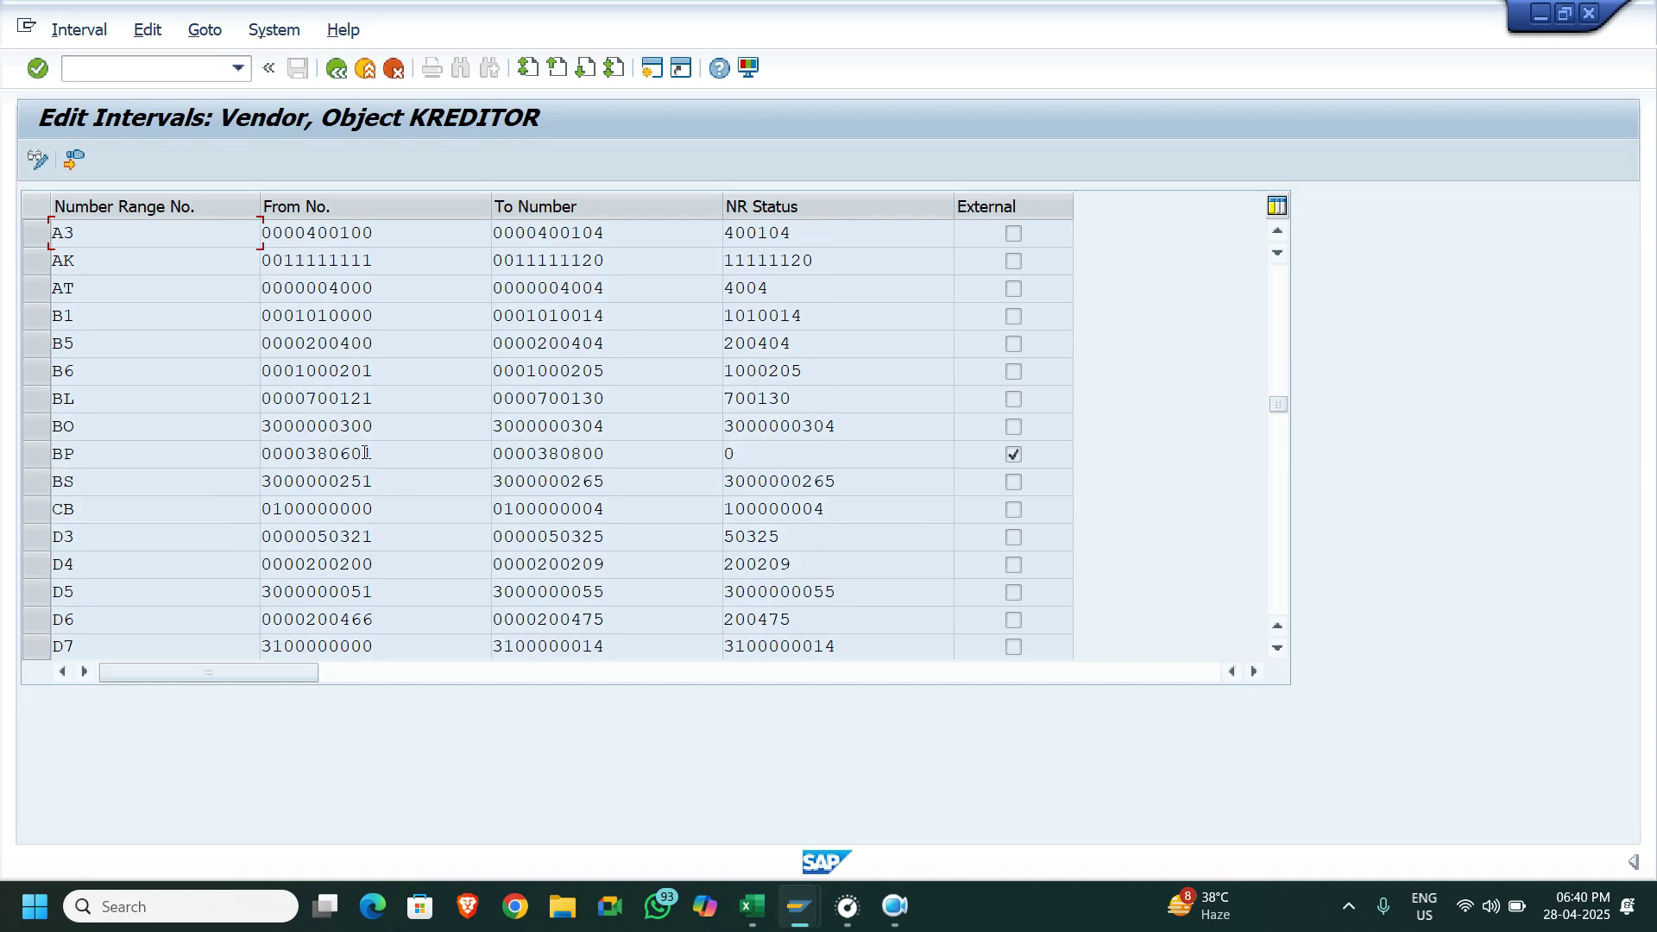
{"action": "left_click_drag", "start_coordinate": [377, 452], "coordinate": [153, 463]}
{"action": "left_click_drag", "start_coordinate": [640, 448], "coordinate": [492, 455]}
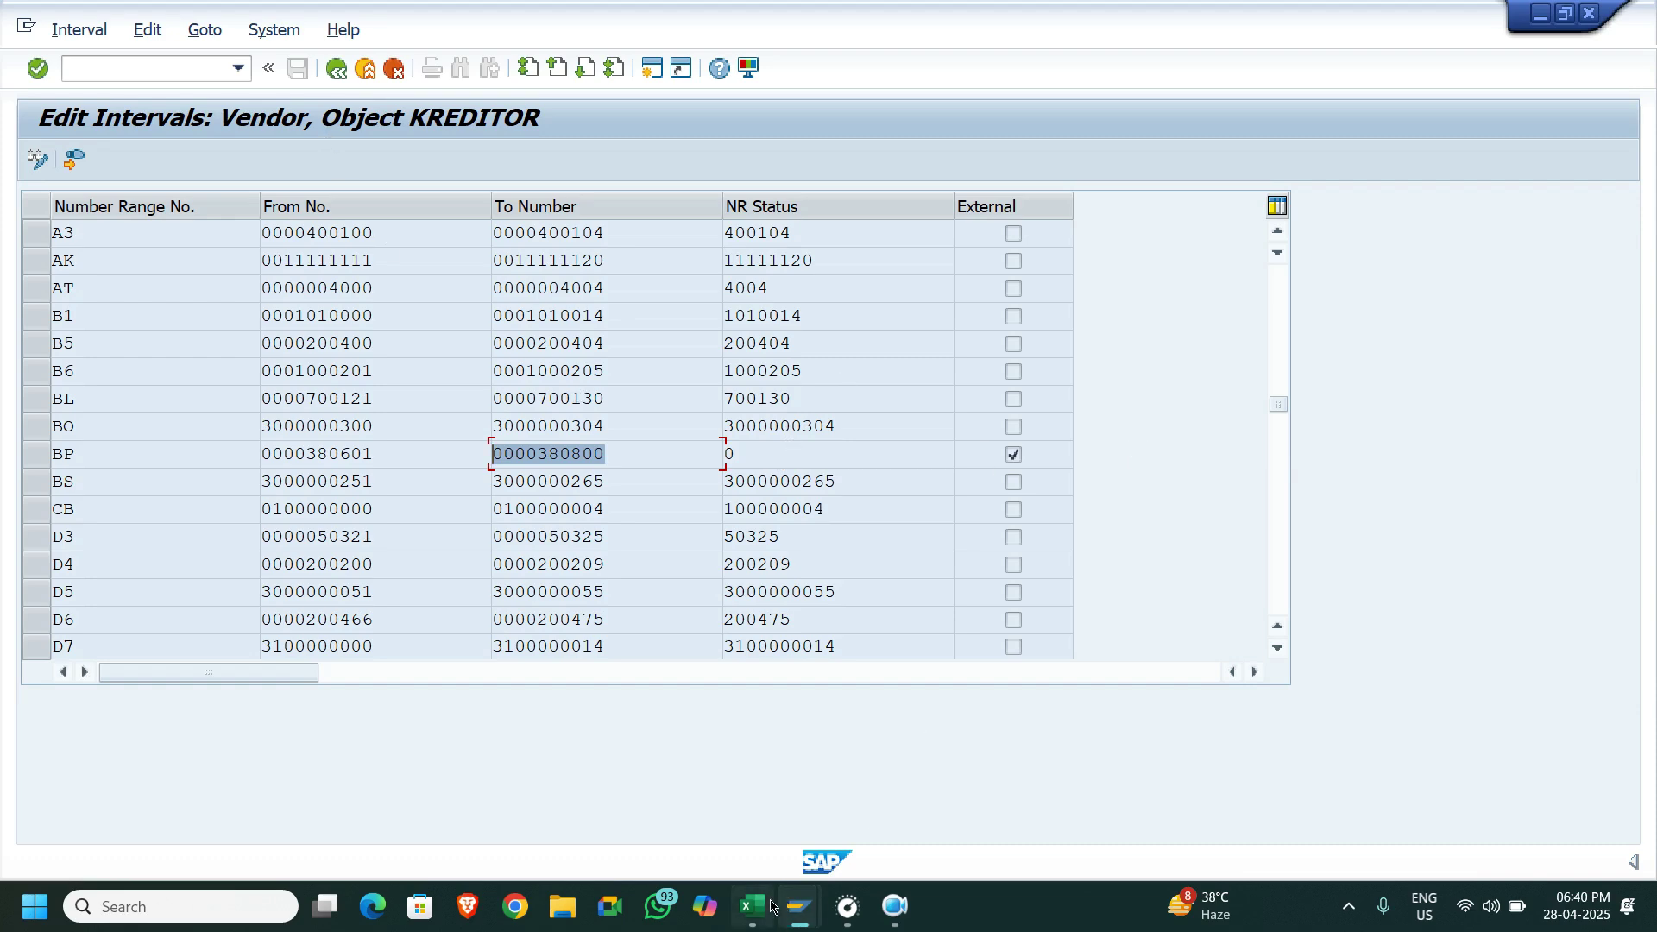
Start transaction BP in a new session and begin creating a business partner of type Organization
{"action": "mouse_move", "coordinate": [799, 907]}
{"action": "left_click", "coordinate": [651, 69]}
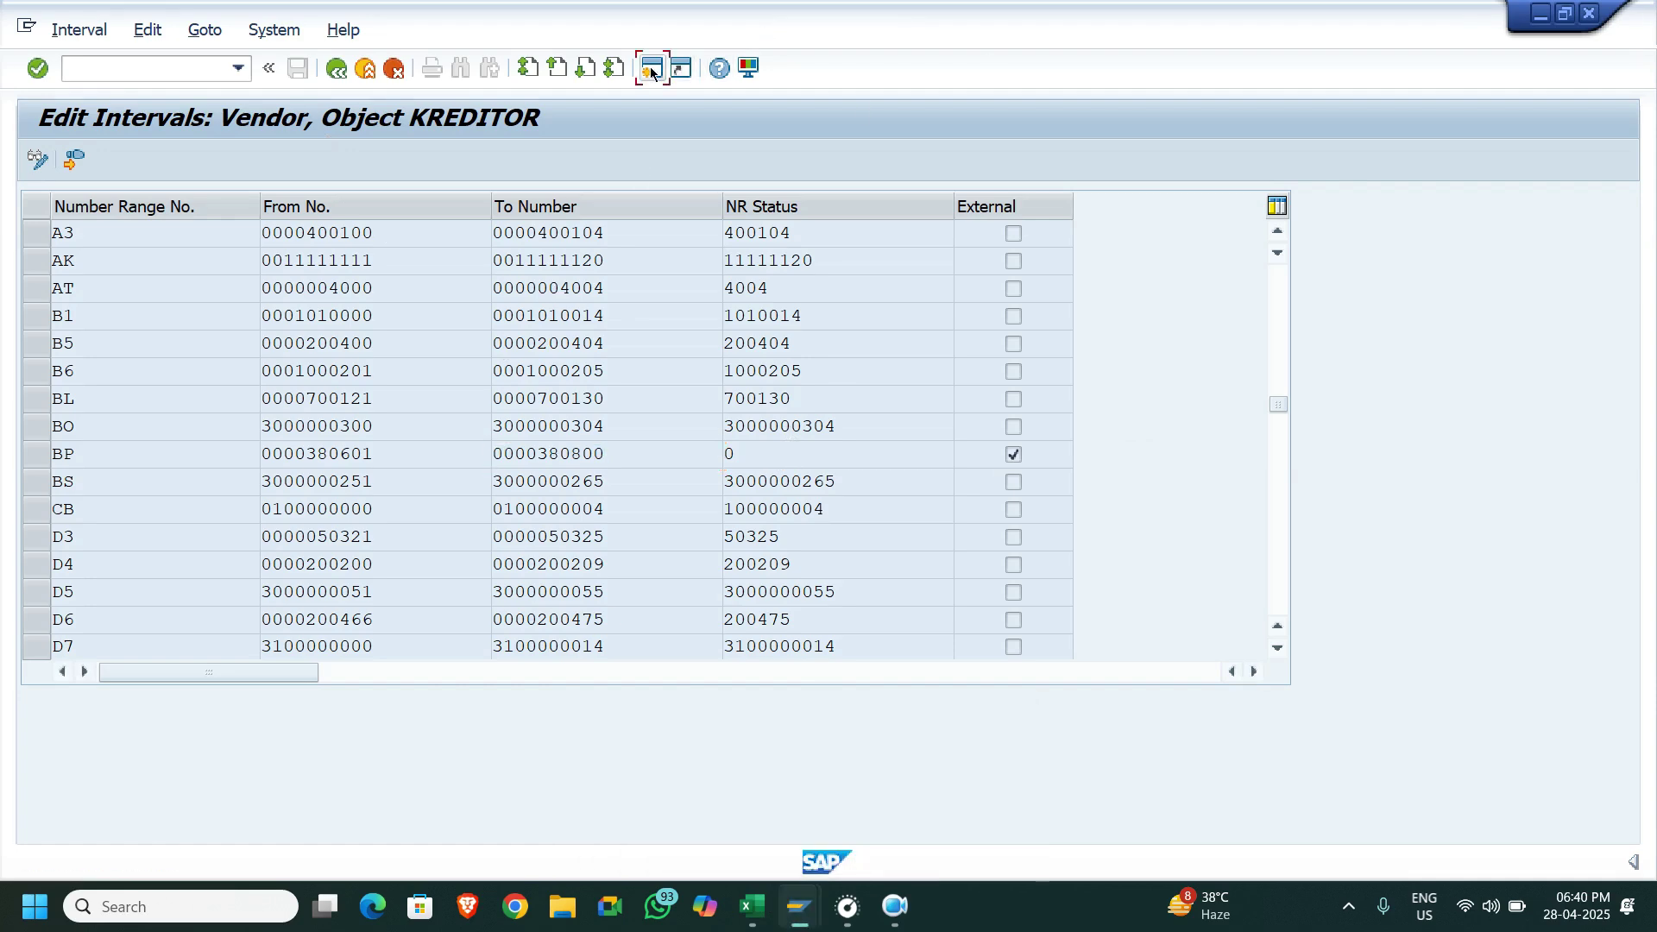
{"action": "type", "text": "bp"}
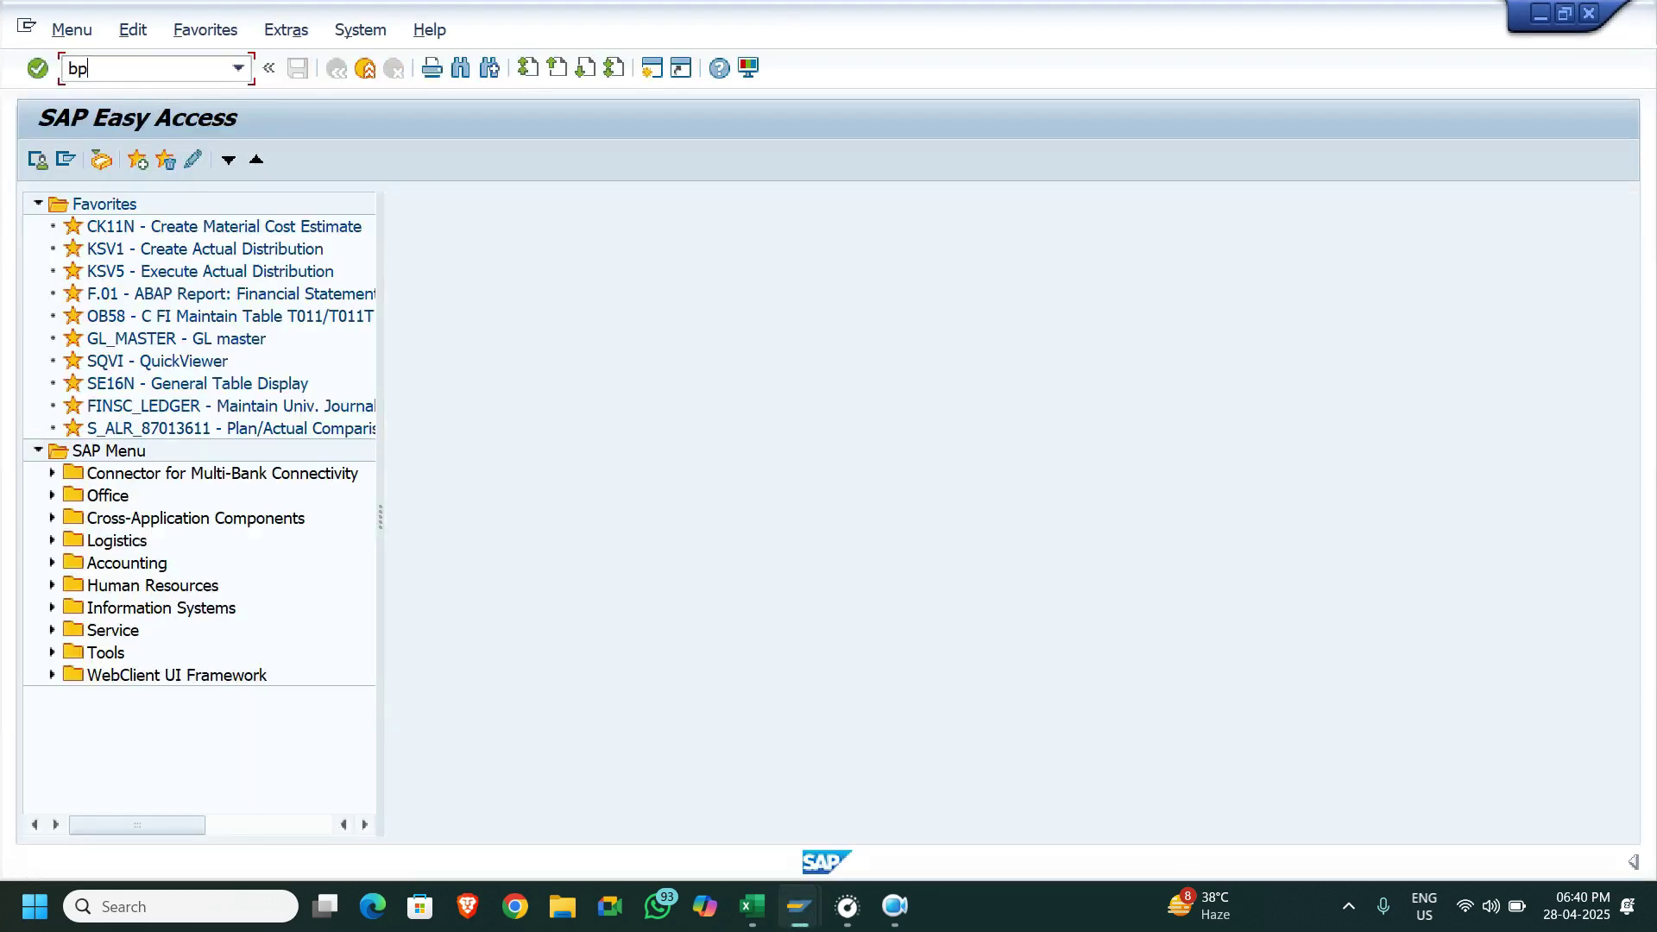
{"action": "key", "text": "Return"}
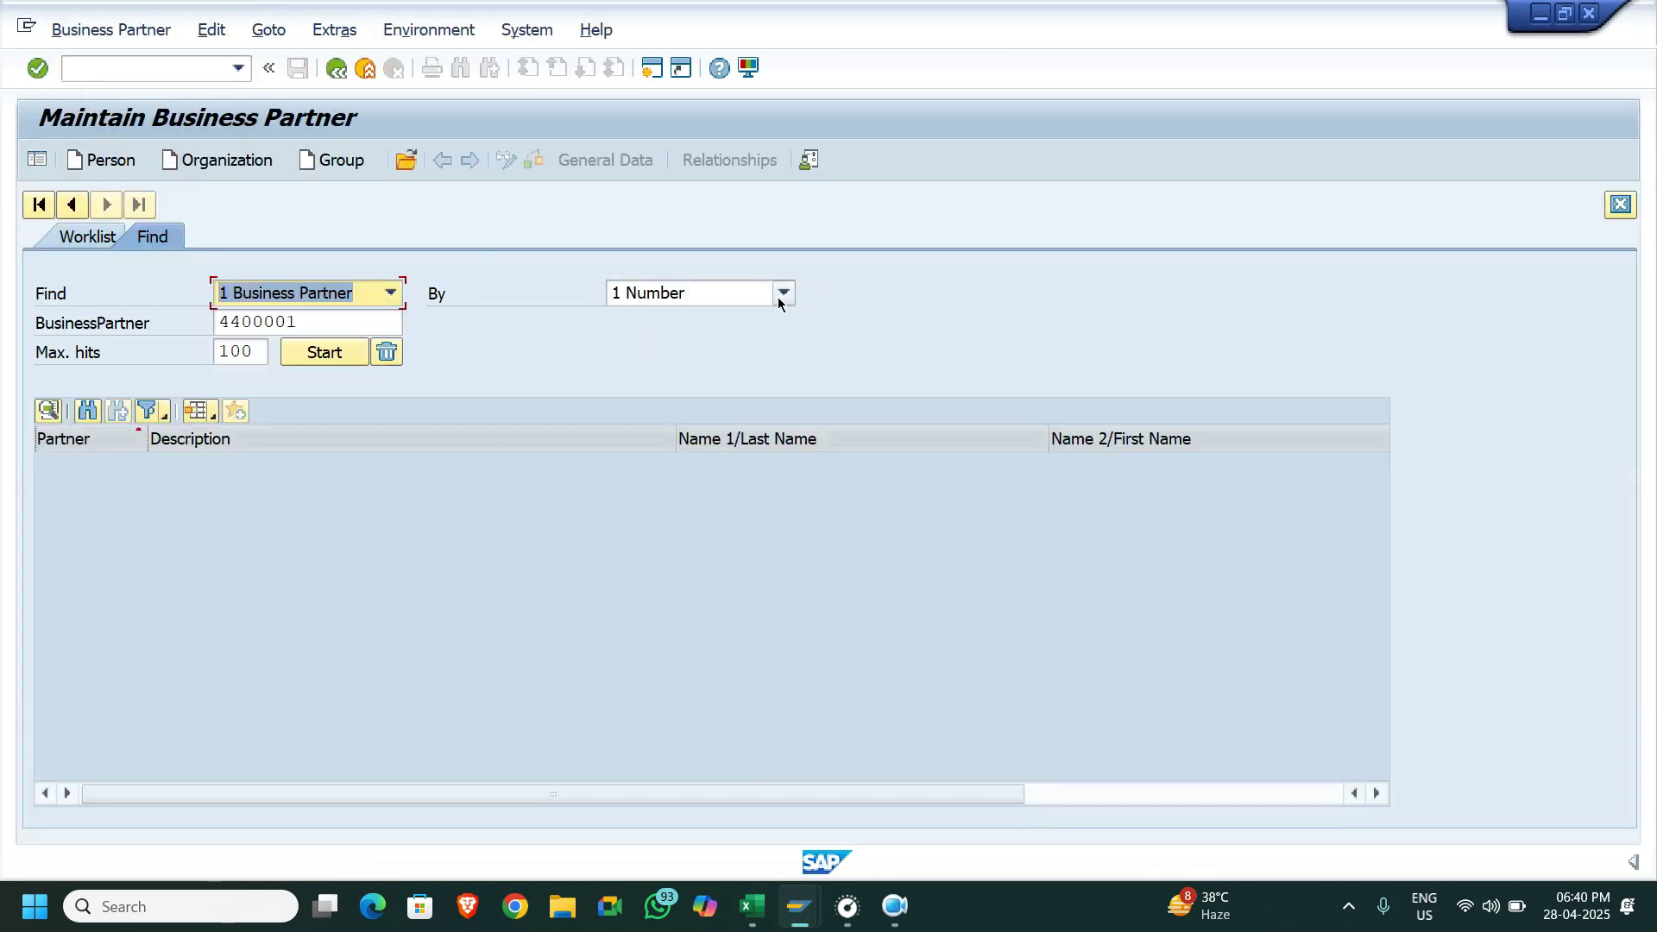
{"action": "left_click", "coordinate": [781, 295]}
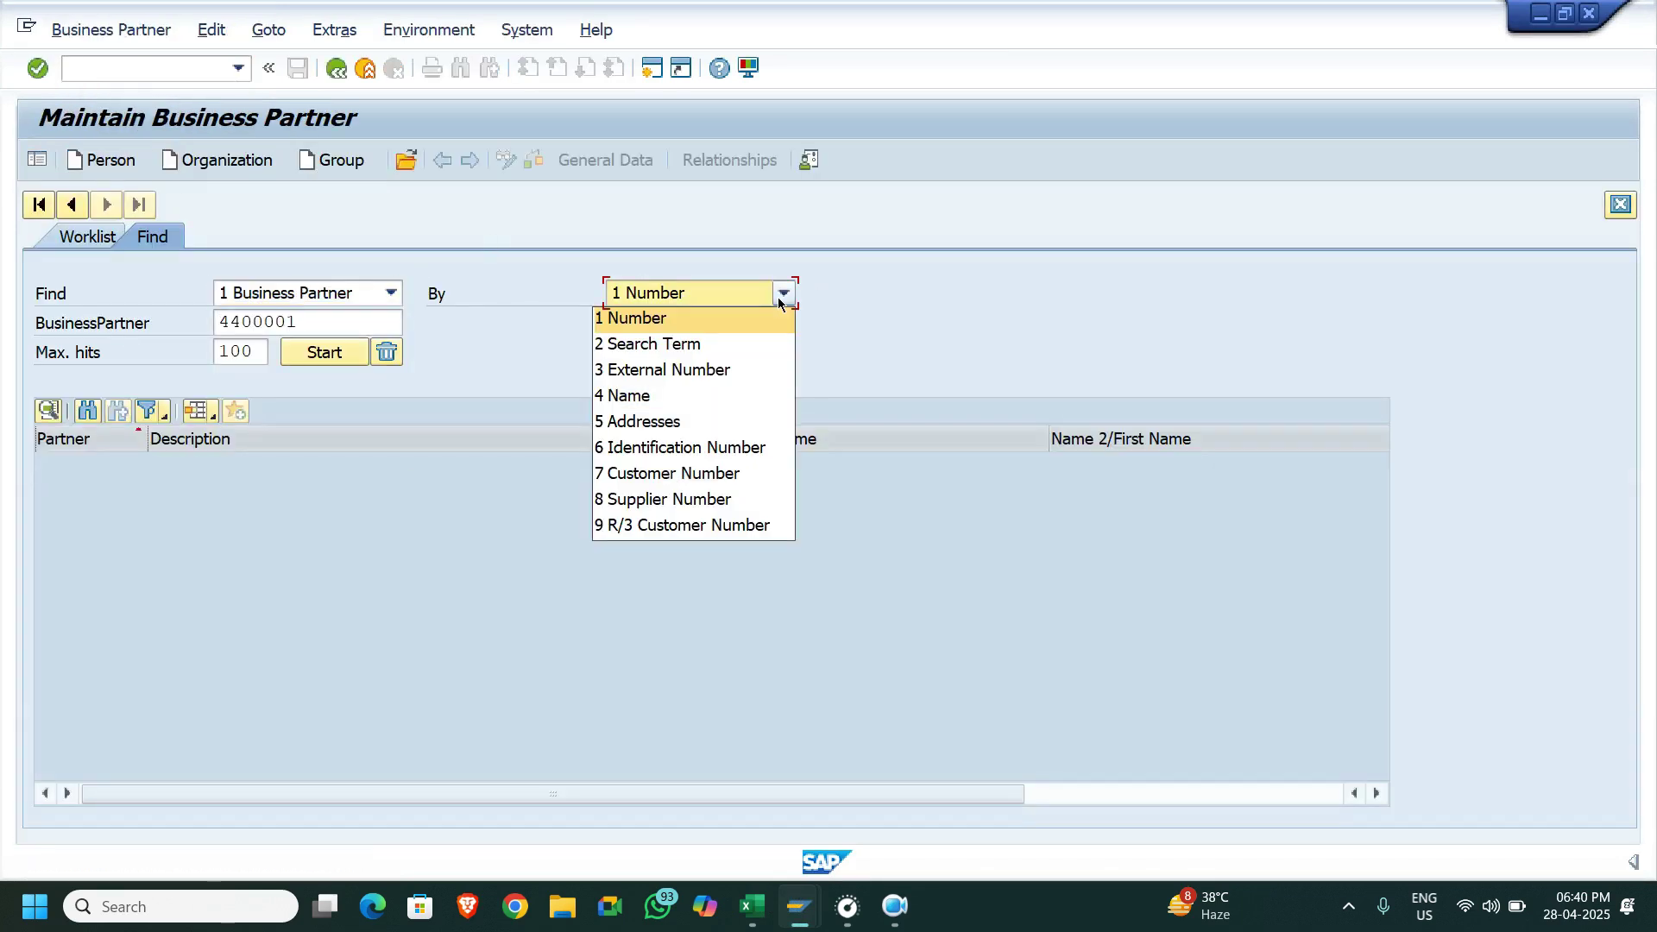
{"action": "left_click", "coordinate": [226, 165]}
{"action": "left_click", "coordinate": [226, 160]}
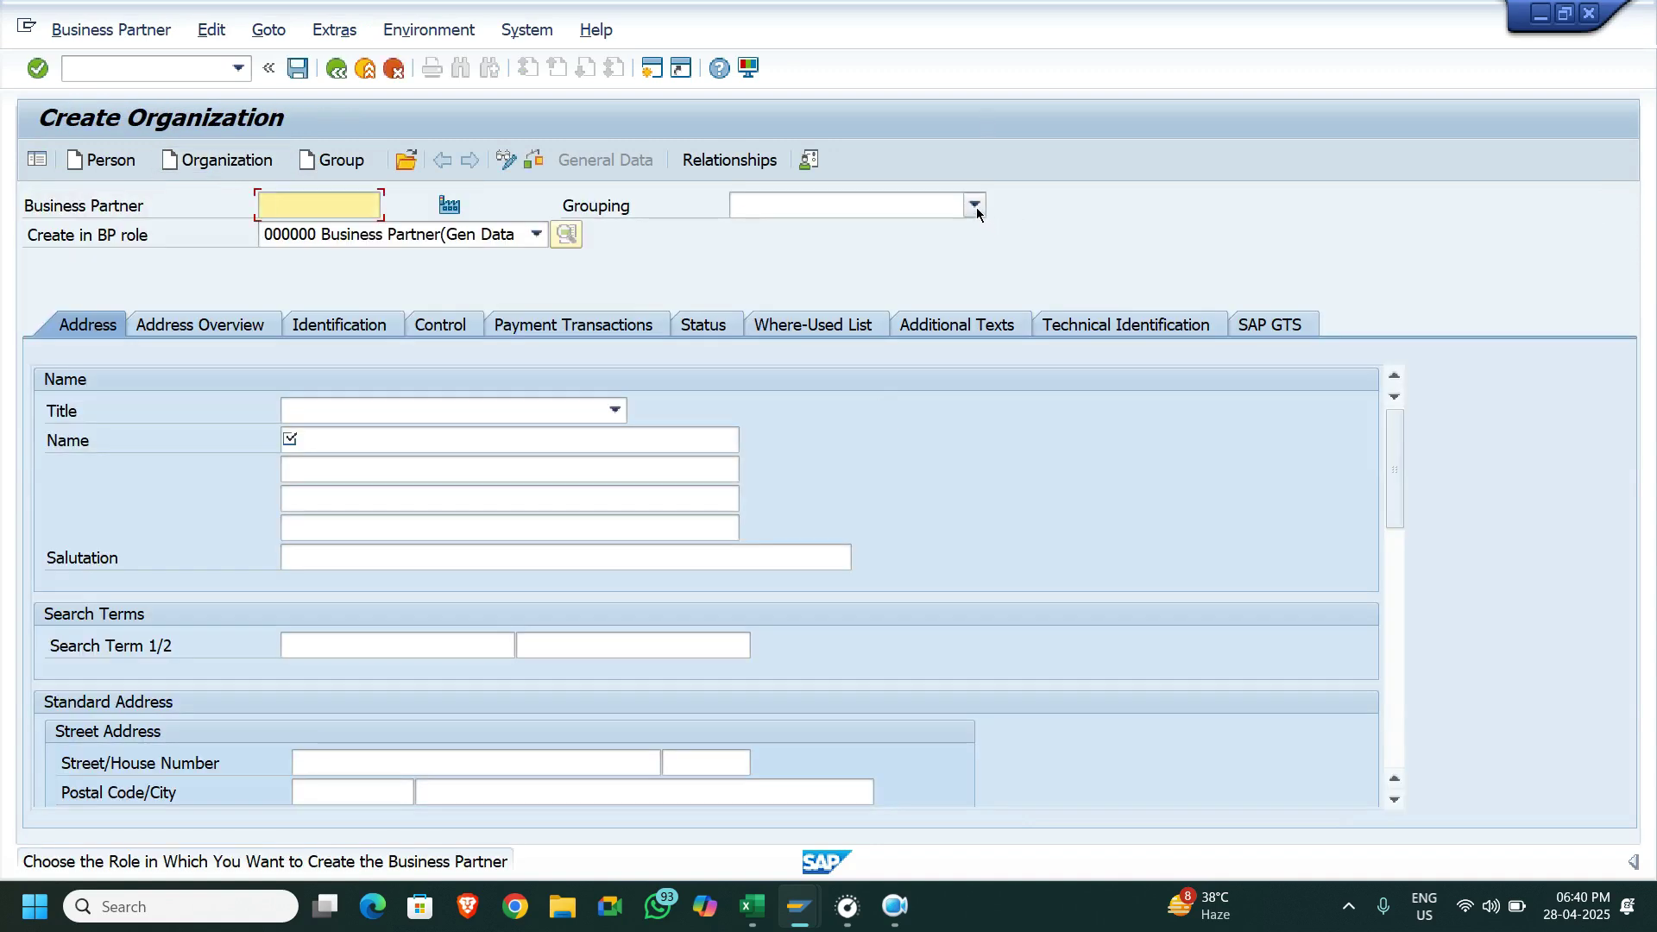
Consult the BP account group in the Excel sheet, and set the new organization's grouping to AB01 One time partner
{"action": "left_click", "coordinate": [974, 204]}
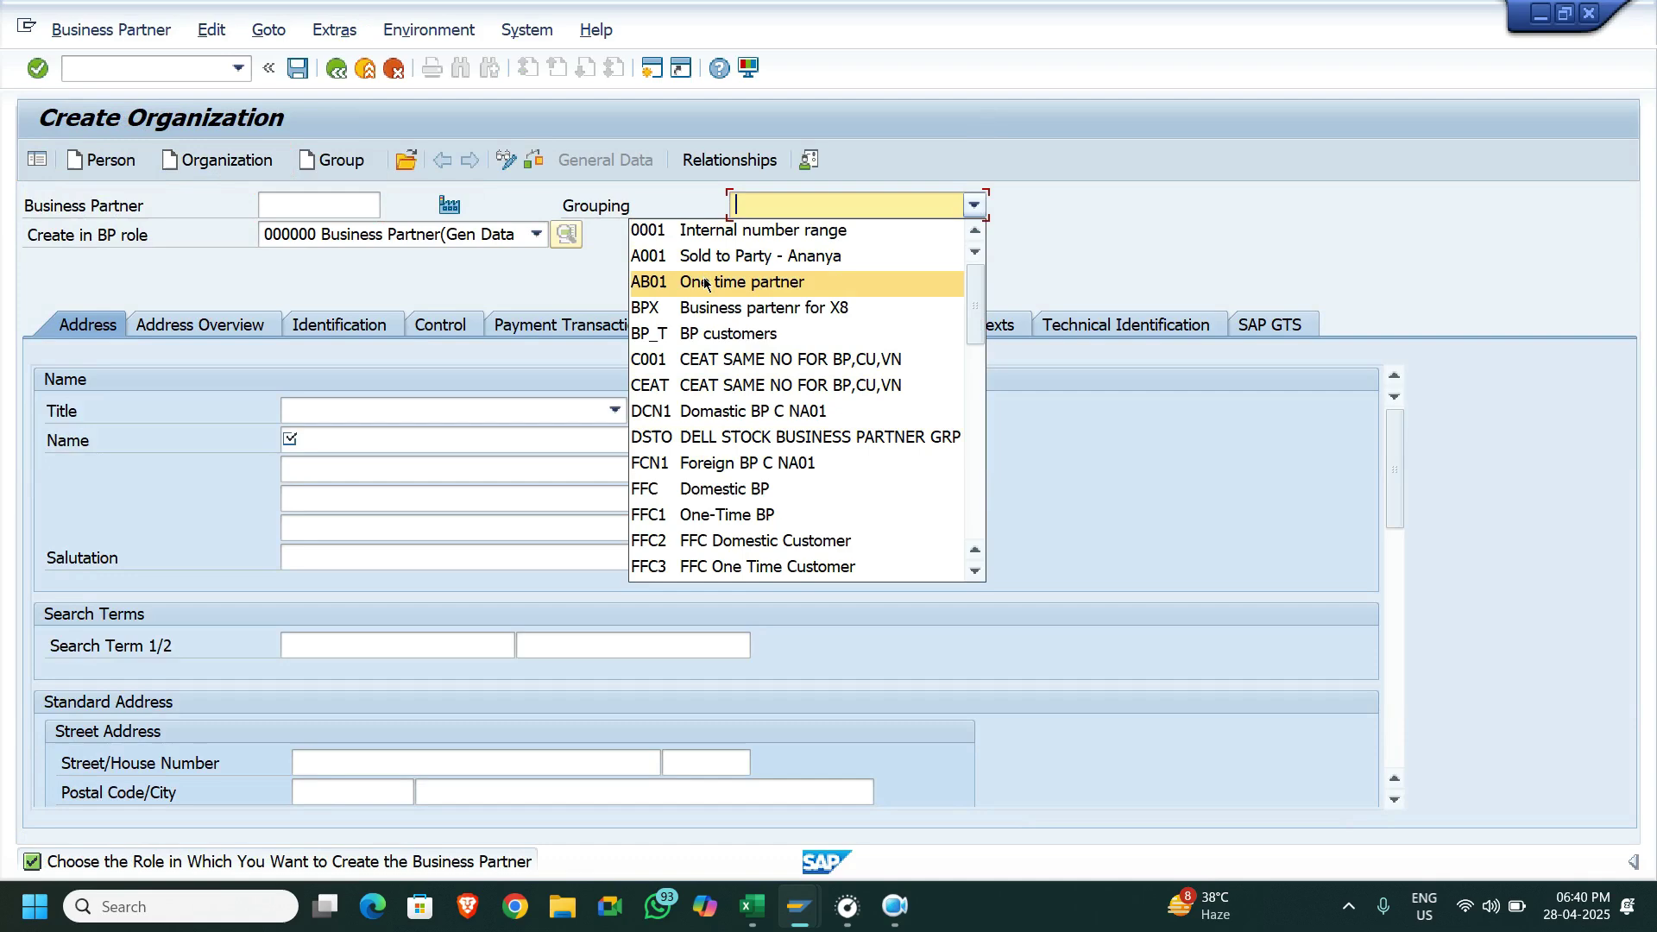
{"action": "mouse_move", "coordinate": [751, 906]}
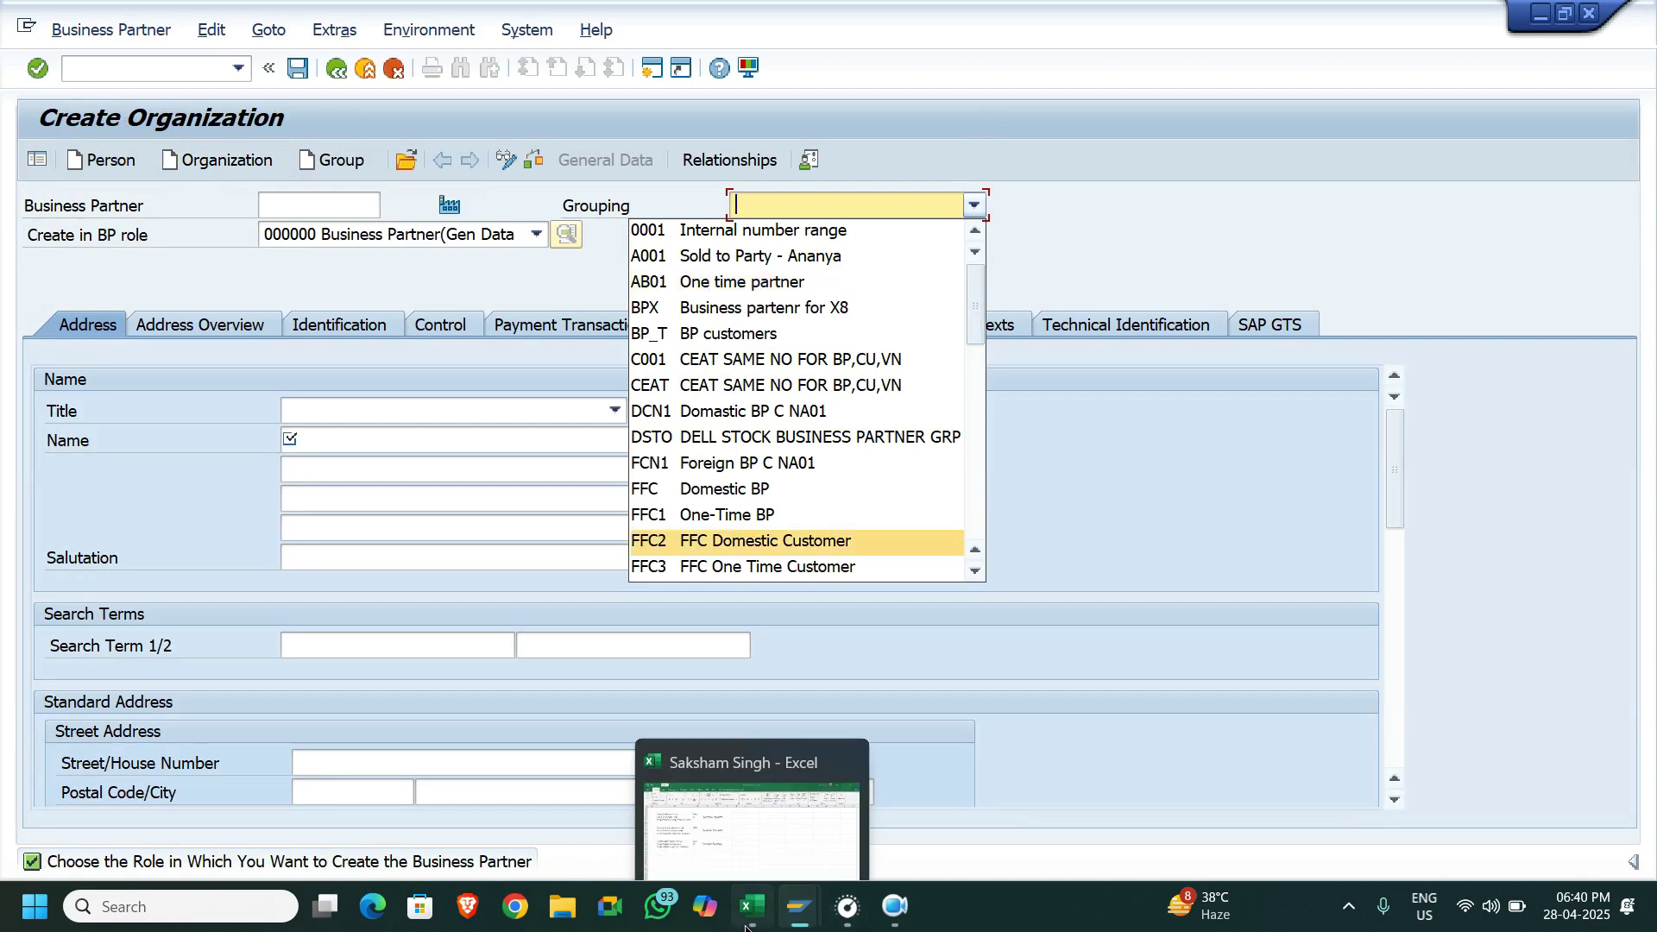
{"action": "left_click", "coordinate": [750, 793]}
{"action": "left_click", "coordinate": [406, 242]}
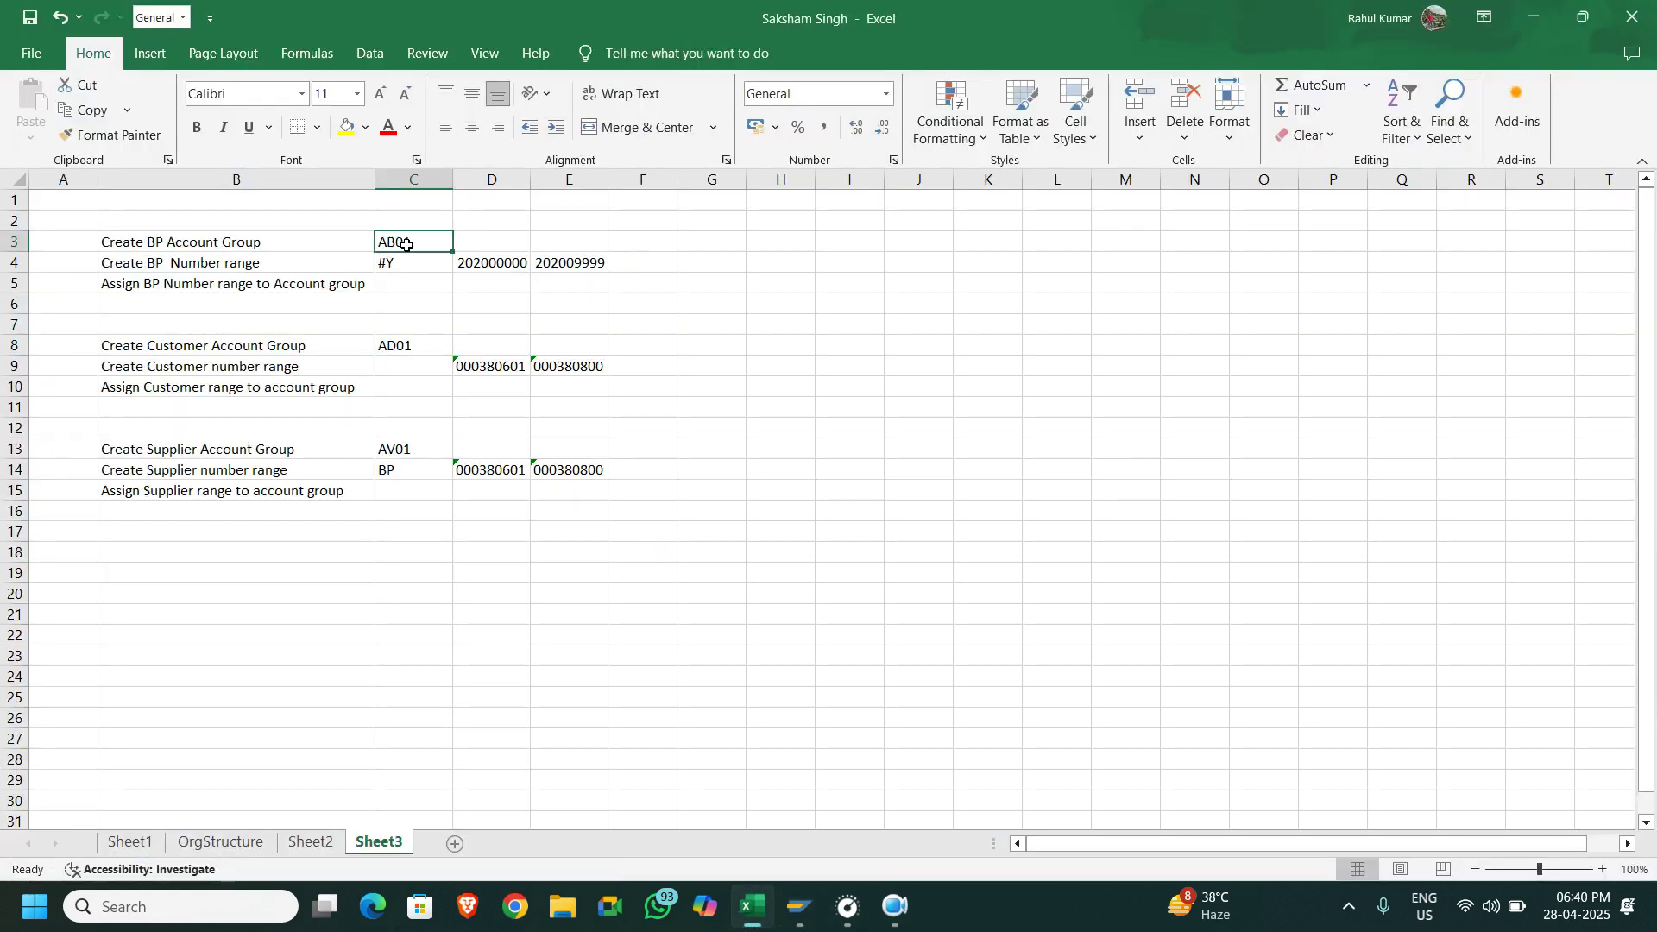
{"action": "key", "text": "alt+Tab"}
{"action": "left_click", "coordinate": [964, 216]}
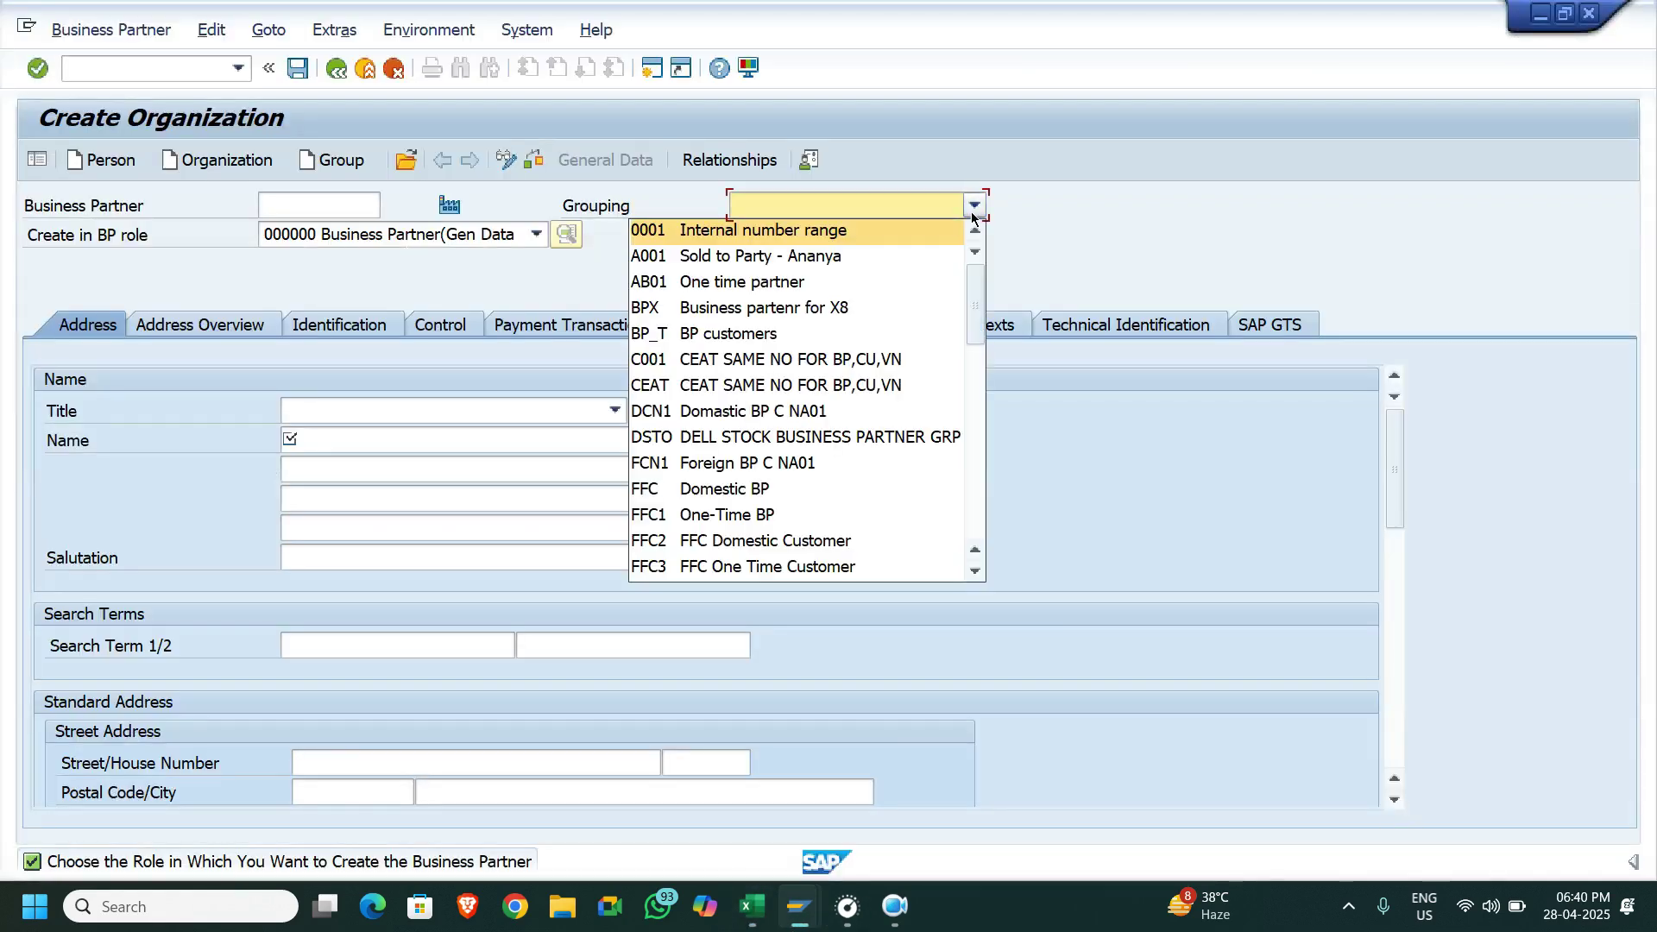
{"action": "left_click", "coordinate": [707, 279]}
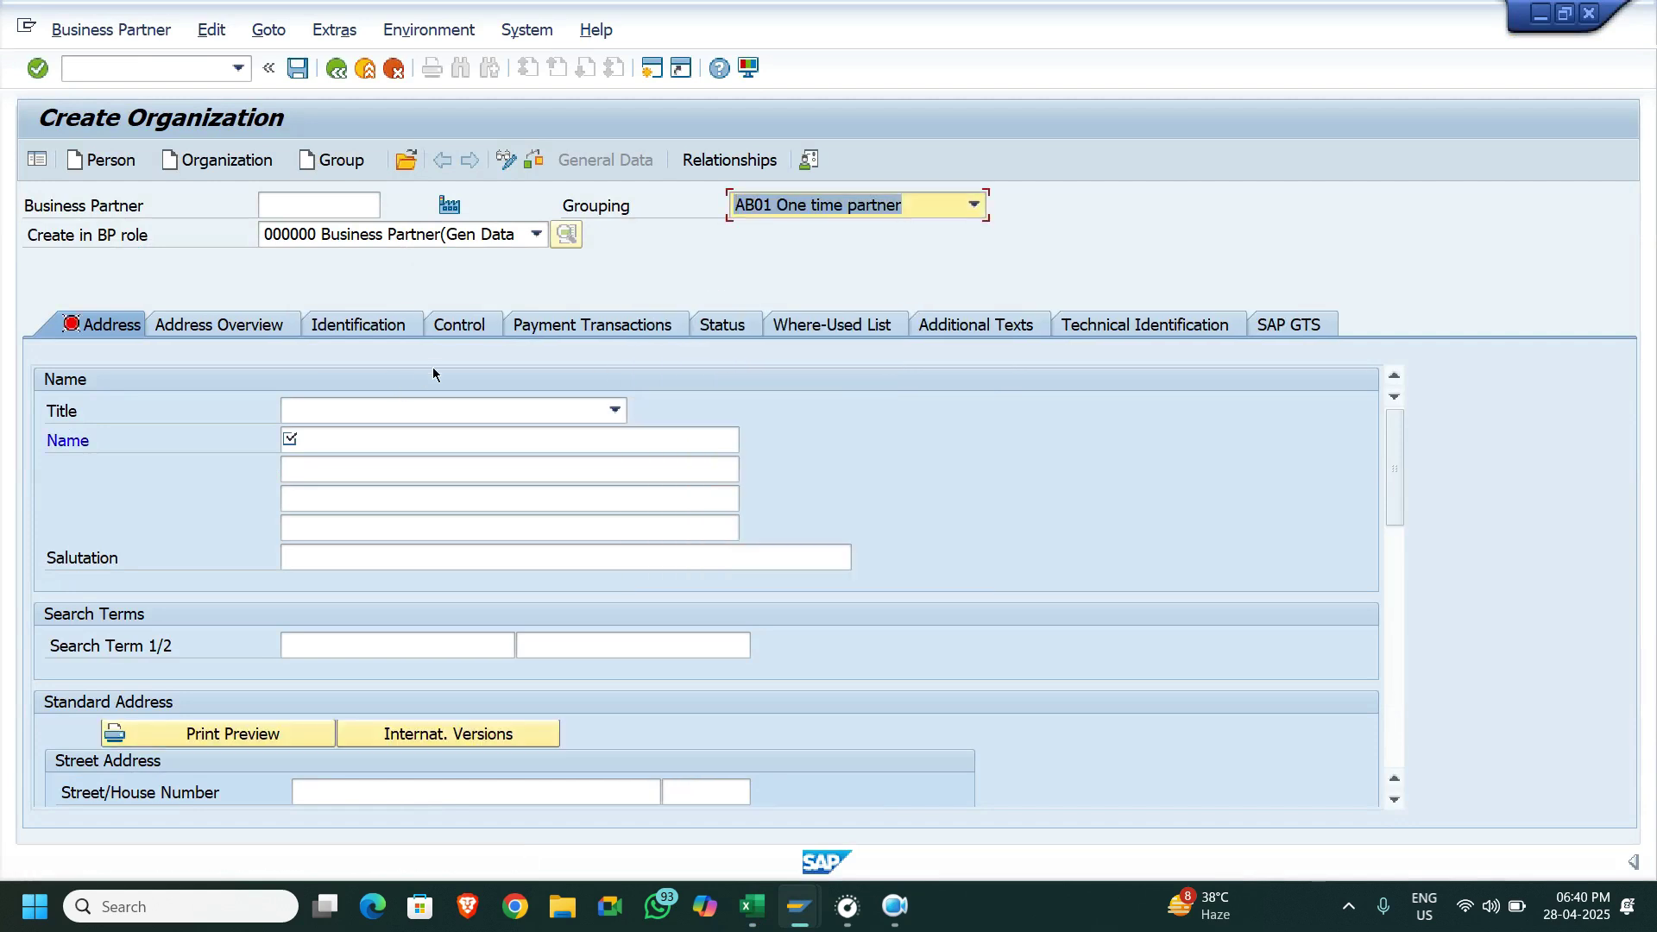
Enter Test1234 as the organization's name and Test as its first search term
{"action": "left_click", "coordinate": [428, 438]}
{"action": "type", "text": "Test1234"}
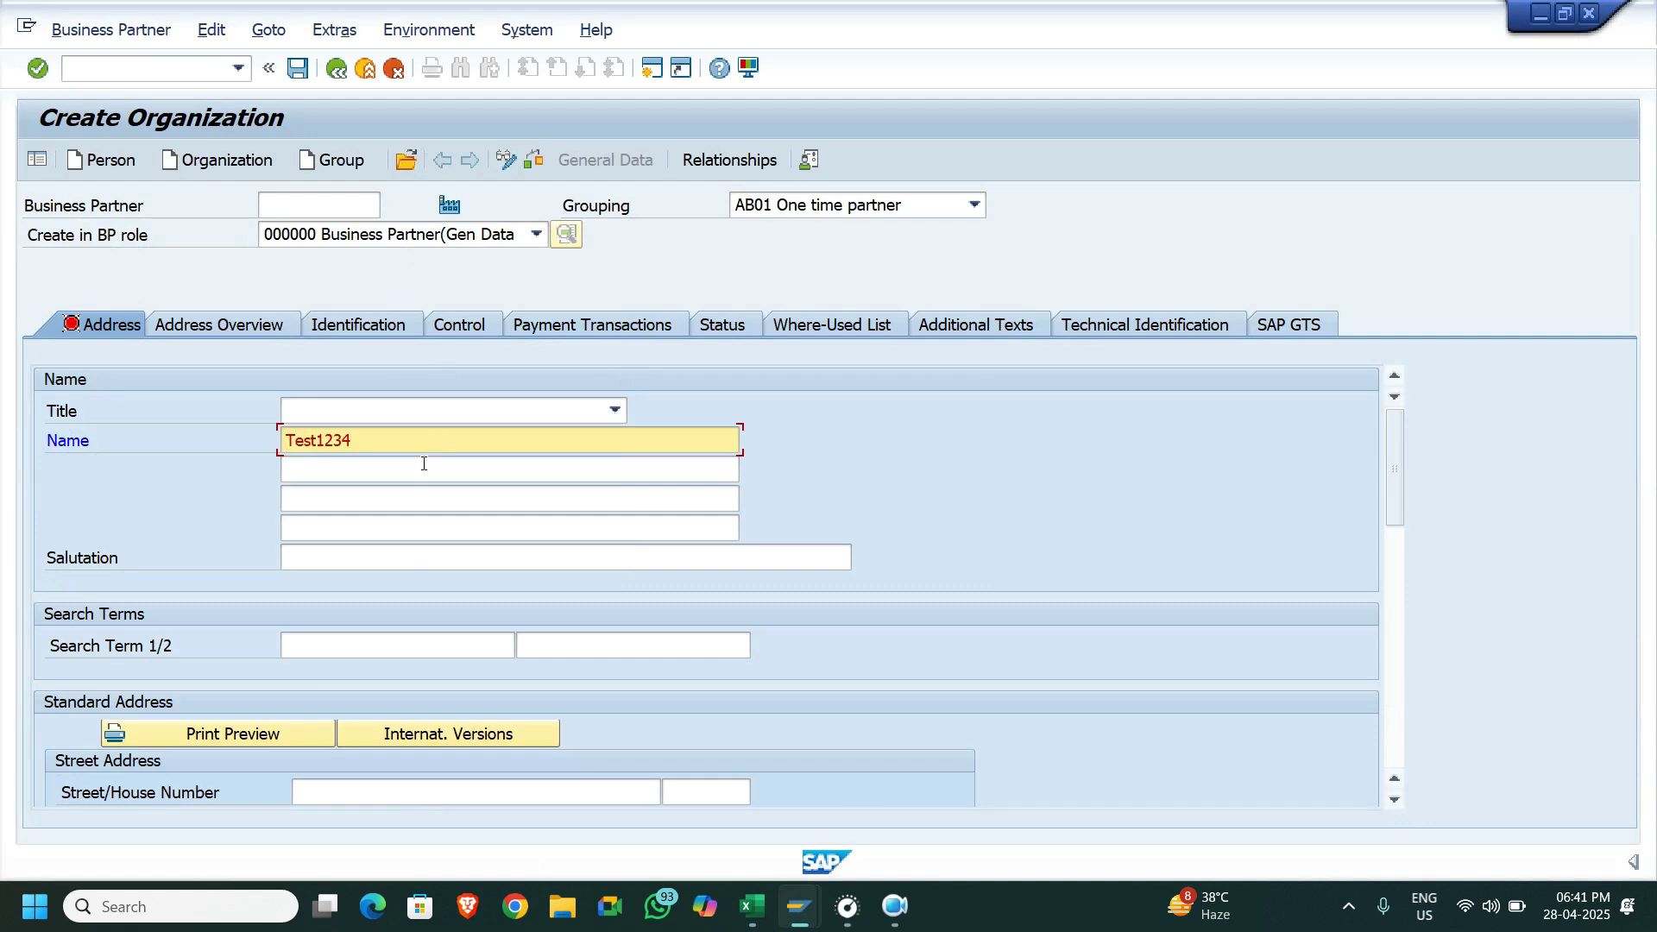
{"action": "left_click", "coordinate": [408, 562]}
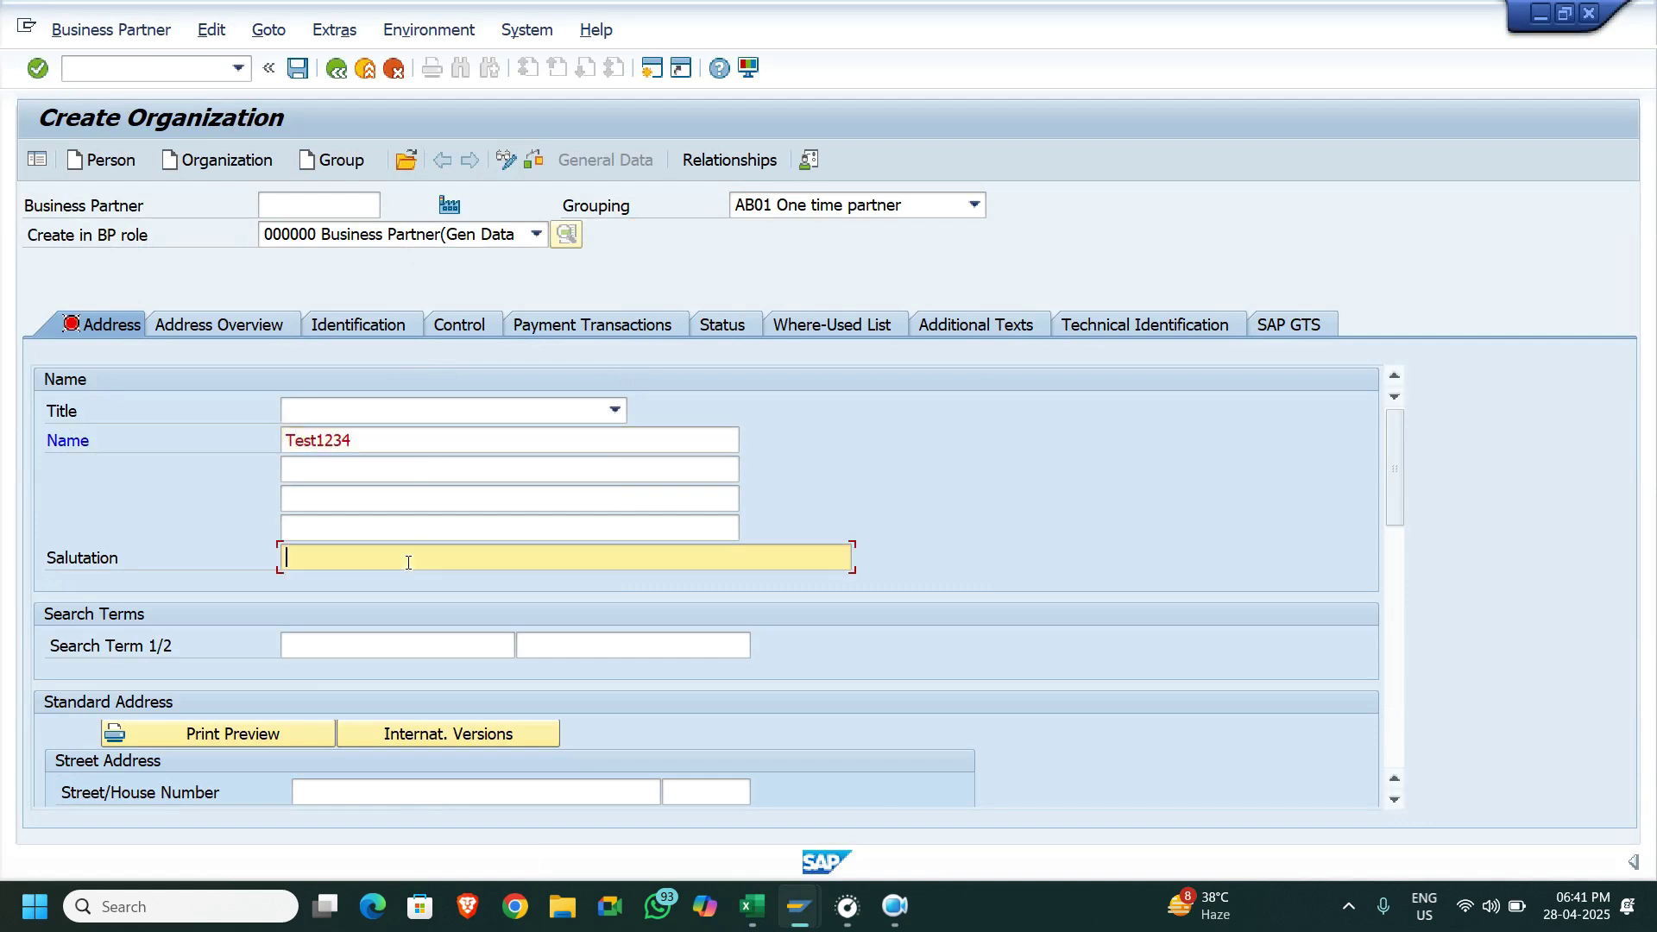
{"action": "left_click", "coordinate": [382, 645]}
{"action": "type", "text": "Test"}
{"action": "scroll", "coordinate": [383, 645], "scroll_direction": "down", "scroll_amount": 1}
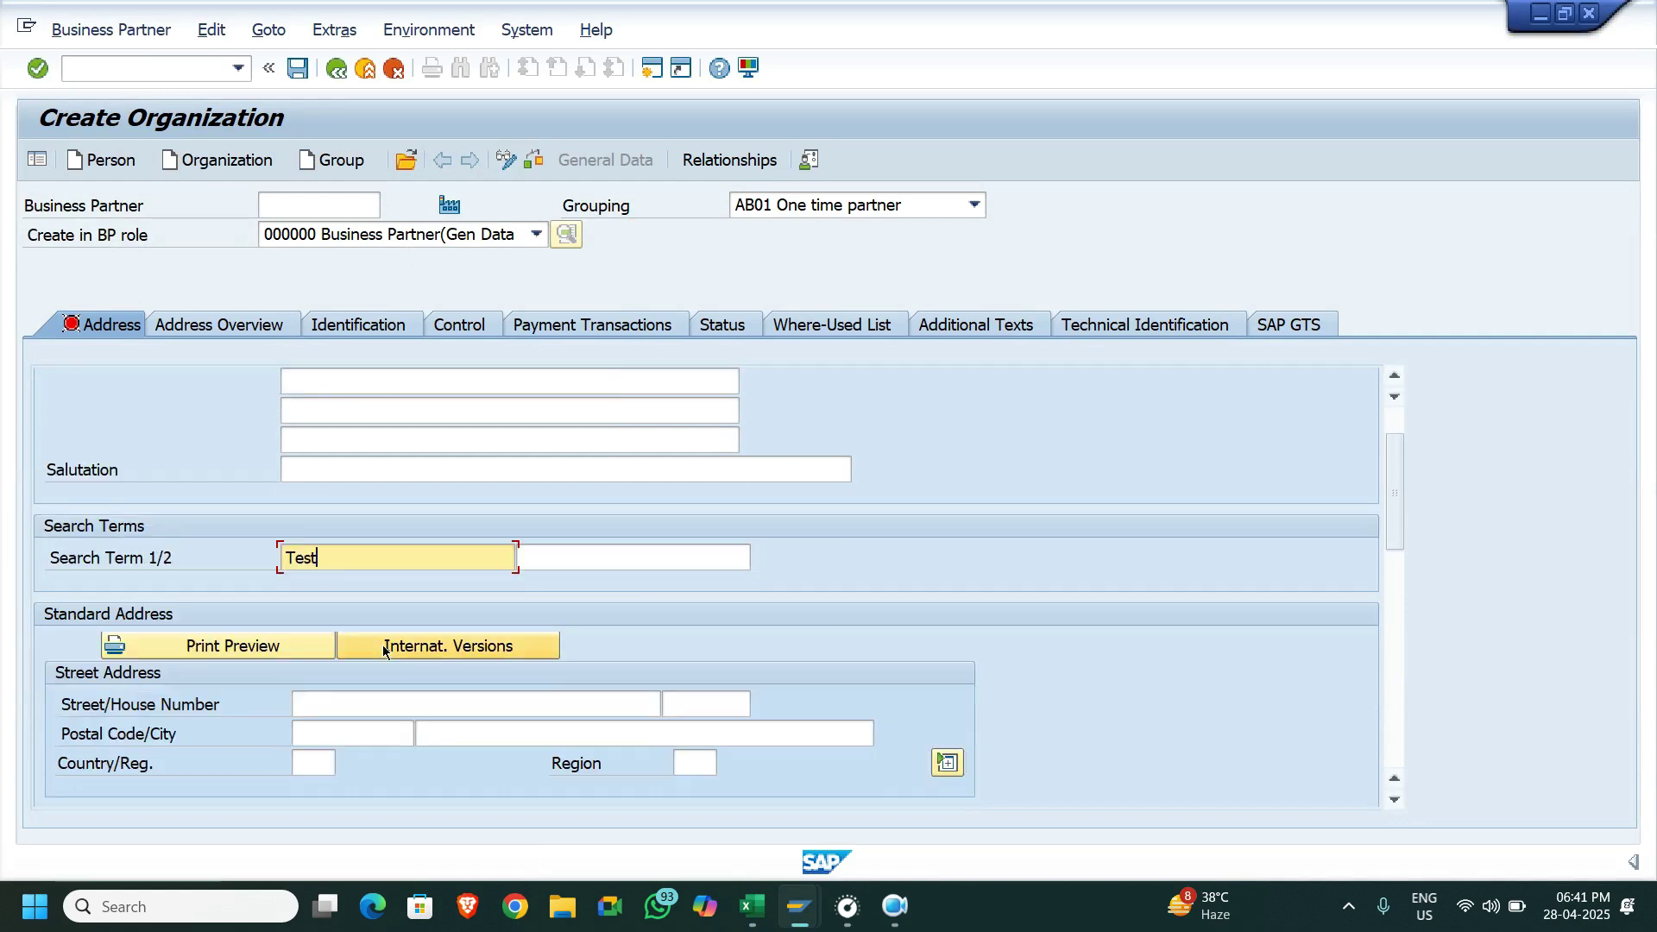
Fill in the standard address with the street, house number, postal code and city, country IN and region 09
{"action": "left_click", "coordinate": [335, 706]}
{"action": "type", "text": "MG road"}
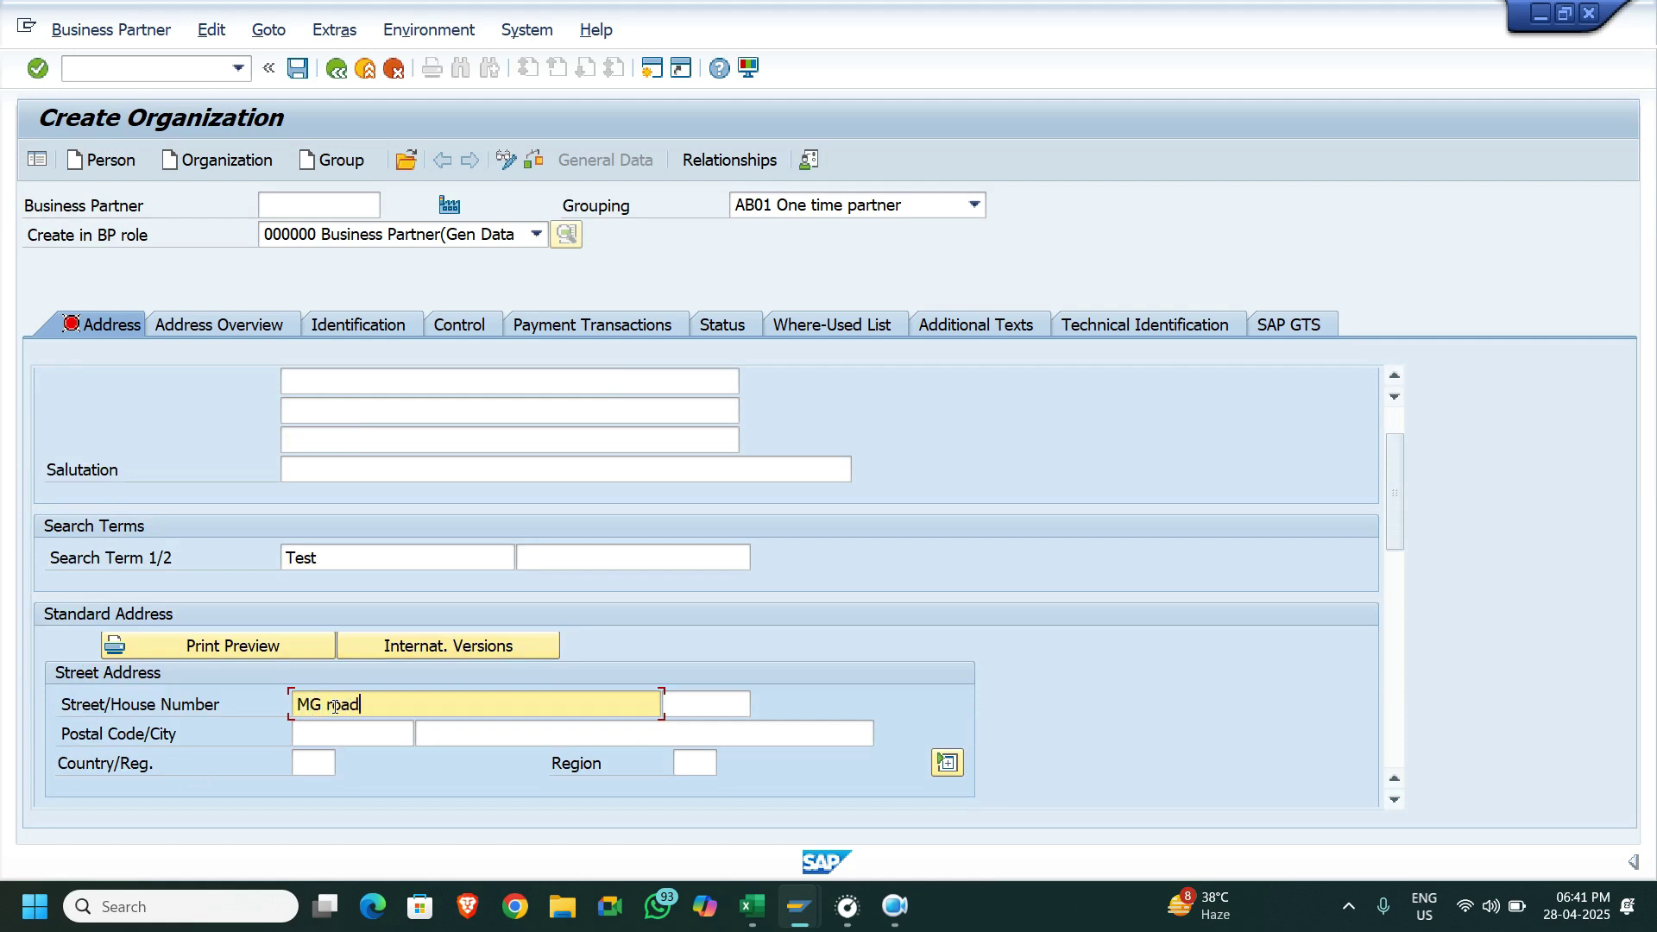
{"action": "key", "text": "Tab"}
{"action": "key", "text": "Down"}
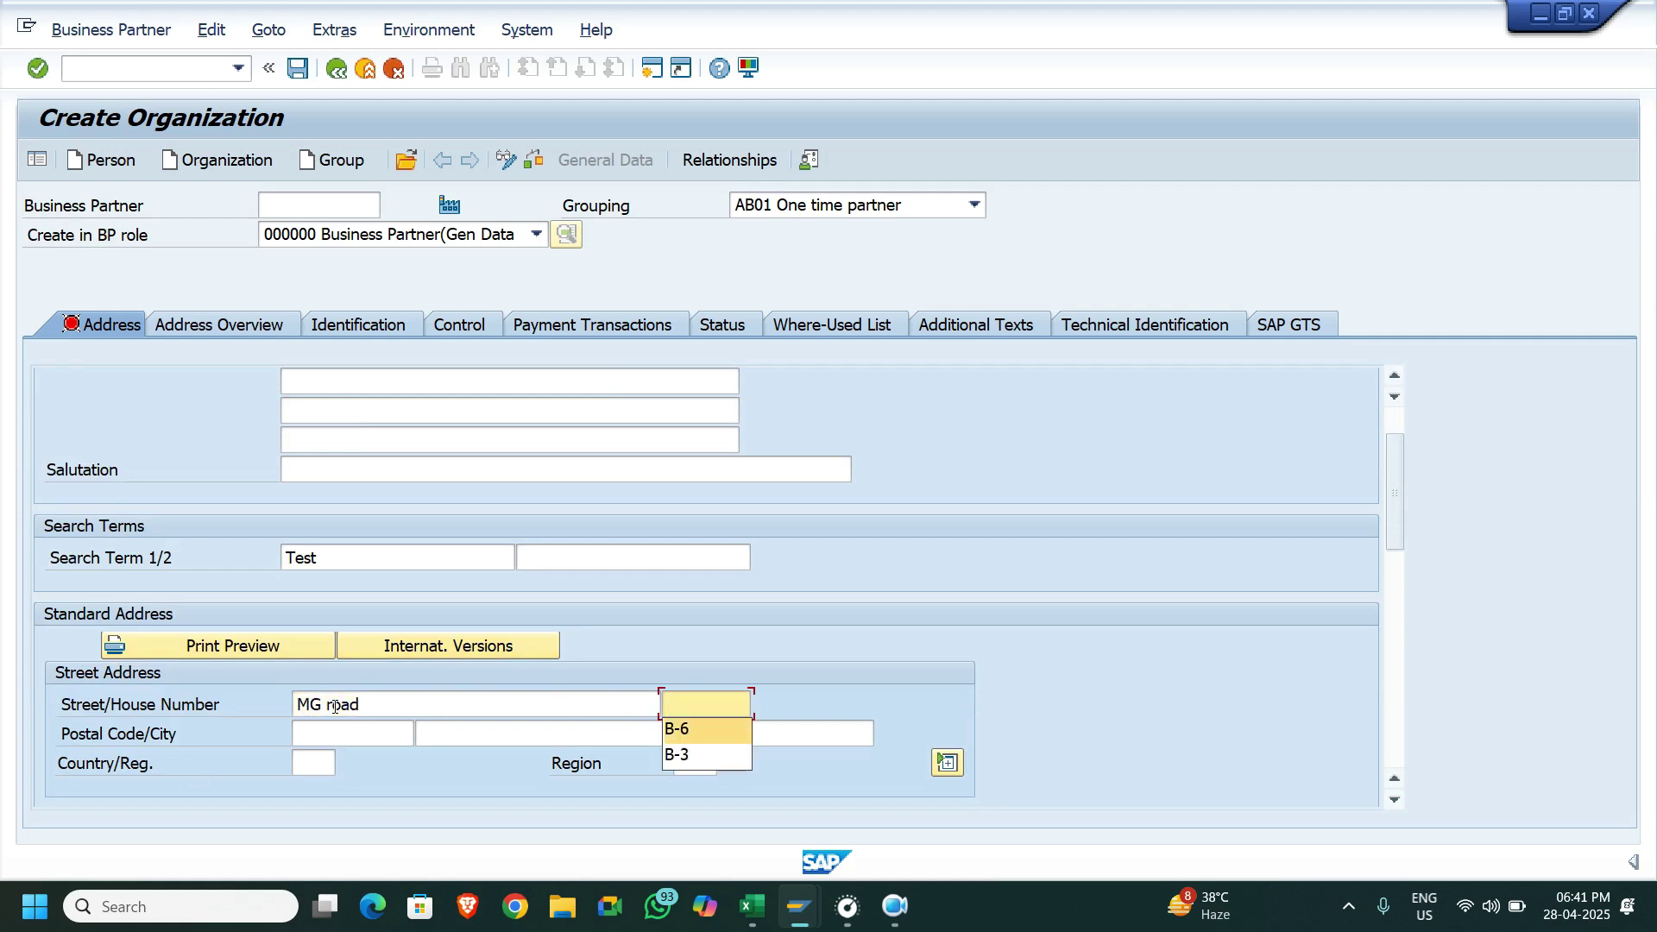
{"action": "key", "text": "Tab"}
{"action": "key", "text": "Down"}
{"action": "key", "text": "Return"}
{"action": "key", "text": "Tab"}
{"action": "key", "text": "Down"}
{"action": "key", "text": "Return"}
{"action": "key", "text": "Tab"}
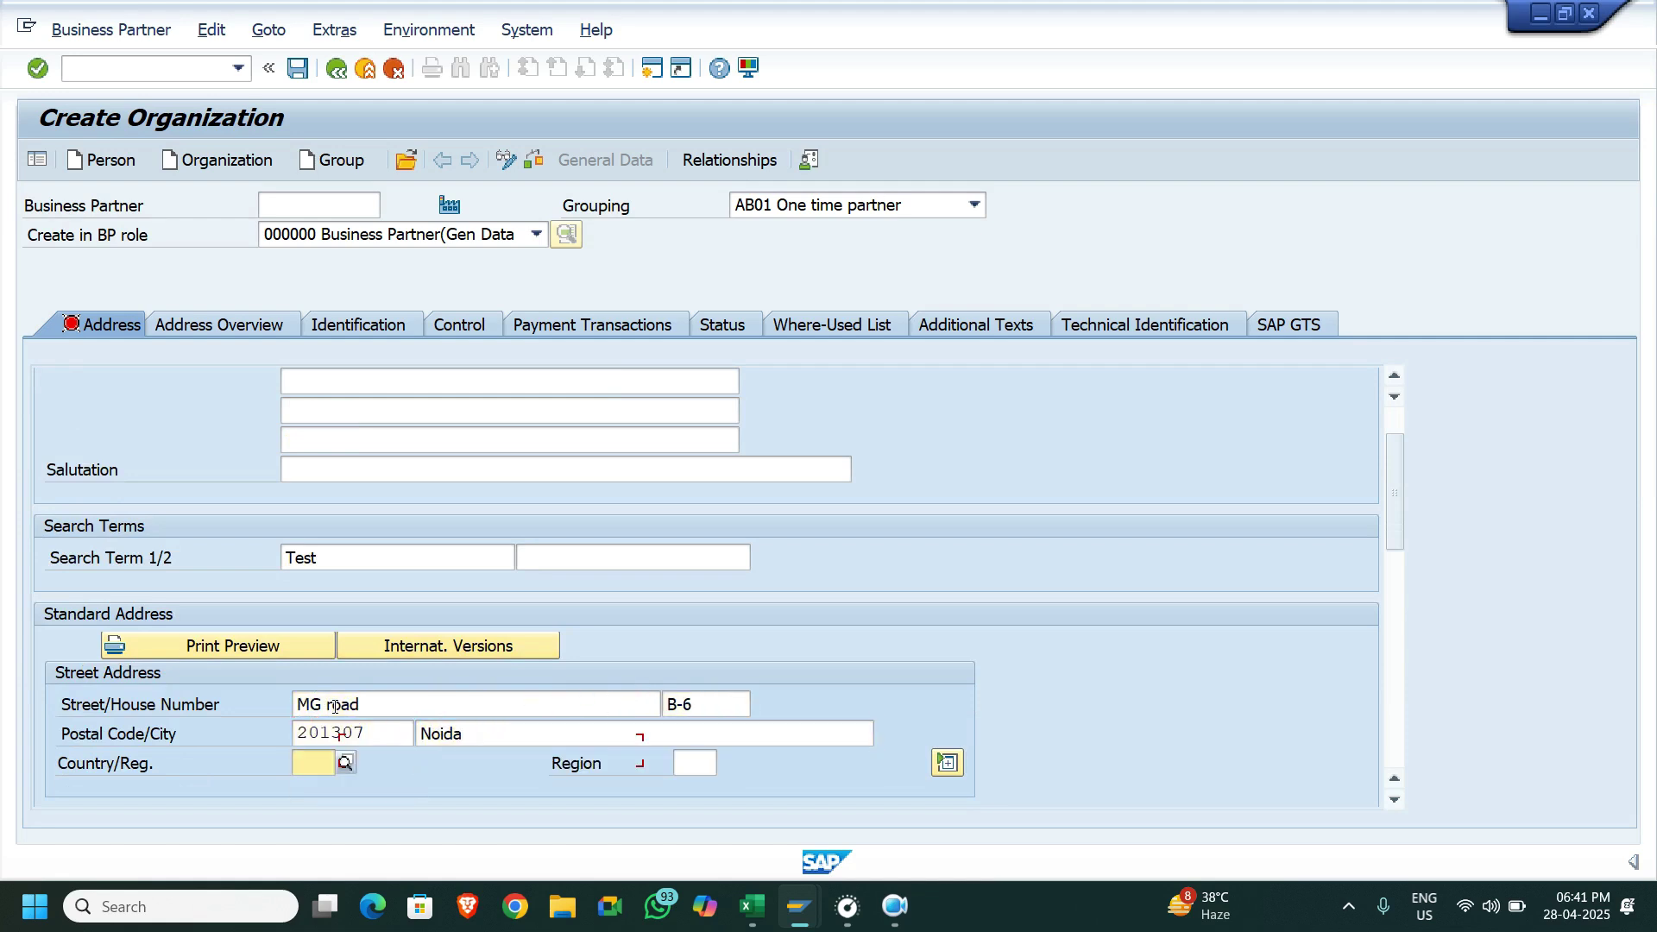
{"action": "key", "text": "Down"}
{"action": "key", "text": "Return"}
{"action": "key", "text": "Tab"}
{"action": "key", "text": "Down"}
{"action": "key", "text": "Return"}
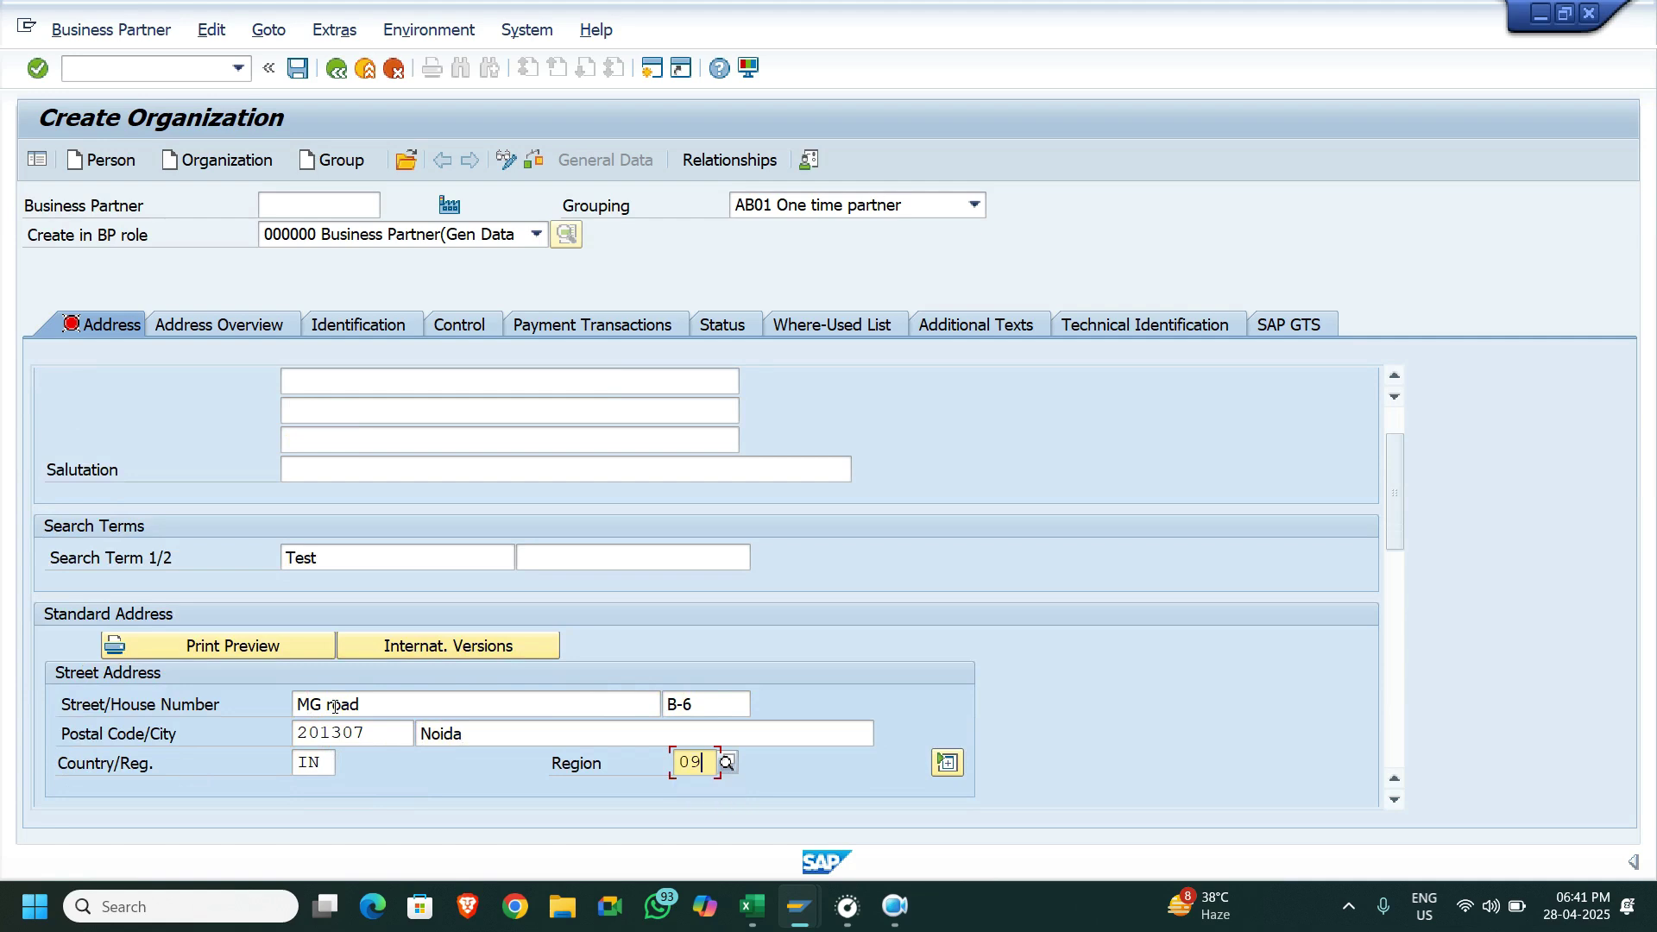
Set the organization's communication language to EN English
{"action": "left_click_drag", "start_coordinate": [1402, 492], "coordinate": [1406, 568]}
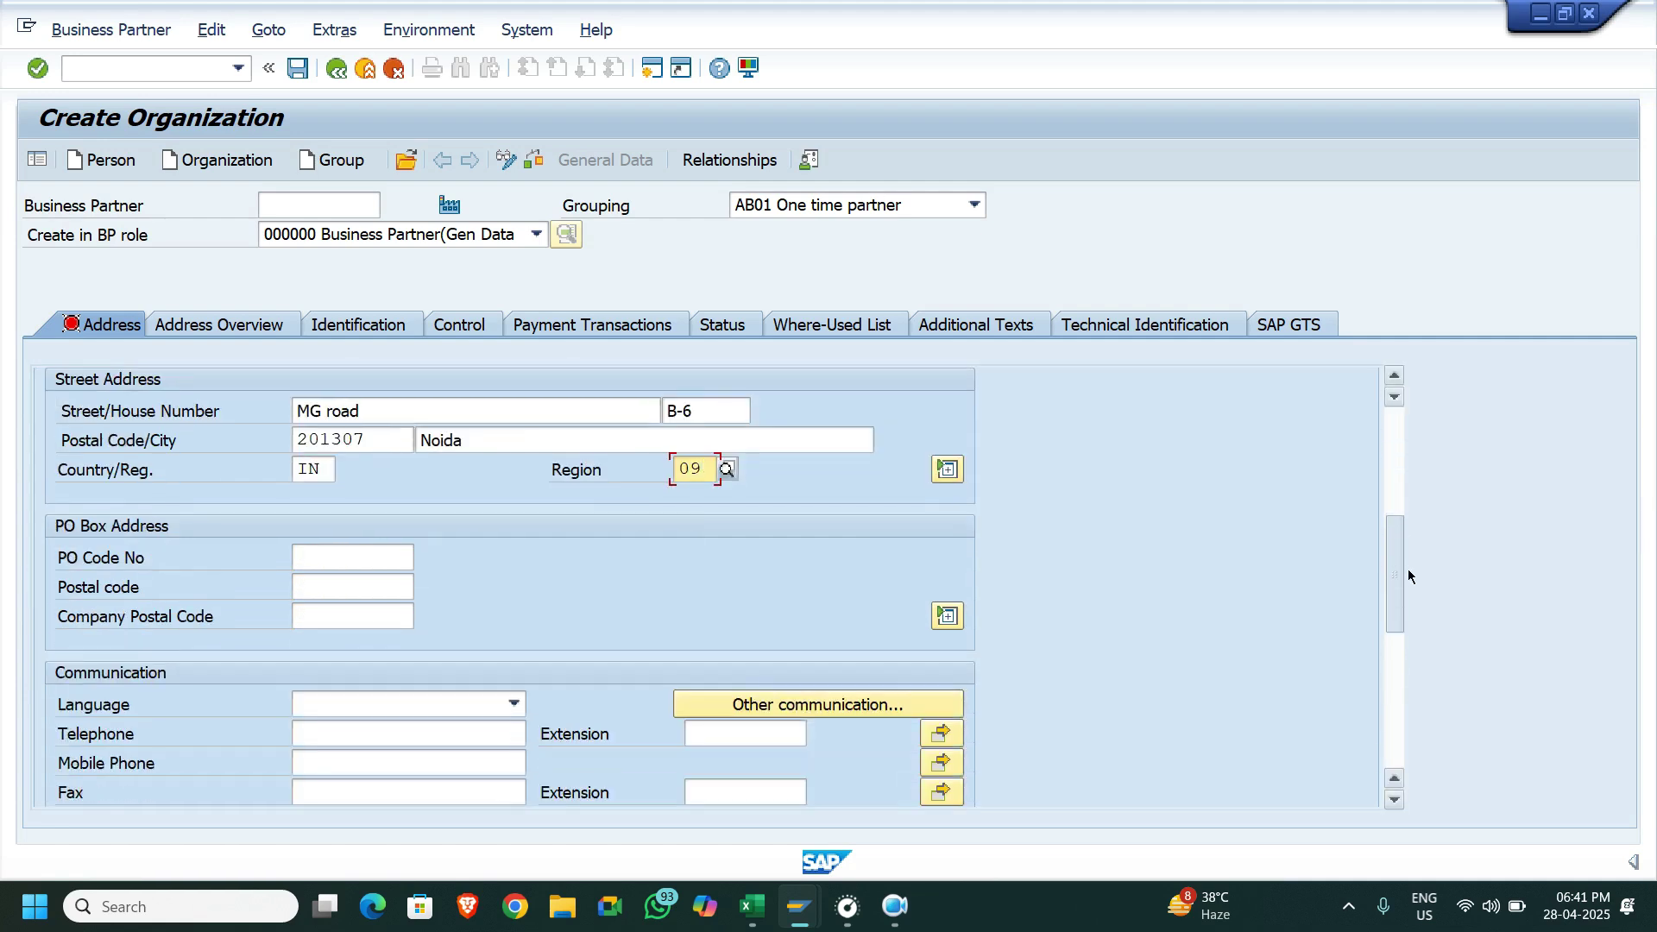
{"action": "left_click", "coordinate": [478, 709]}
{"action": "key", "text": "e"}
{"action": "key", "text": "n"}
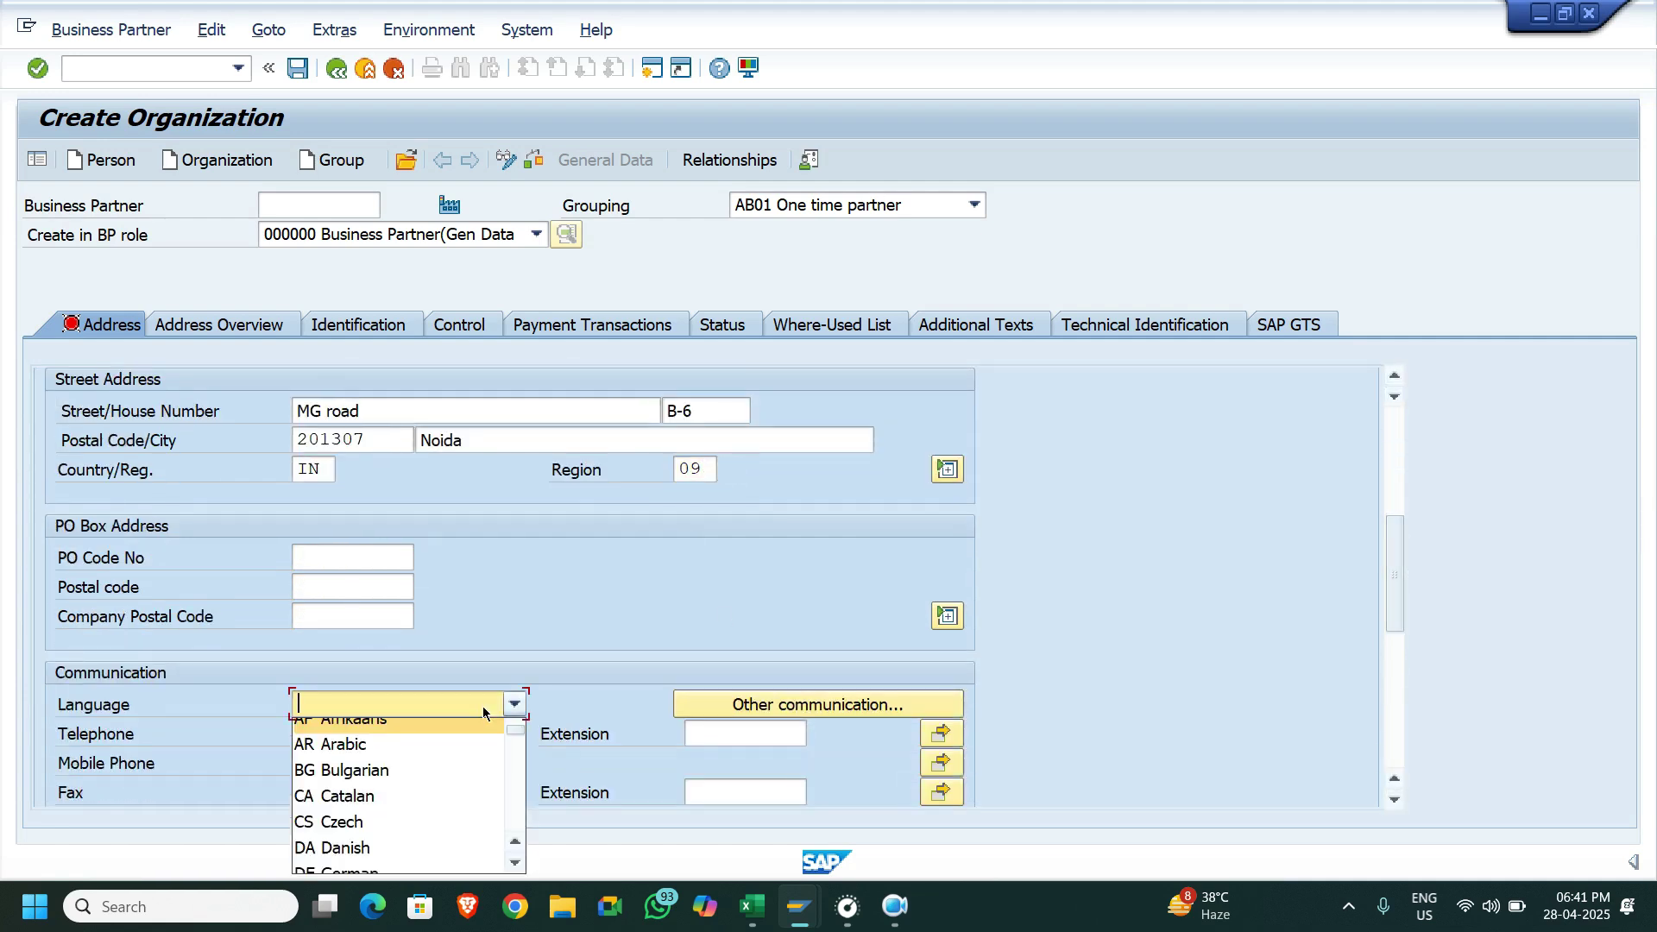
{"action": "key", "text": "Return"}
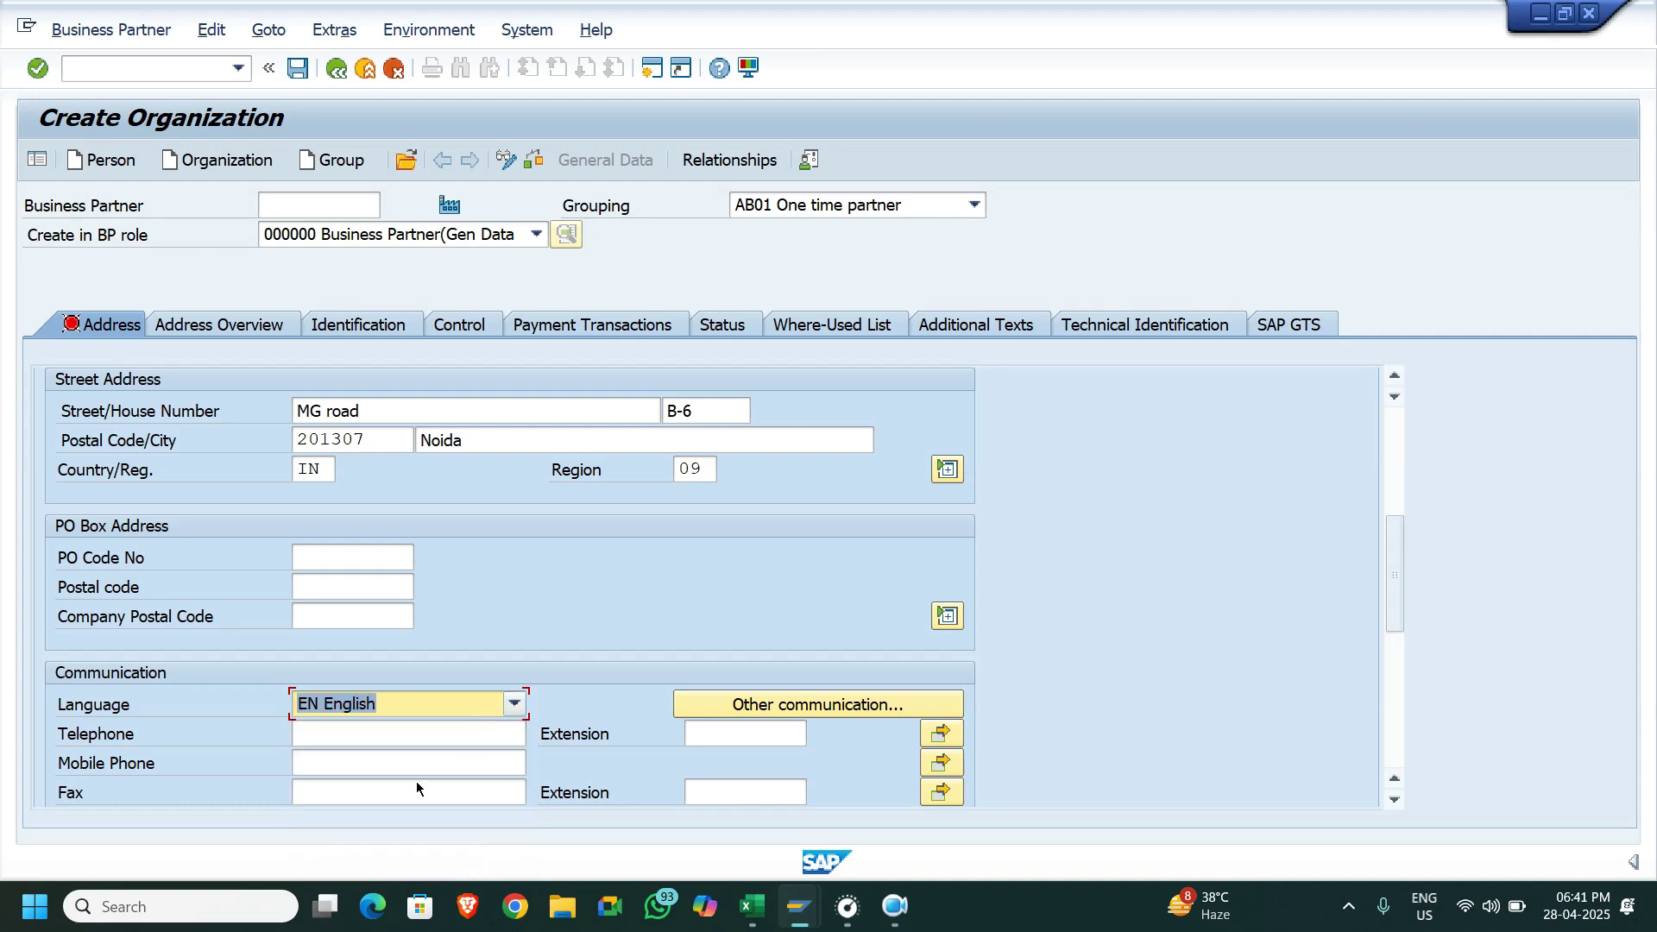
Fill in the mobile phone number from the suggested entries and save the new business partner
{"action": "left_click", "coordinate": [396, 762]}
{"action": "left_click", "coordinate": [397, 763]}
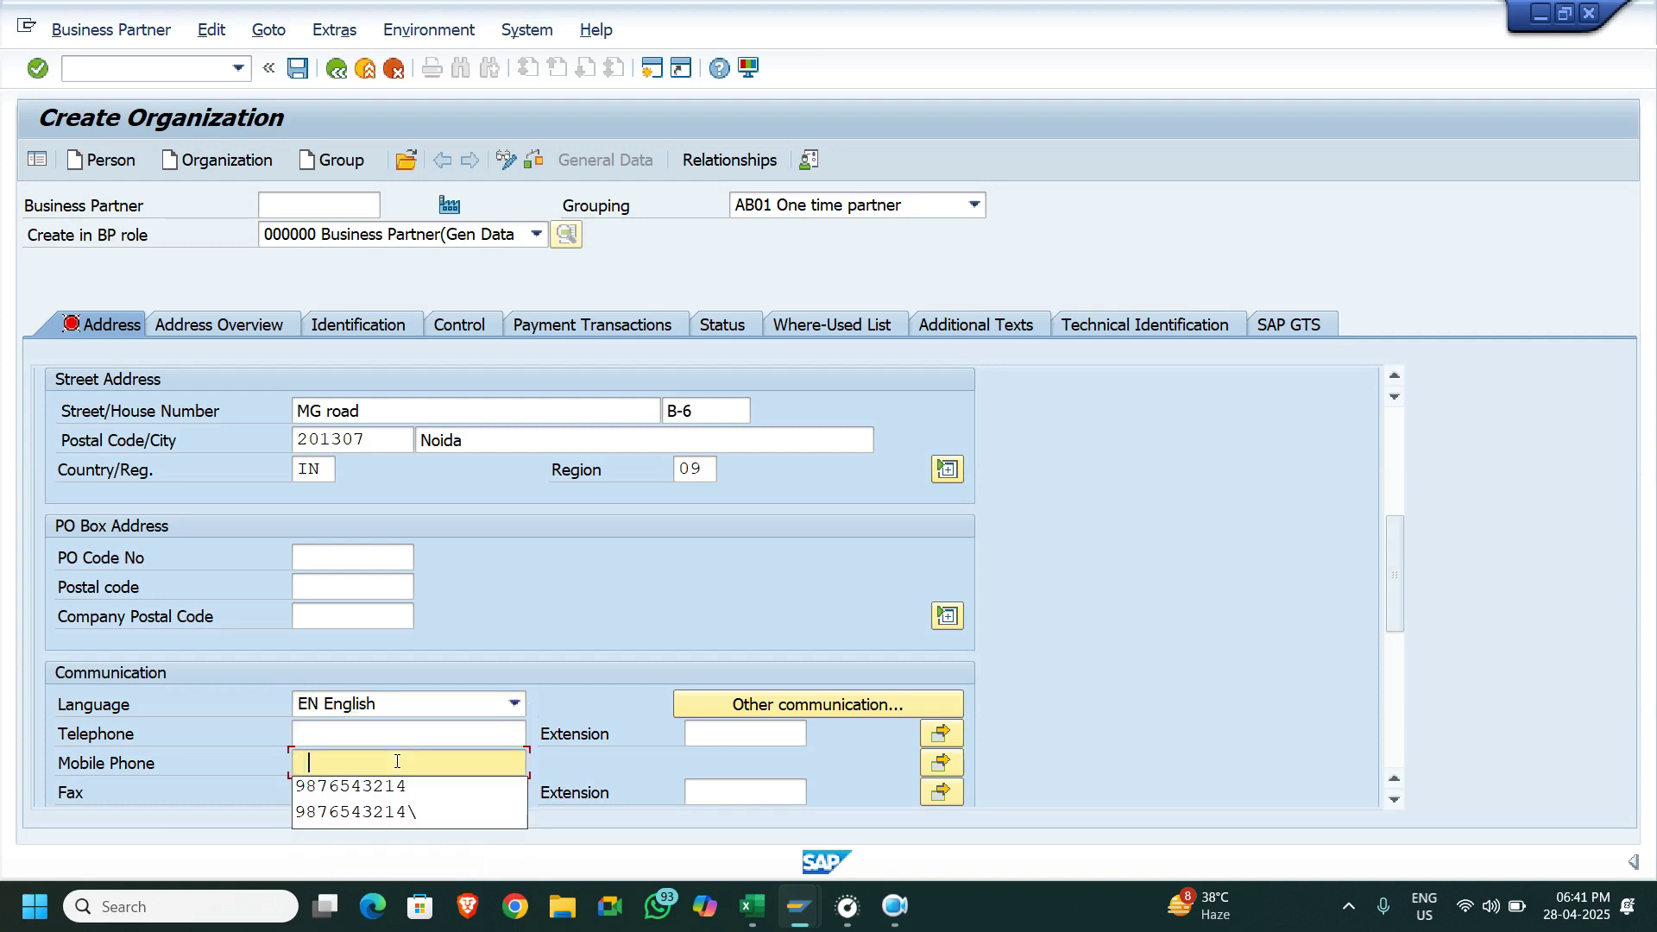
{"action": "key", "text": "Down"}
{"action": "key", "text": "Return"}
{"action": "key", "text": "Return"}
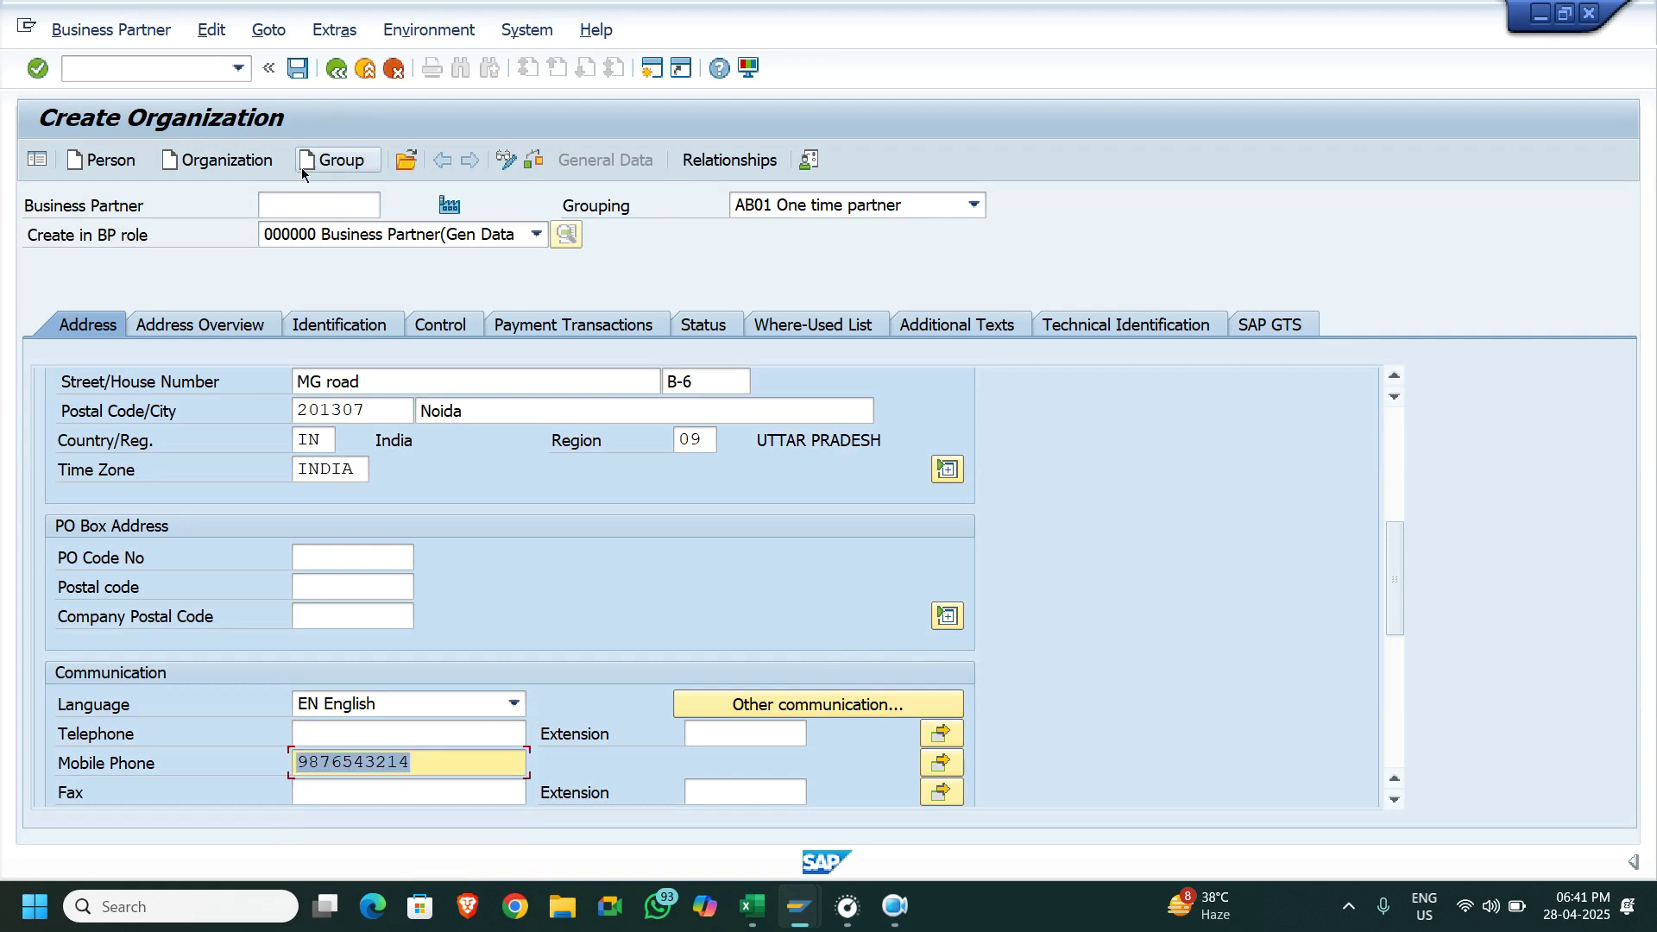
{"action": "left_click", "coordinate": [299, 74]}
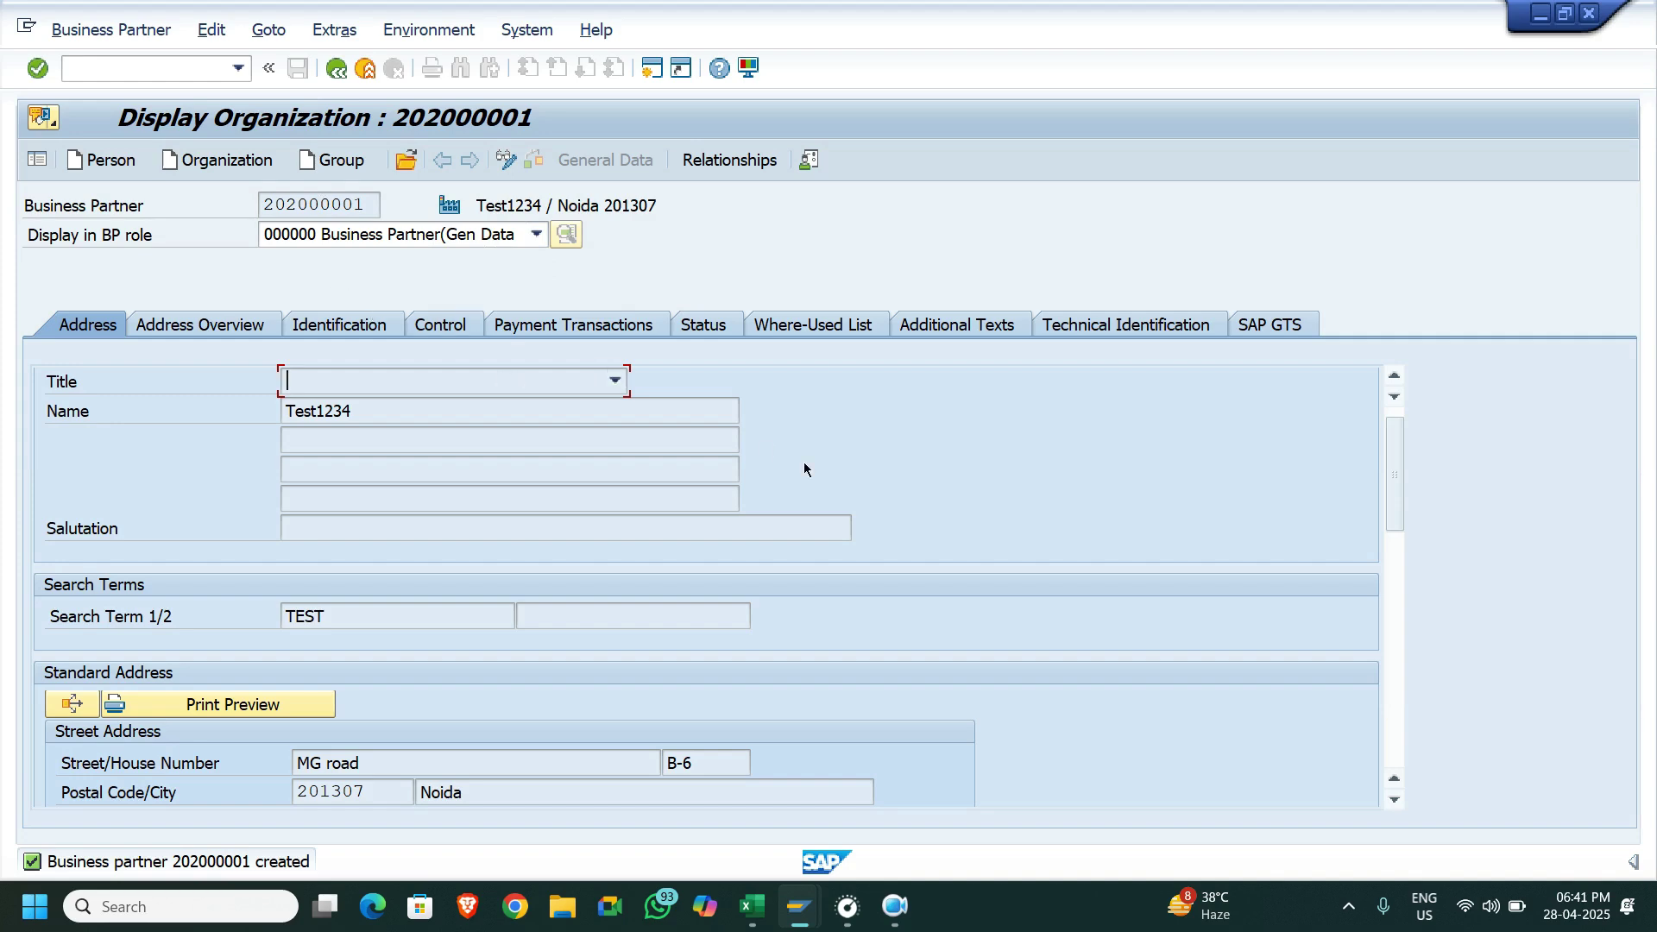
Add BP role FLVN00 BP ROLE FOR VENDOR to the new business partner and try to save it from the vendor general data
{"action": "left_click", "coordinate": [505, 160]}
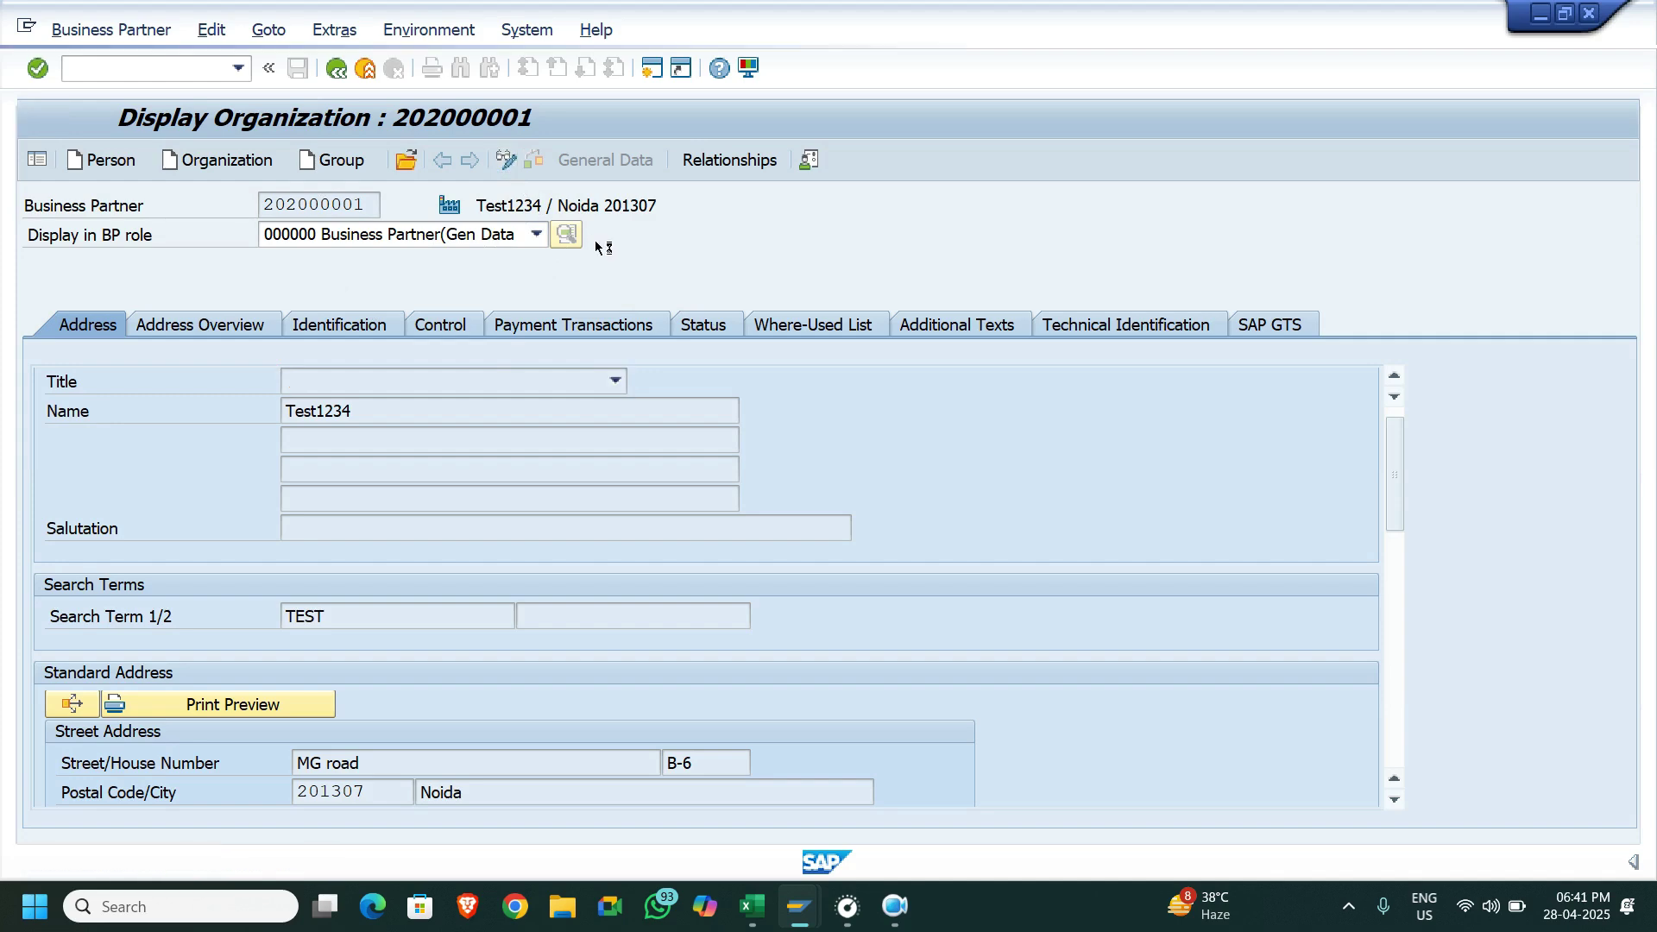
{"action": "left_click", "coordinate": [537, 234]}
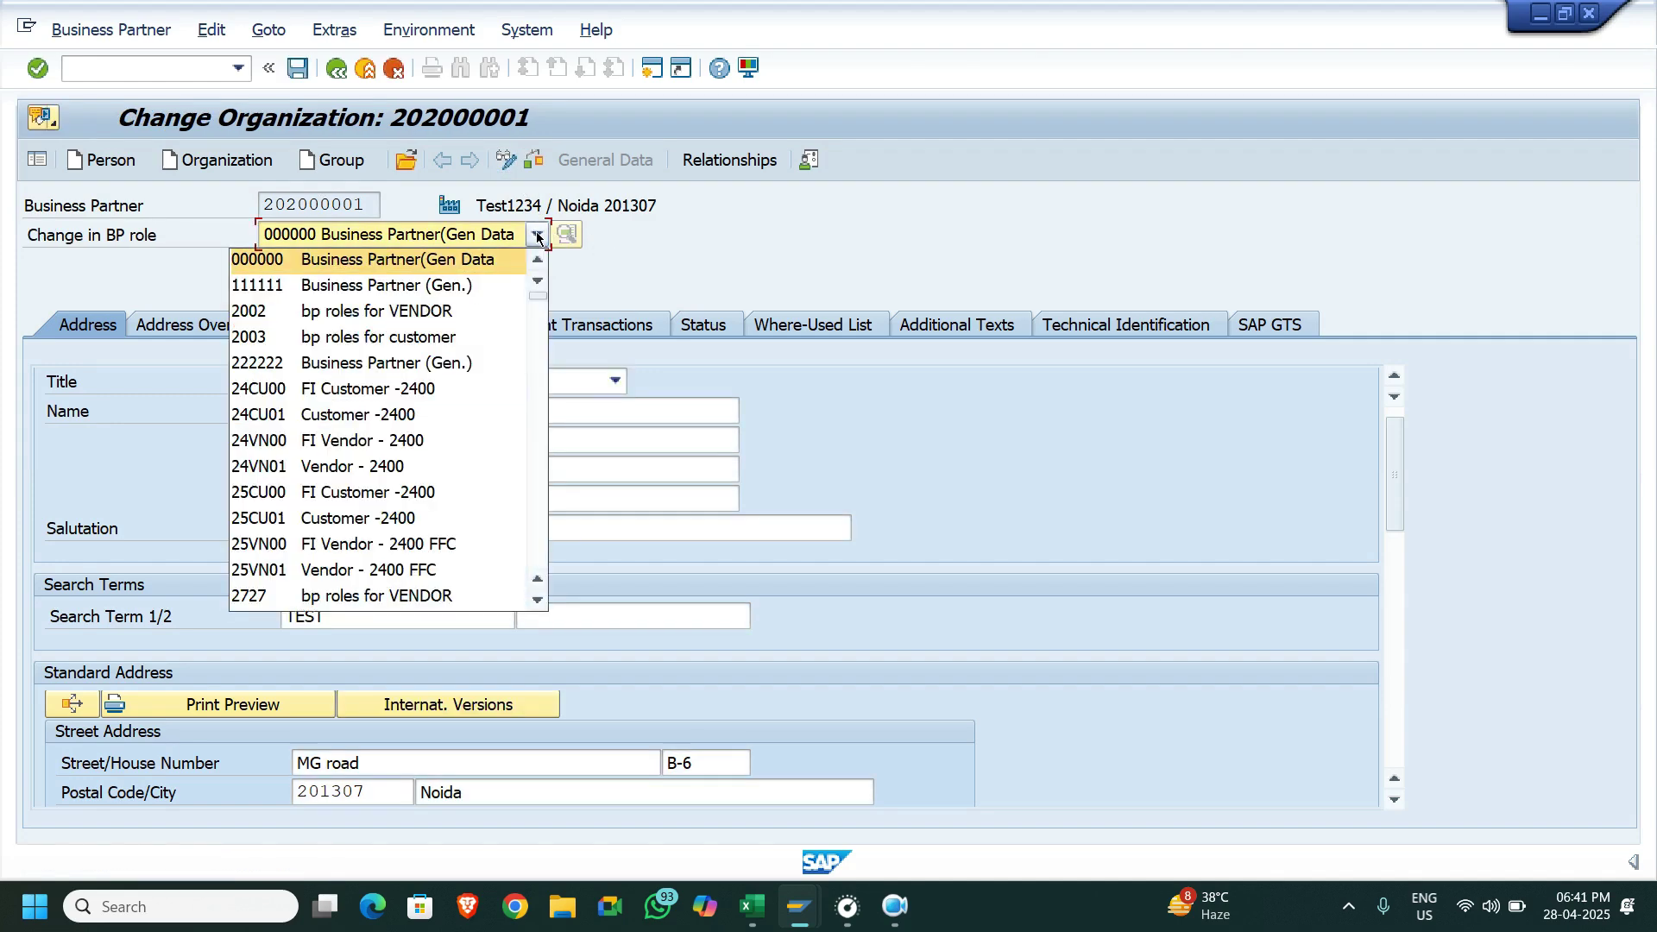
{"action": "key", "text": "d"}
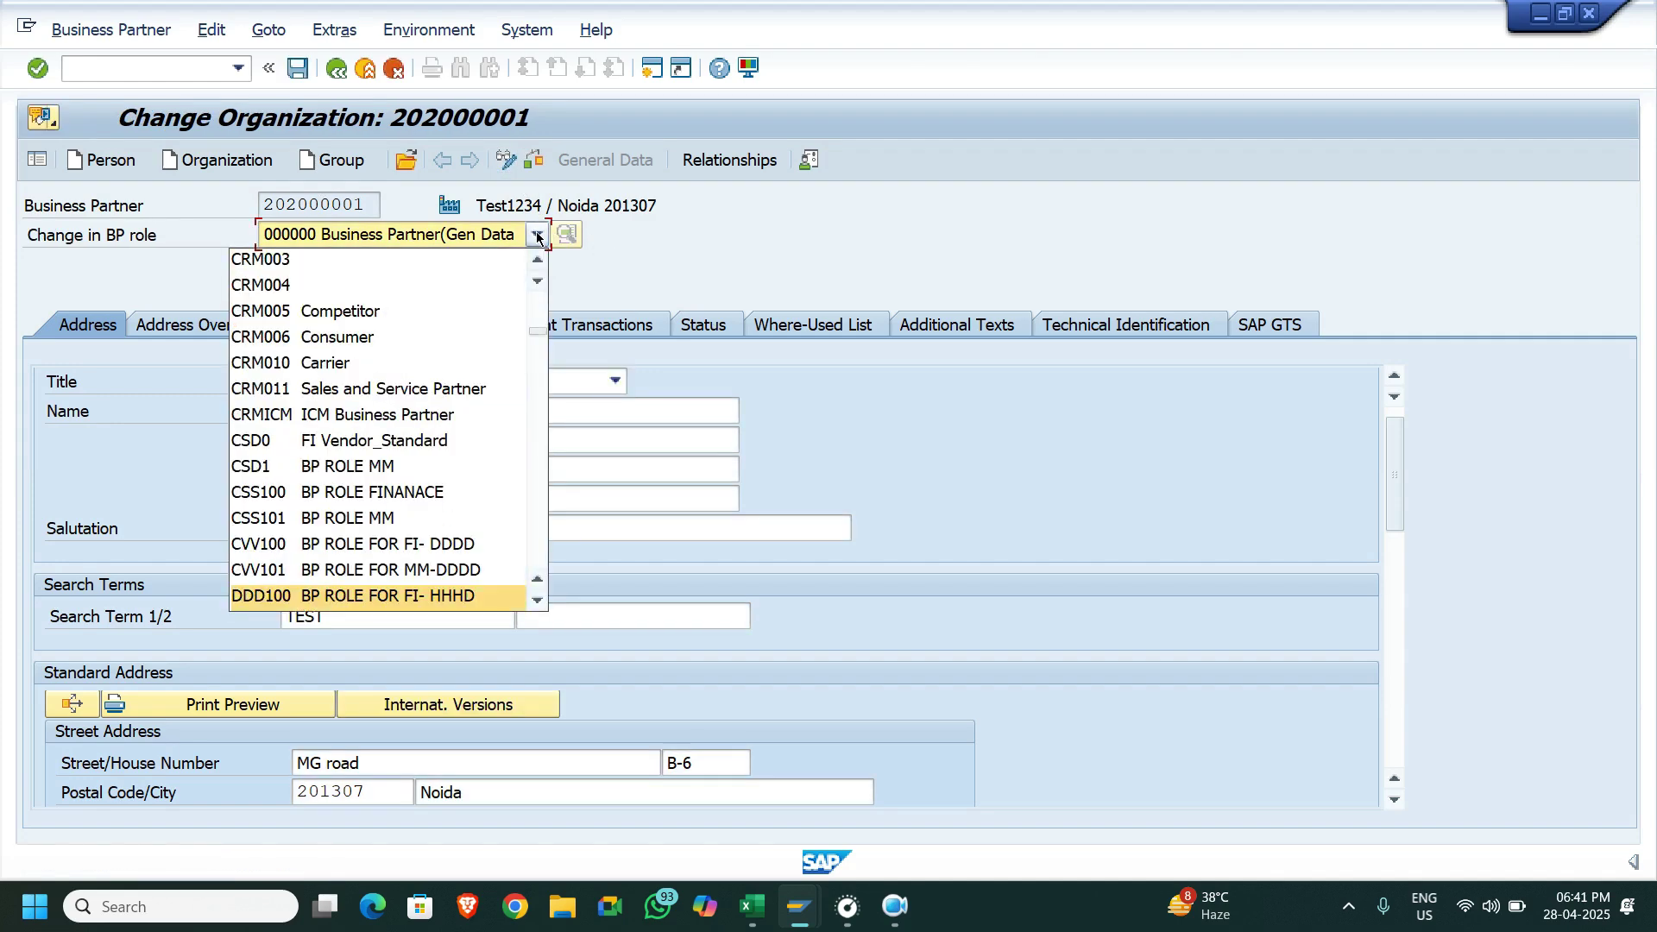
{"action": "key", "text": "f"}
{"action": "key", "text": "l"}
{"action": "key", "text": "v"}
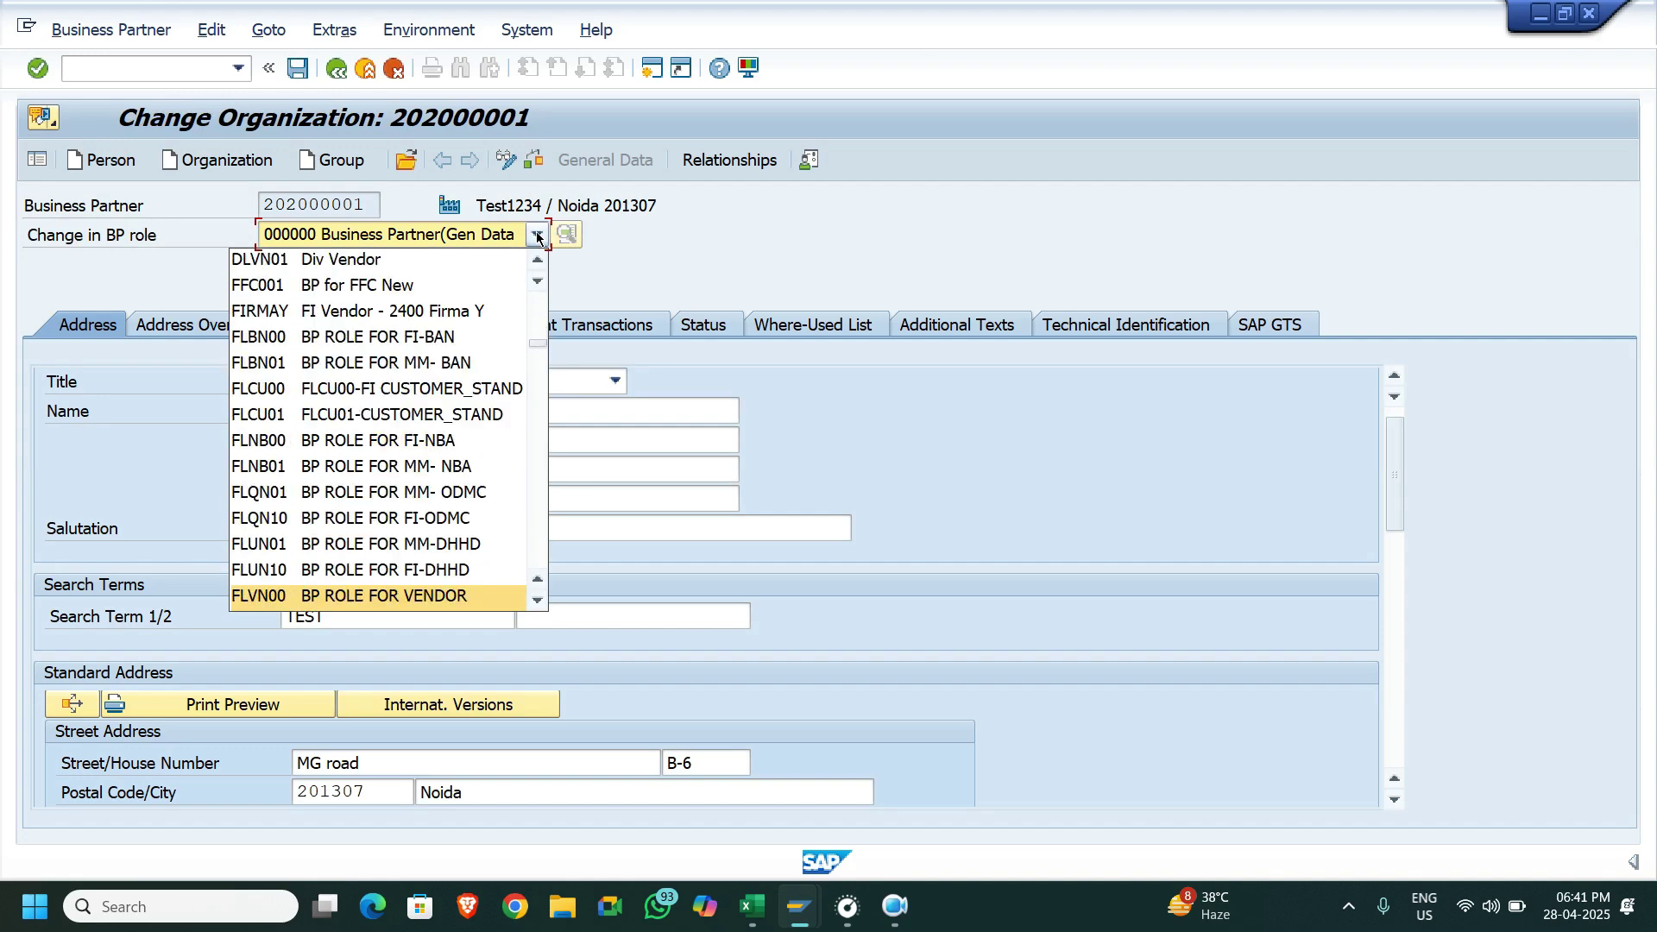
{"action": "left_click", "coordinate": [328, 597]}
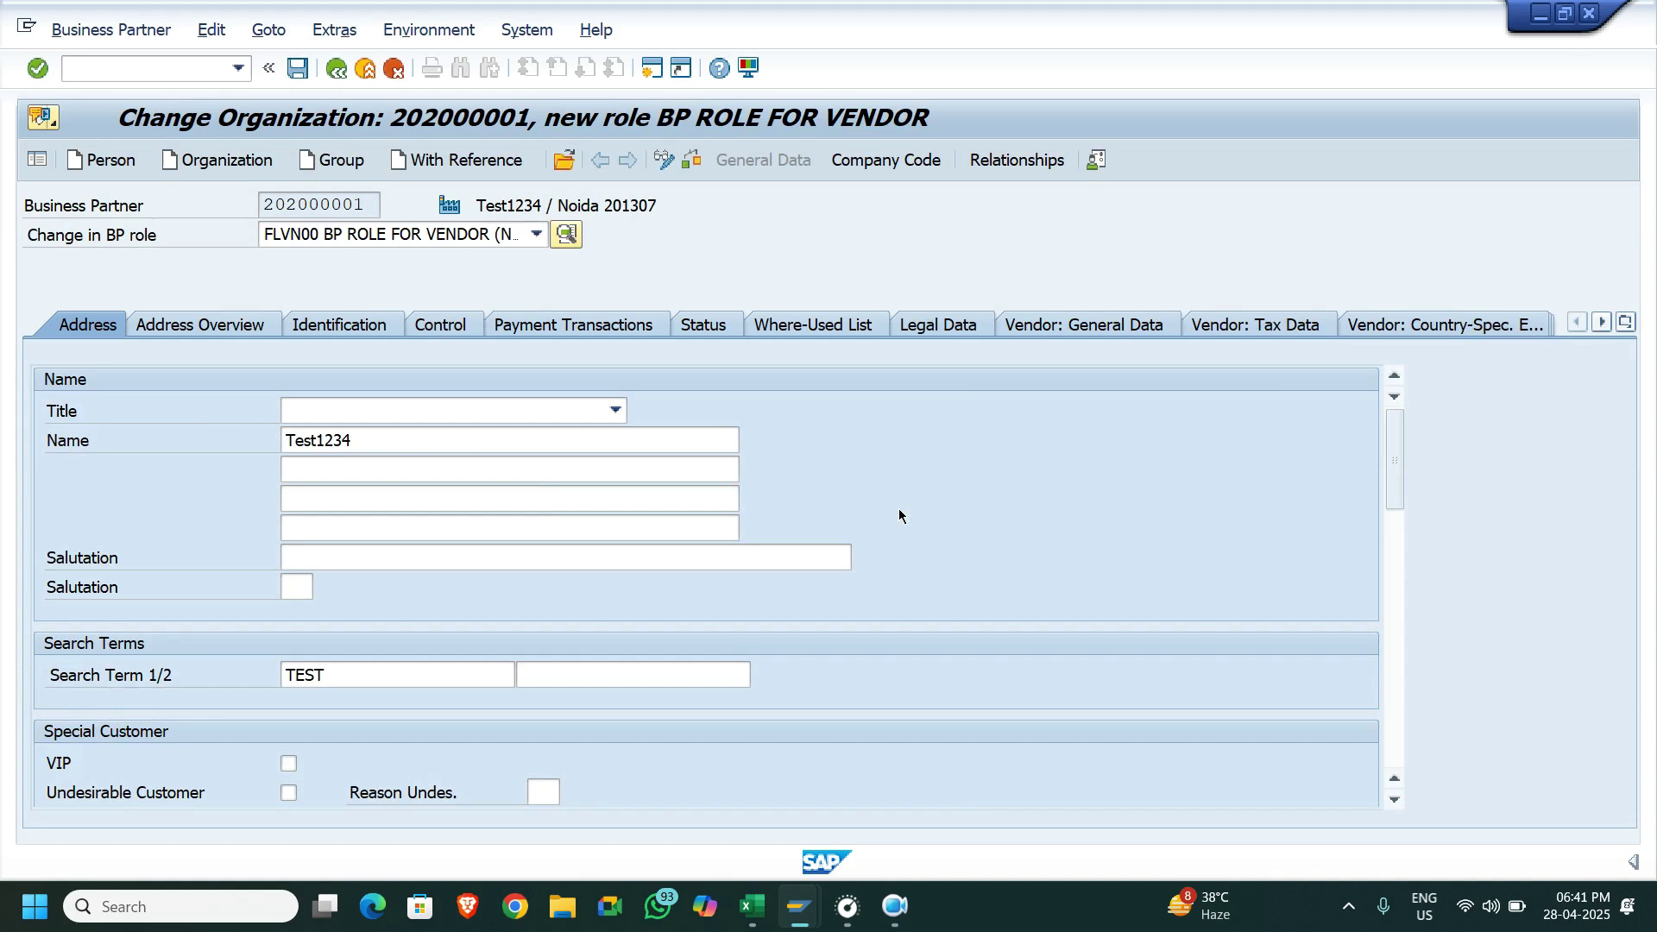
{"action": "left_click", "coordinate": [1051, 335]}
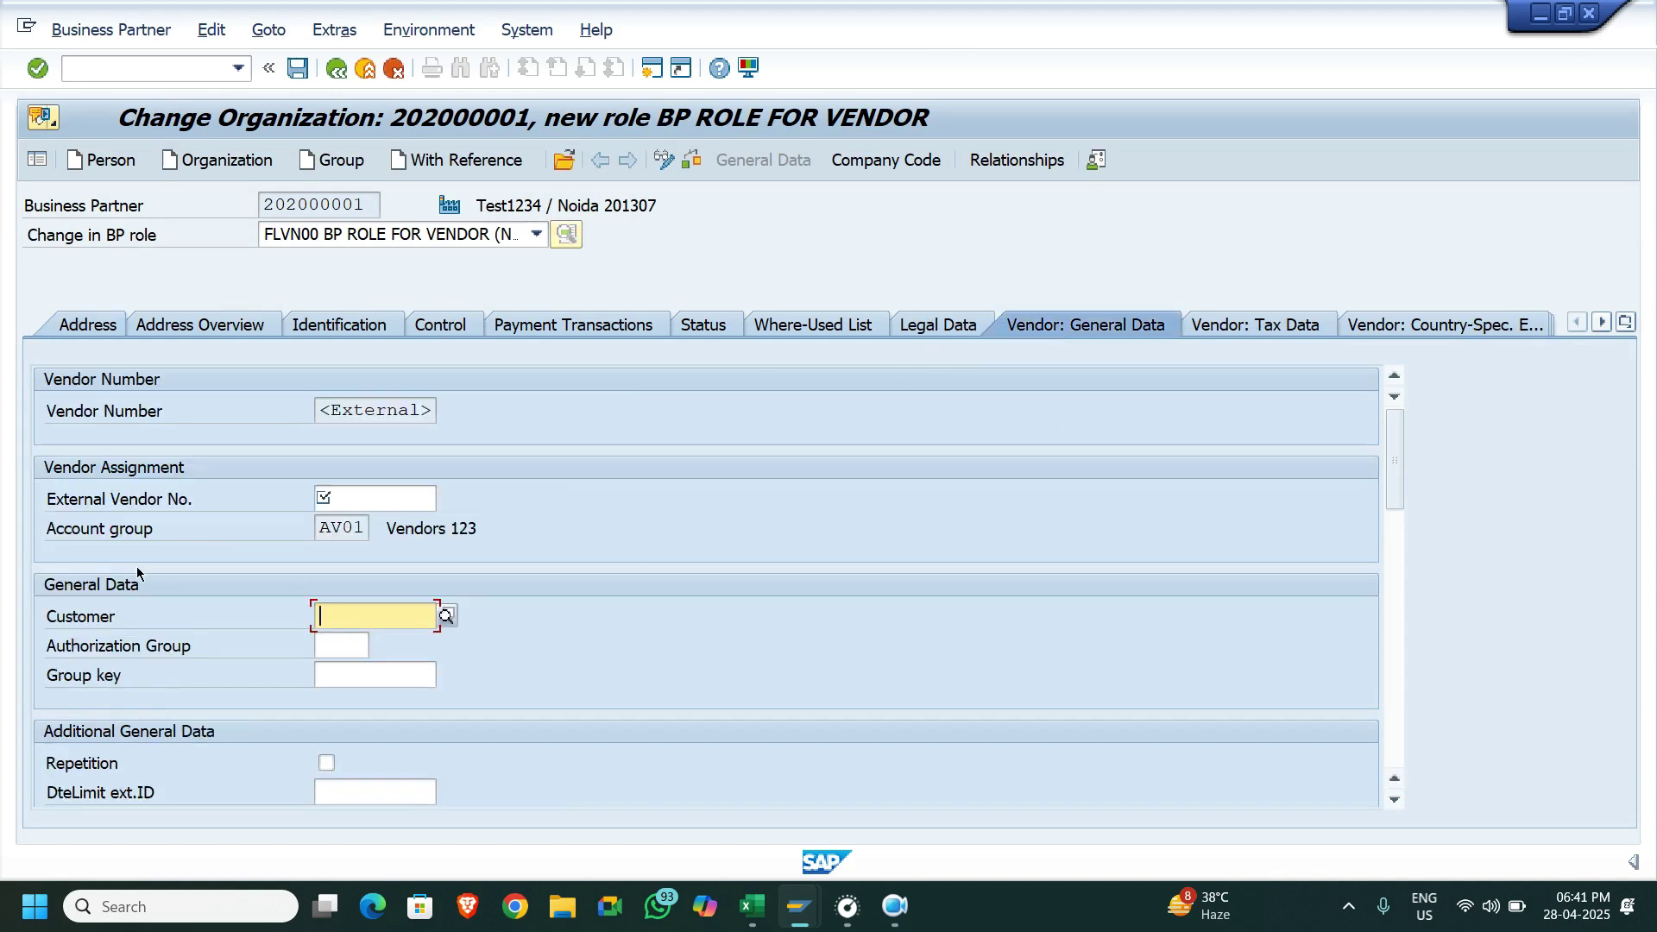
{"action": "left_click", "coordinate": [297, 68]}
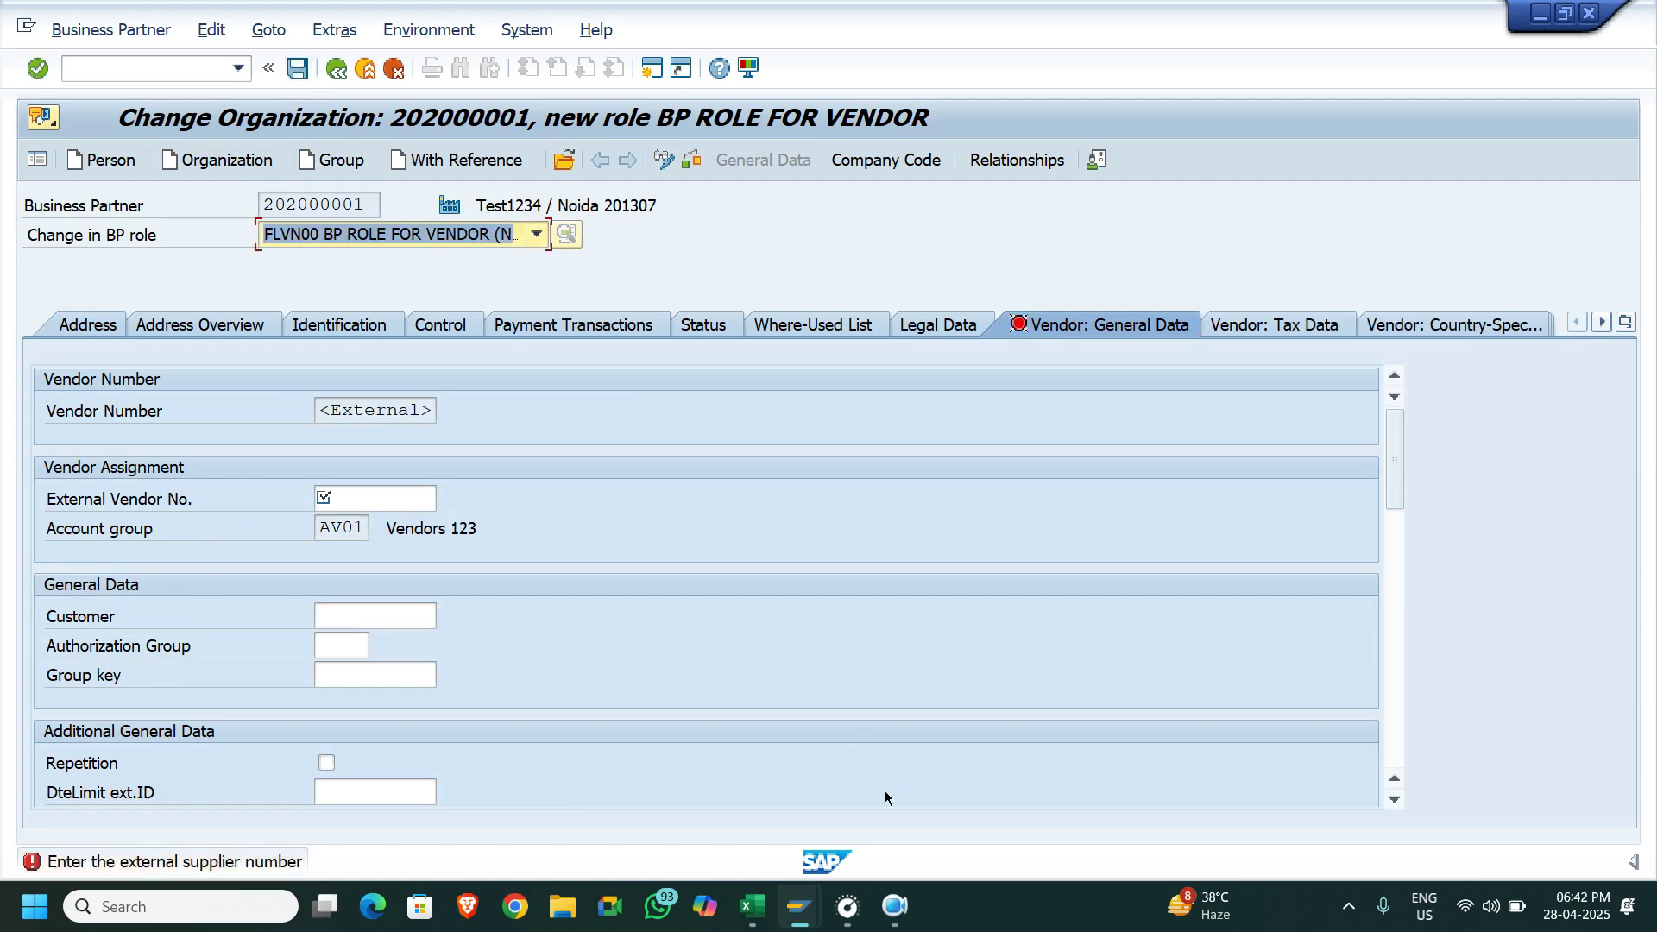
Check the start and end numbers of external interval BP in the vendor number ranges
{"action": "mouse_move", "coordinate": [799, 906]}
{"action": "left_click", "coordinate": [781, 828]}
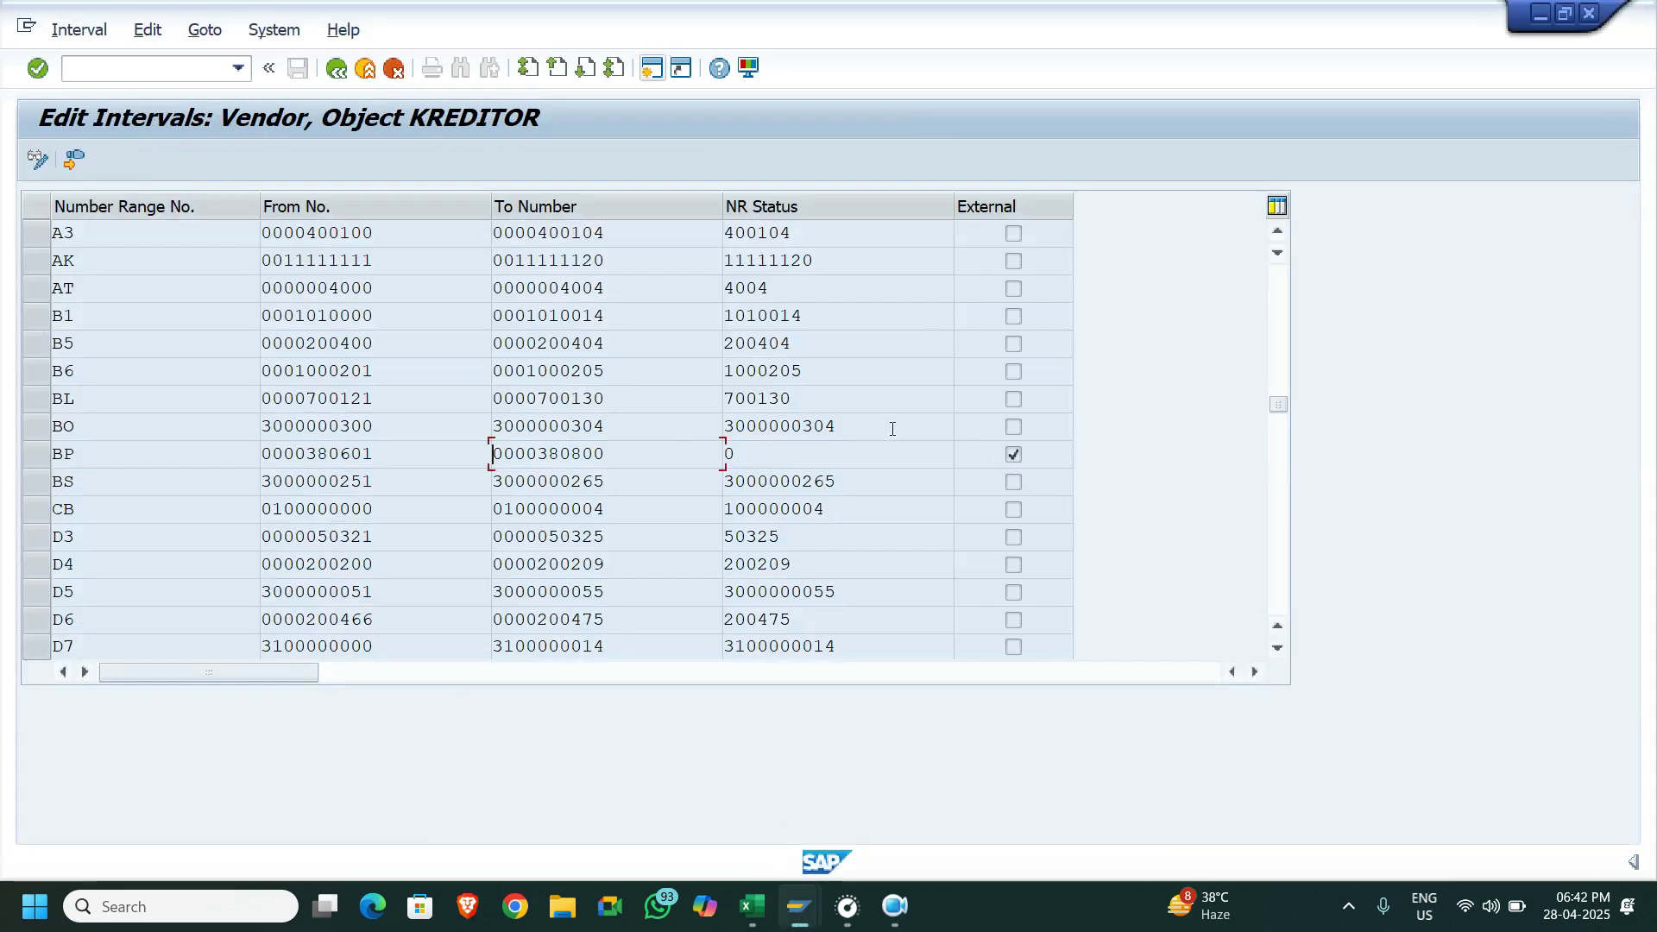
{"action": "left_click_drag", "start_coordinate": [374, 454], "coordinate": [239, 458]}
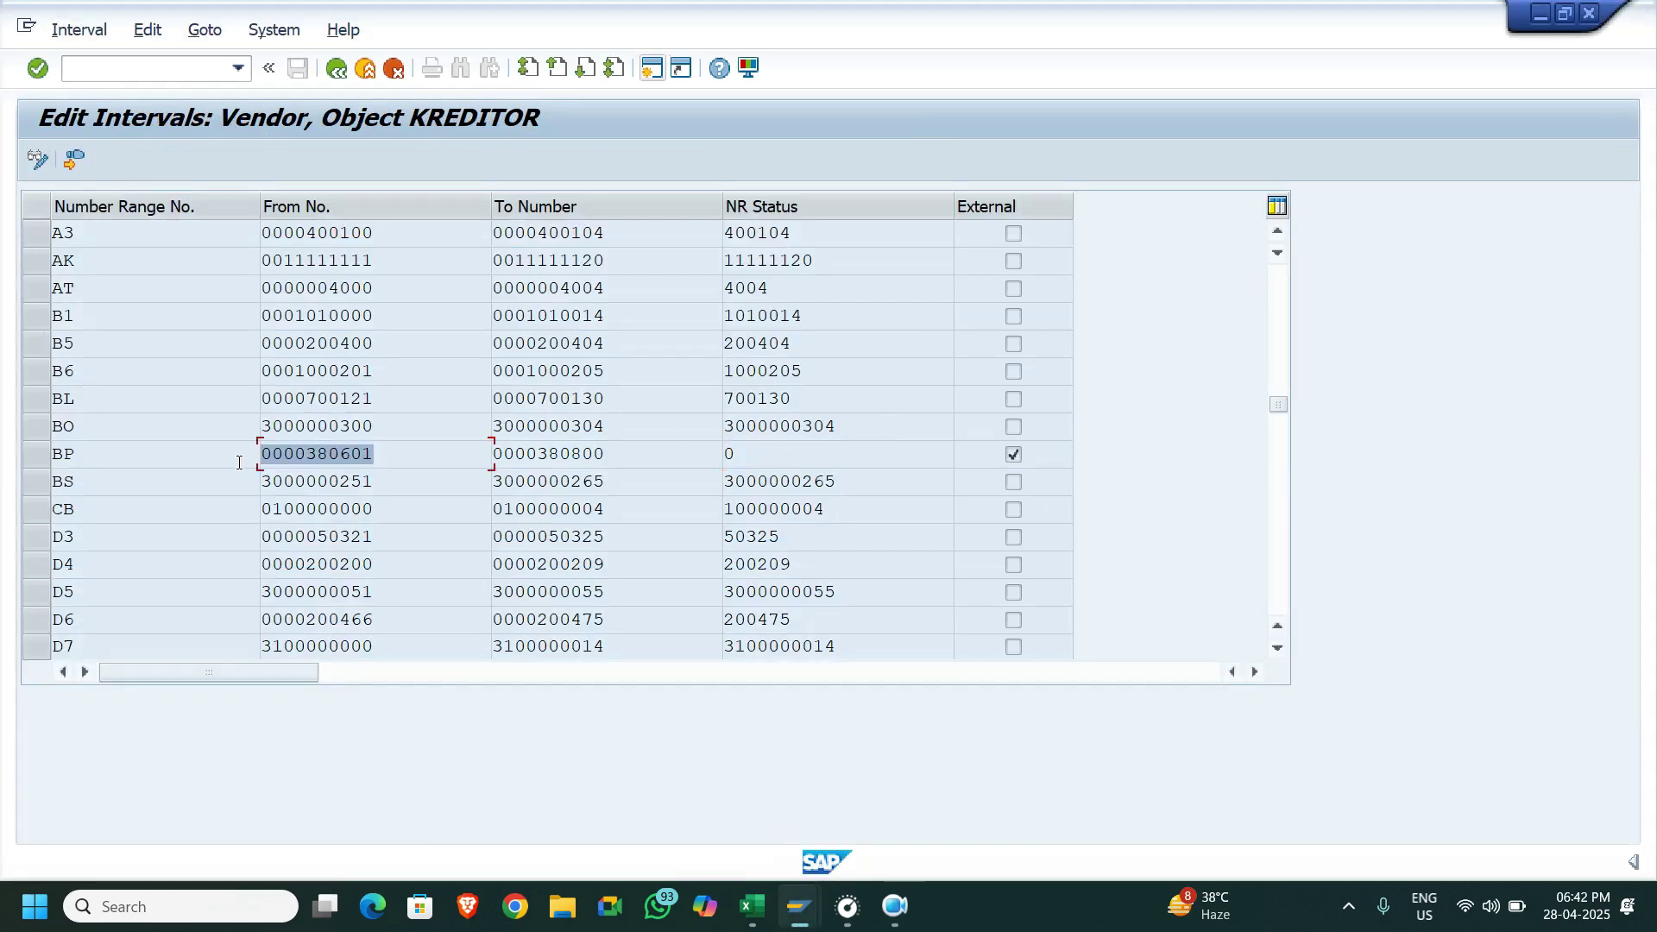
{"action": "left_click", "coordinate": [239, 458]}
{"action": "left_click_drag", "start_coordinate": [417, 451], "coordinate": [192, 441]}
{"action": "left_click_drag", "start_coordinate": [637, 457], "coordinate": [393, 465]}
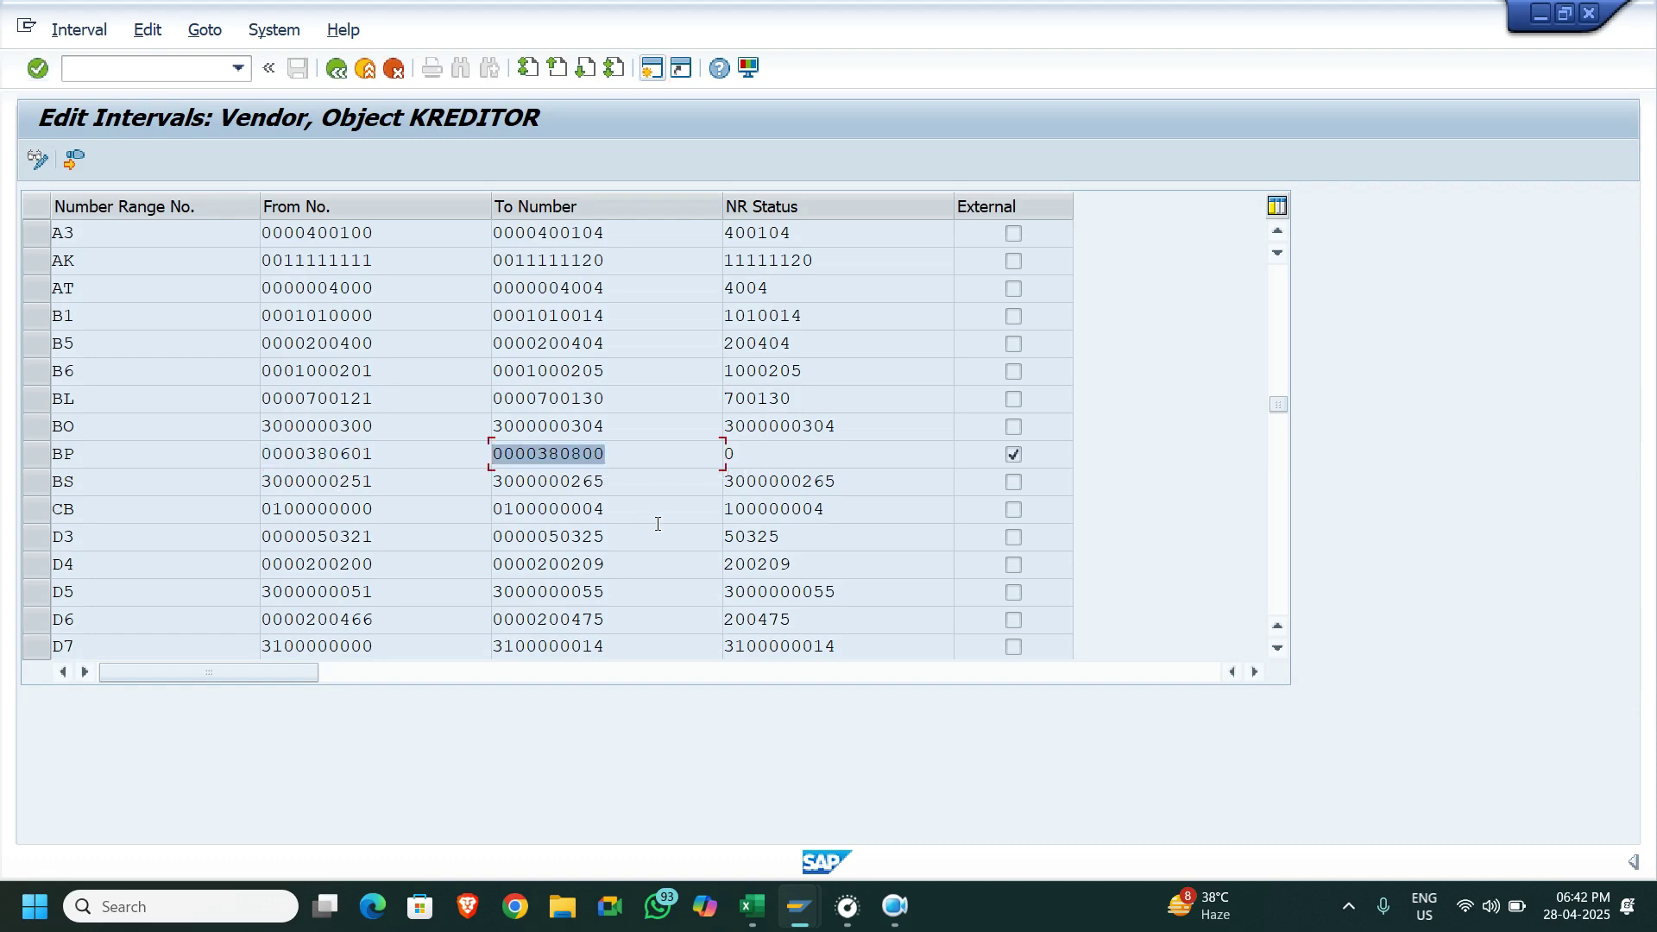
Start transaction SE16N in a new session and load table LFA1
{"action": "left_click", "coordinate": [651, 70]}
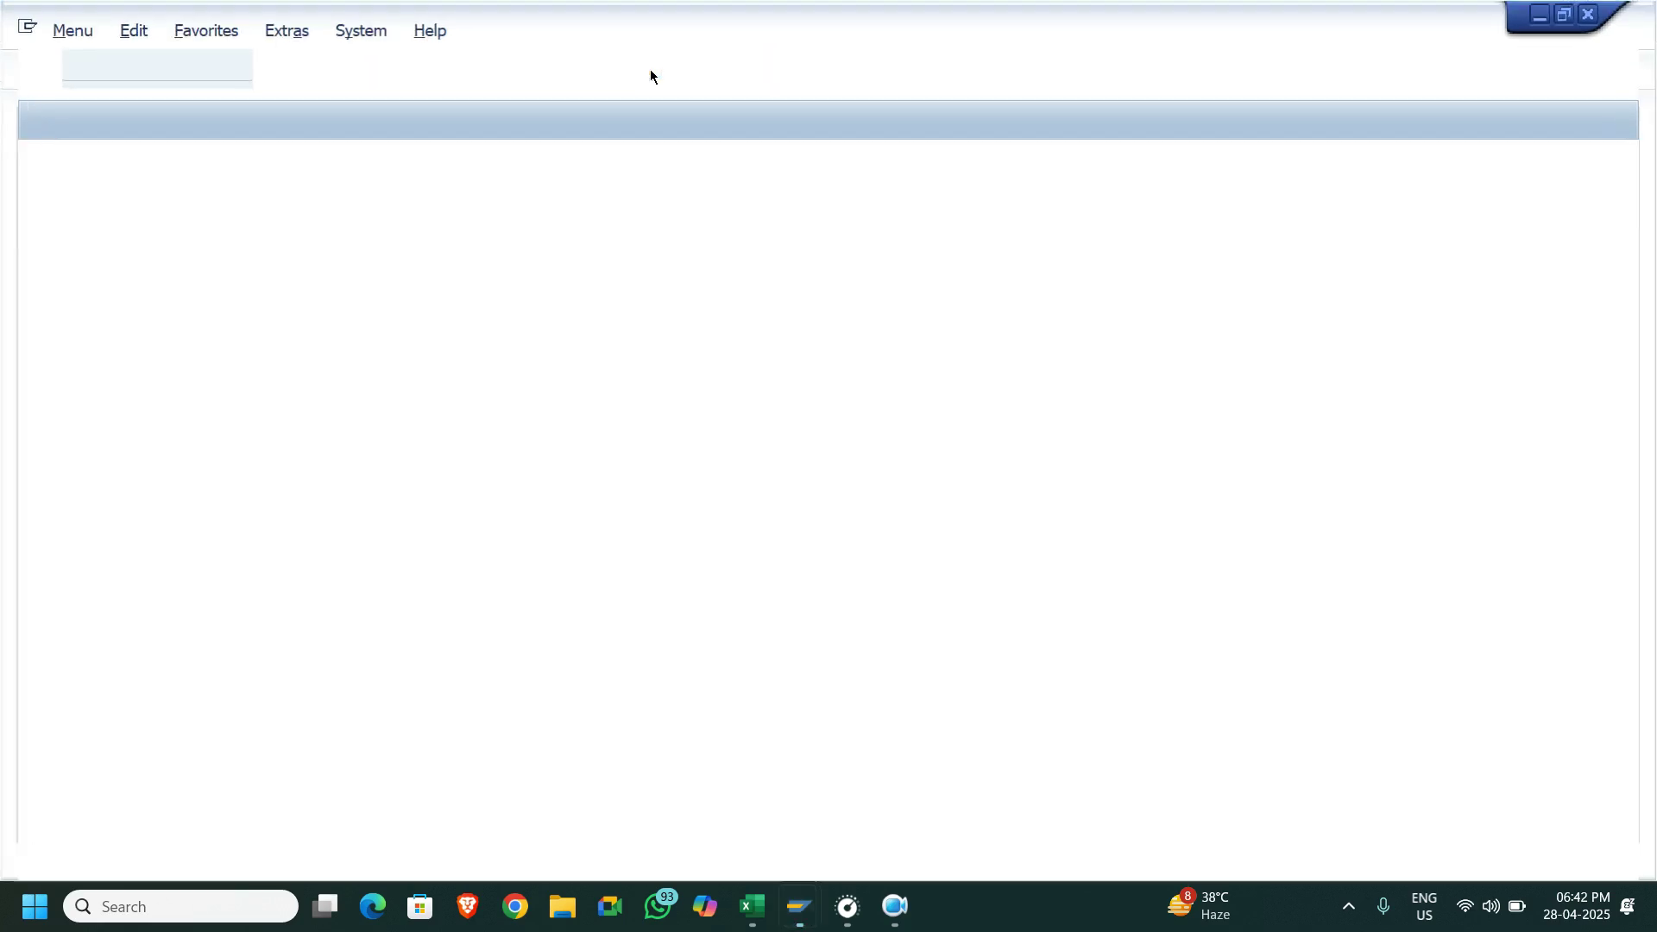
{"action": "type", "text": "se16n"}
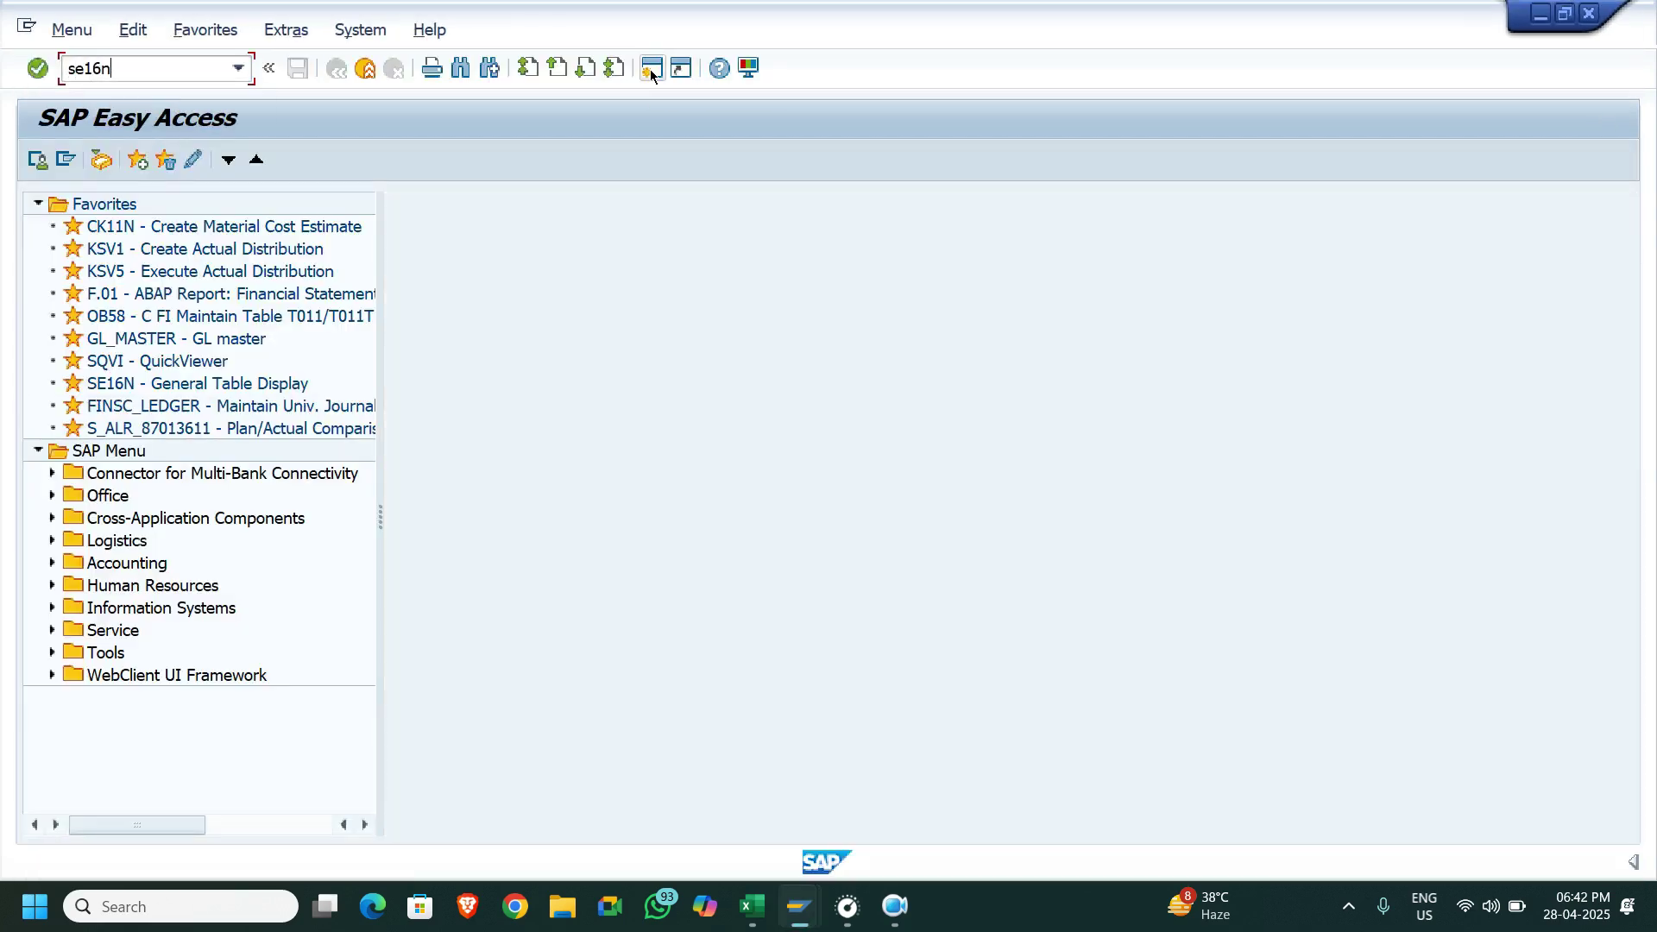
{"action": "key", "text": "Return"}
{"action": "type", "text": "LFA1"}
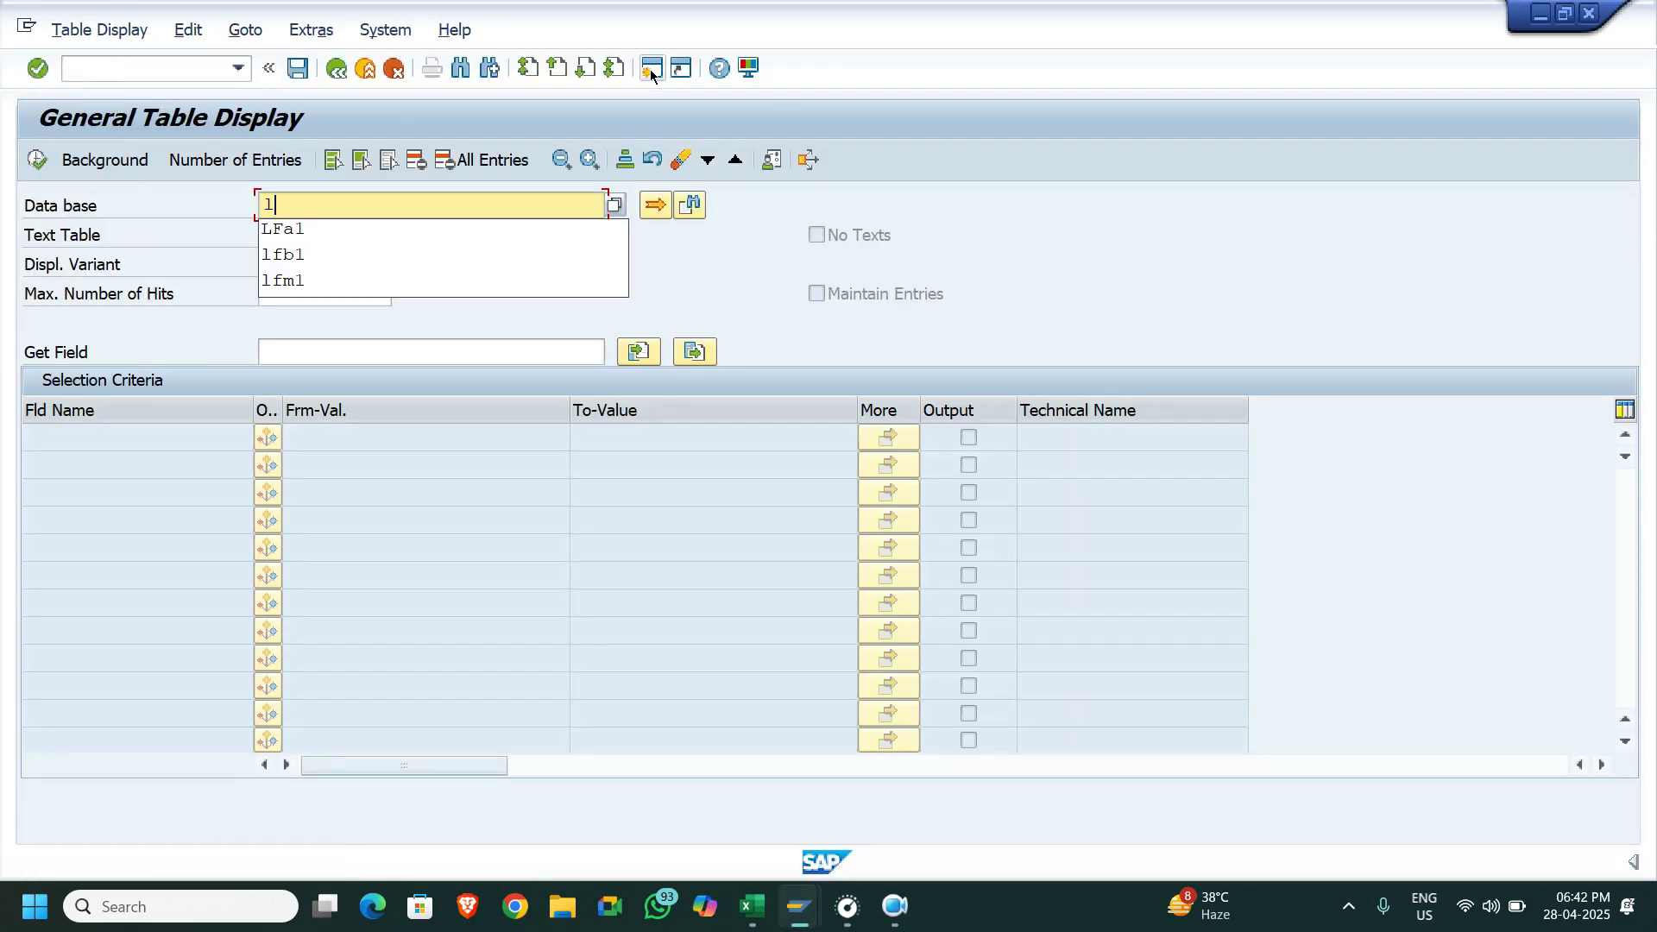
{"action": "key", "text": "Return"}
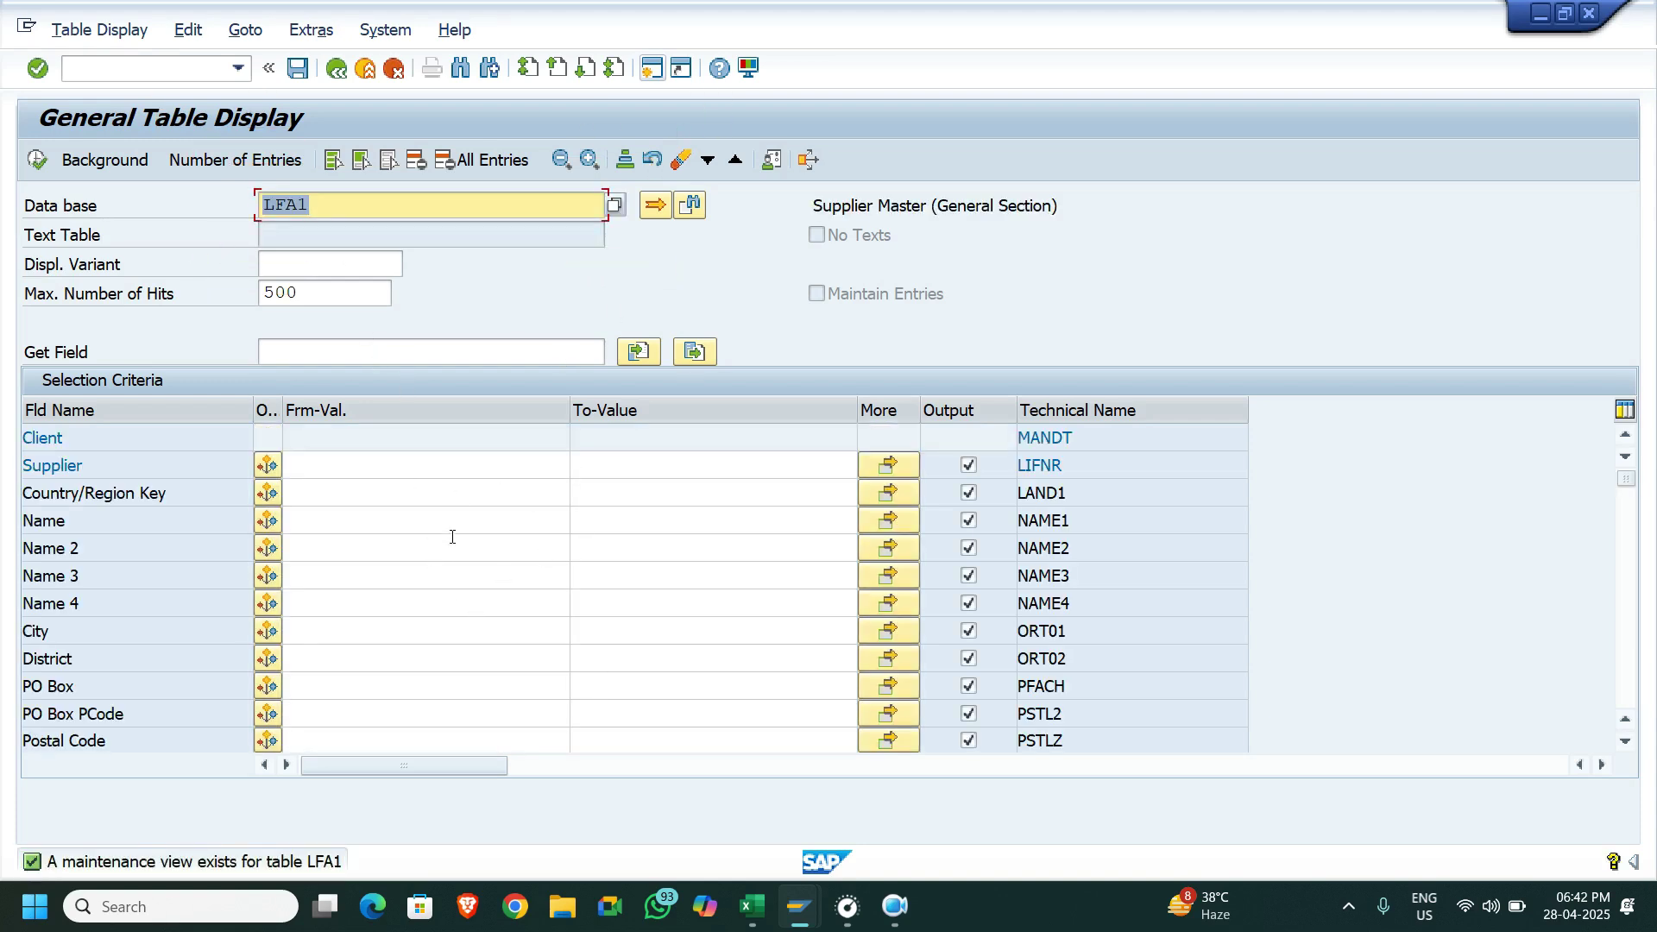
Search the LFA1 selection criteria for the account group field and select its from-value
{"action": "scroll", "coordinate": [464, 587], "scroll_direction": "down", "scroll_amount": 2}
{"action": "scroll", "coordinate": [464, 587], "scroll_direction": "down", "scroll_amount": 2}
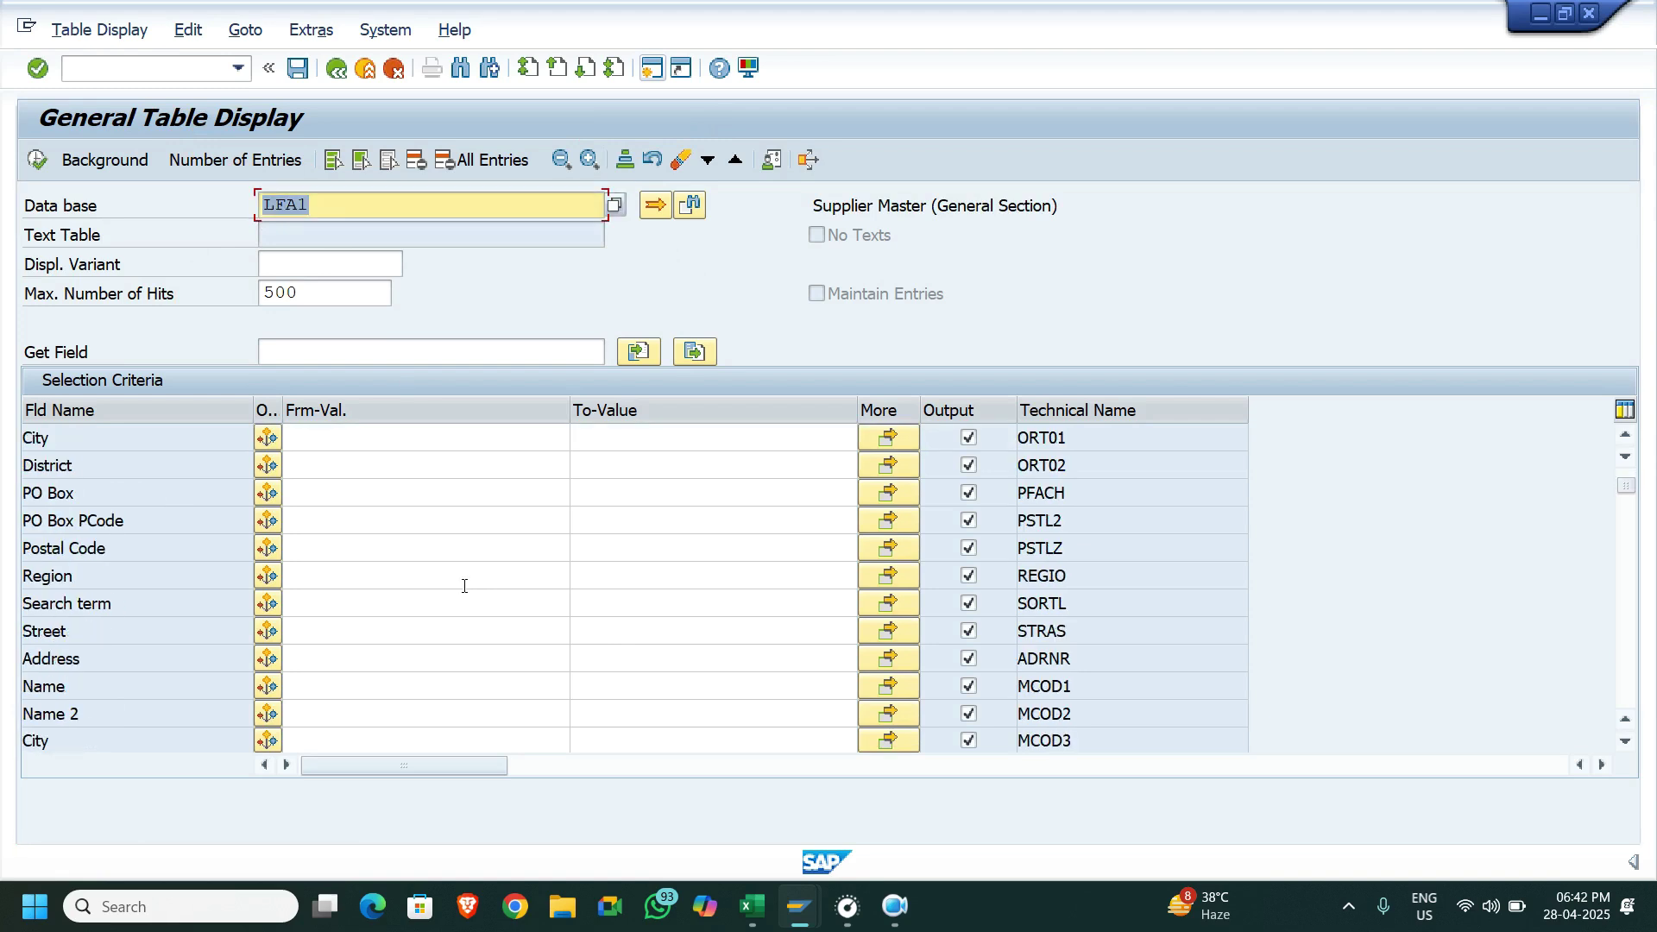
{"action": "scroll", "coordinate": [464, 586], "scroll_direction": "down", "scroll_amount": 5}
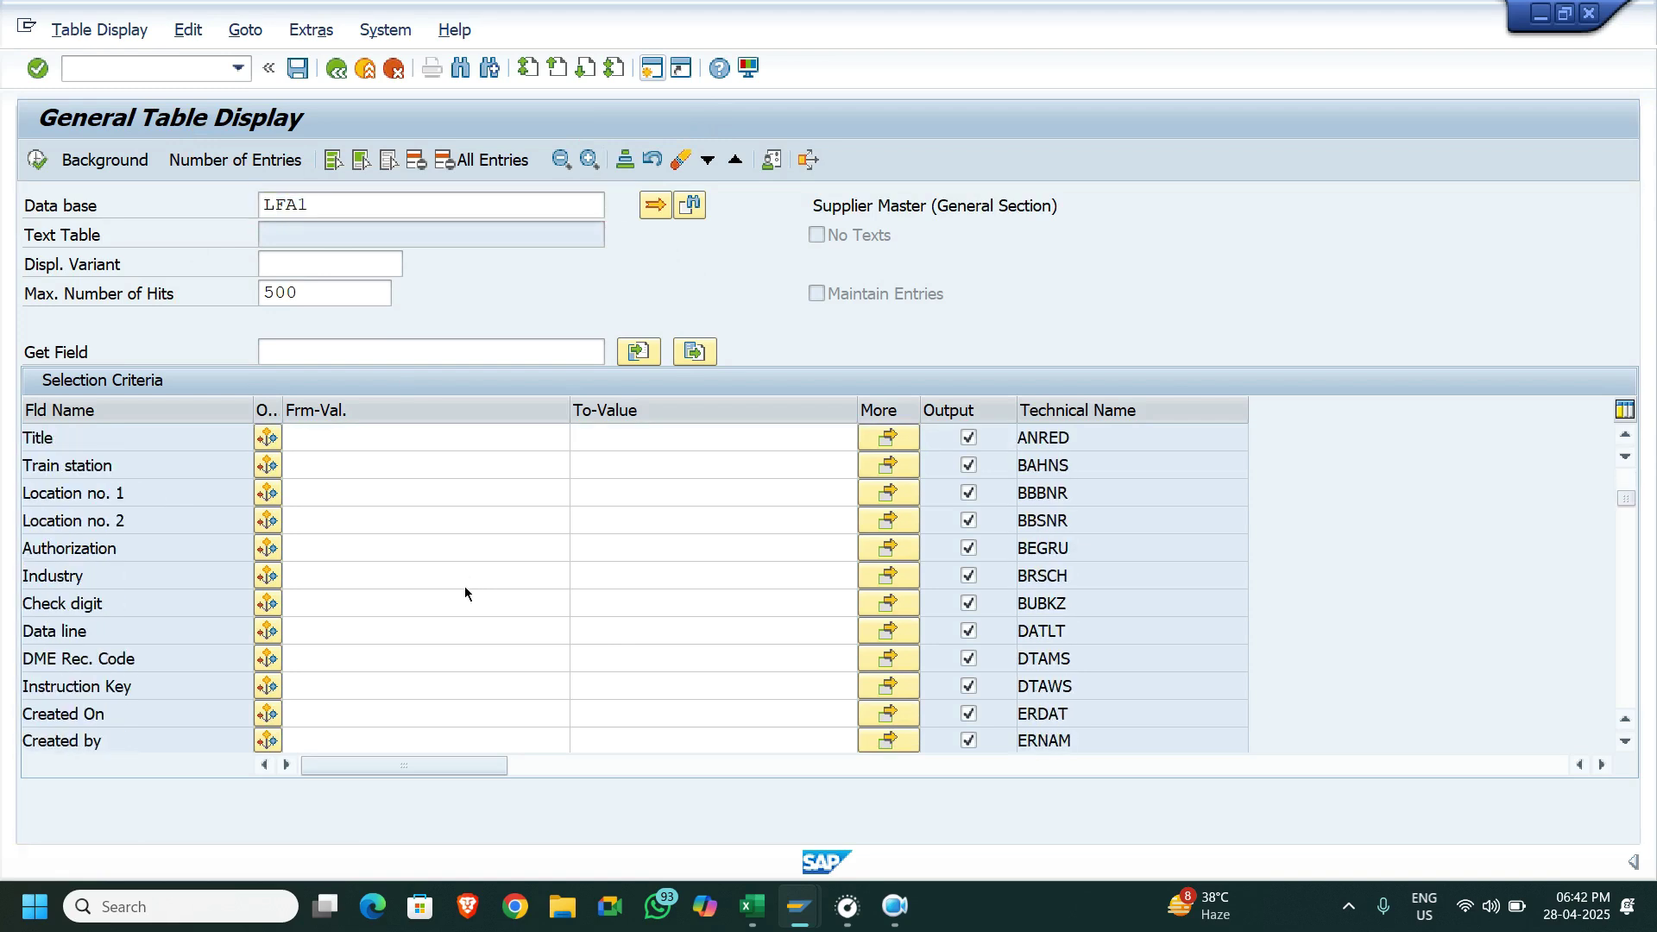
{"action": "scroll", "coordinate": [464, 593], "scroll_direction": "down", "scroll_amount": 3}
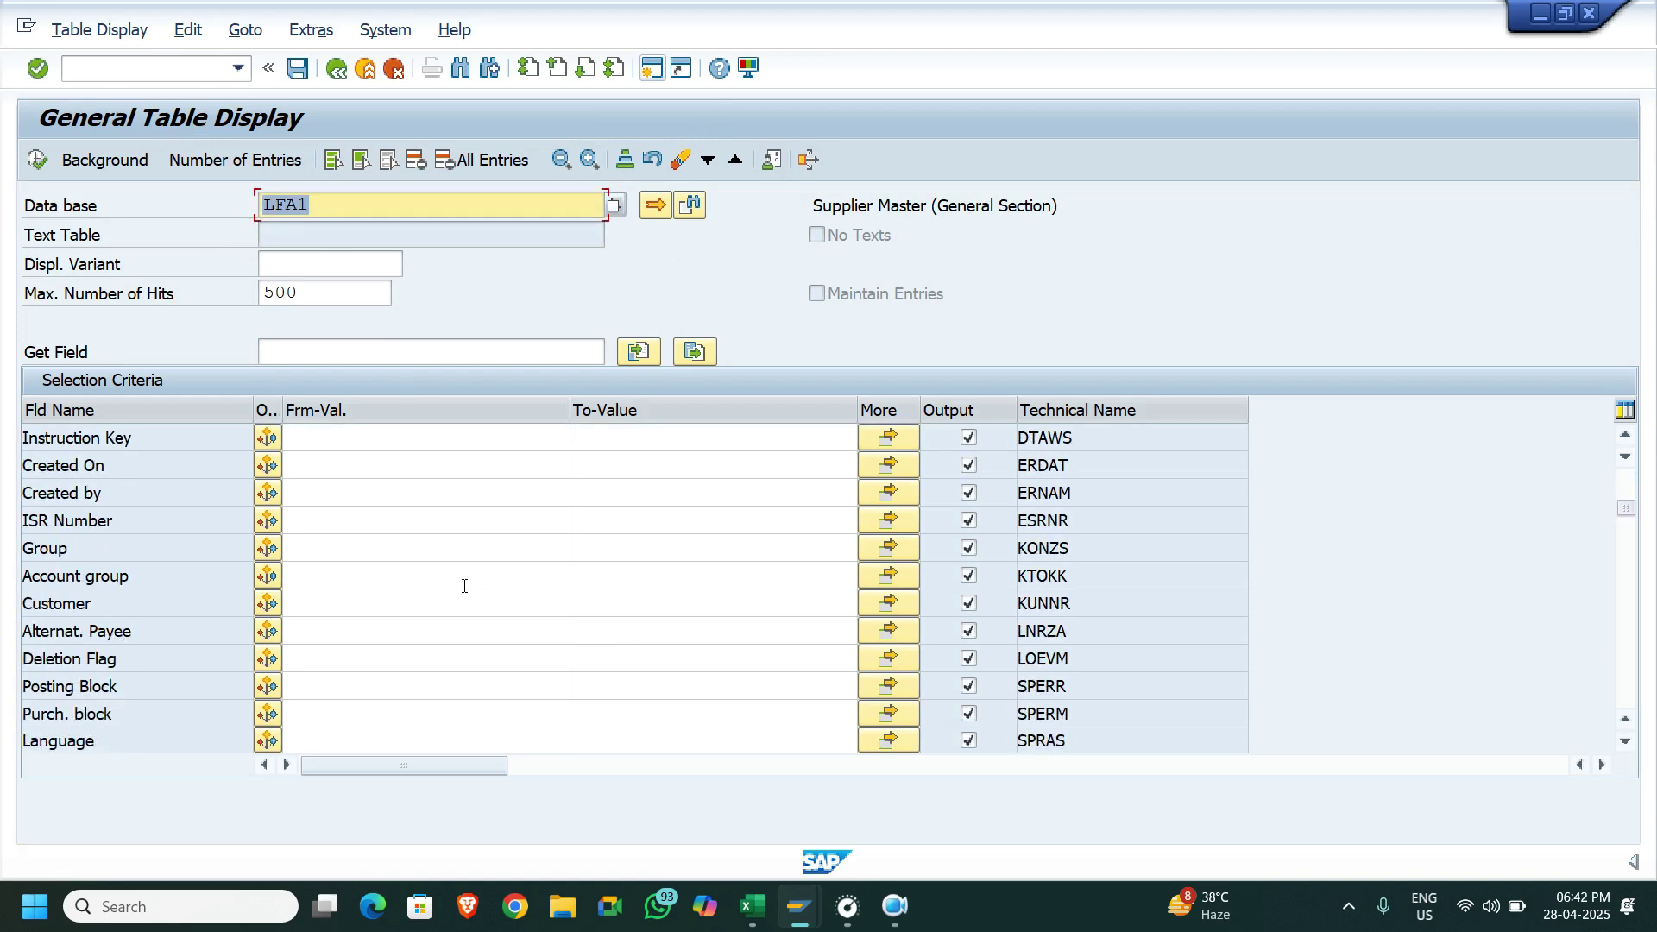
{"action": "scroll", "coordinate": [464, 586], "scroll_direction": "down", "scroll_amount": 3}
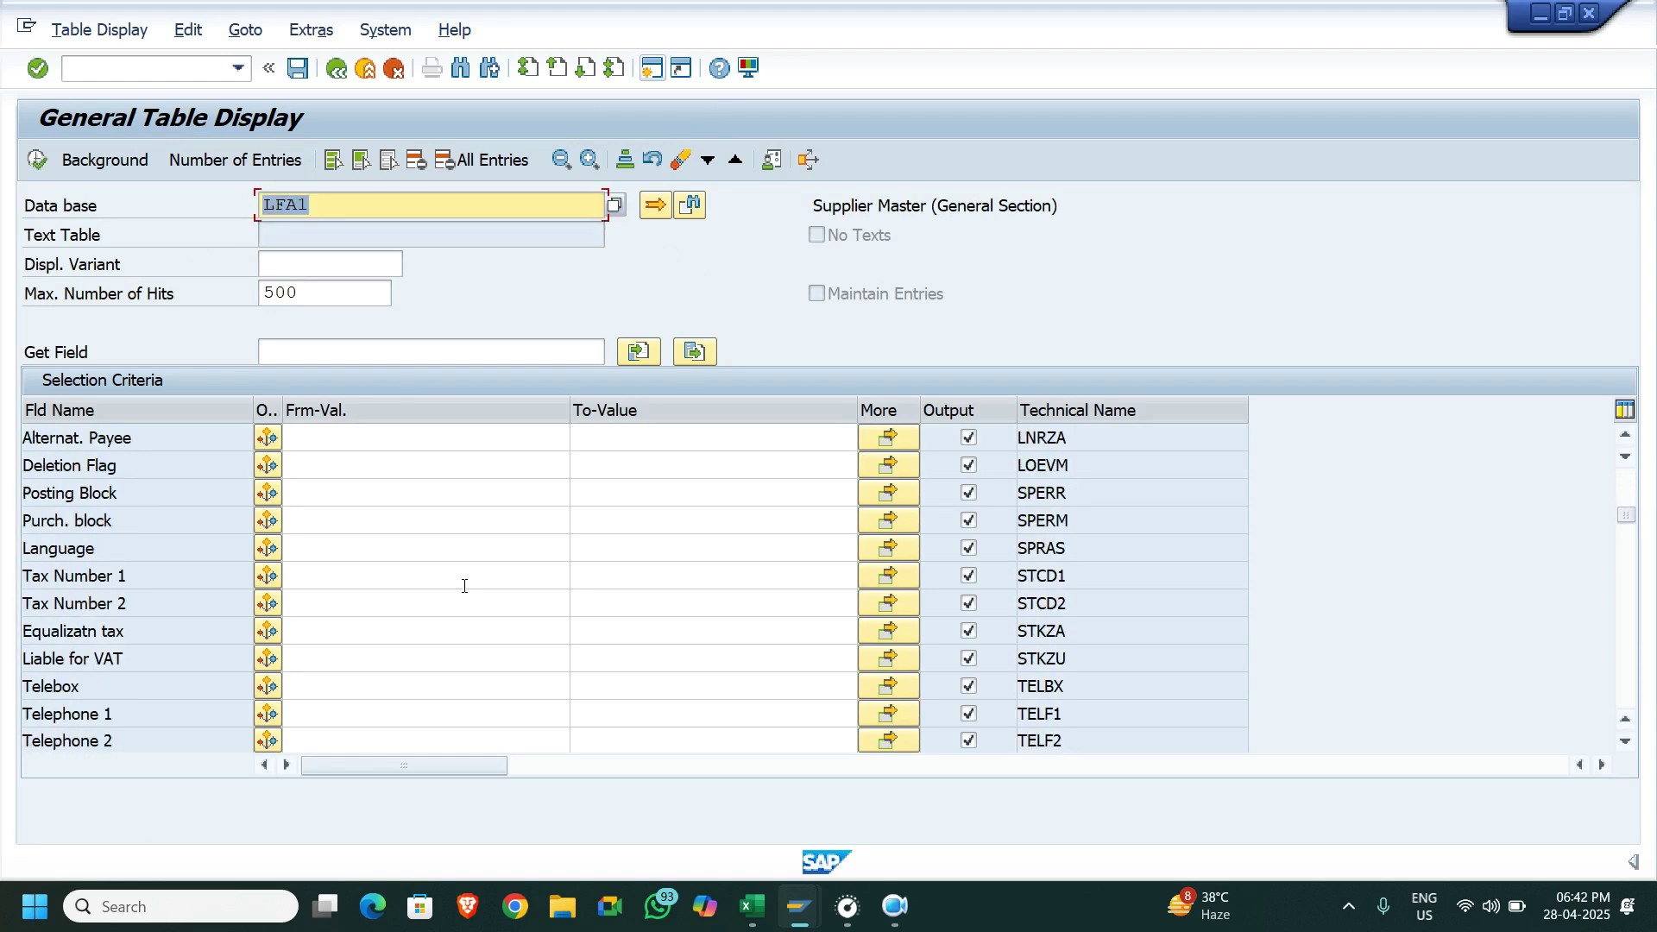
{"action": "scroll", "coordinate": [464, 593], "scroll_direction": "down", "scroll_amount": 6}
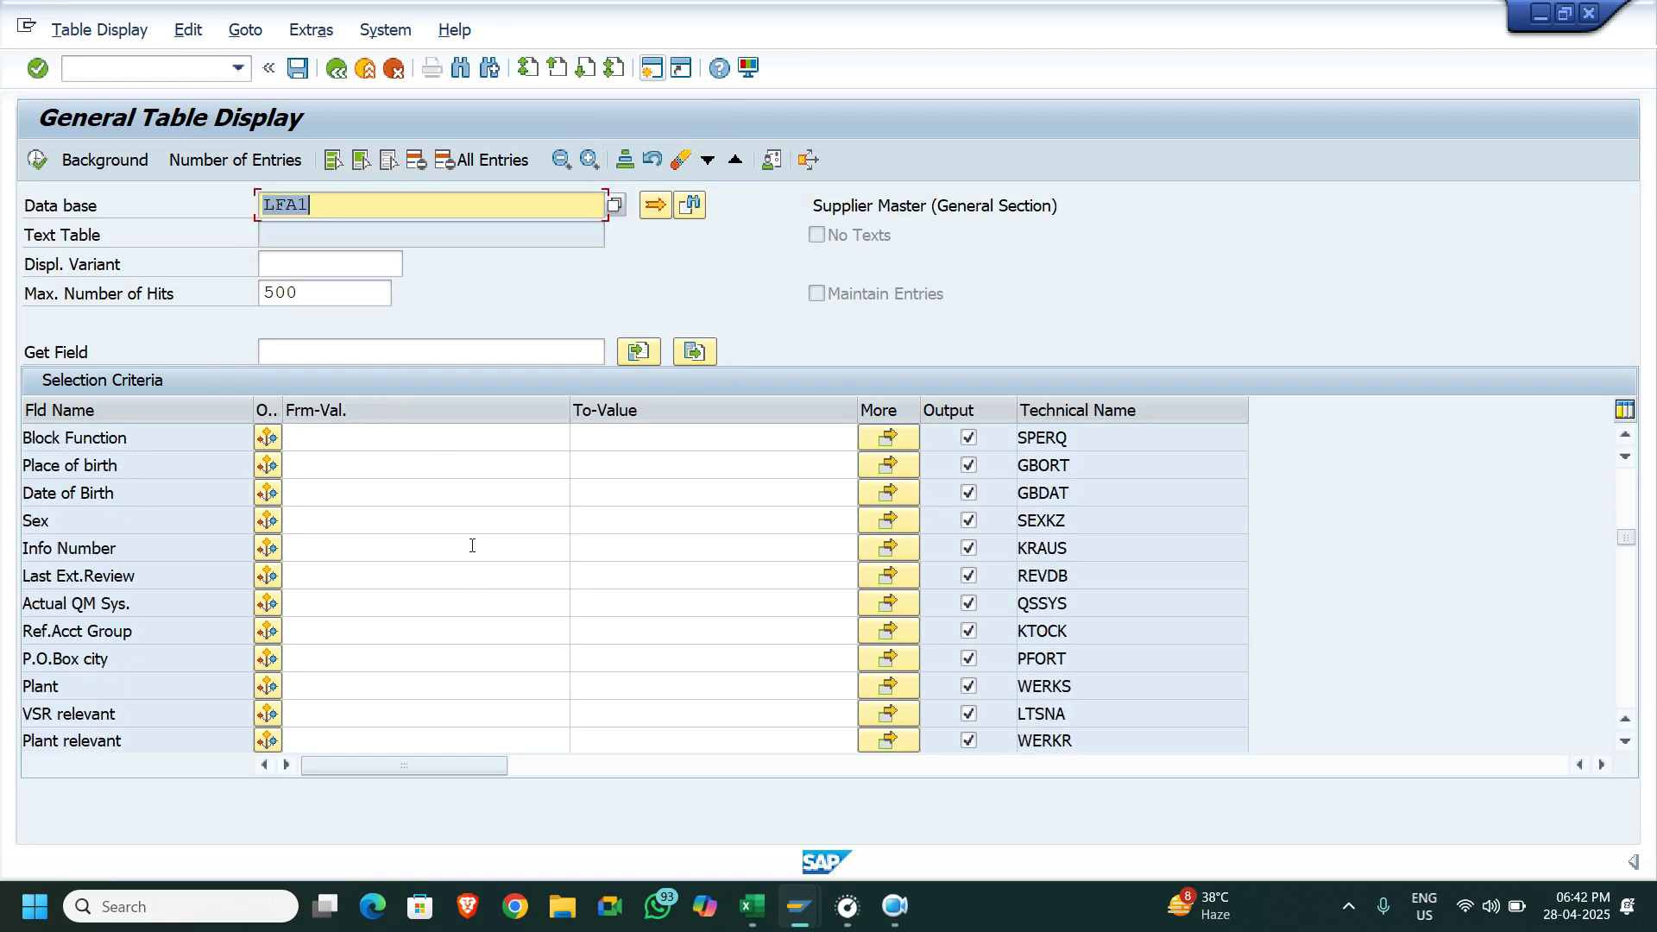
{"action": "key", "text": "ctrl+f"}
{"action": "type", "text": "acc"}
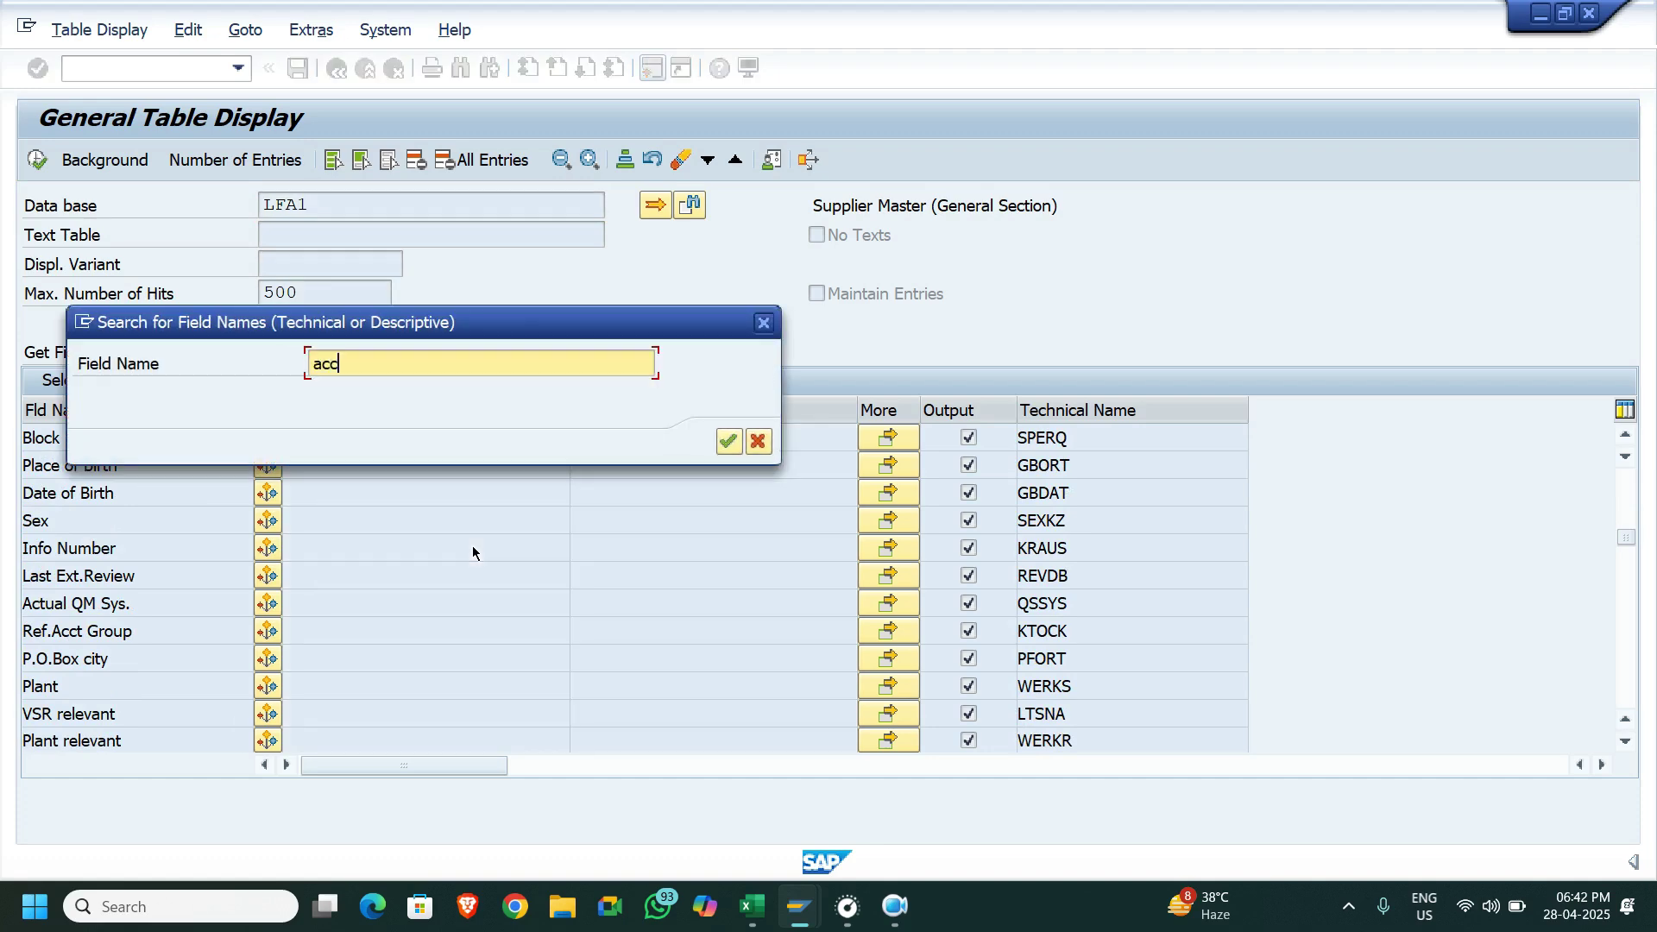
{"action": "type", "text": "ount group"}
{"action": "key", "text": "Return"}
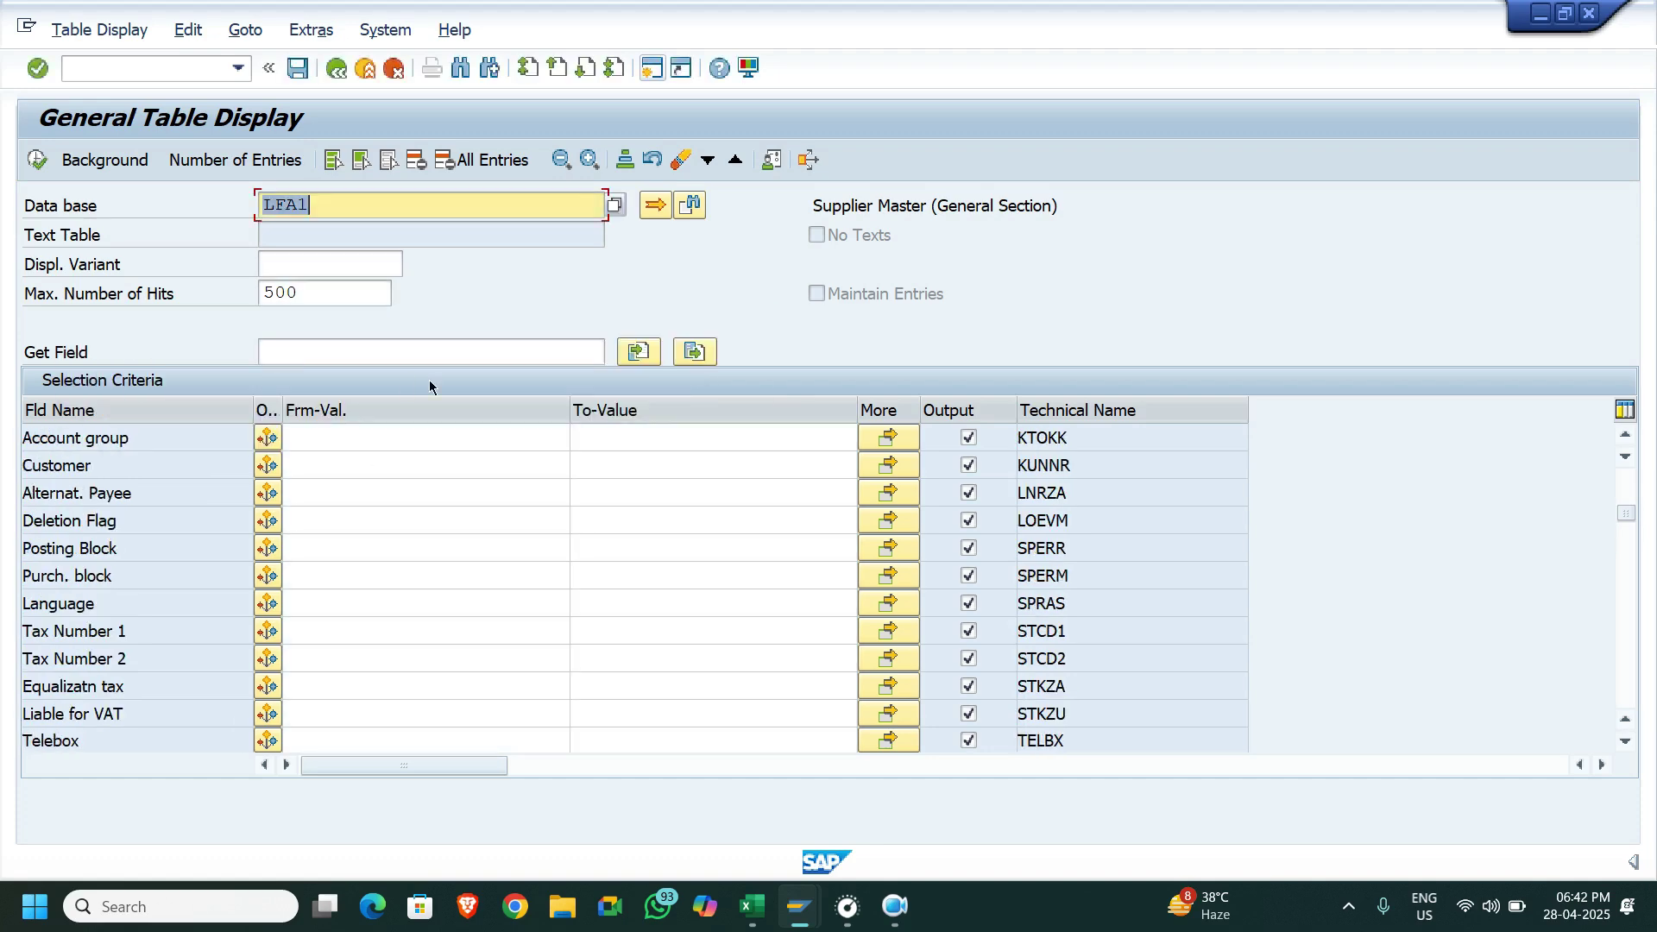
{"action": "left_click", "coordinate": [396, 437]}
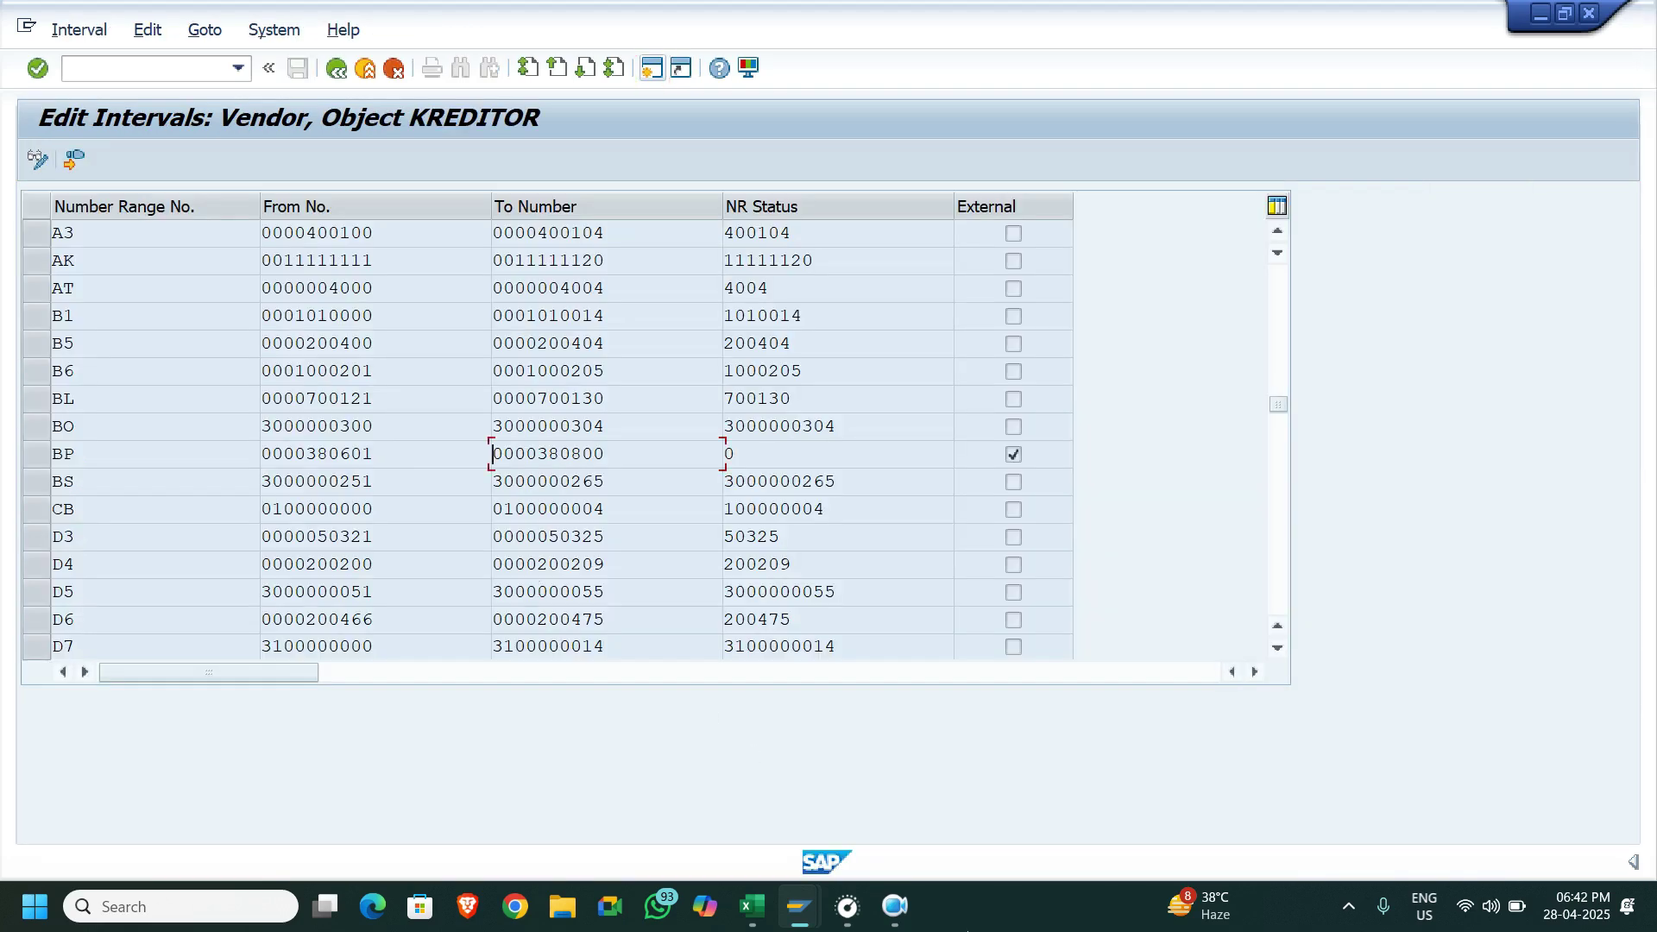
Copy supplier account group AV01 from Sheet3 in Excel and list the LFA1 entries in SAP filtered by that account group
{"action": "left_click", "coordinate": [751, 906]}
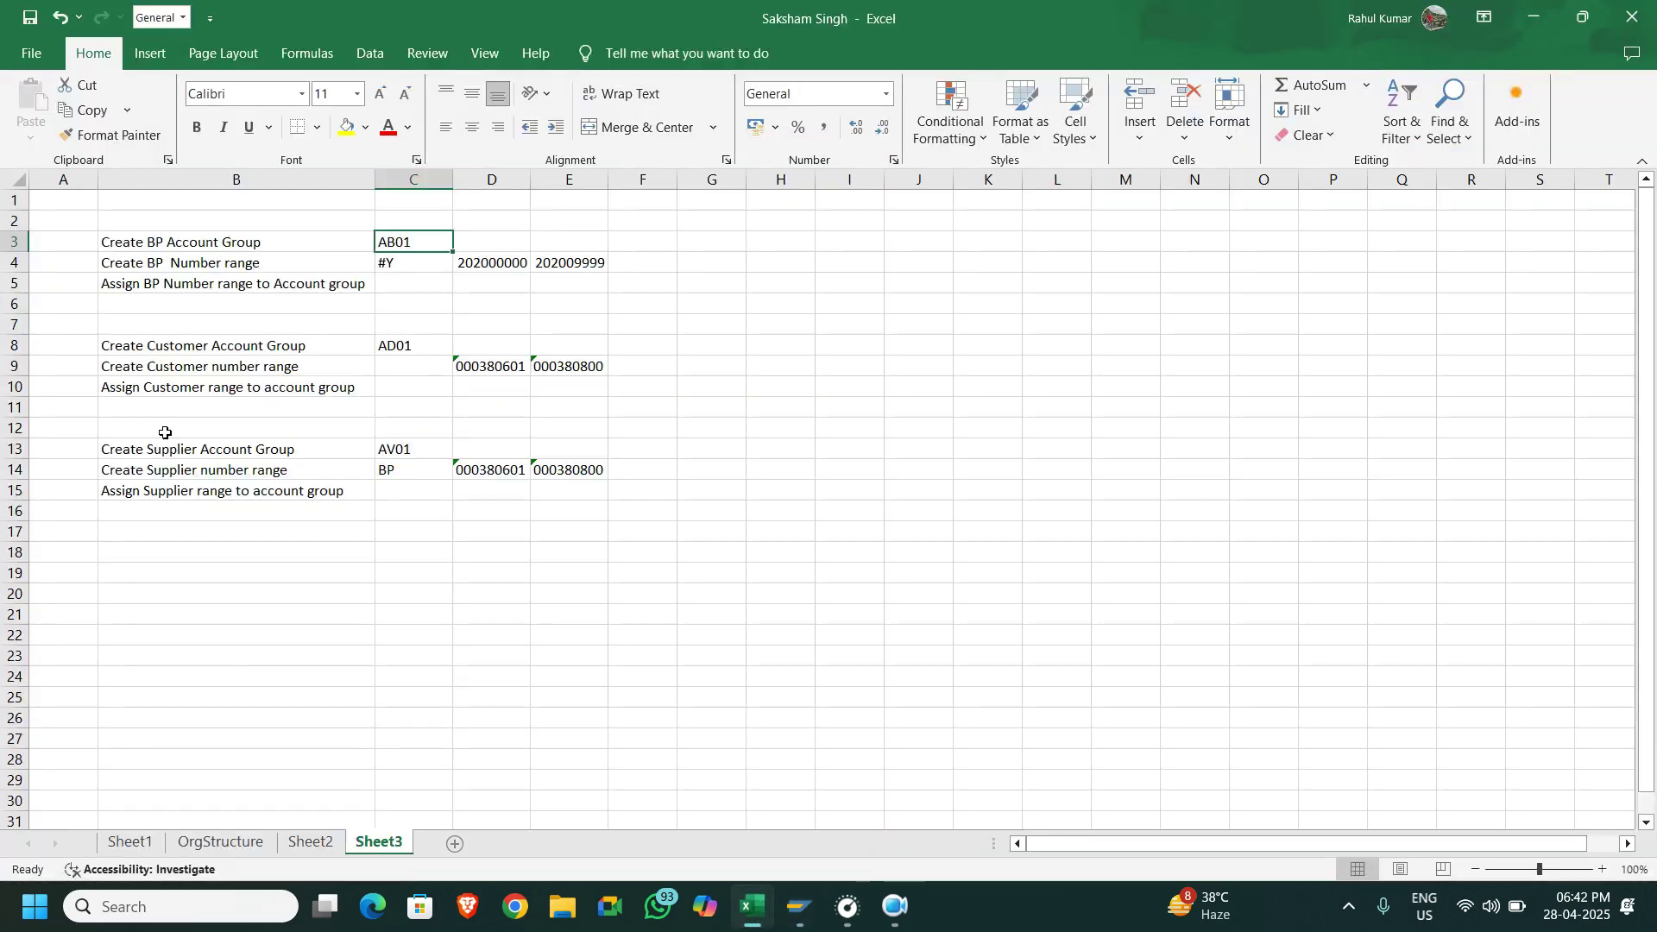
{"action": "left_click", "coordinate": [406, 453]}
{"action": "key", "text": "ctrl+c"}
{"action": "key", "text": "alt+Tab"}
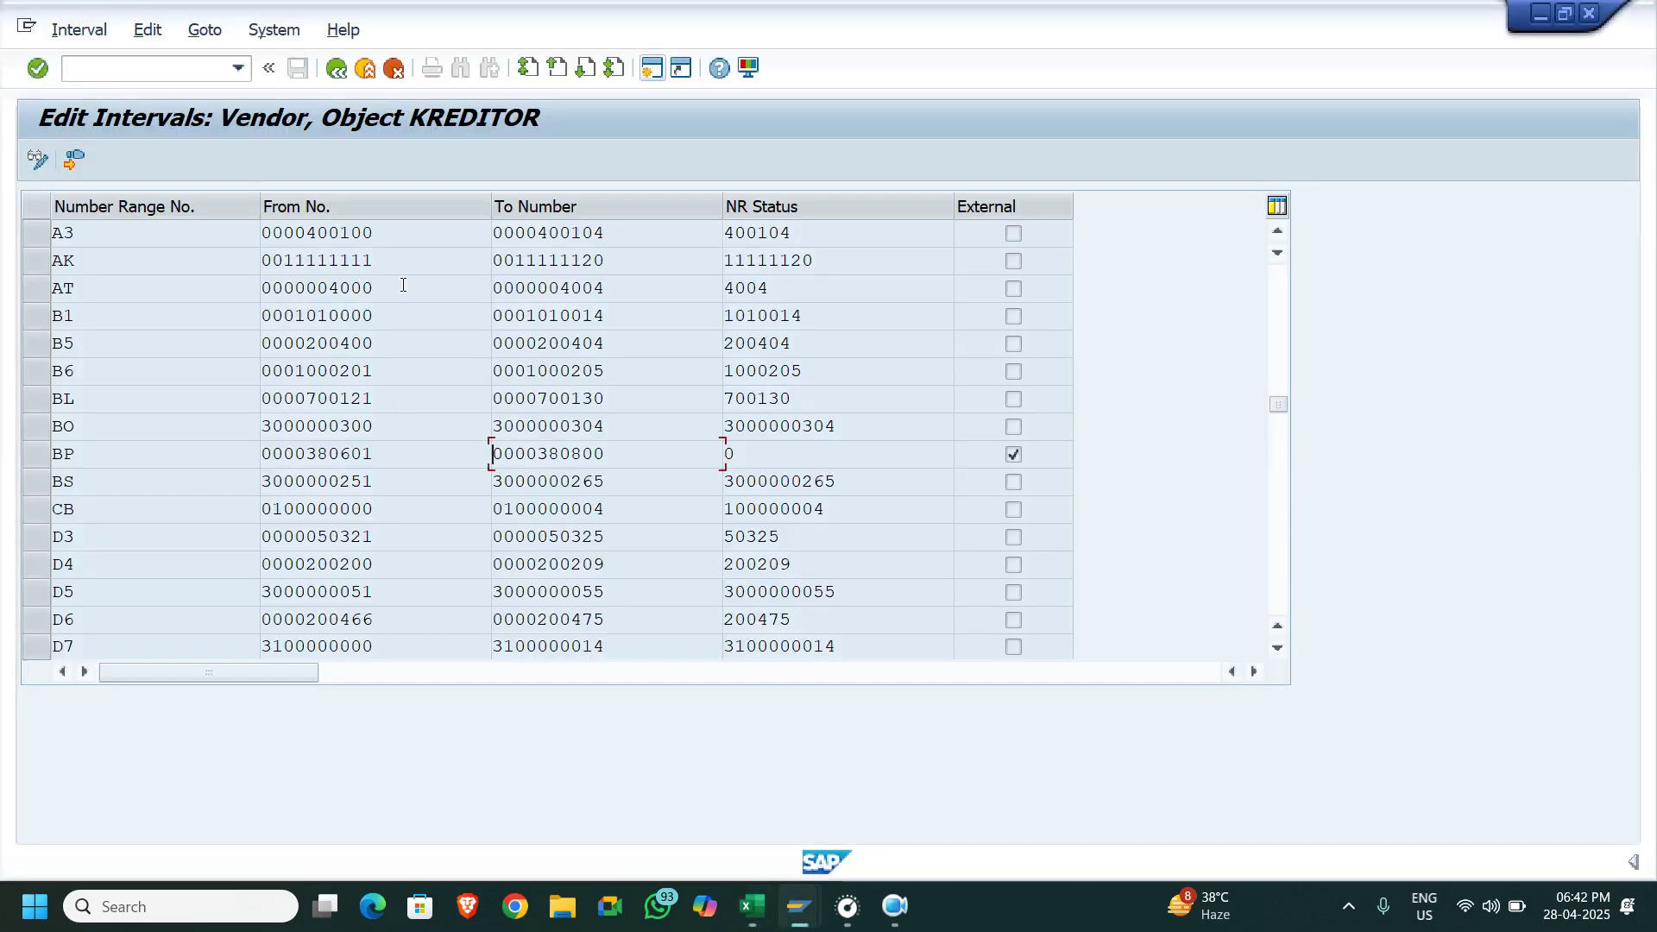
{"action": "key", "text": "alt+Tab"}
{"action": "key", "text": "Tab"}
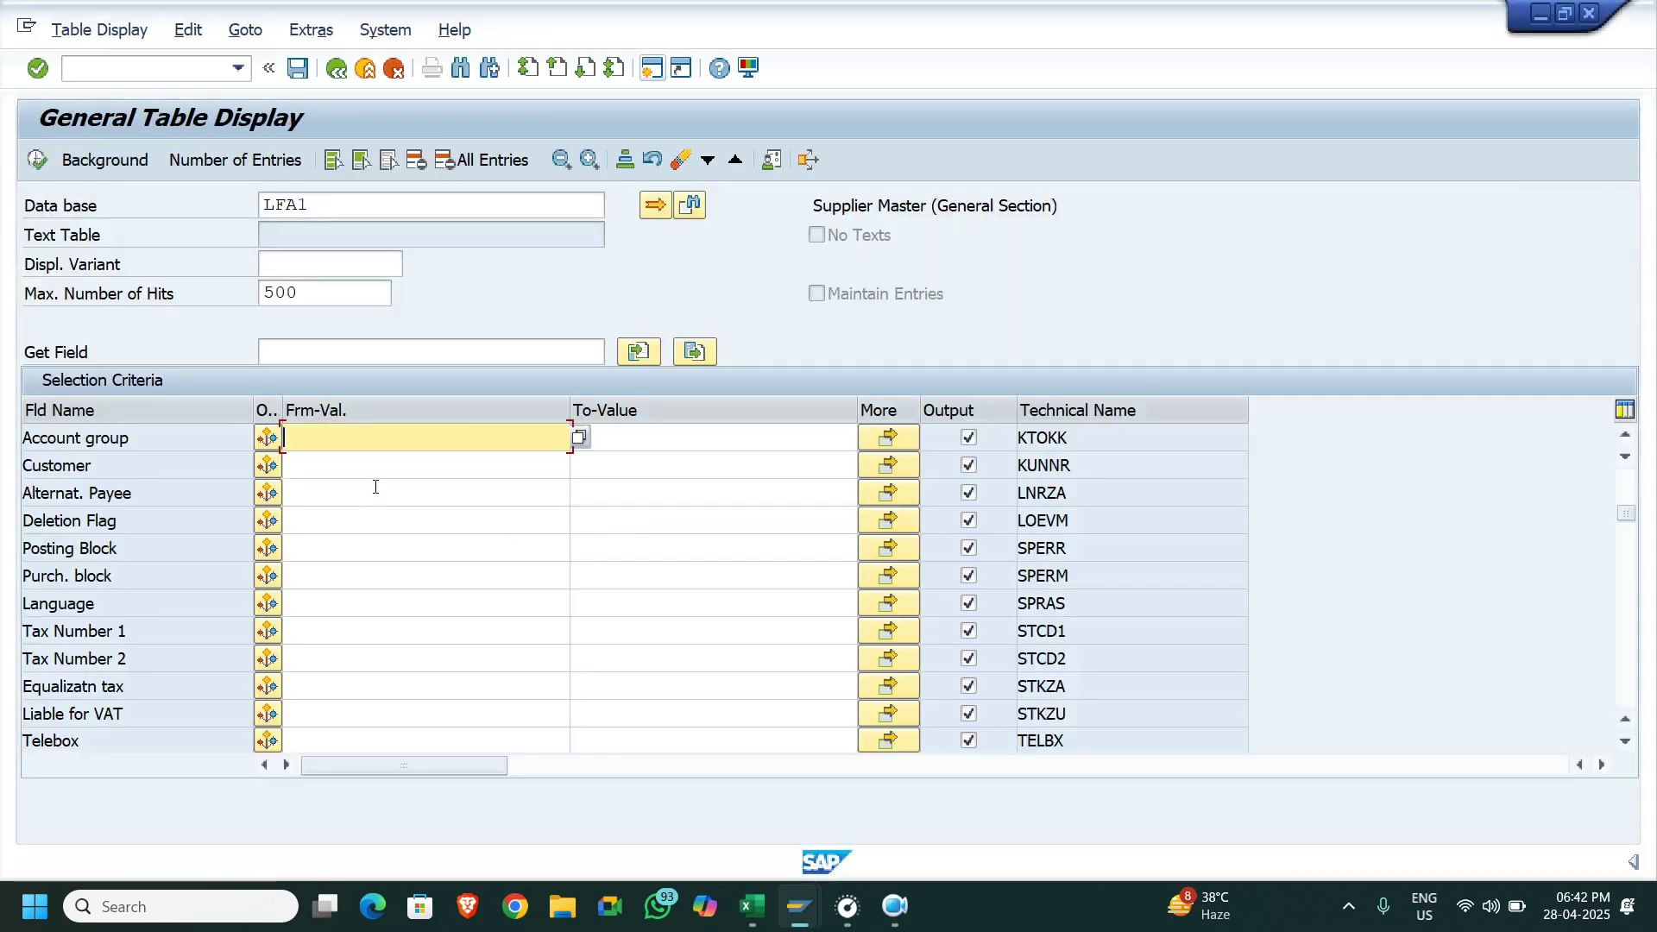
{"action": "key", "text": "ctrl+v"}
{"action": "key", "text": "ctrl+a"}
{"action": "left_click", "coordinate": [36, 160]}
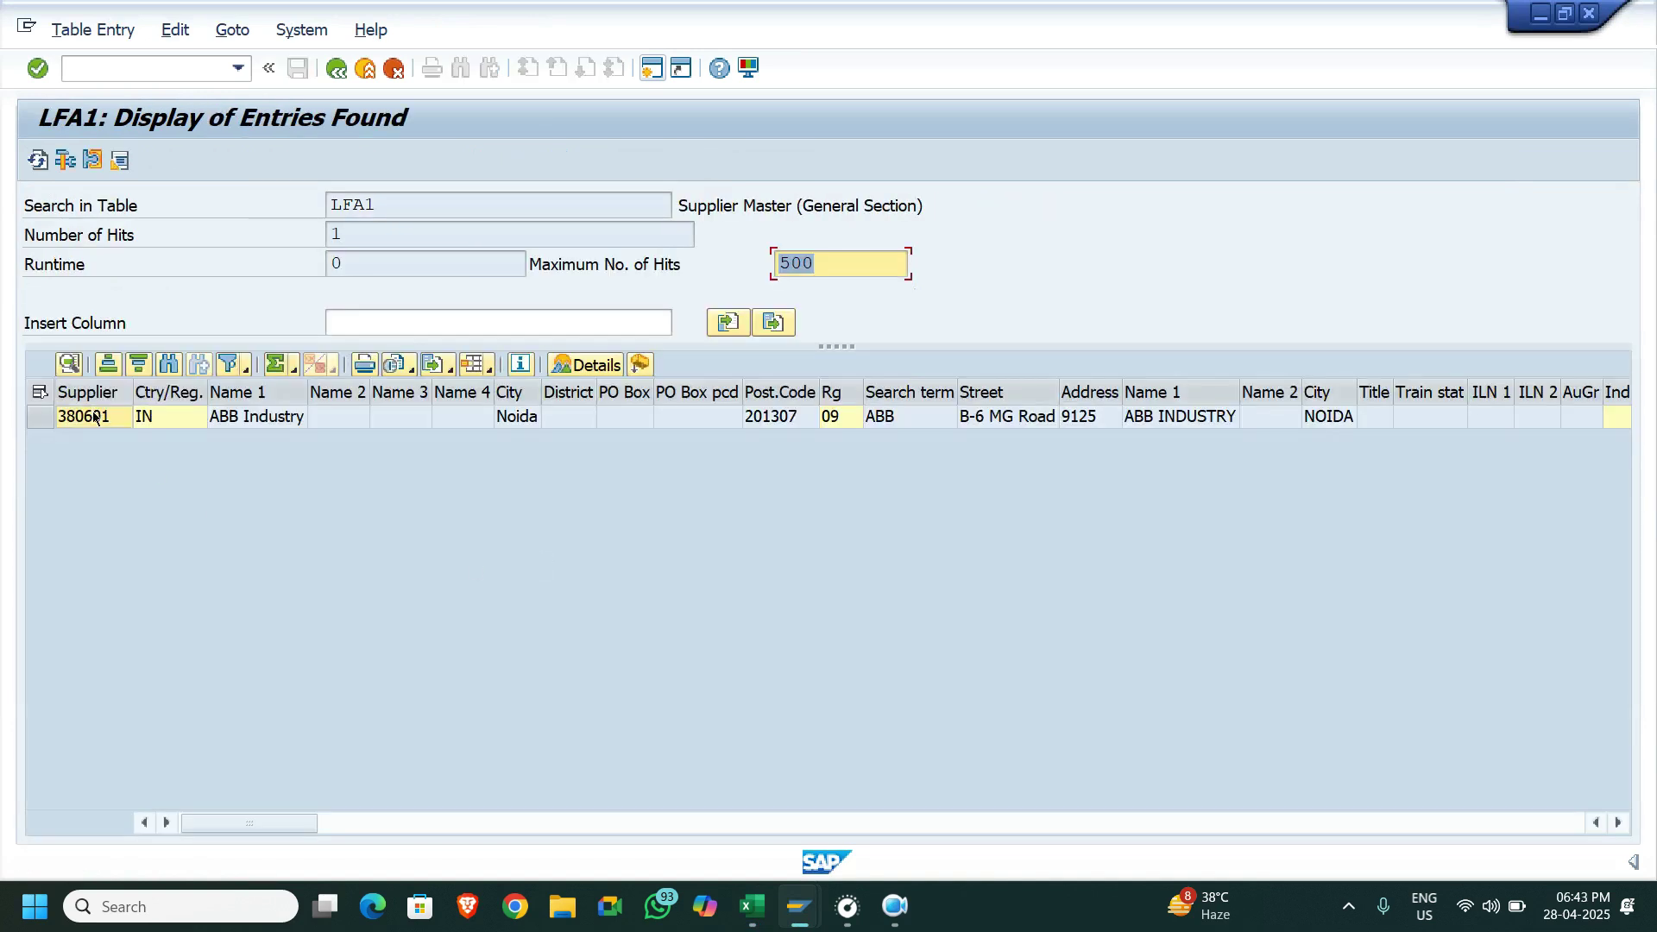
Check the last used supplier number in LFA1 and enter the following one as the business partner's external vendor number
{"action": "left_click", "coordinate": [95, 418]}
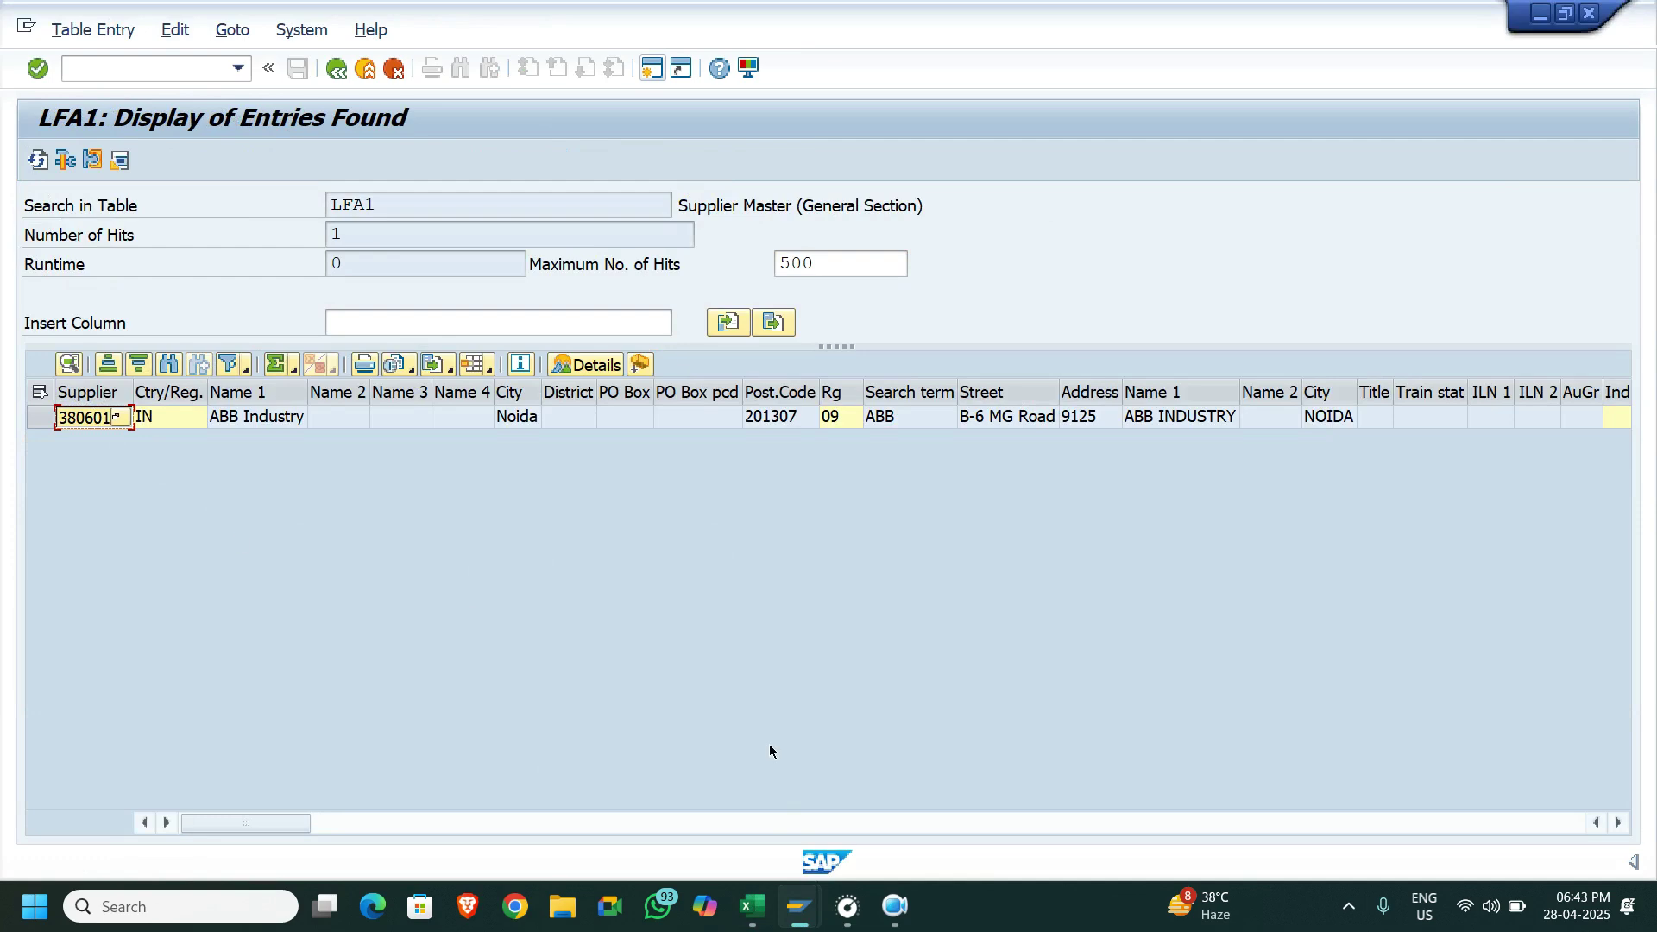
{"action": "mouse_move", "coordinate": [799, 908]}
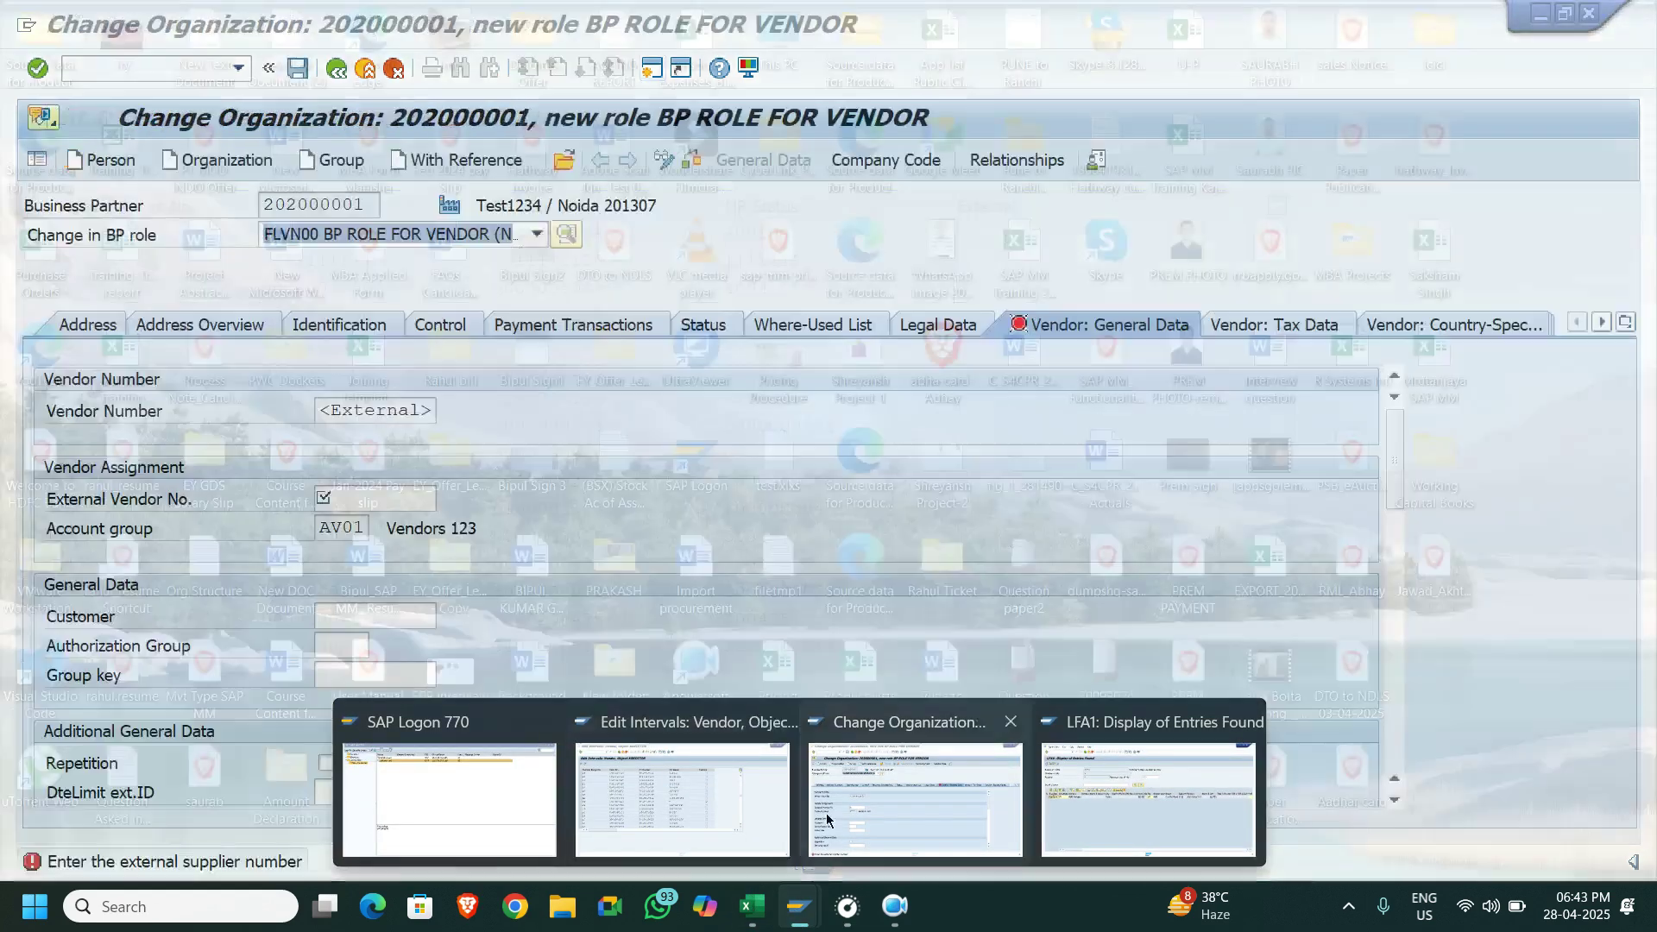
{"action": "left_click", "coordinate": [915, 798]}
{"action": "left_click", "coordinate": [394, 504]}
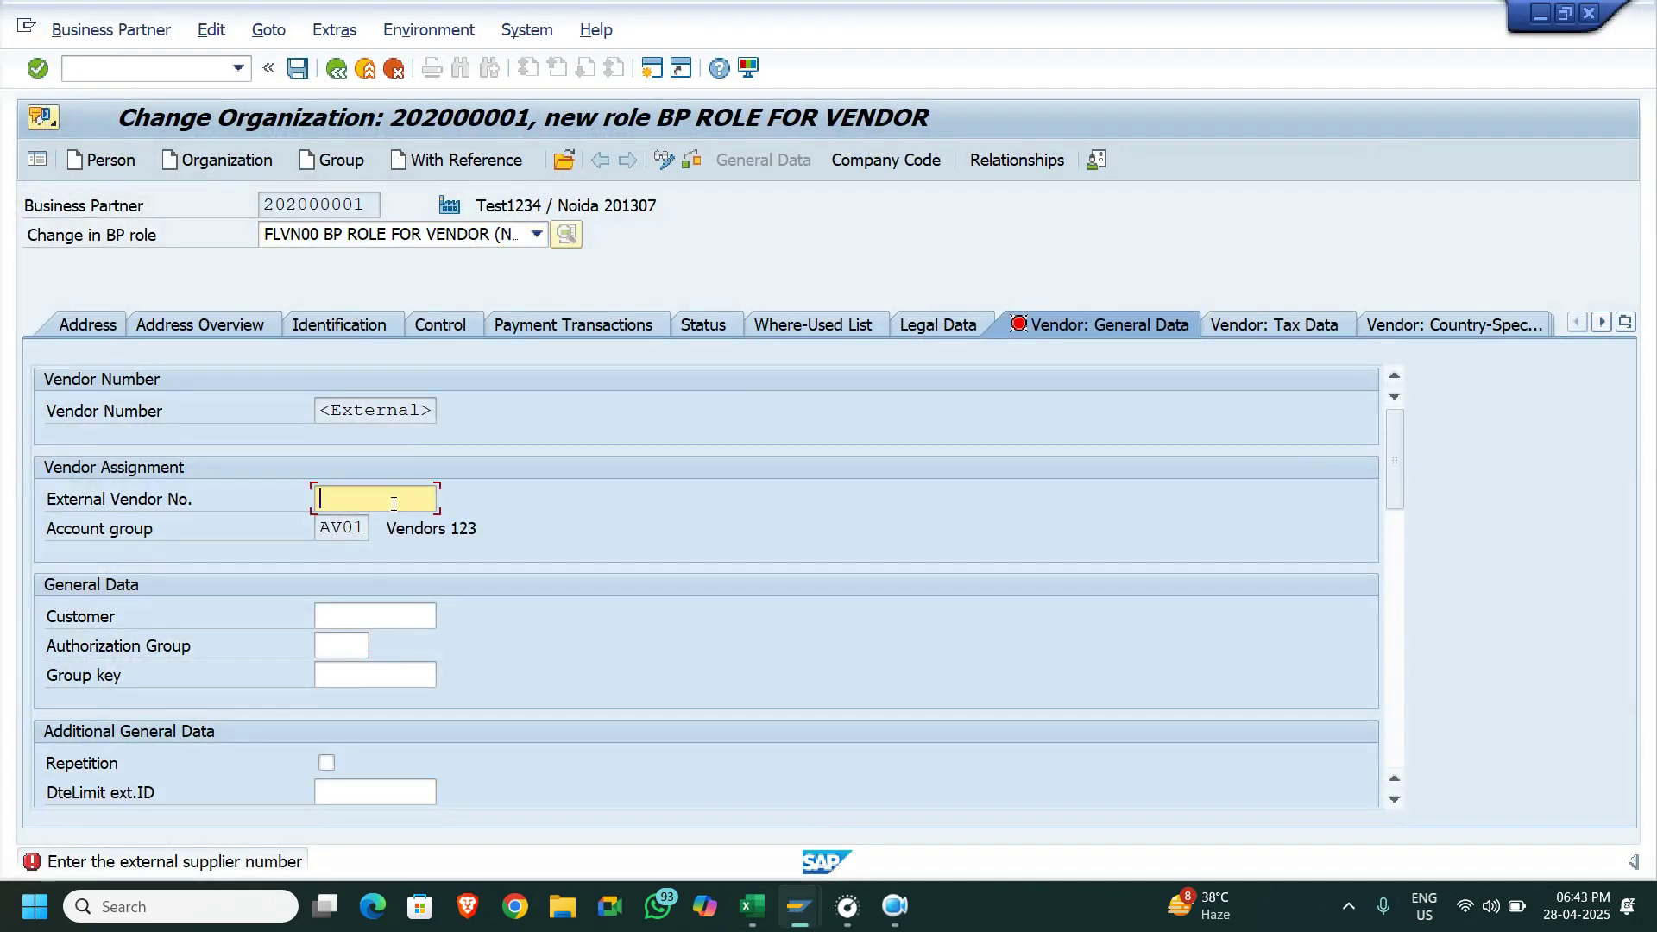
{"action": "key", "text": "ctrl+v"}
{"action": "key", "text": "Return"}
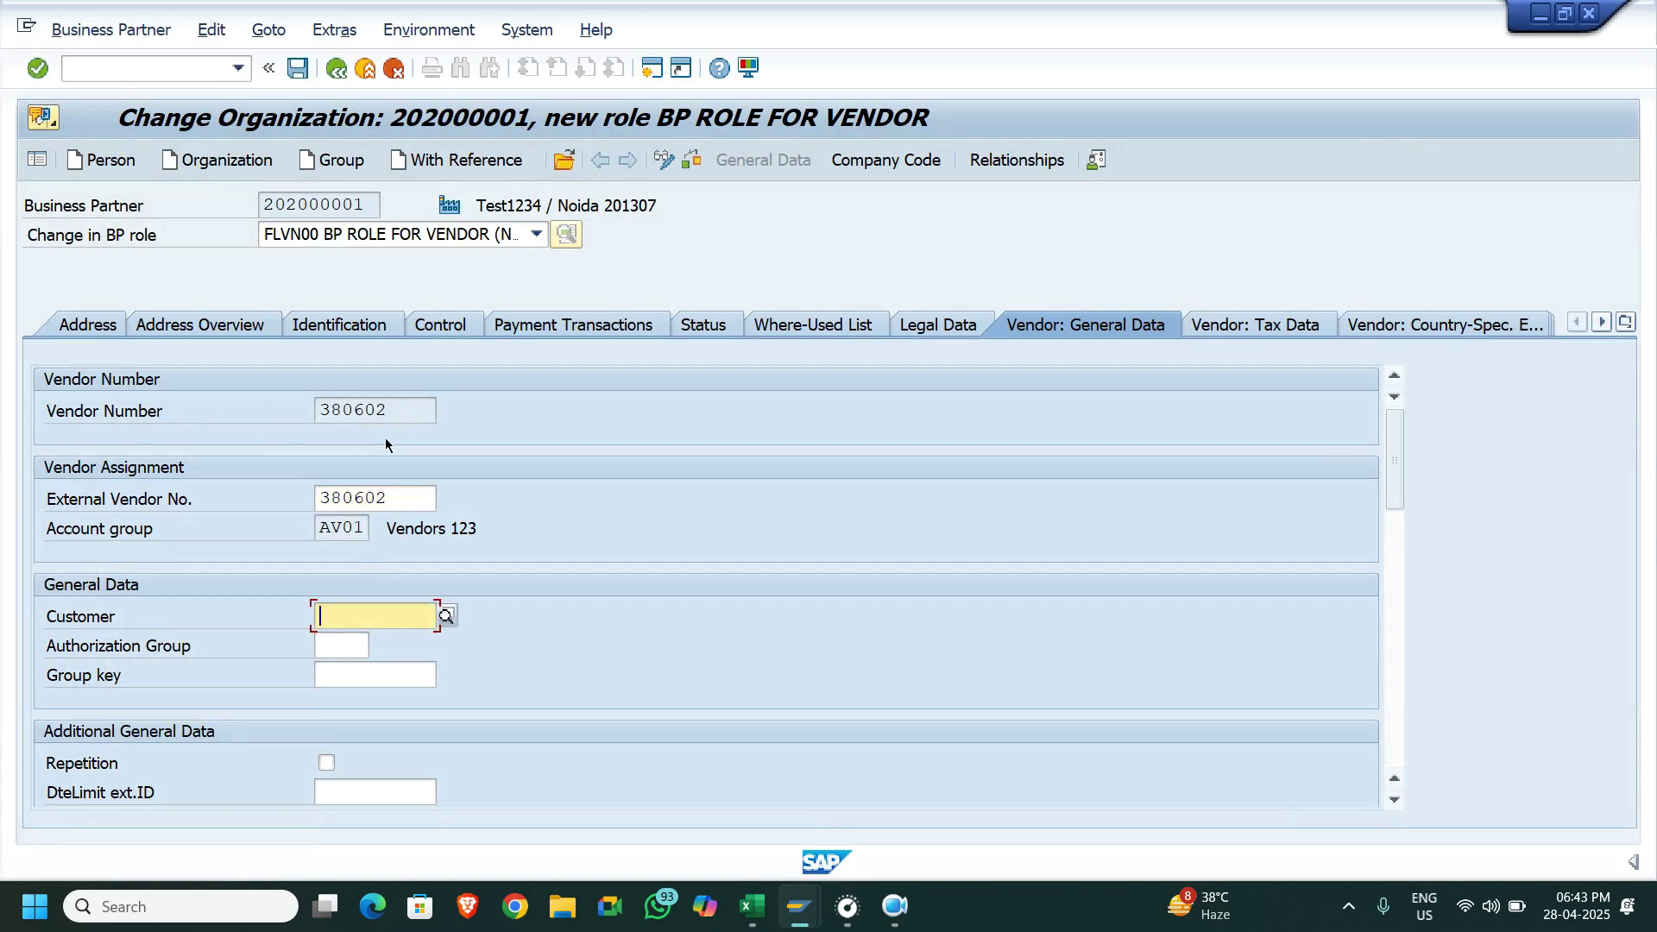
Save the vendor role with its external vendor number and refresh the LFA1 entries for the account group
{"action": "left_click_drag", "start_coordinate": [393, 409], "coordinate": [234, 407]}
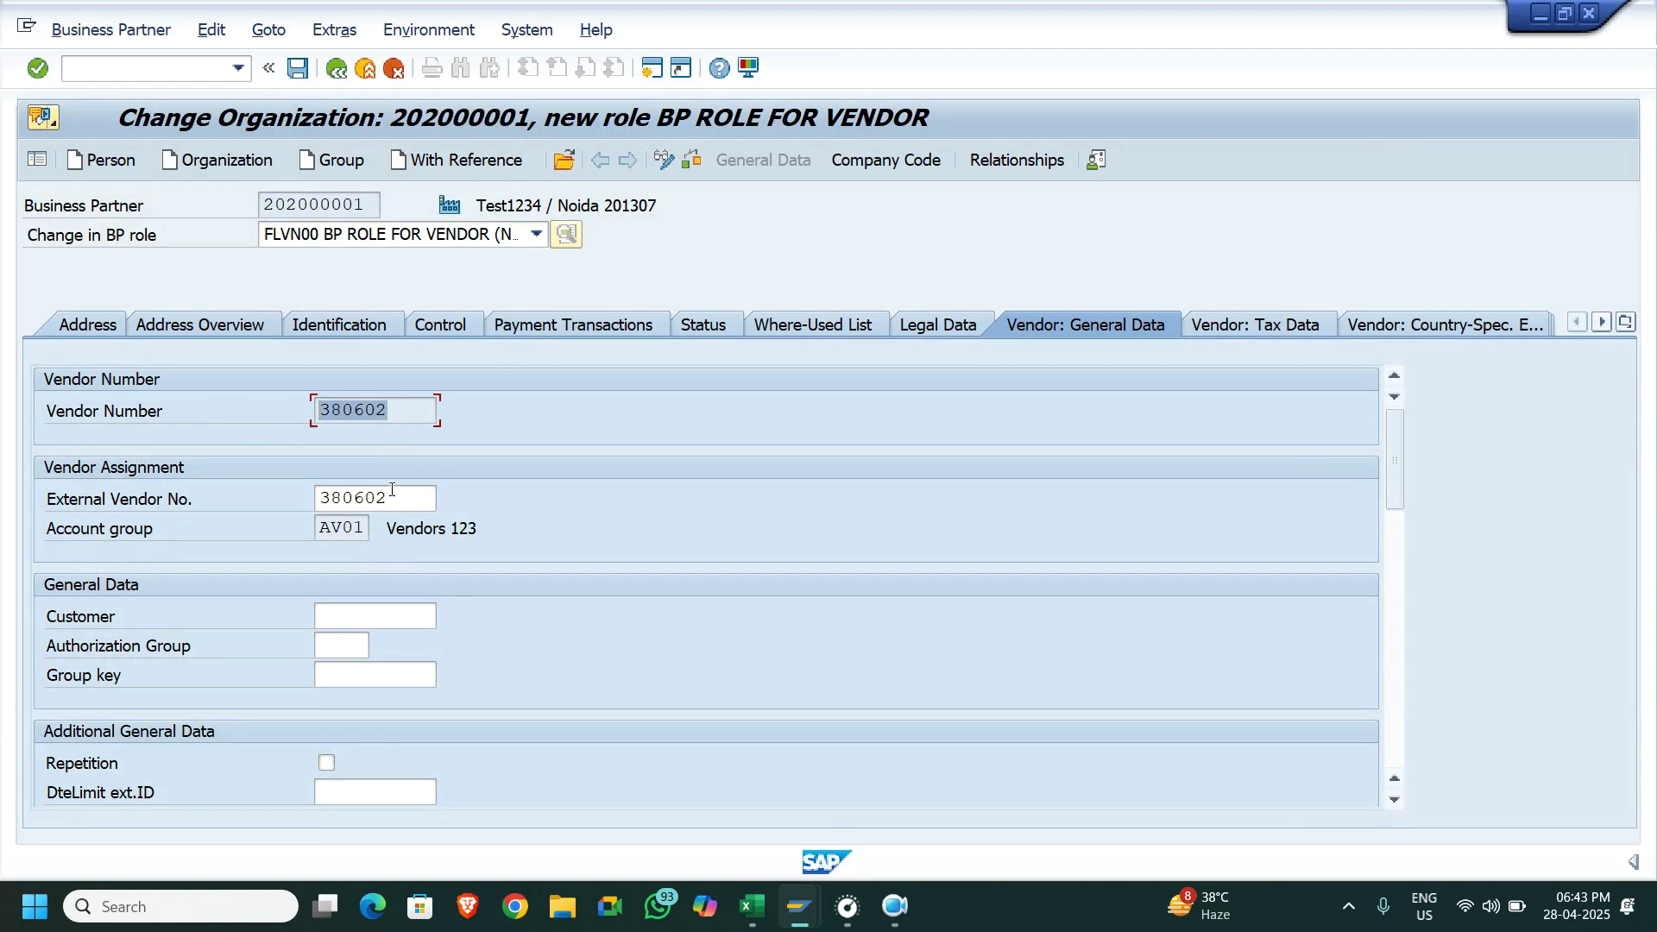
{"action": "left_click_drag", "start_coordinate": [392, 489], "coordinate": [255, 491]}
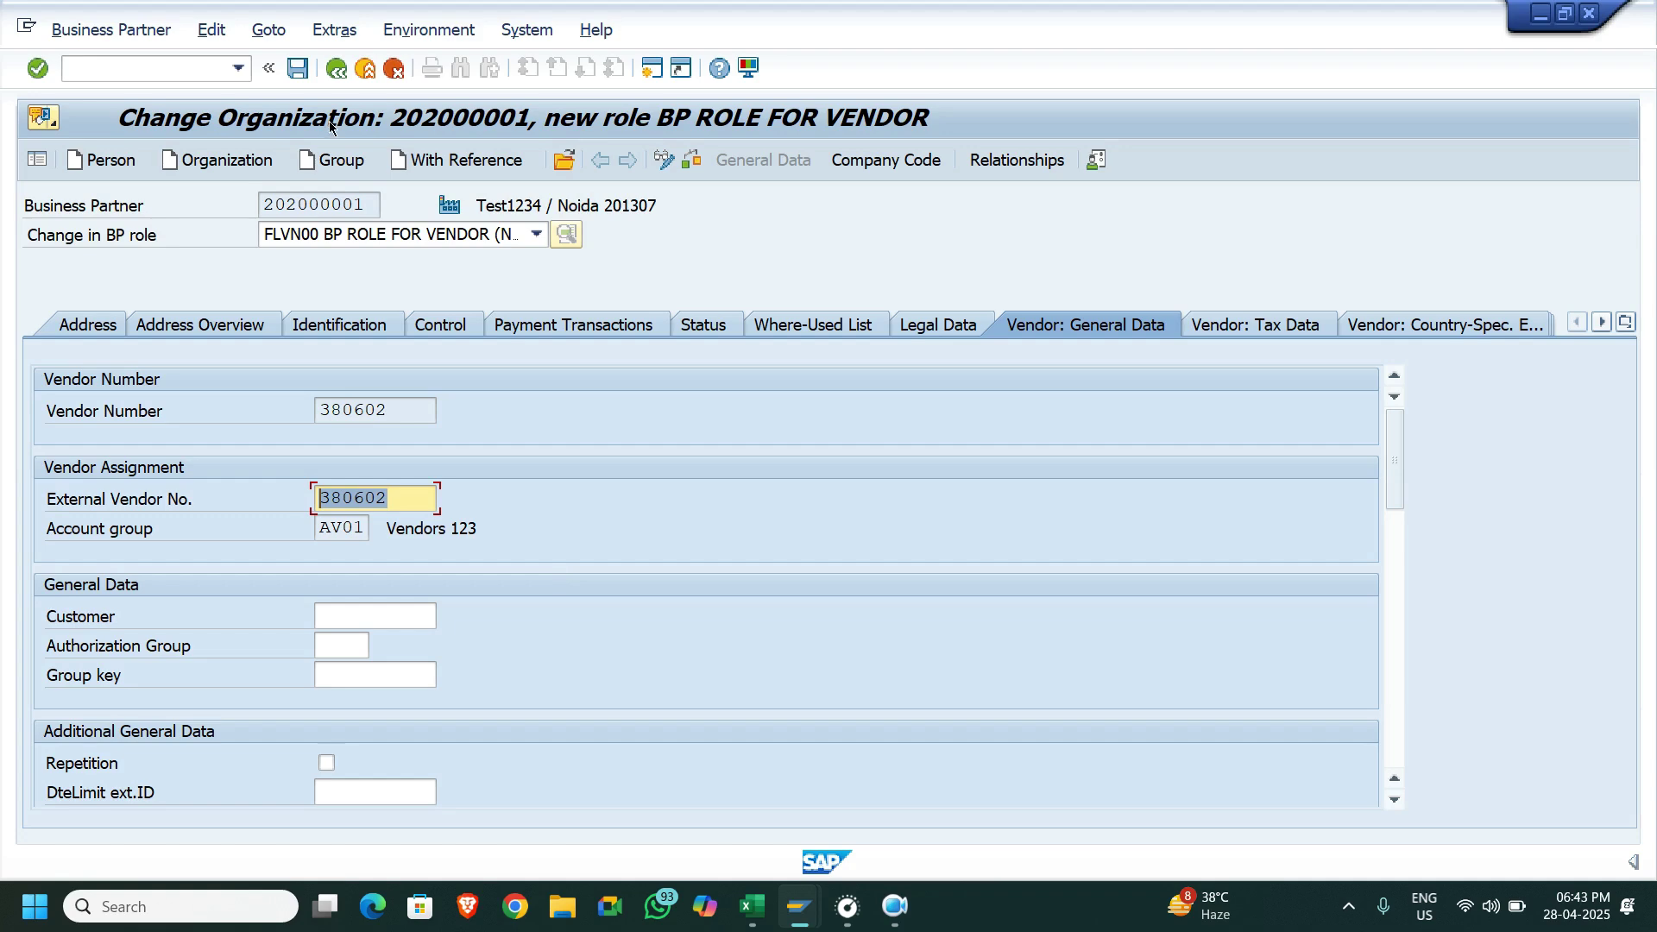
{"action": "left_click", "coordinate": [298, 68]}
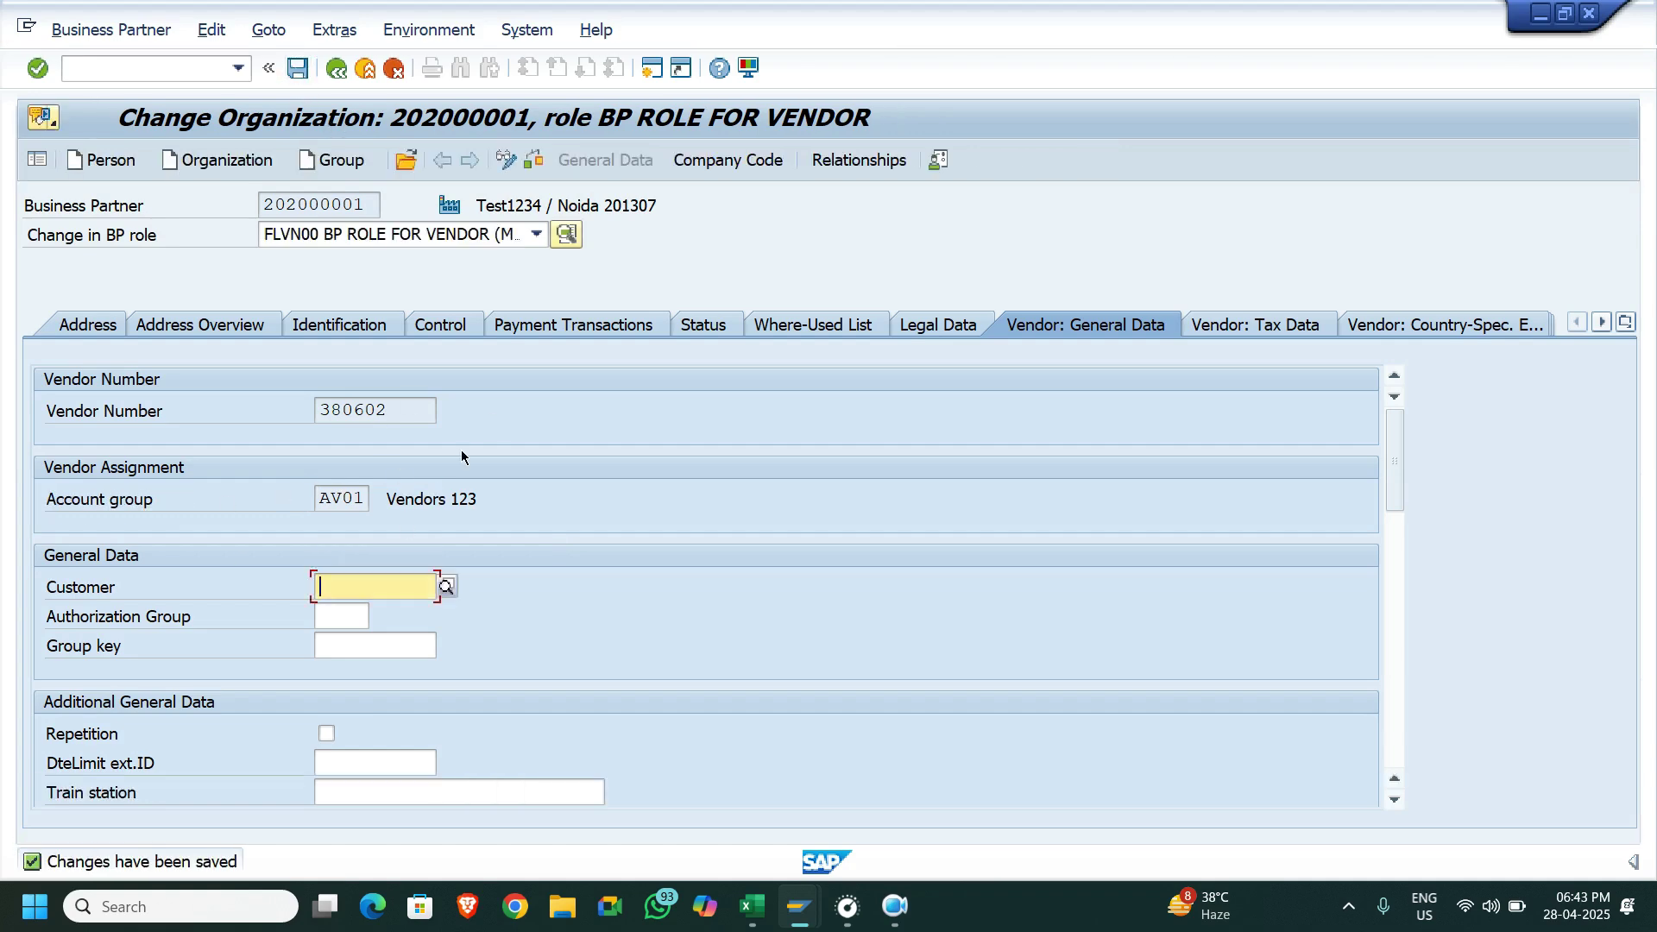
{"action": "key", "text": "alt+Tab"}
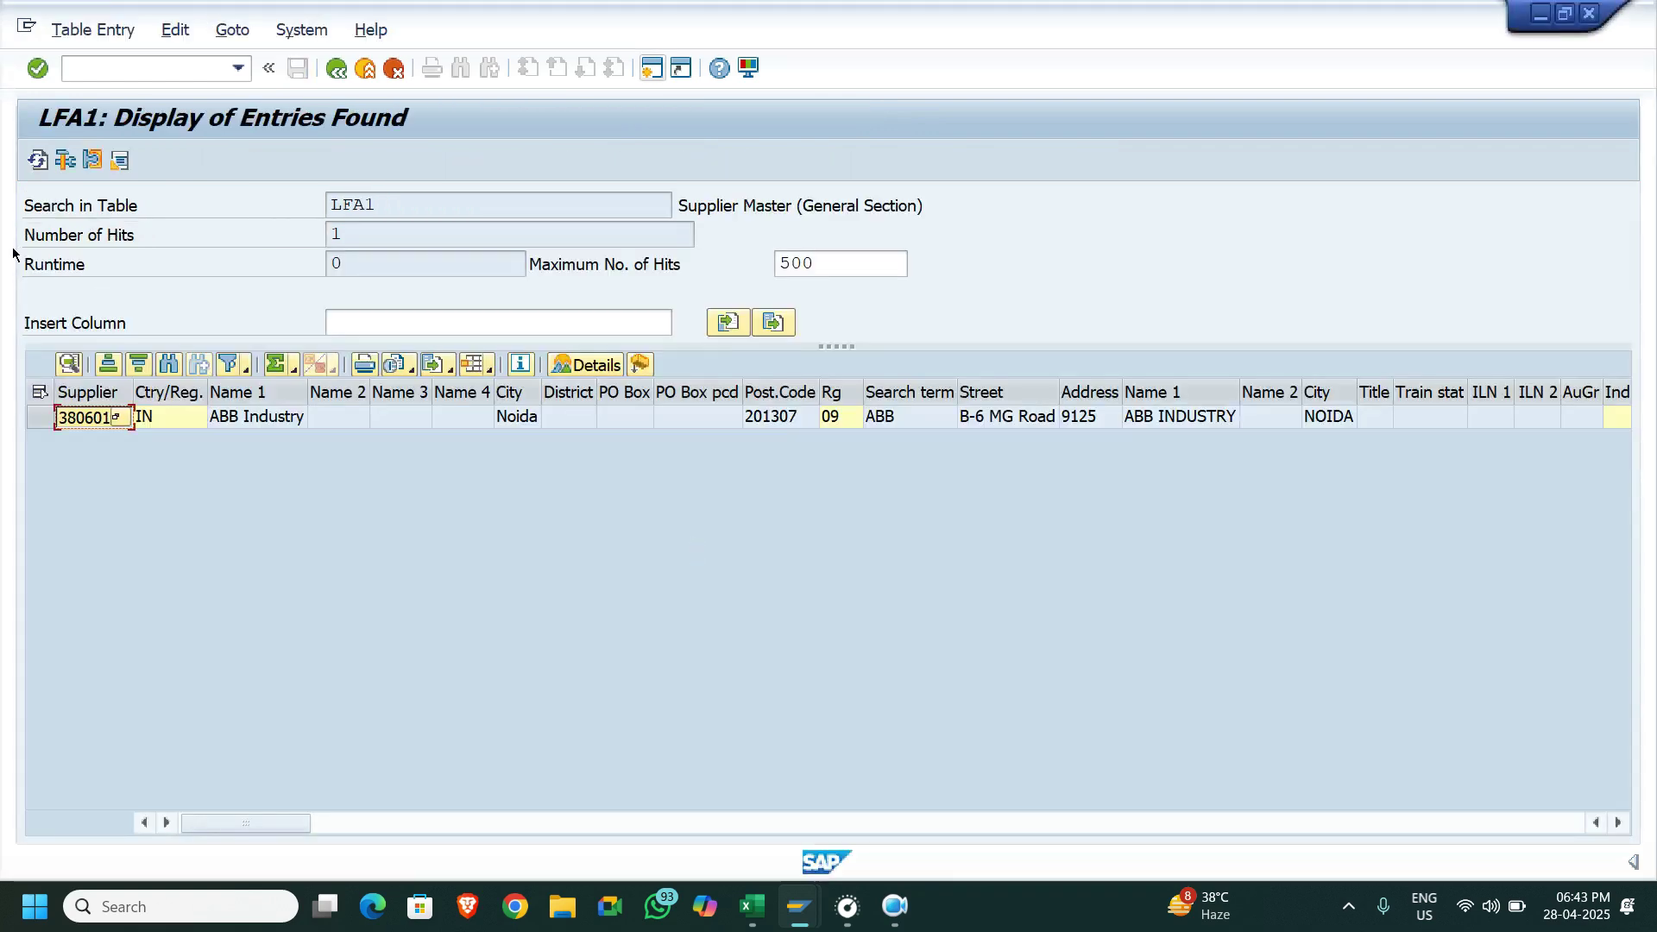
{"action": "left_click", "coordinate": [37, 160]}
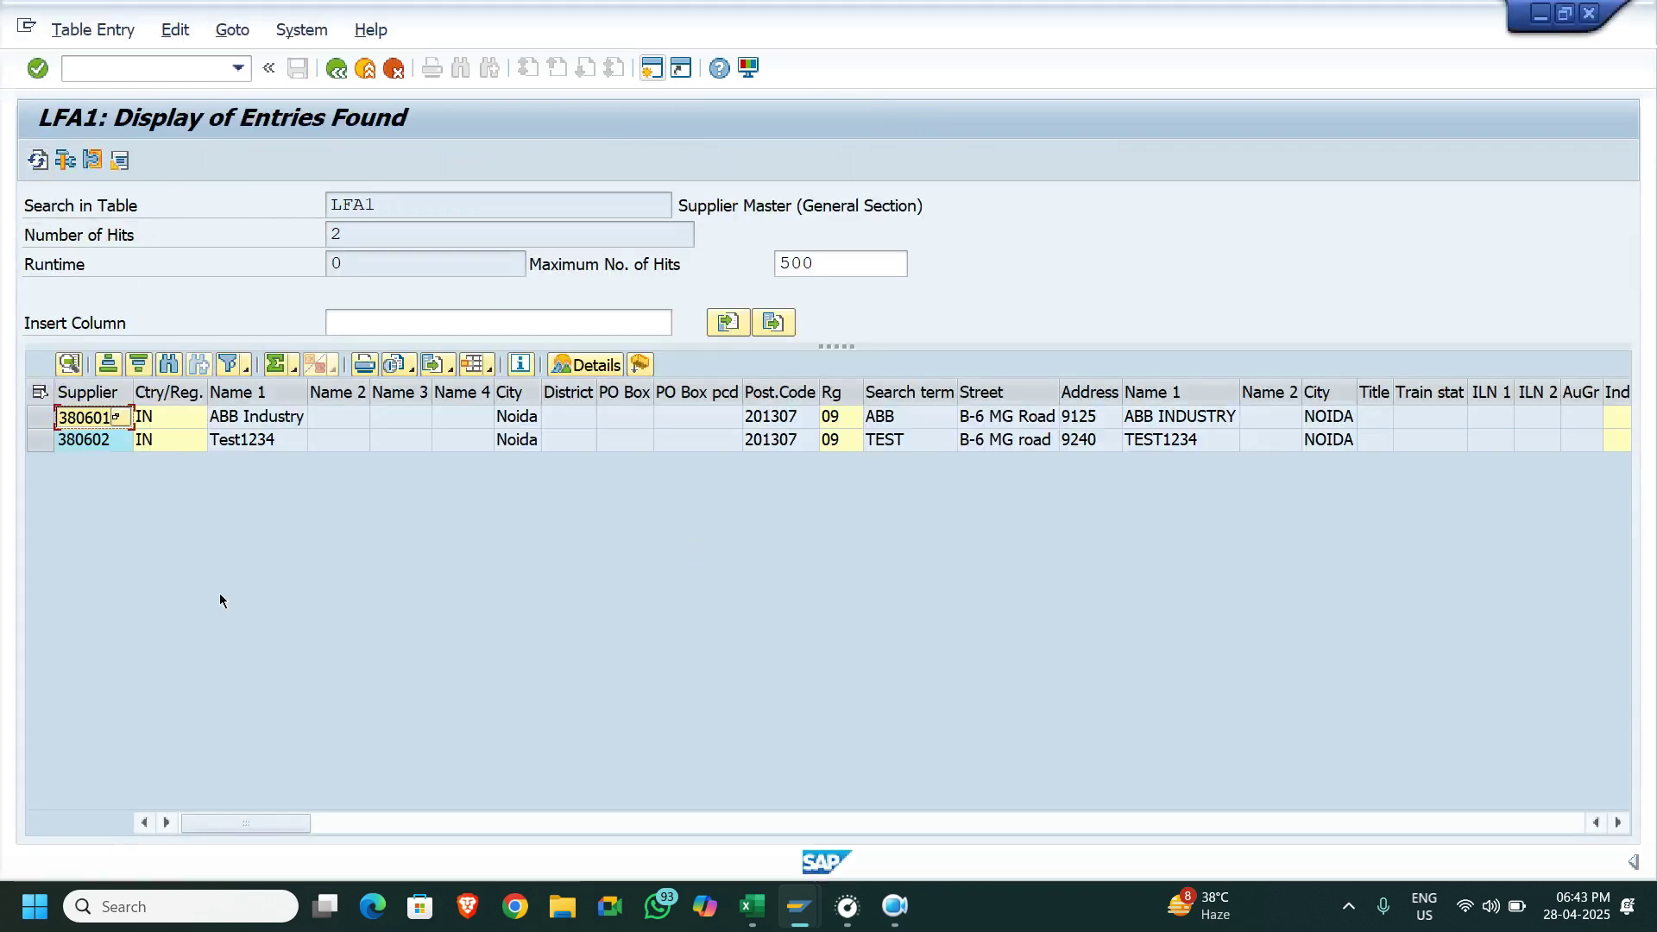
Check the new supplier's row in LFA1, then extend the business partner with customer role FLCU00
{"action": "left_click", "coordinate": [110, 442]}
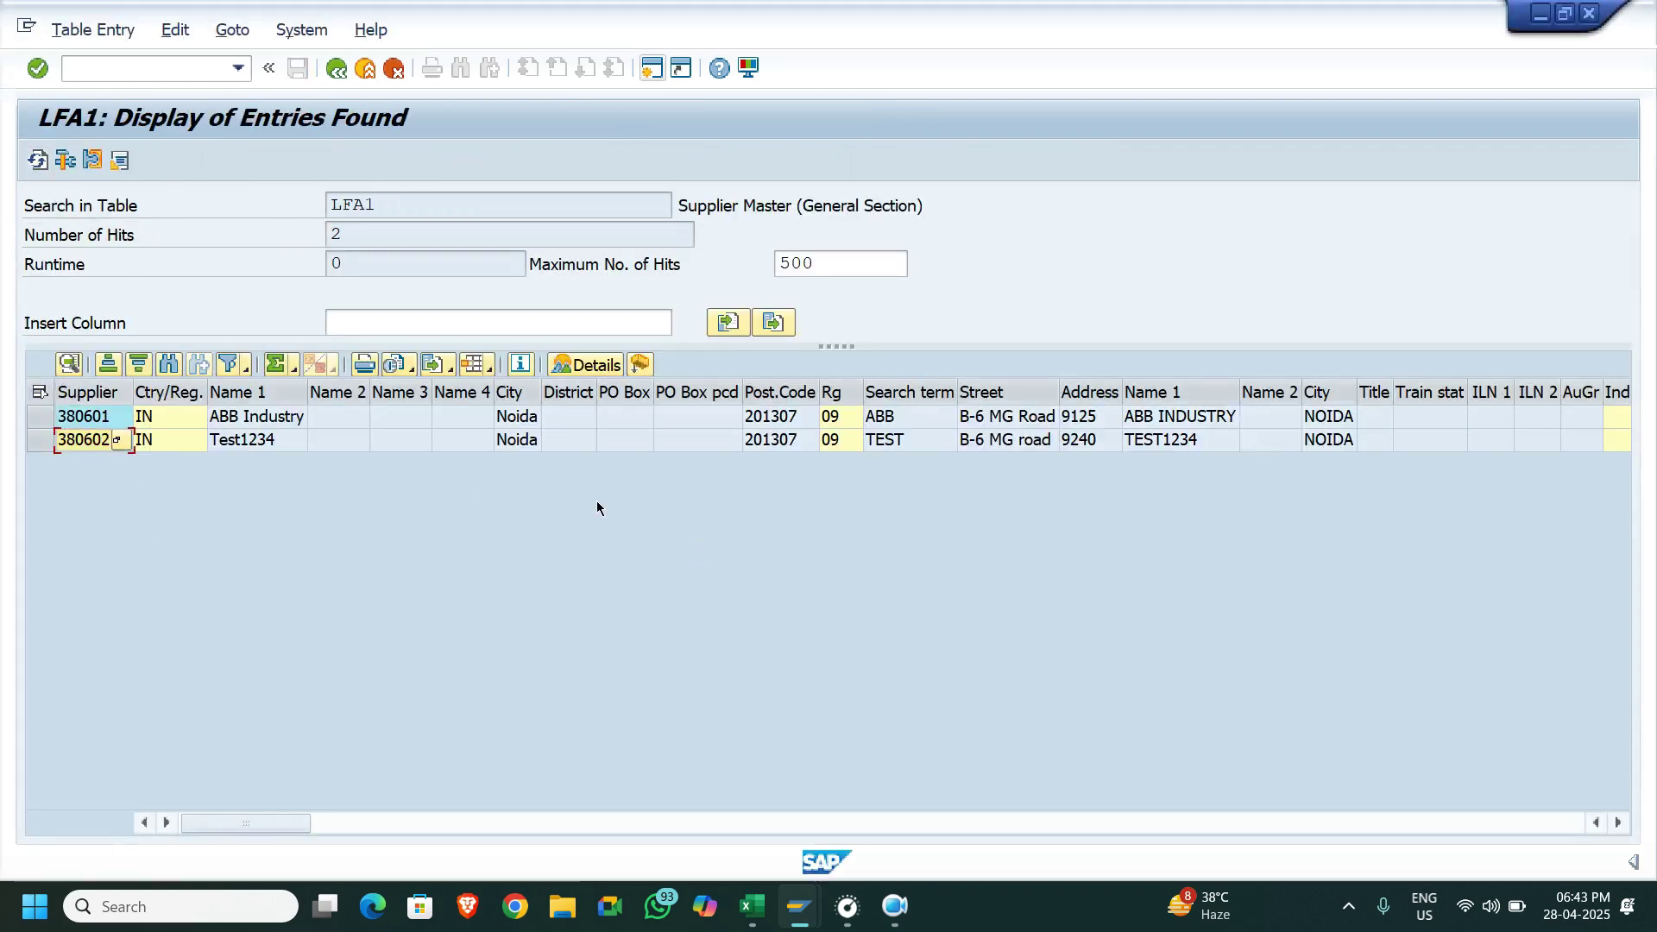
{"action": "key", "text": "alt+Tab"}
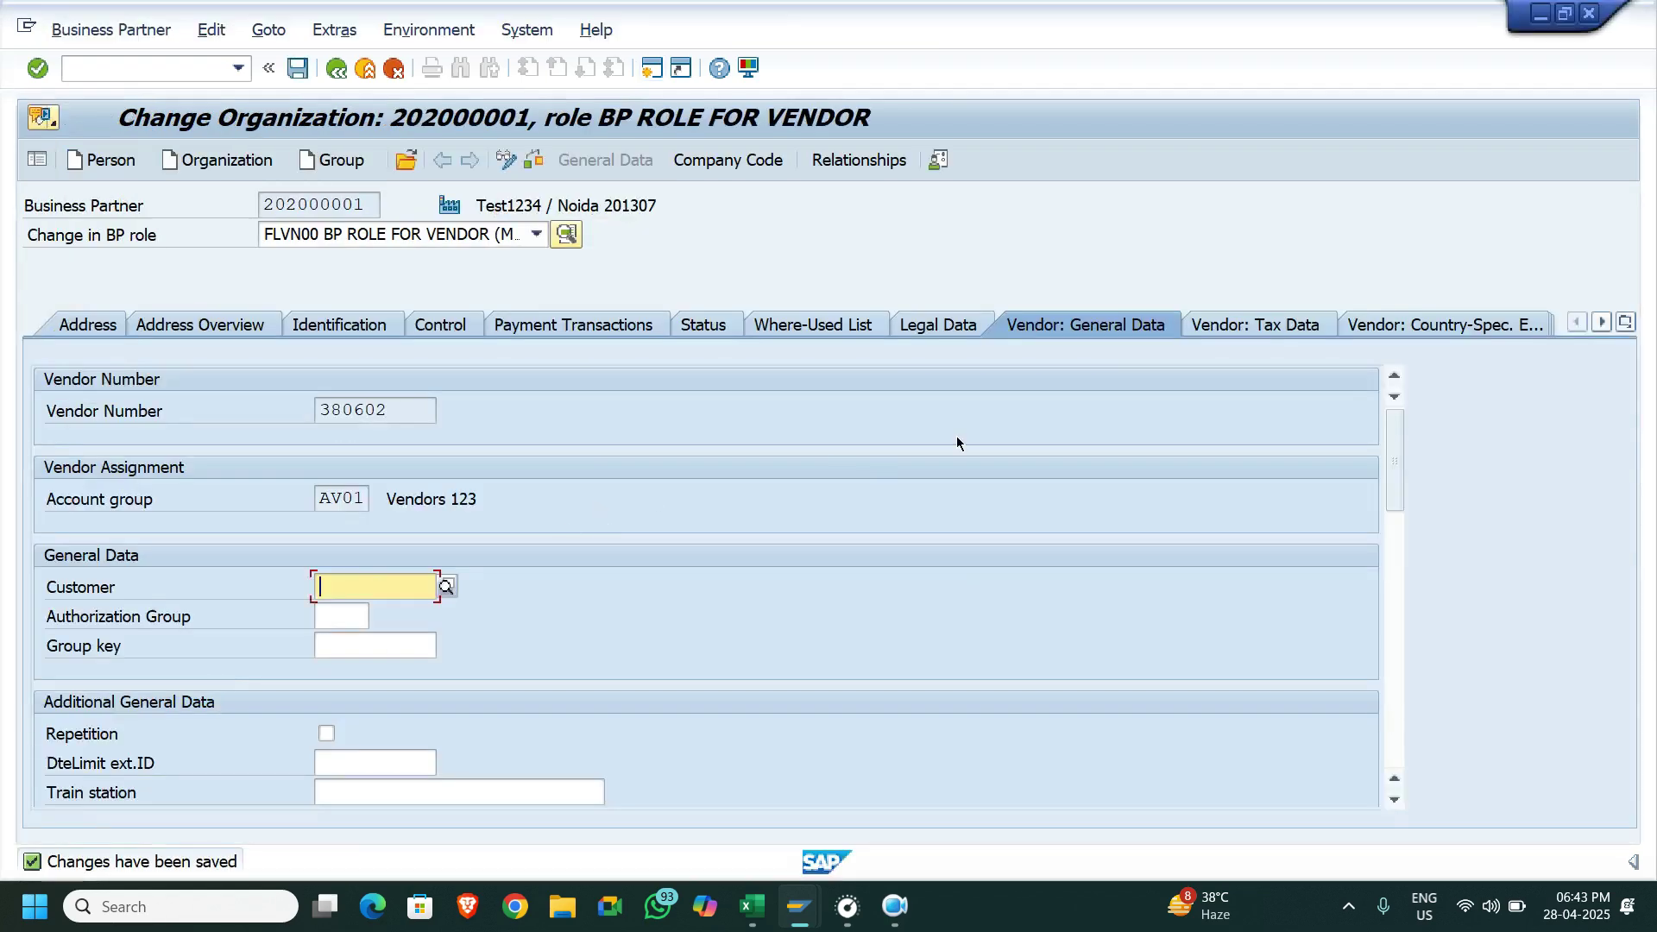
{"action": "left_click", "coordinate": [538, 236]}
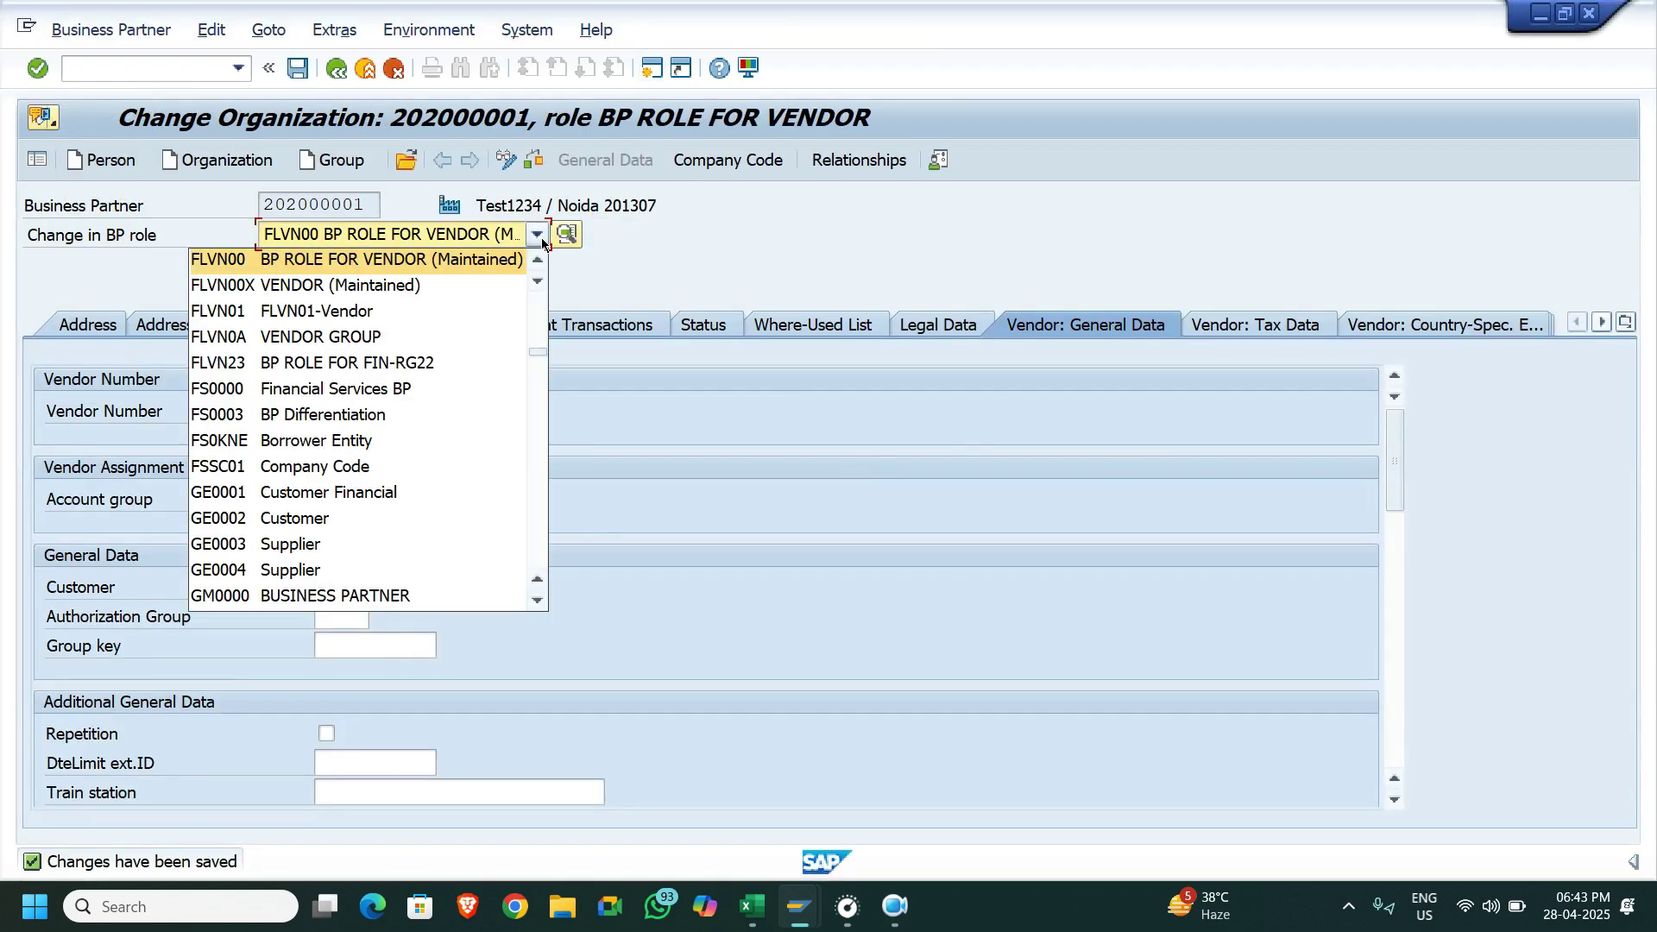
{"action": "scroll", "coordinate": [542, 243], "scroll_direction": "up", "scroll_amount": 10}
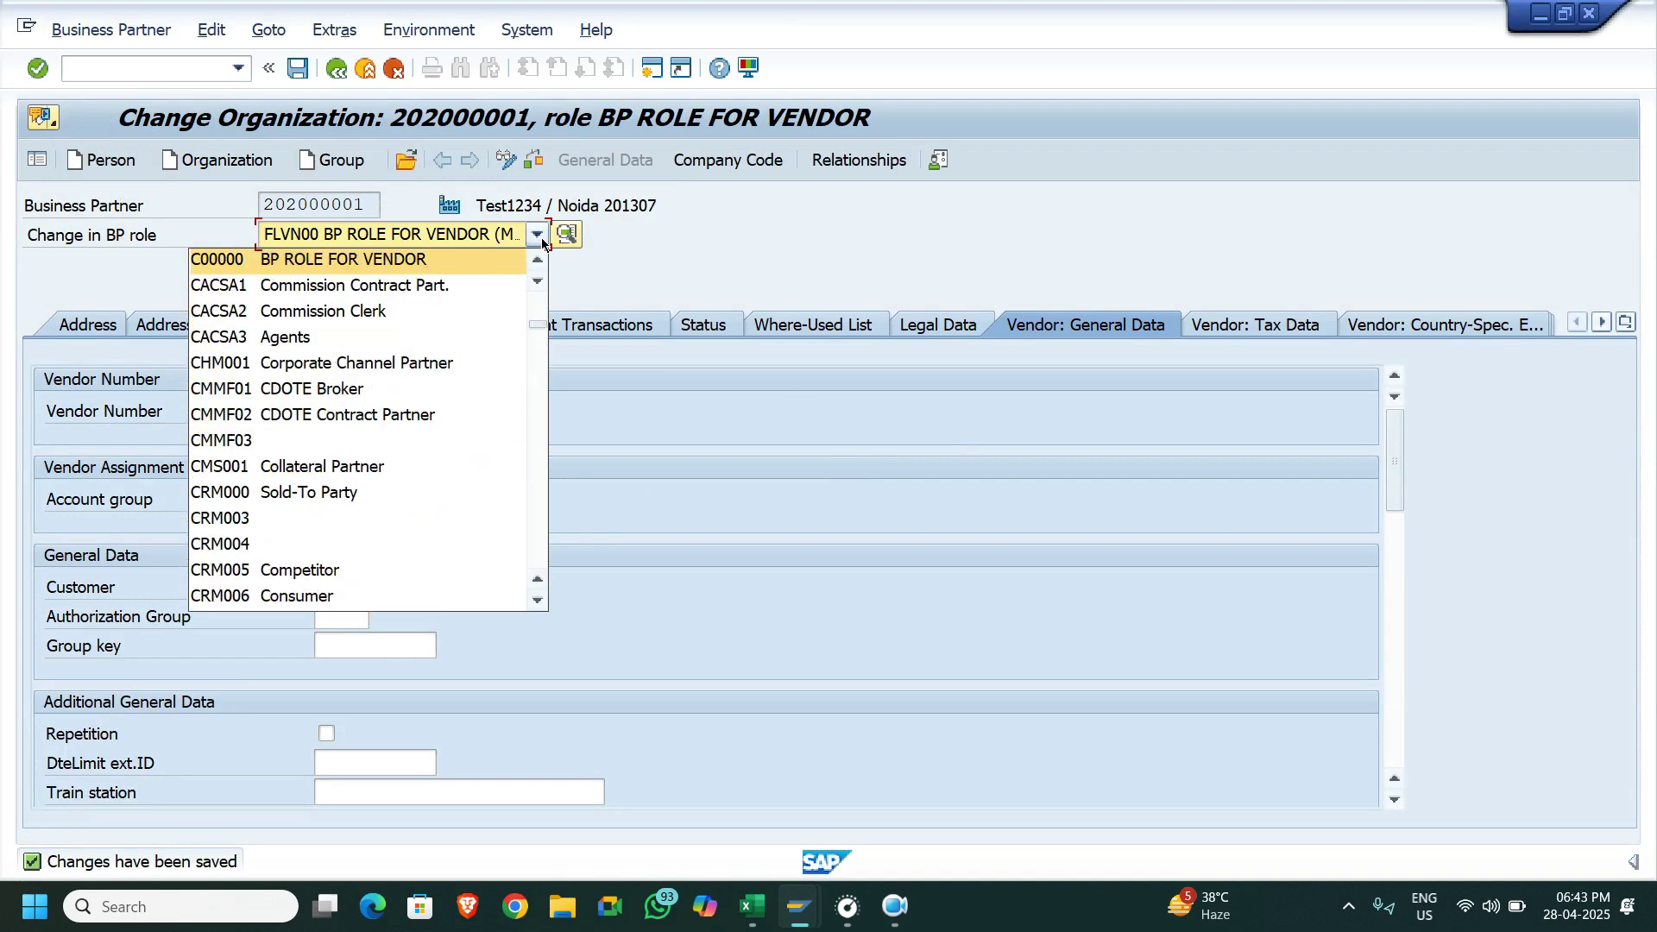
{"action": "scroll", "coordinate": [542, 242], "scroll_direction": "down", "scroll_amount": 10}
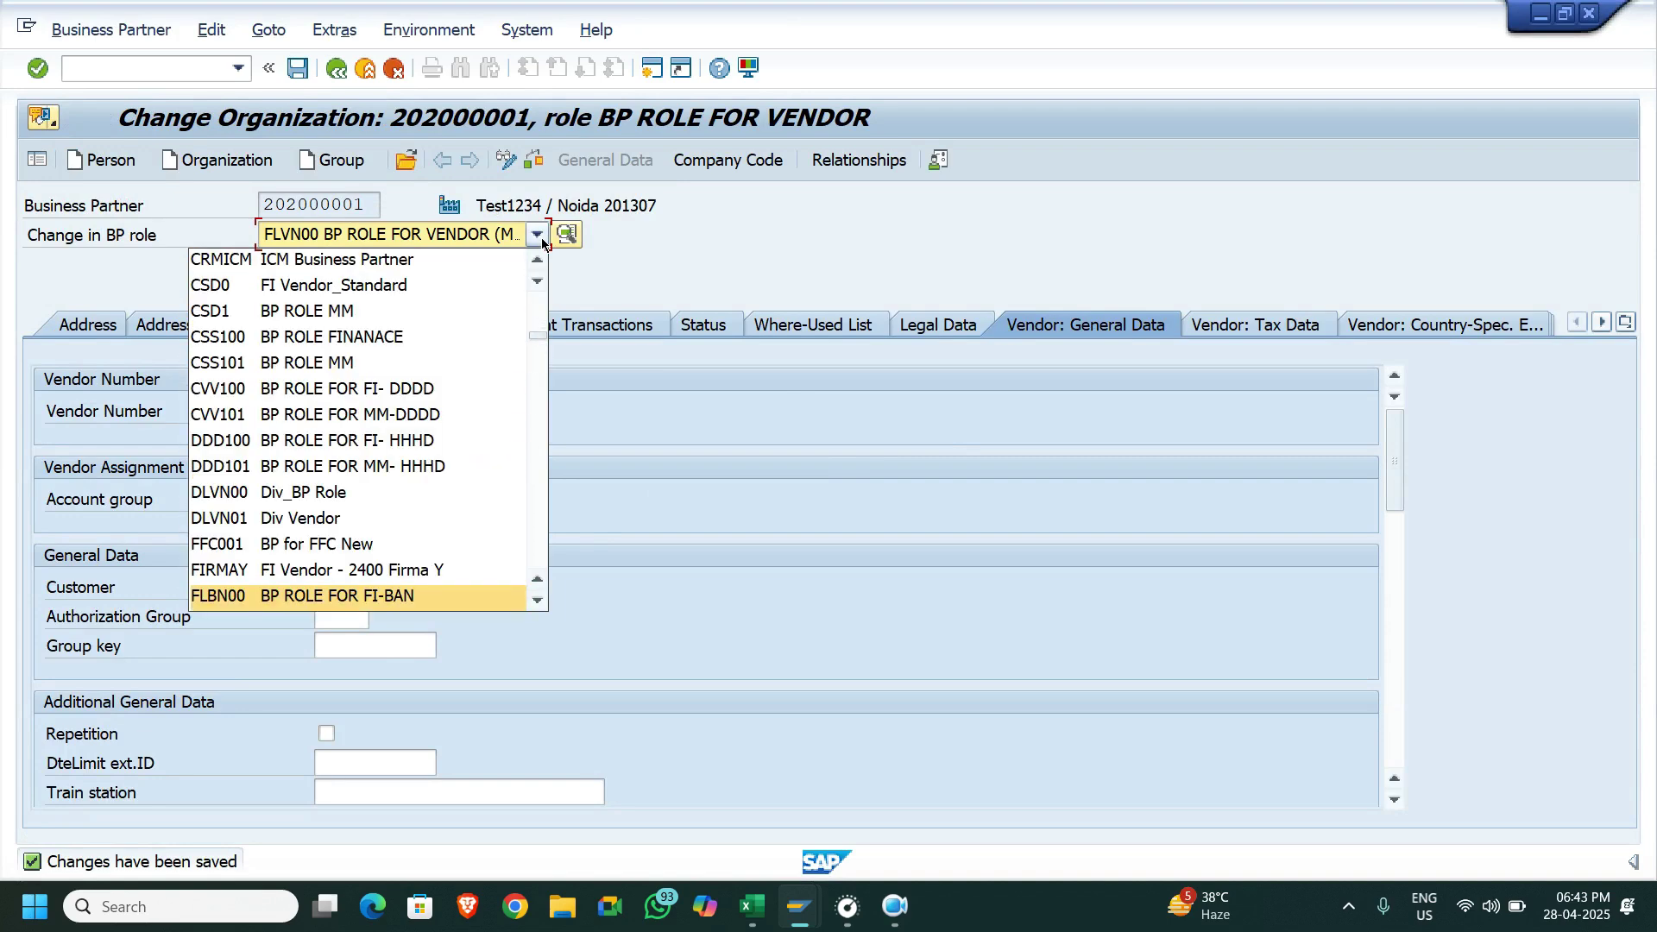
{"action": "scroll", "coordinate": [542, 242], "scroll_direction": "down", "scroll_amount": 2}
{"action": "key", "text": "Return"}
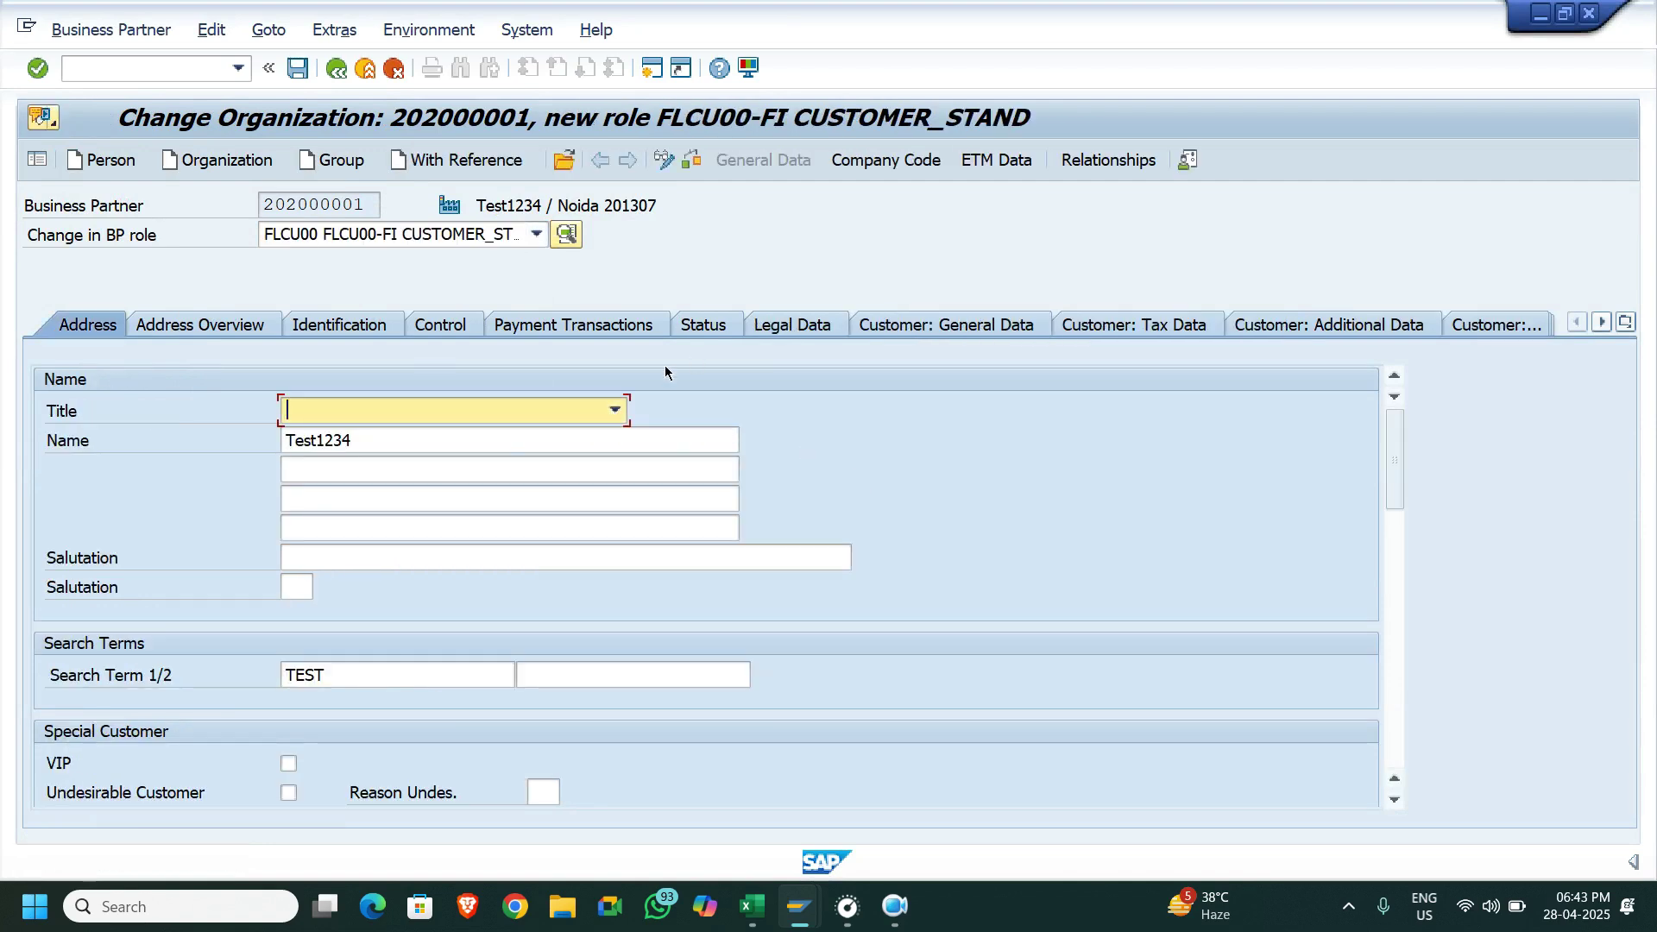
Open the customer general data at the external customer number and copy the customer number range's start value from Sheet3 in Excel
{"action": "left_click", "coordinate": [957, 328]}
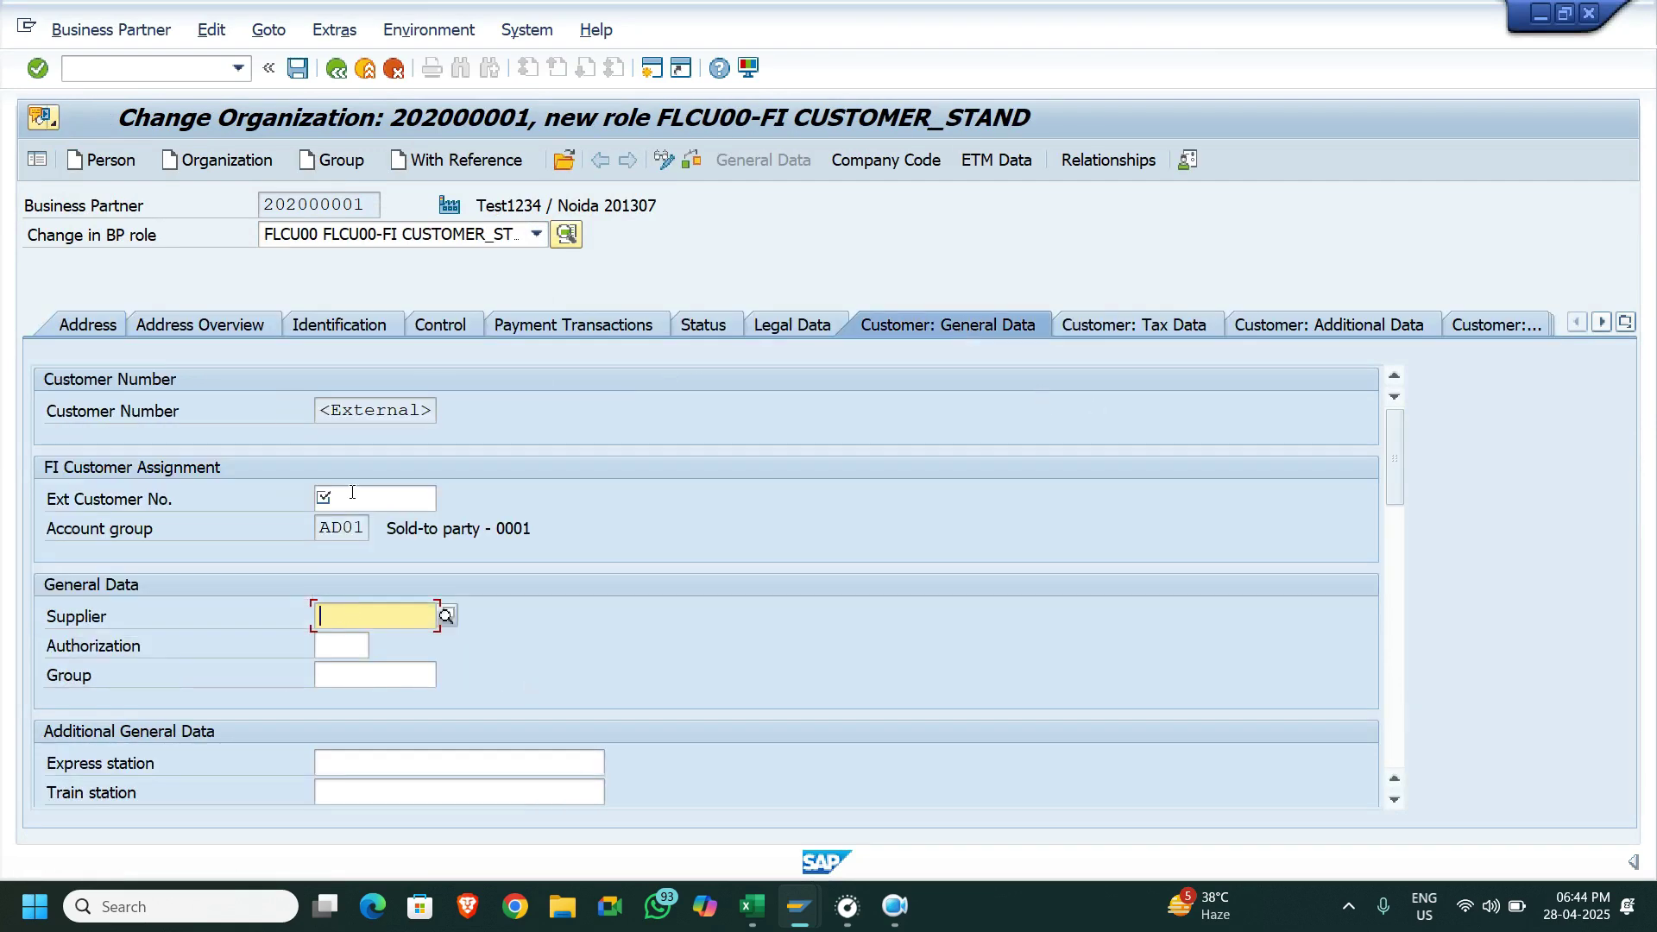
{"action": "left_click", "coordinate": [373, 495]}
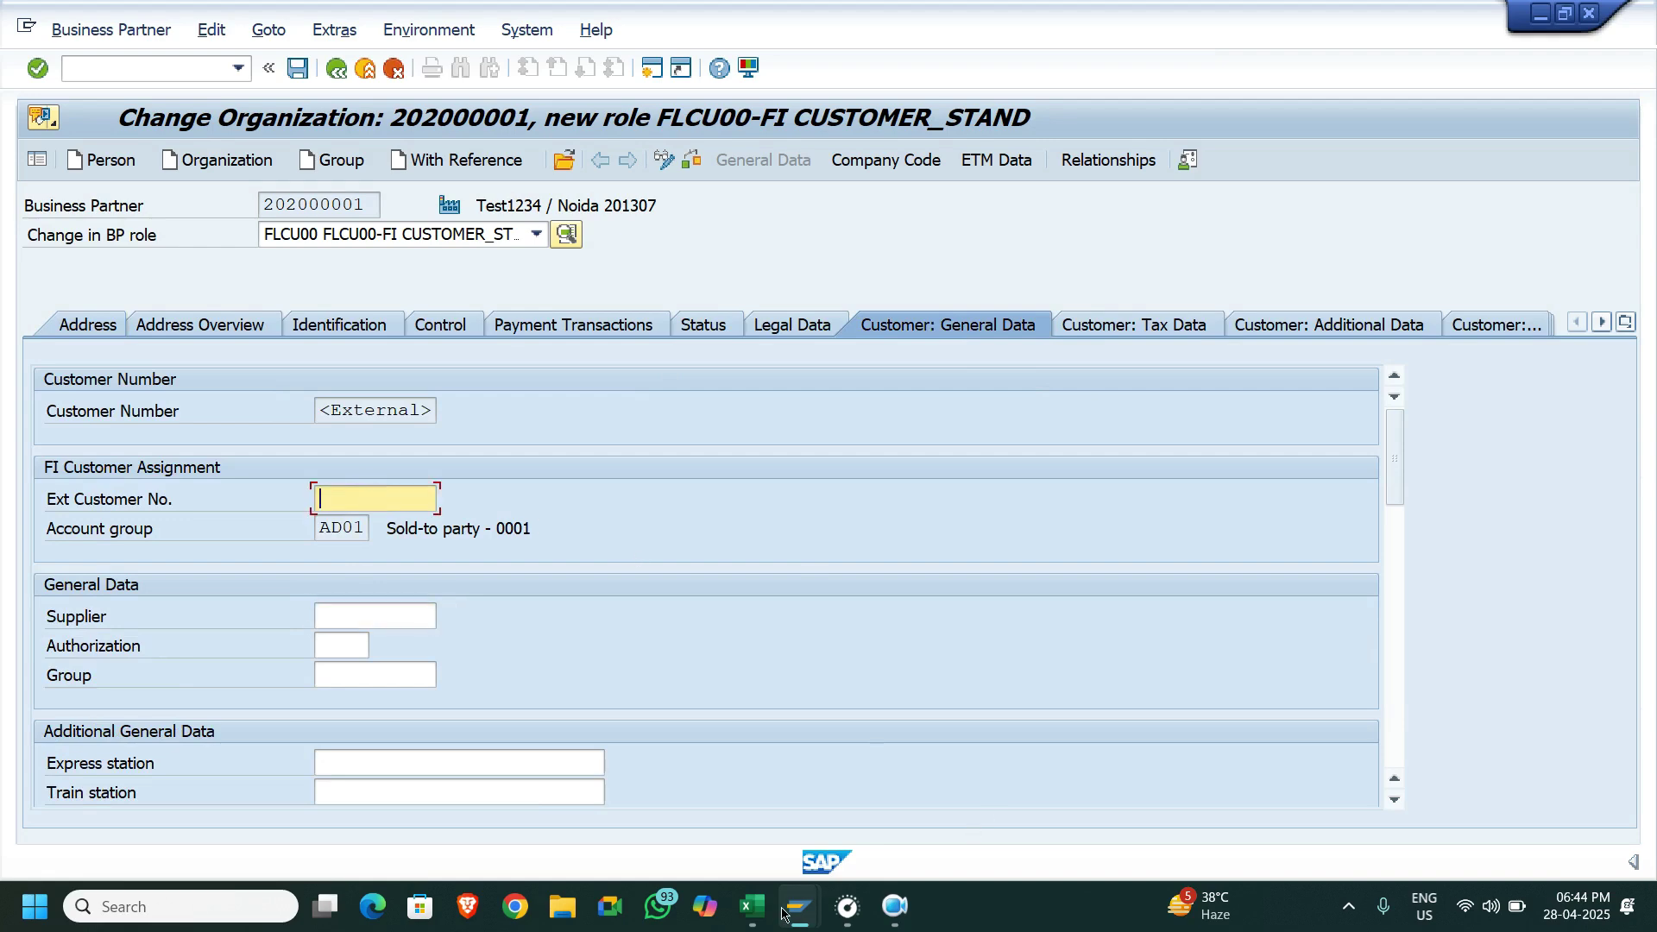
{"action": "left_click", "coordinate": [755, 906]}
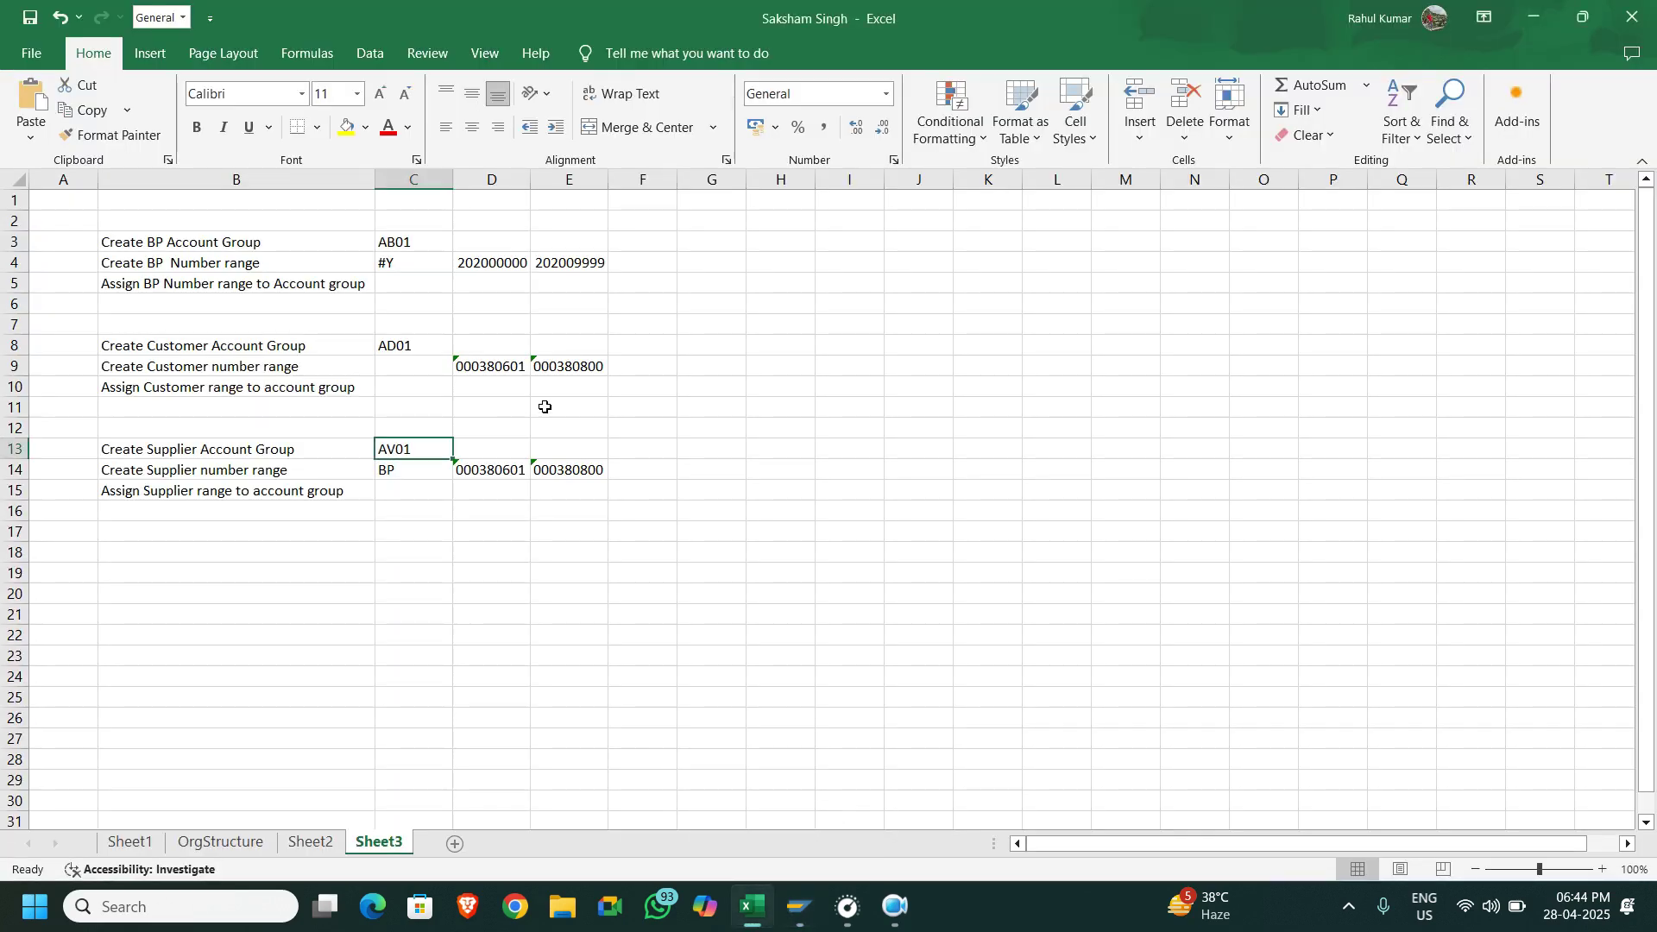
{"action": "left_click", "coordinate": [516, 367]}
{"action": "key", "text": "ctrl+c"}
{"action": "key", "text": "alt+Tab"}
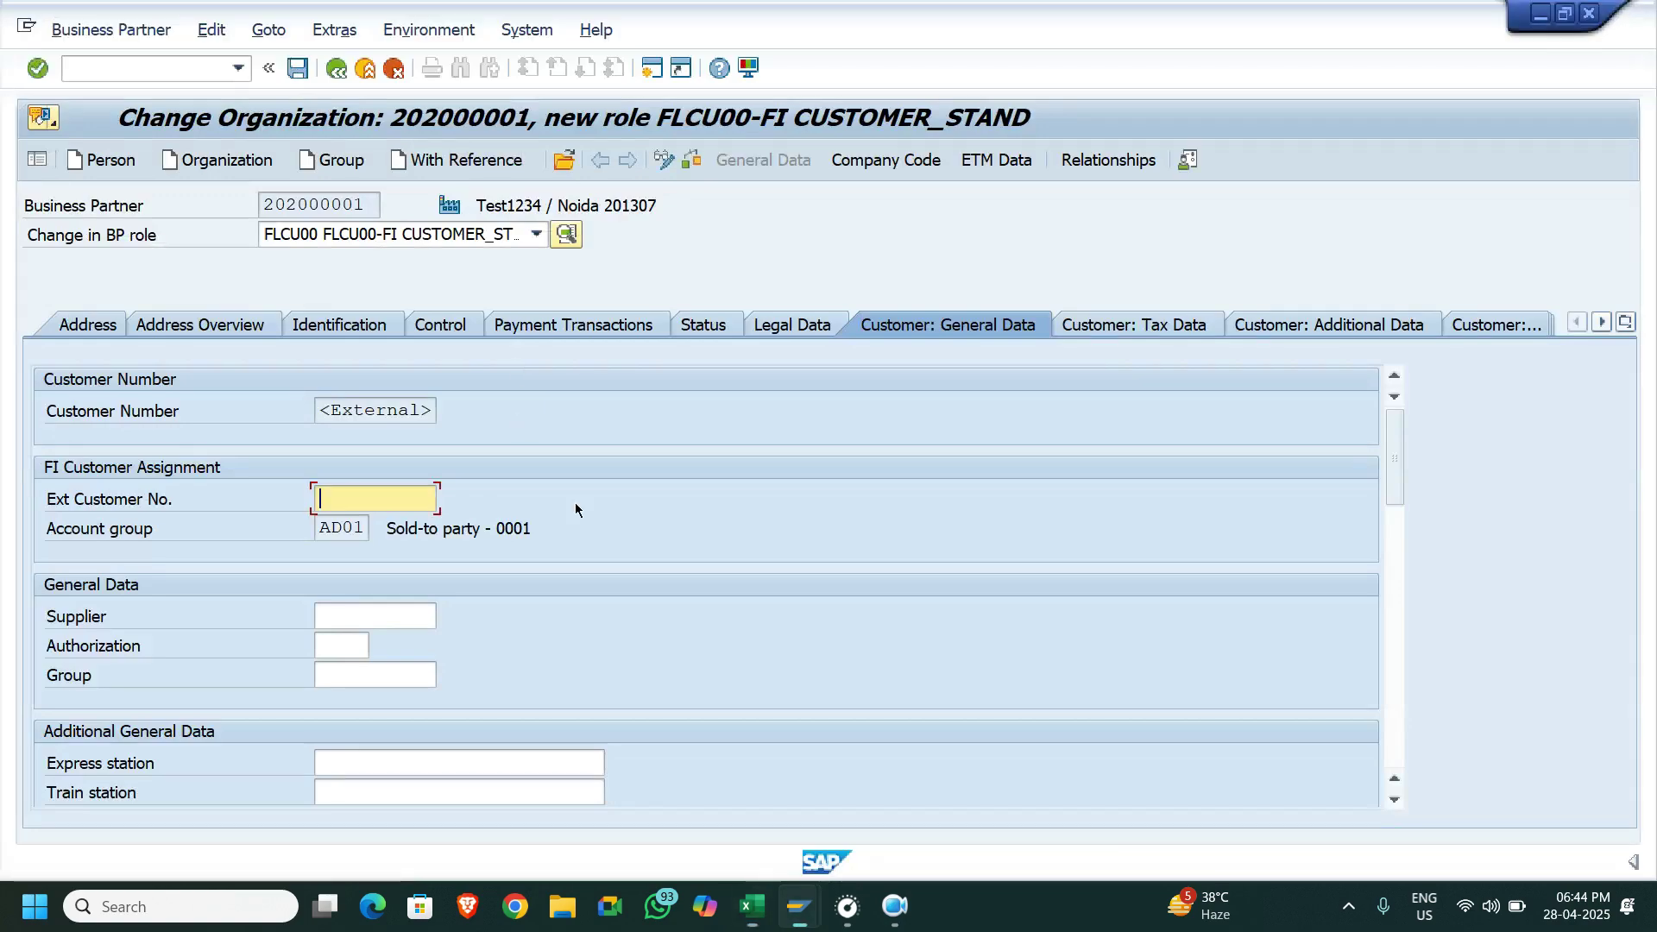
Return from the LFA1 entries to the table selection and load customer master table KNA1
{"action": "mouse_move", "coordinate": [799, 906]}
{"action": "mouse_move", "coordinate": [663, 787]}
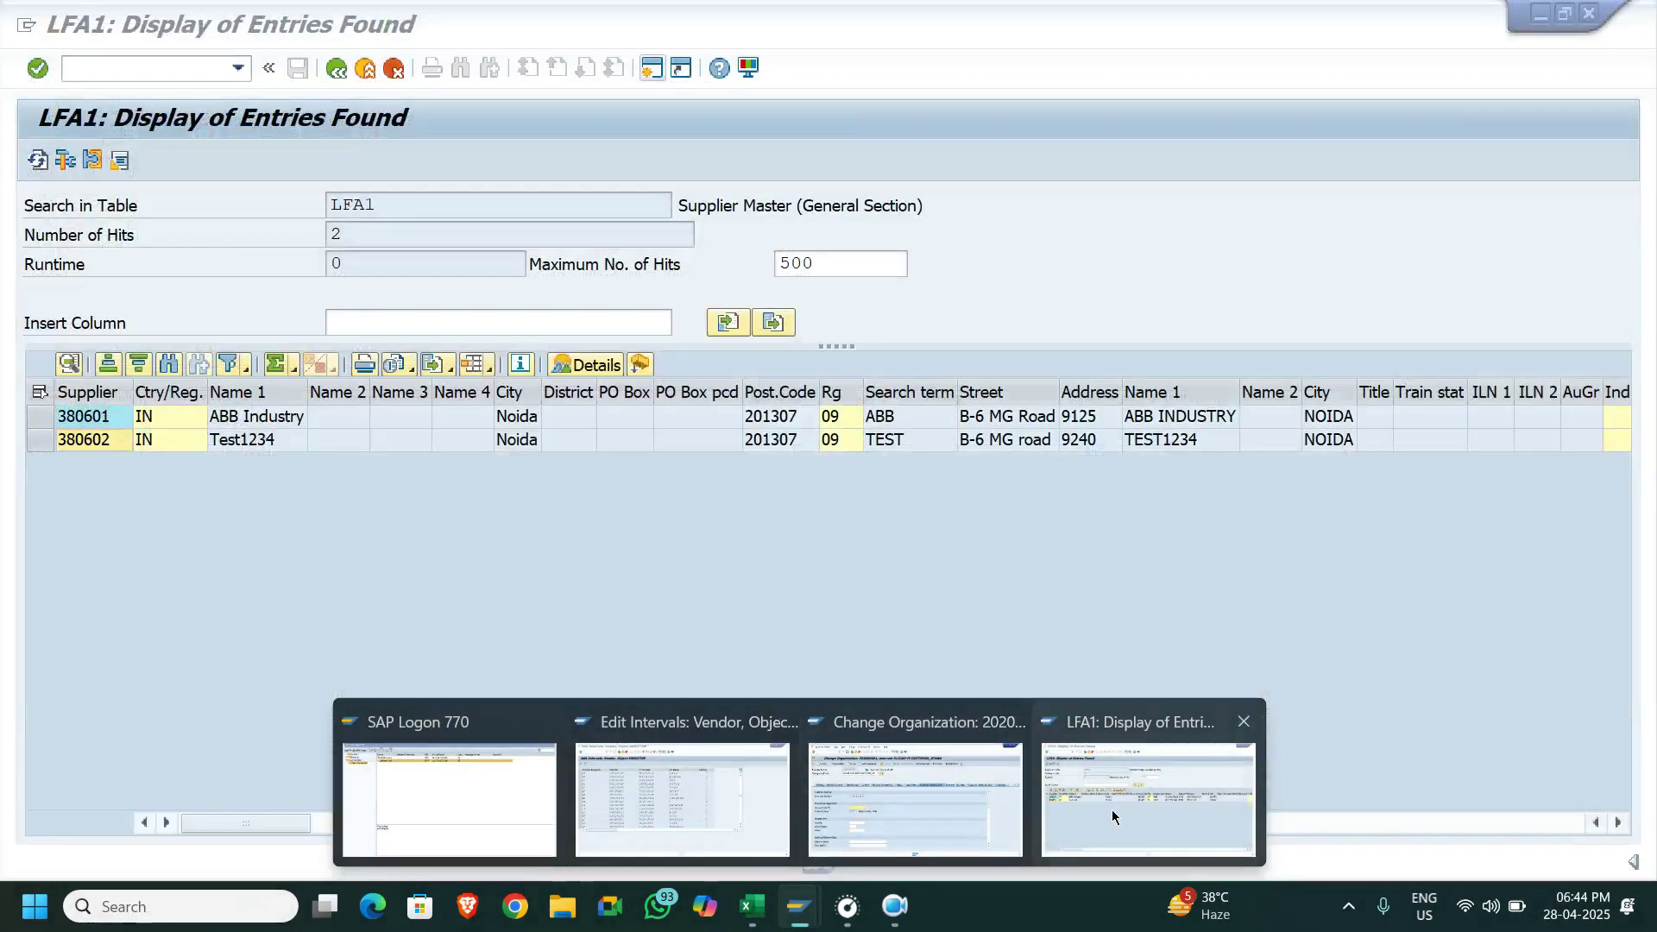
{"action": "left_click", "coordinate": [1111, 809]}
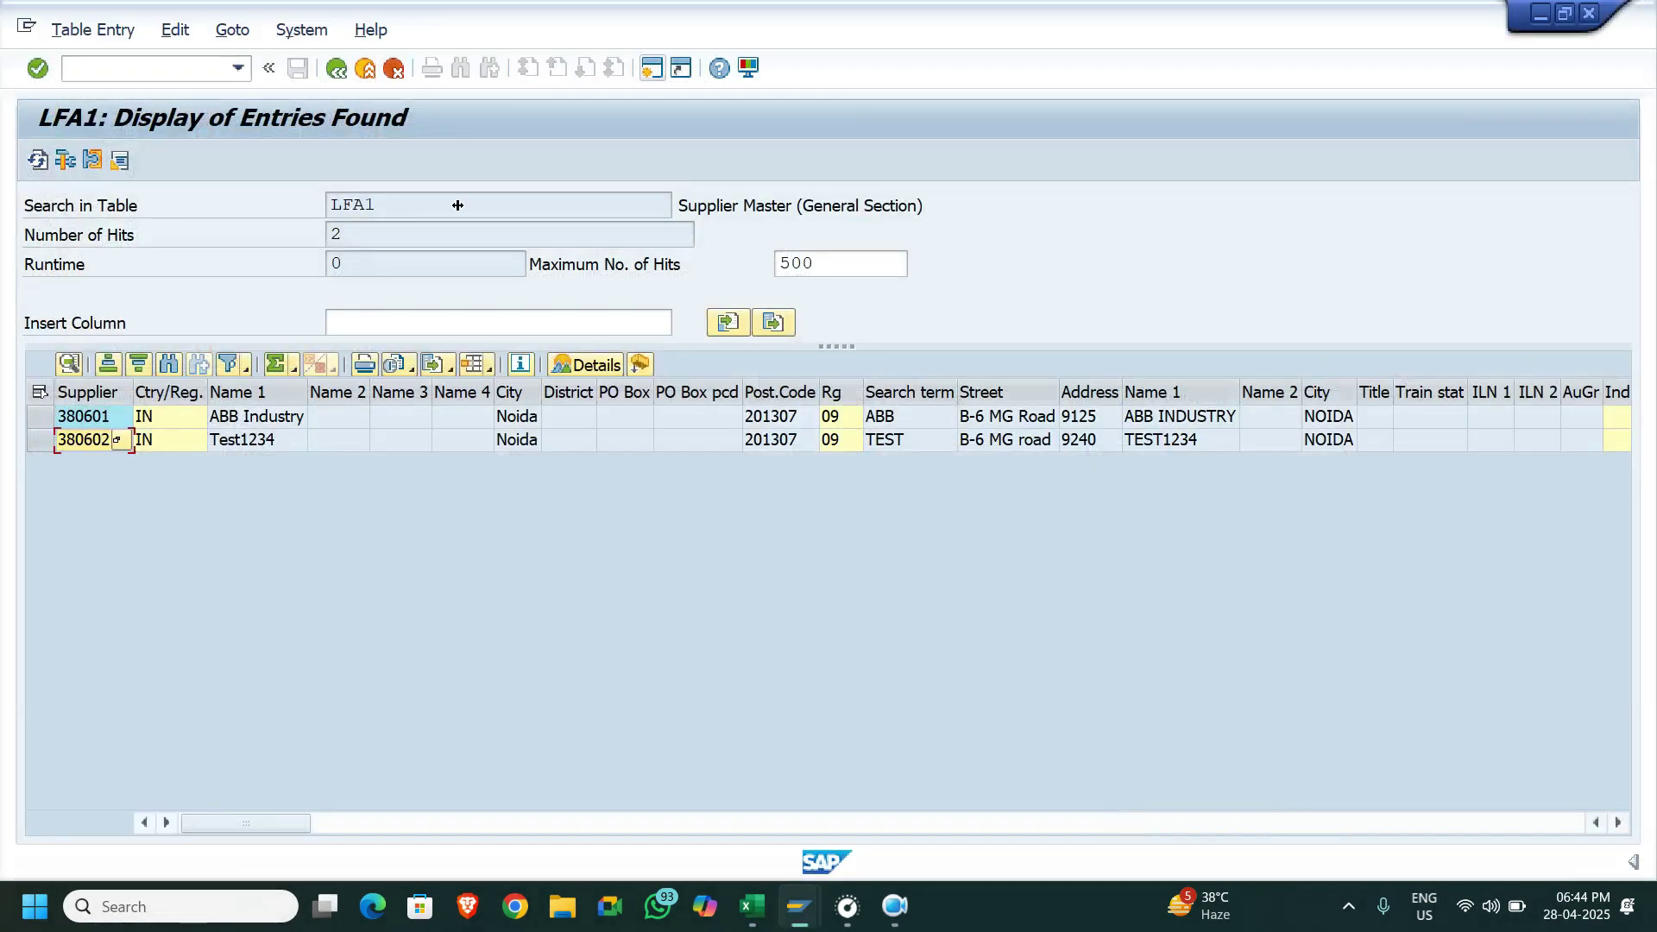
{"action": "left_click", "coordinate": [338, 74]}
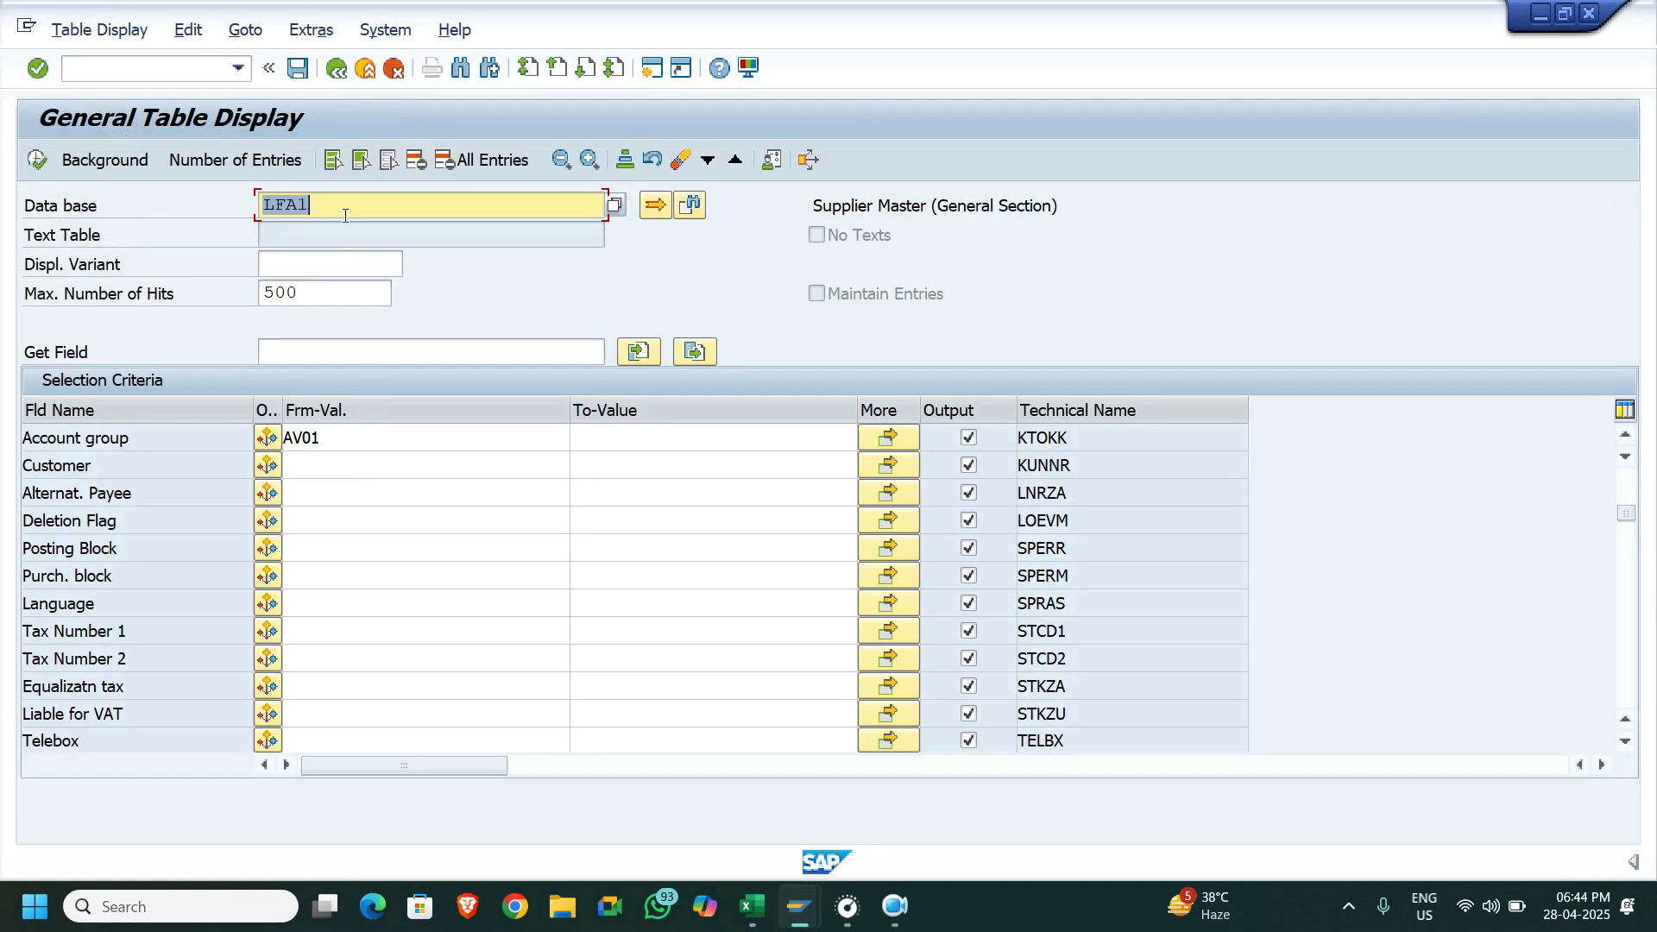
{"action": "key", "text": "BackSpace"}
{"action": "type", "text": "kna1"}
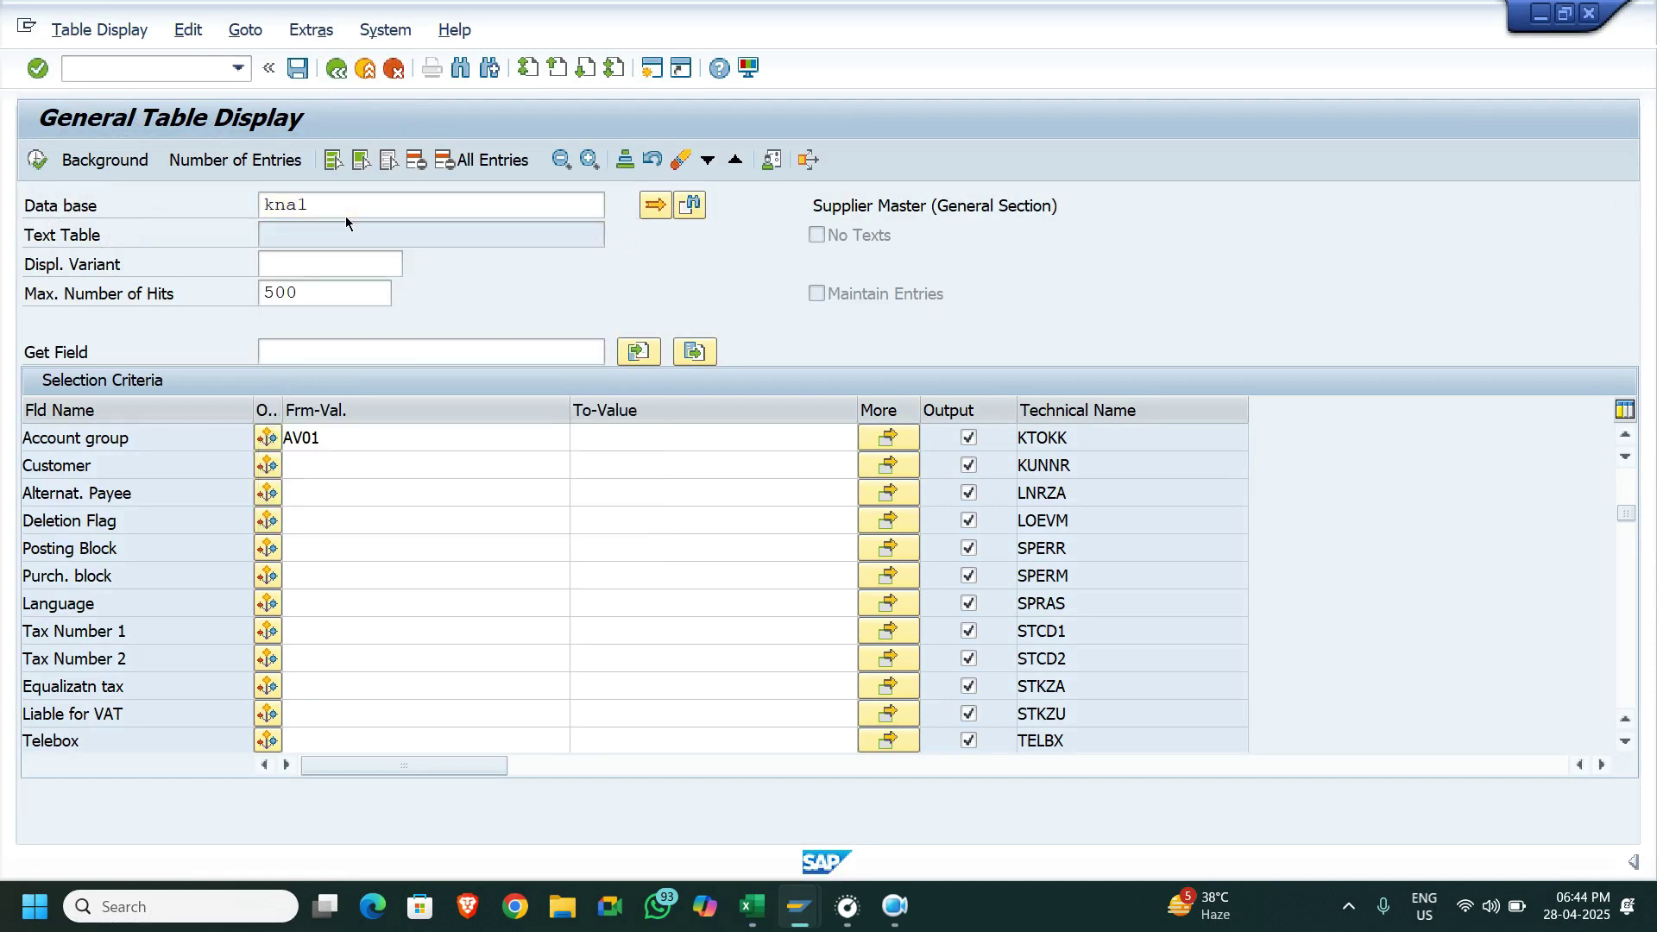
{"action": "key", "text": "Return"}
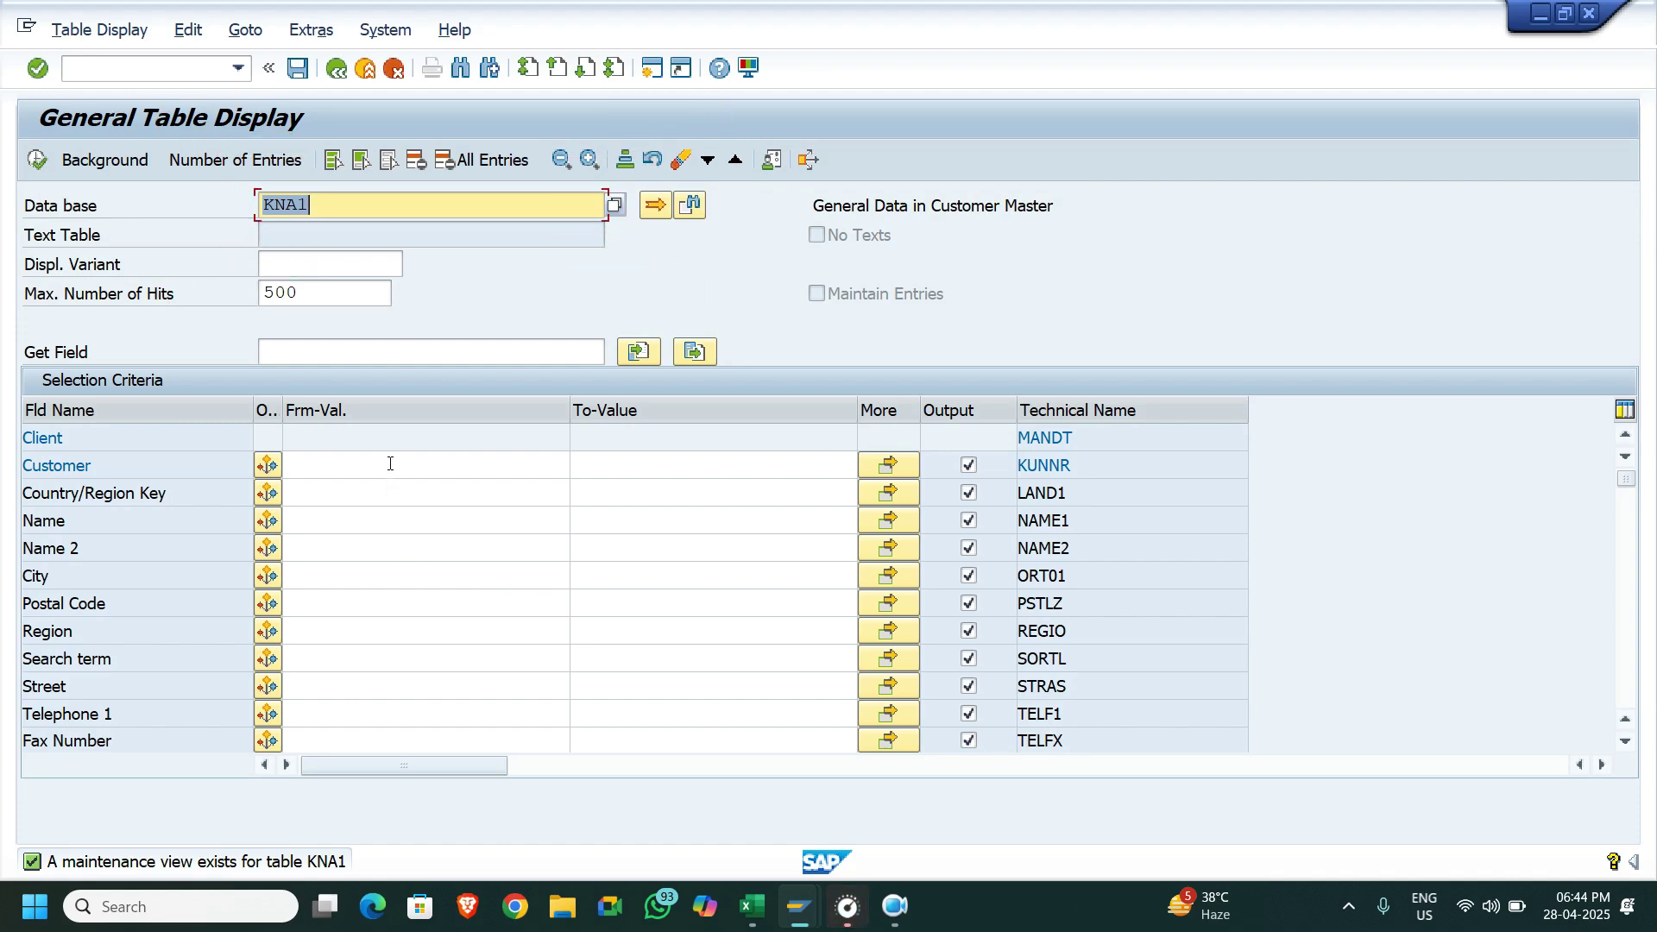
Search the KNA1 selection criteria for the account group field and select its from-value
{"action": "key", "text": "ctrl+f"}
{"action": "key", "text": "Down"}
{"action": "key", "text": "Return"}
{"action": "key", "text": "Return"}
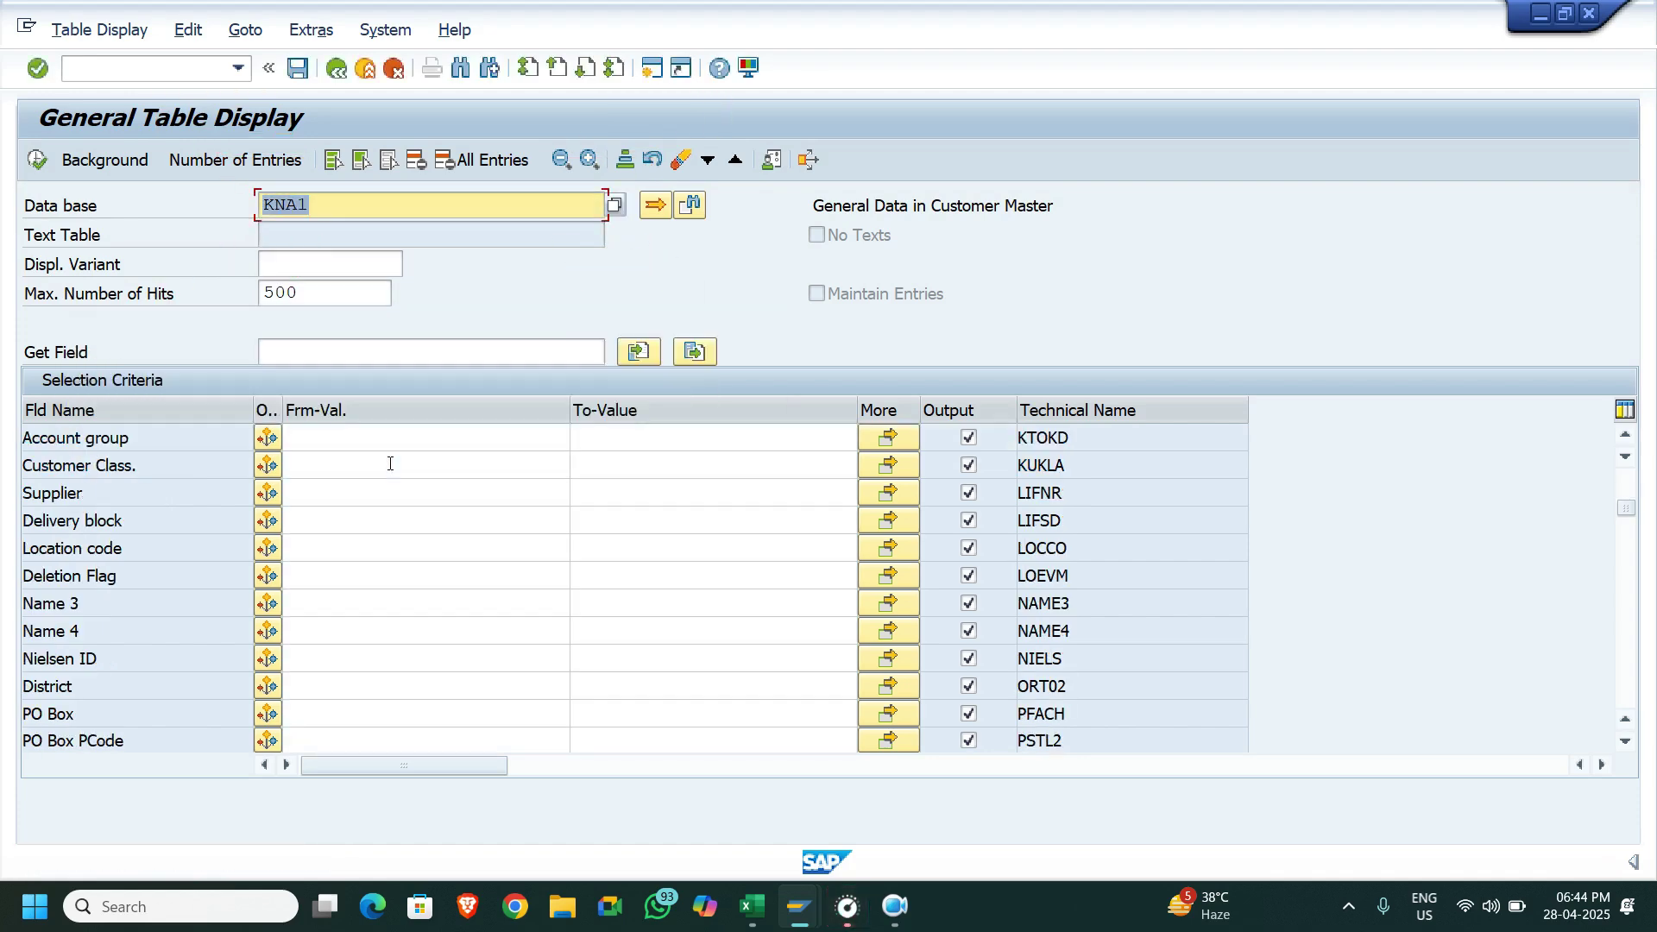
{"action": "left_click", "coordinate": [371, 438]}
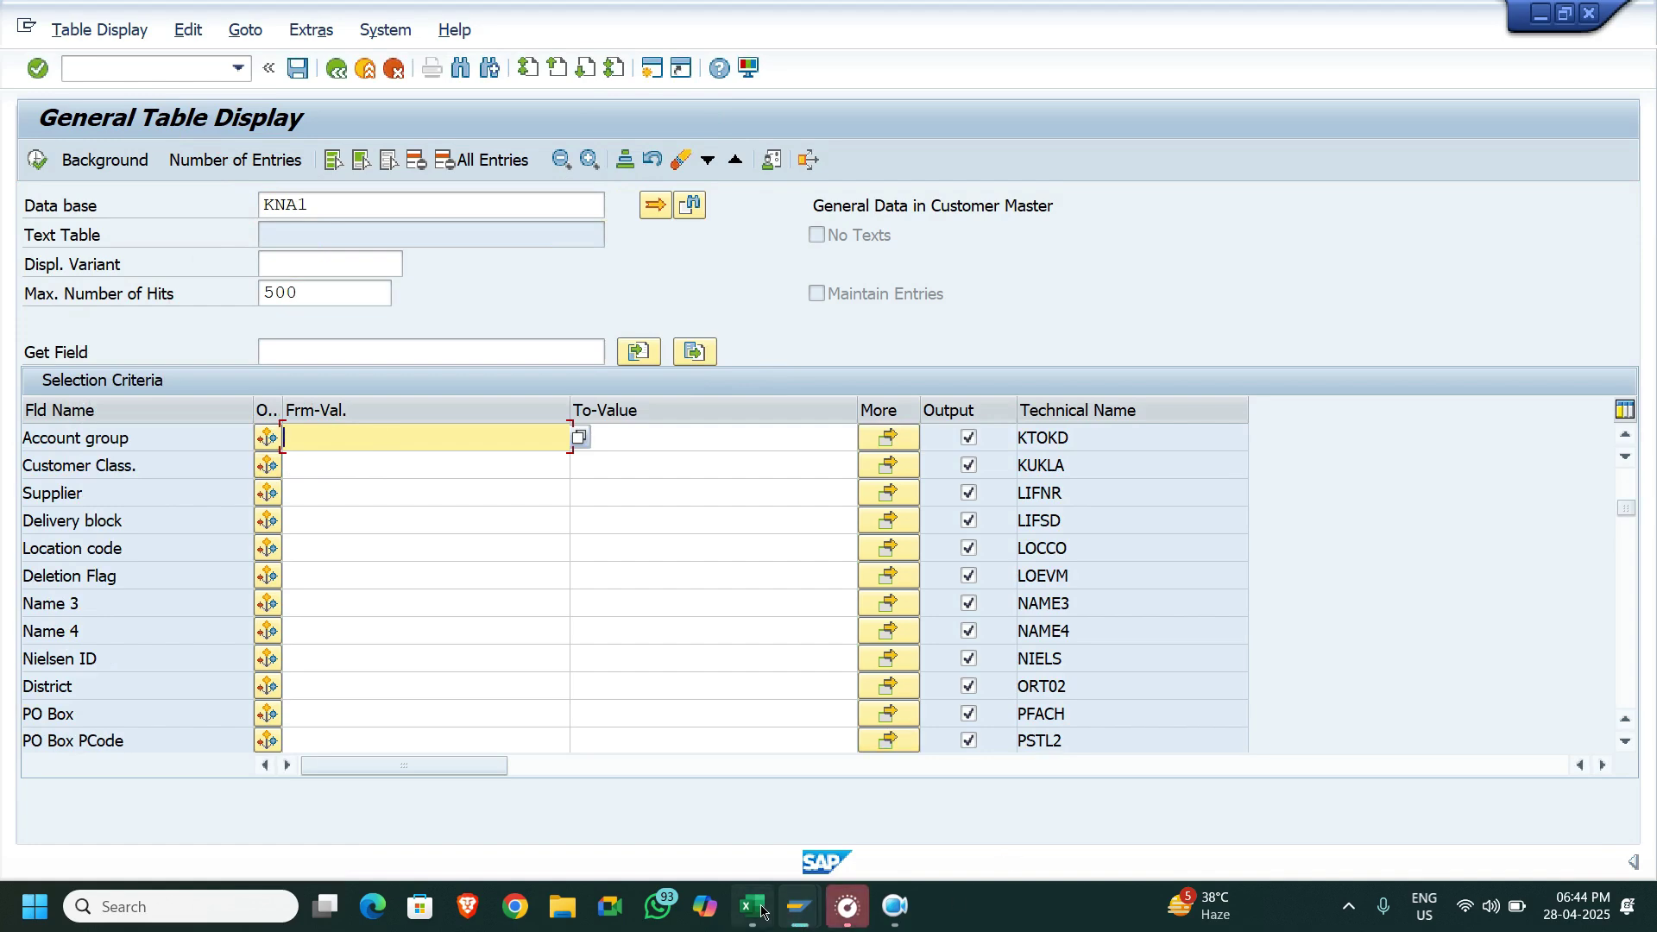
Look up the customer account group in Excel's Sheet3 and list the KNA1 entries in SAP filtered by account group AD01
{"action": "left_click", "coordinate": [751, 906]}
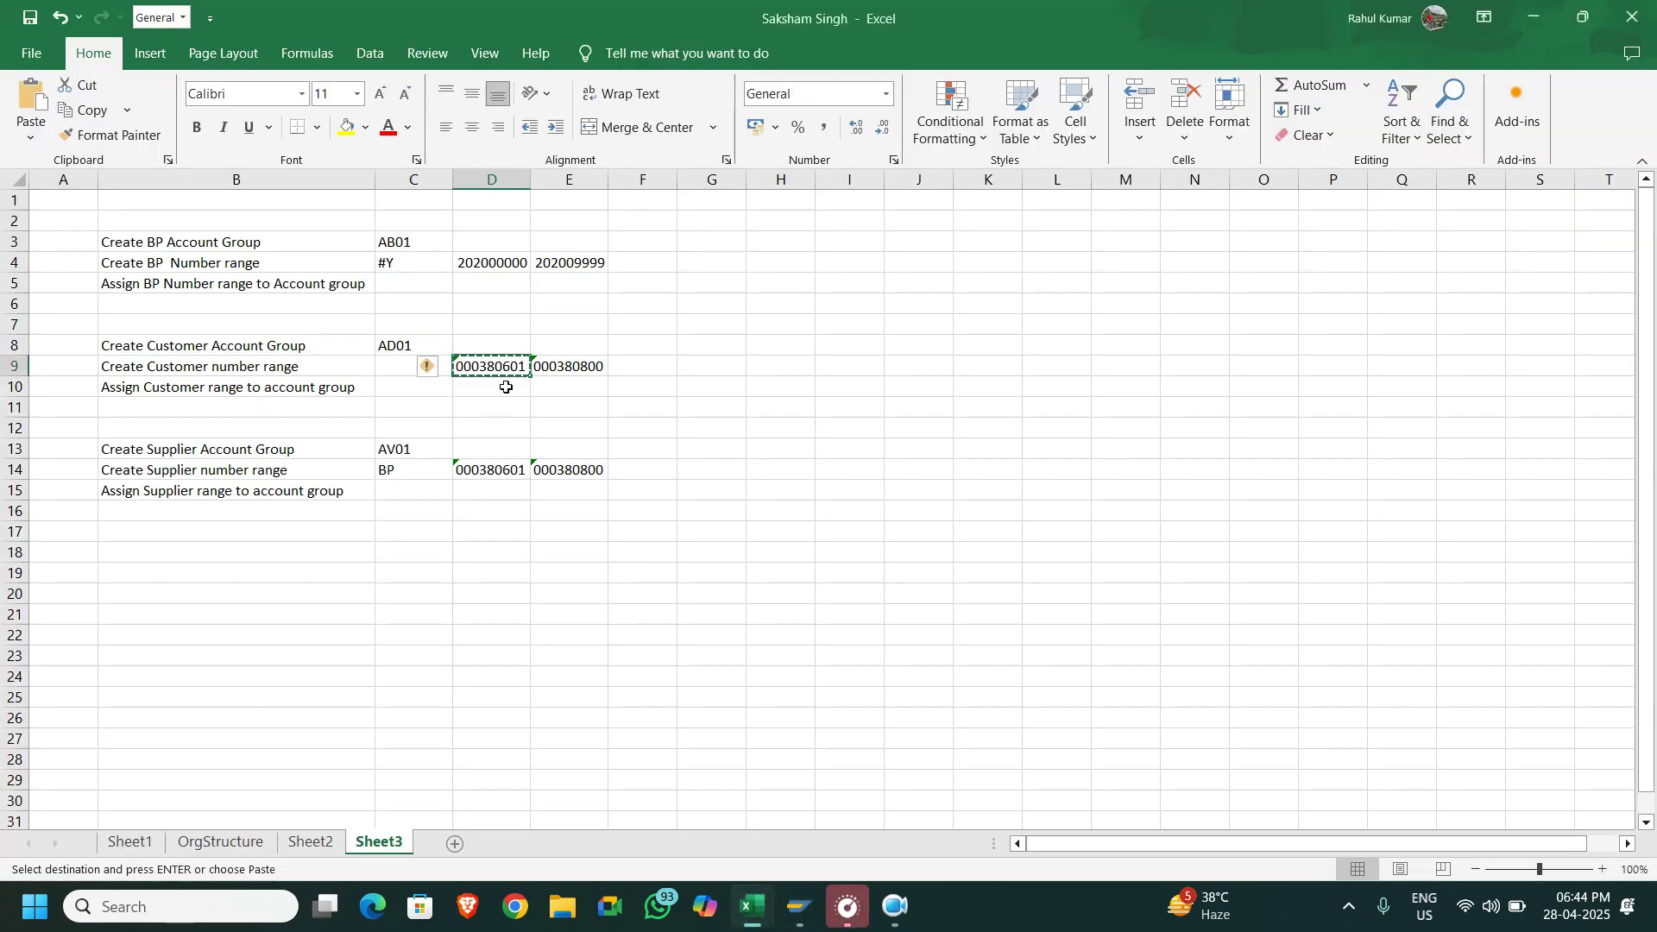
{"action": "key", "text": "alt+Tab"}
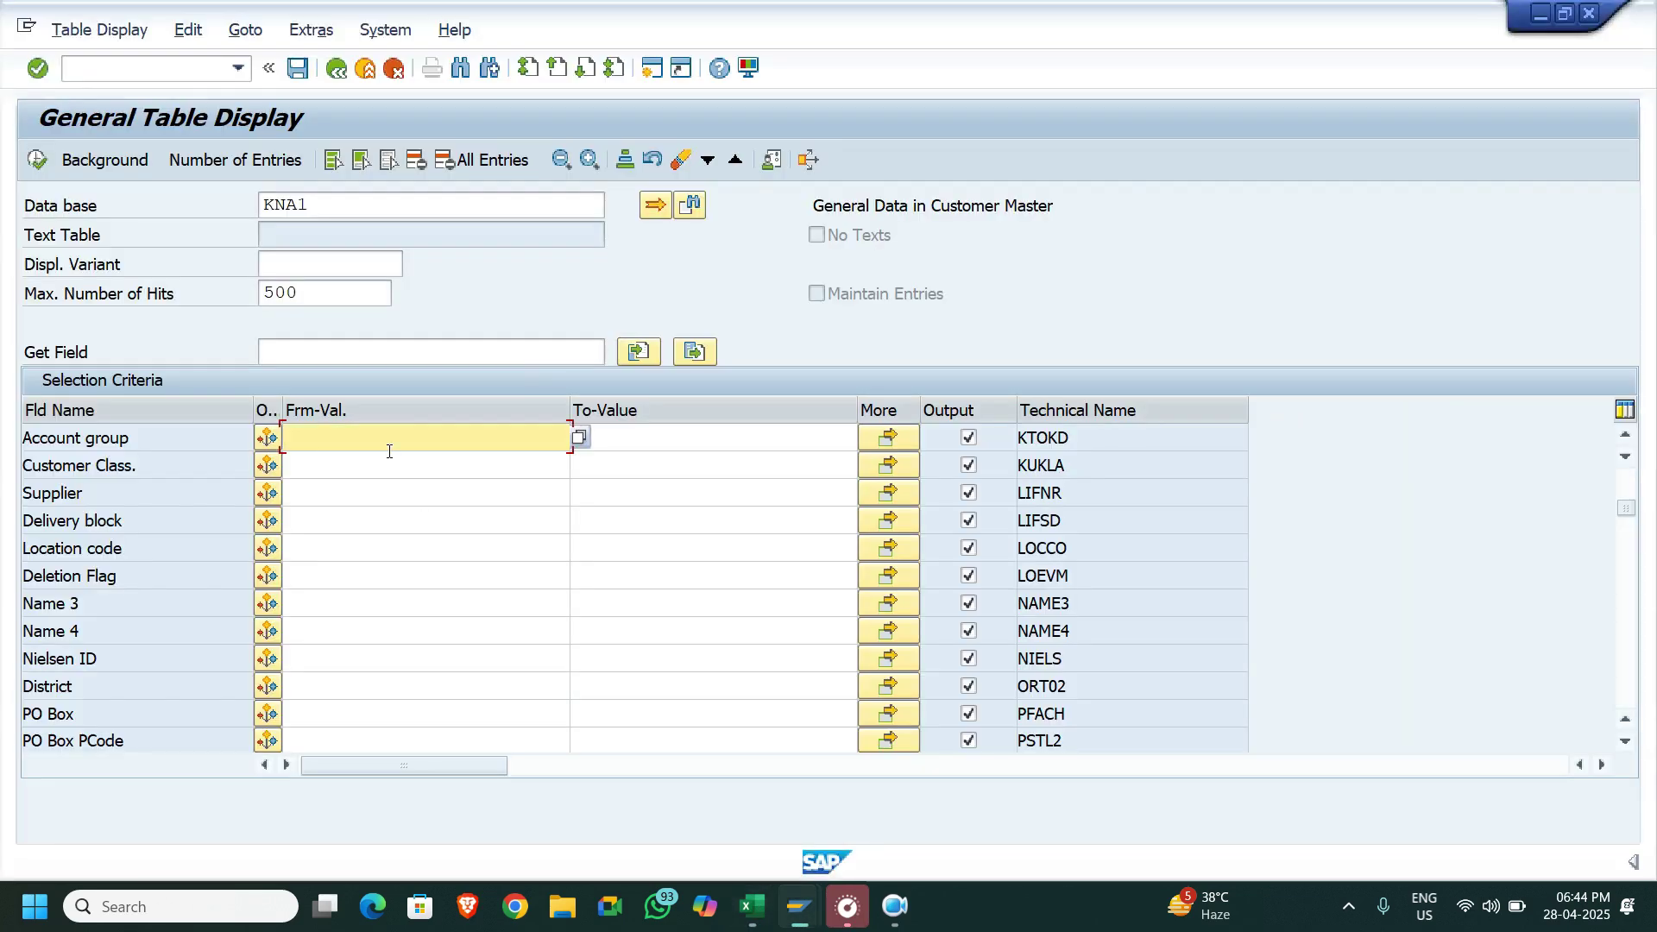
{"action": "key", "text": "alt+Tab"}
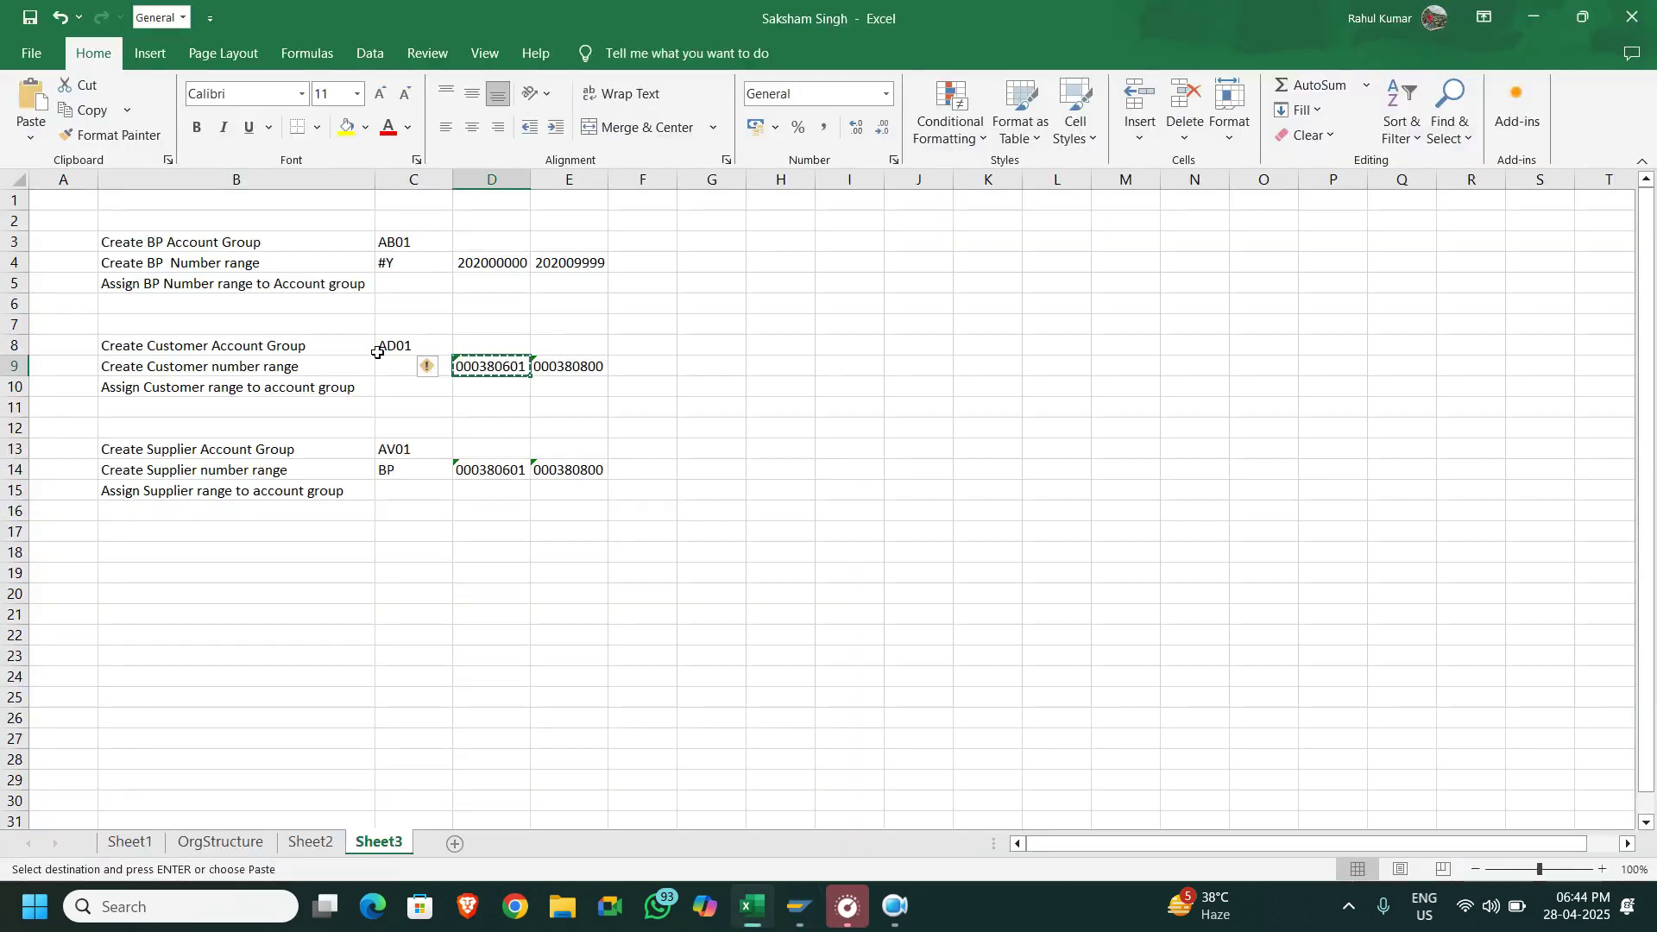
{"action": "key", "text": "alt+Tab"}
{"action": "left_click", "coordinate": [411, 444]}
{"action": "type", "text": "AD"}
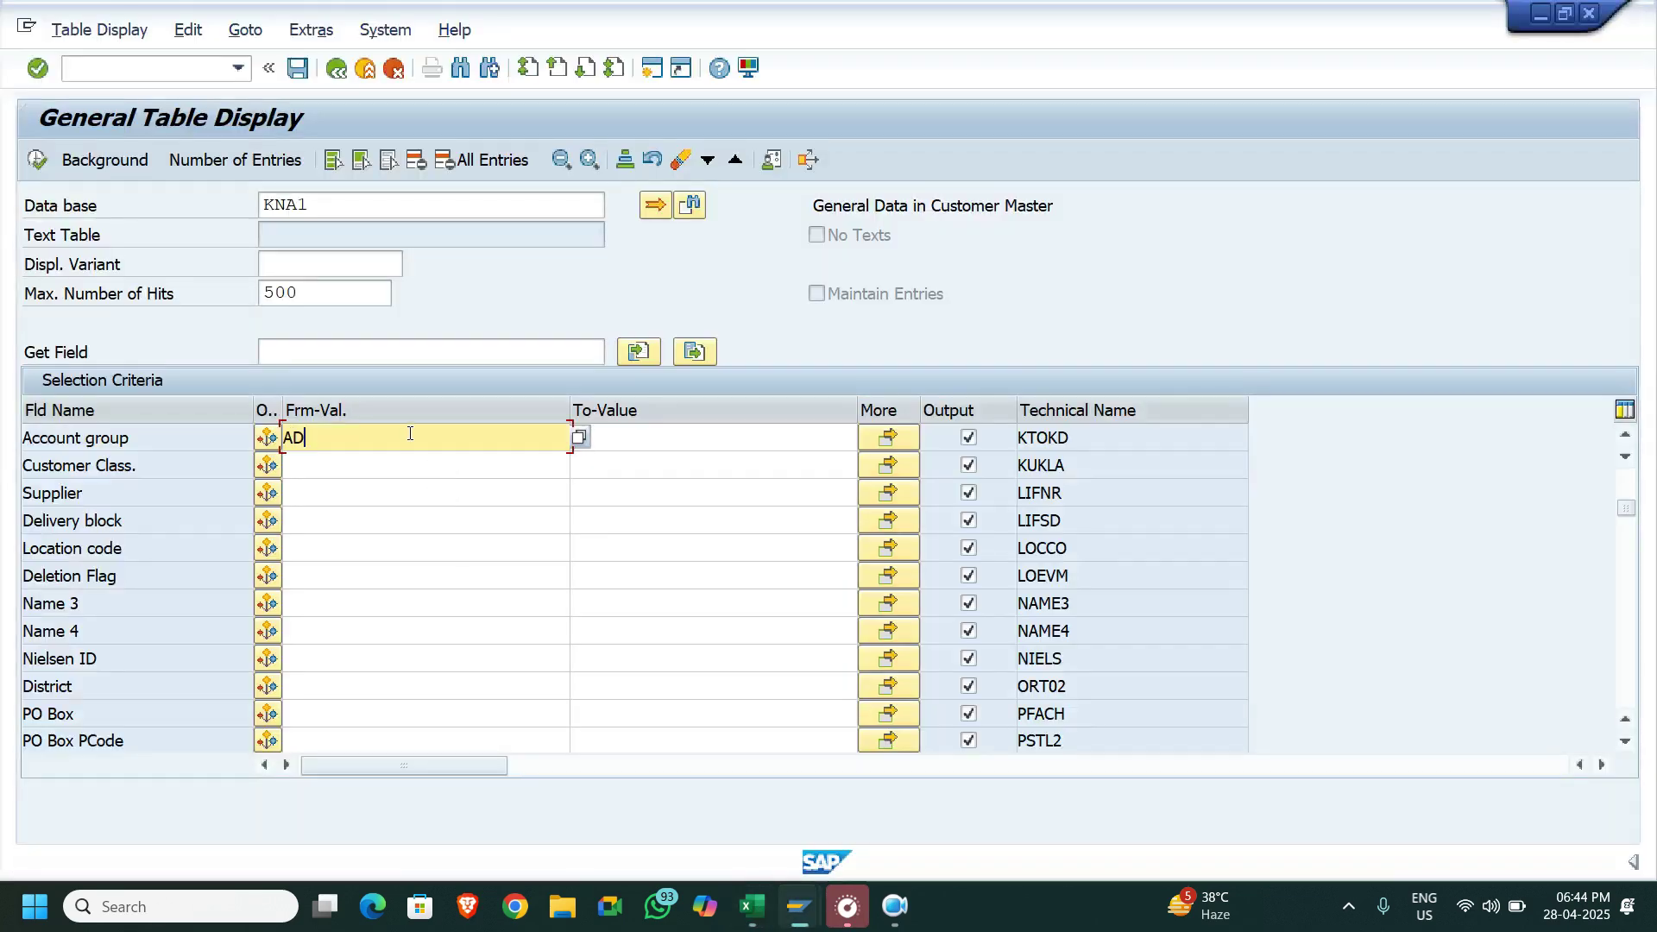
{"action": "type", "text": "01"}
{"action": "double_click", "coordinate": [410, 433]}
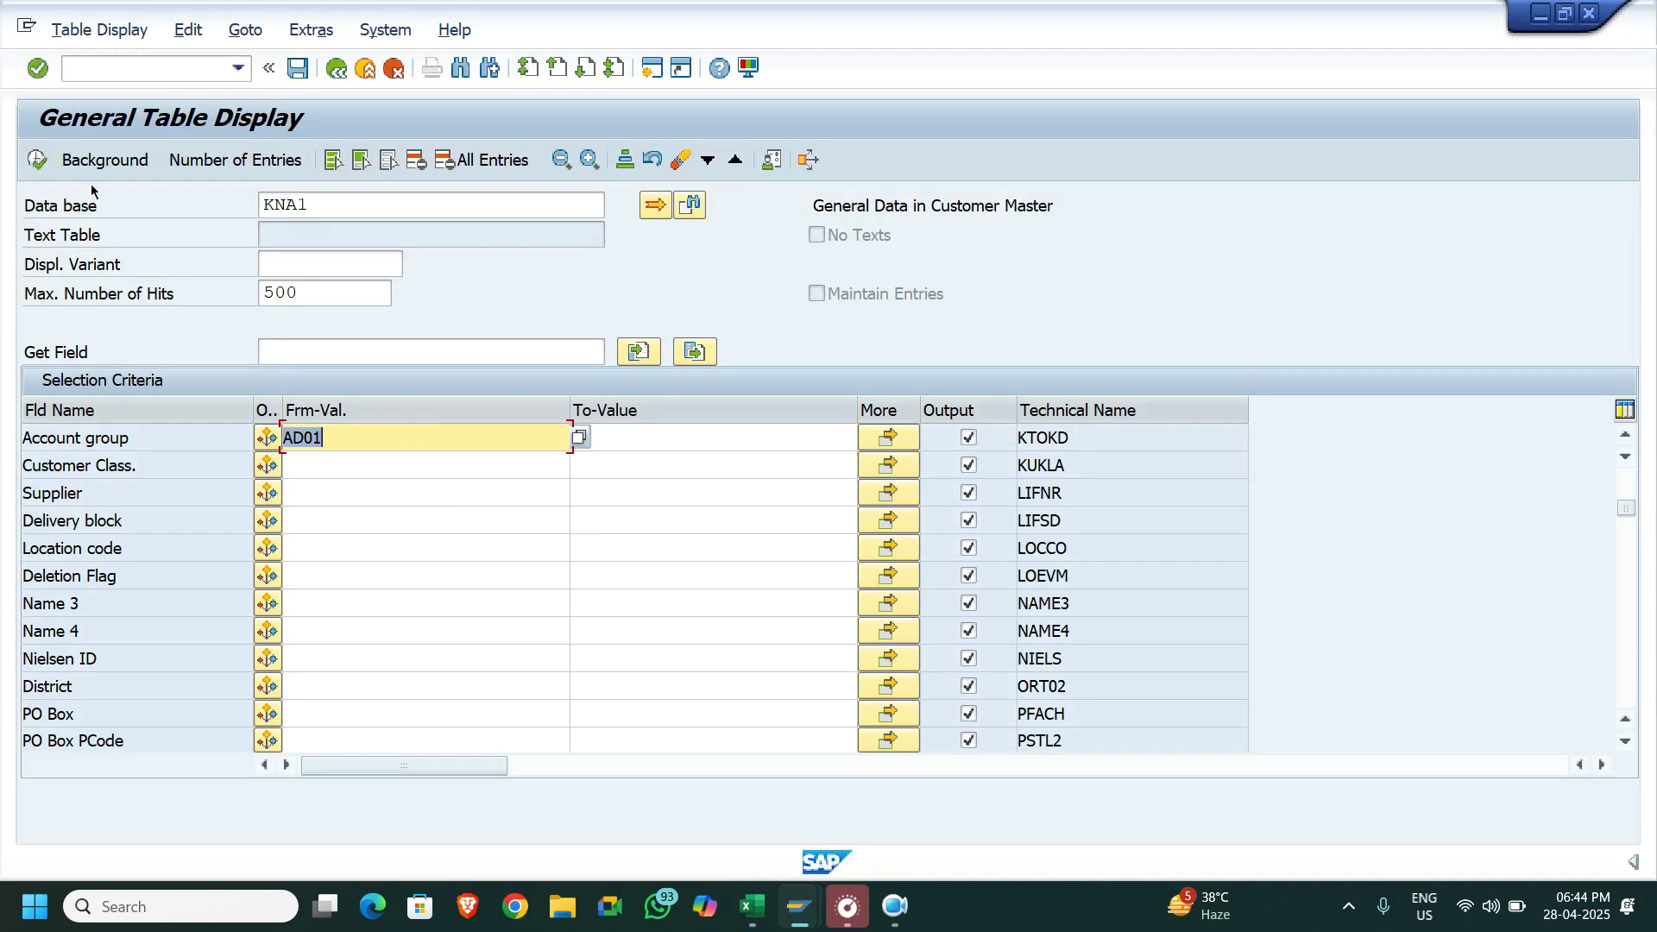
{"action": "left_click", "coordinate": [37, 161]}
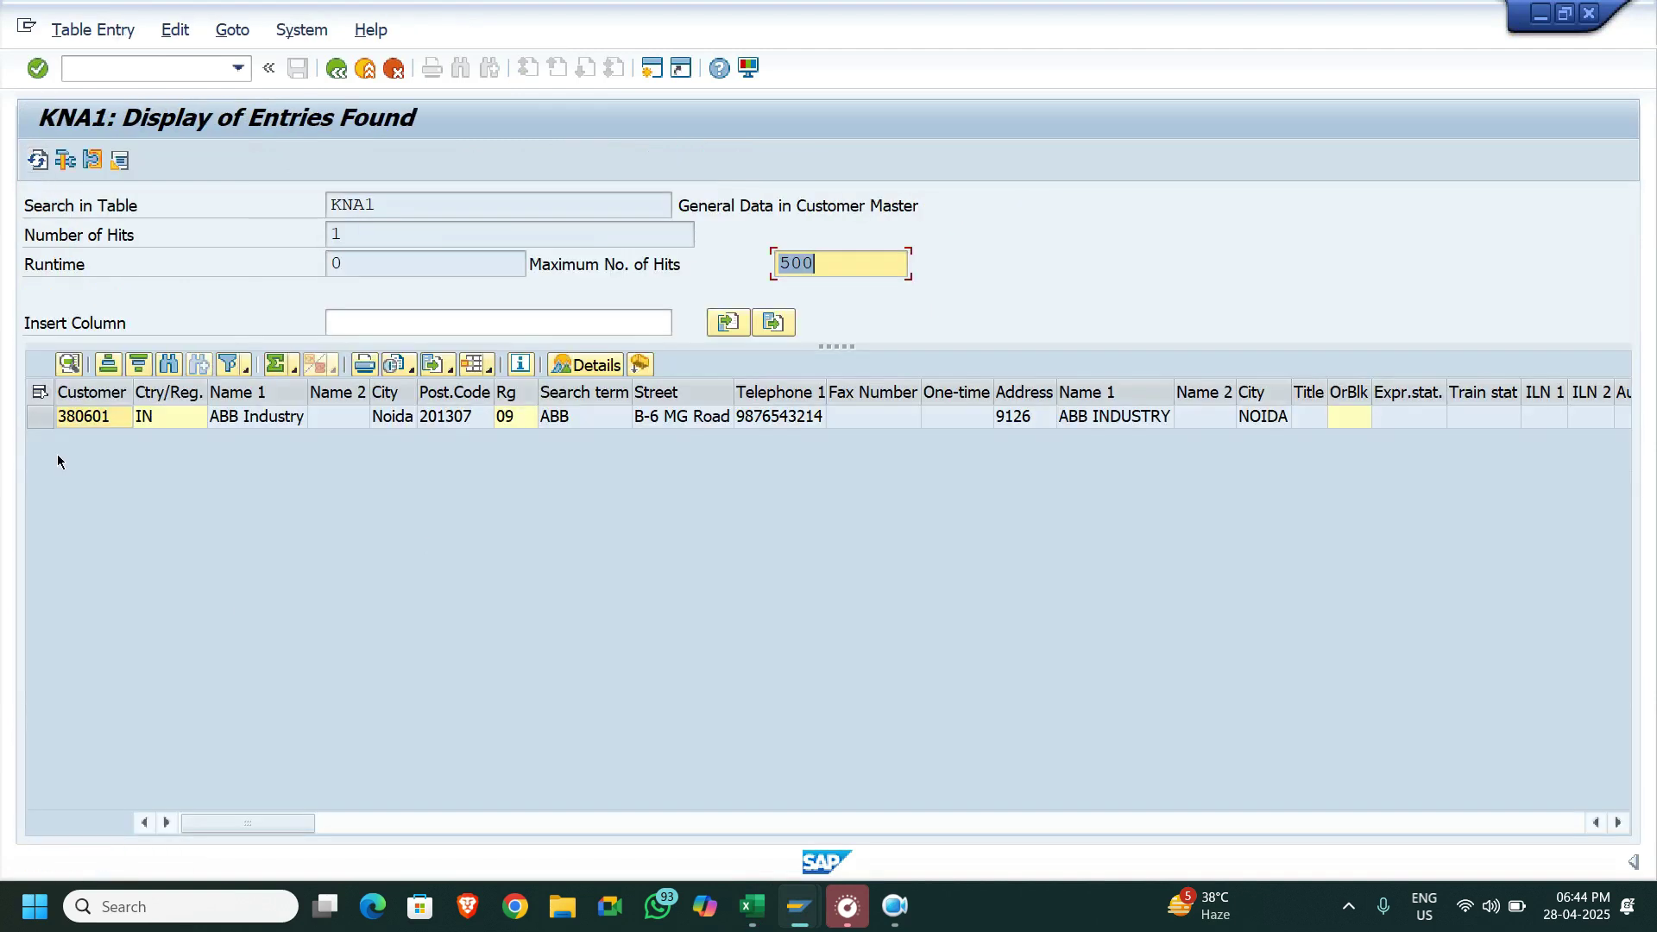
Check the last used customer number in KNA1 and enter the following one as the business partner's external customer number
{"action": "left_click", "coordinate": [90, 417]}
{"action": "key", "text": "alt+Tab"}
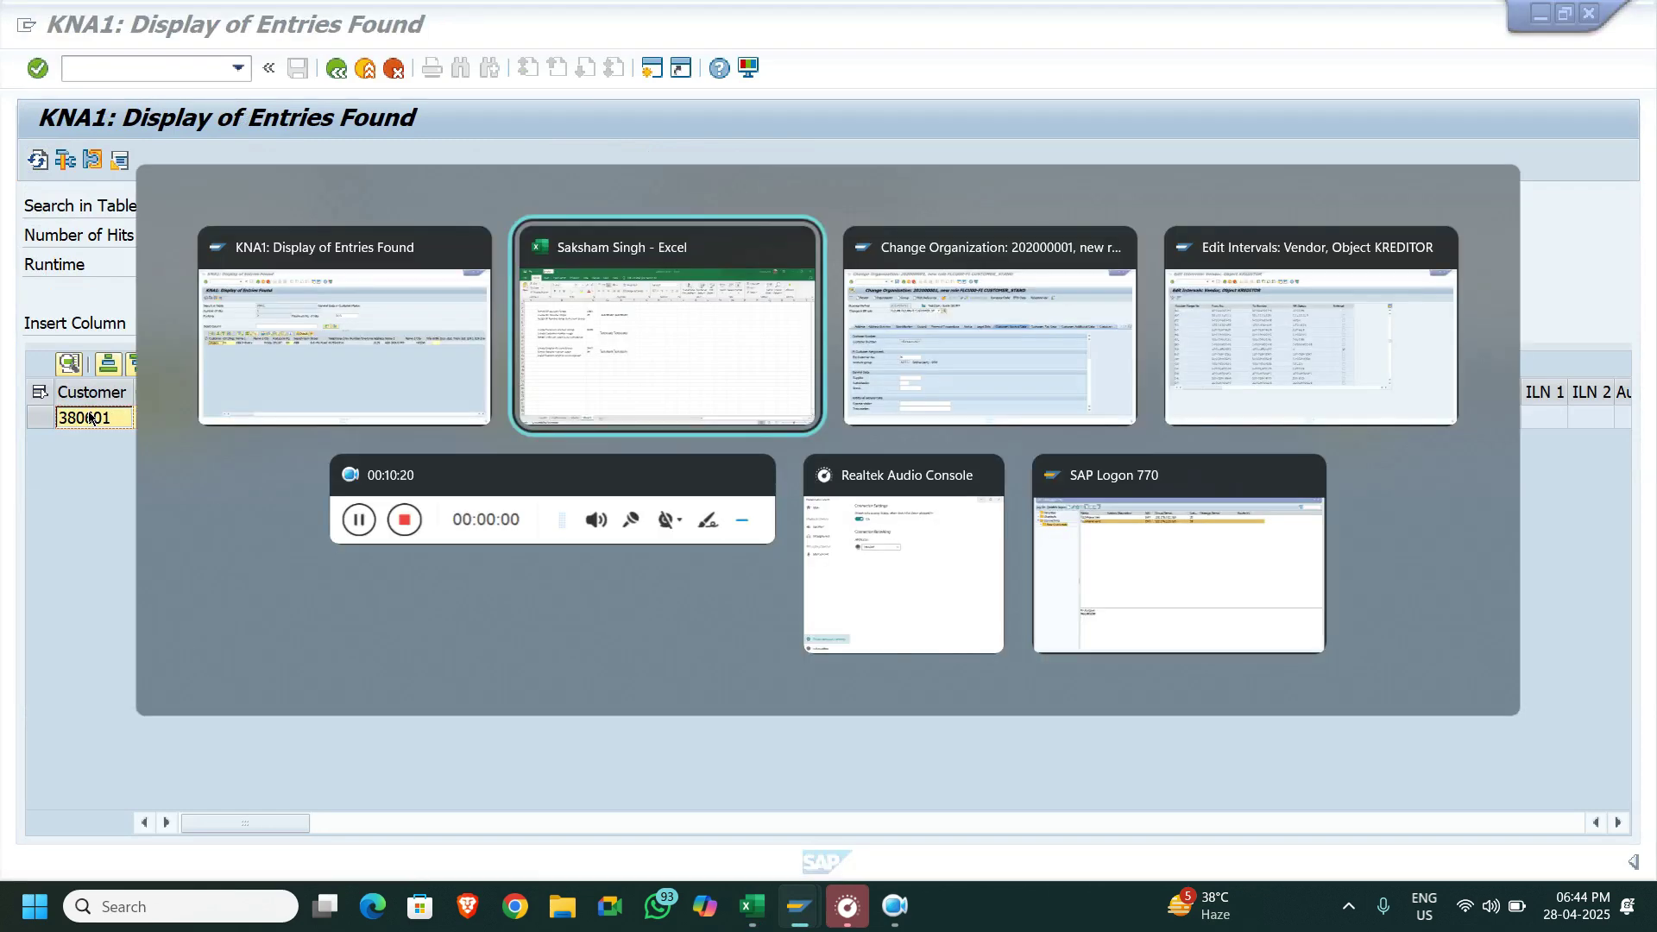
{"action": "key", "text": "alt+Tab"}
{"action": "key", "text": "ctrl+v"}
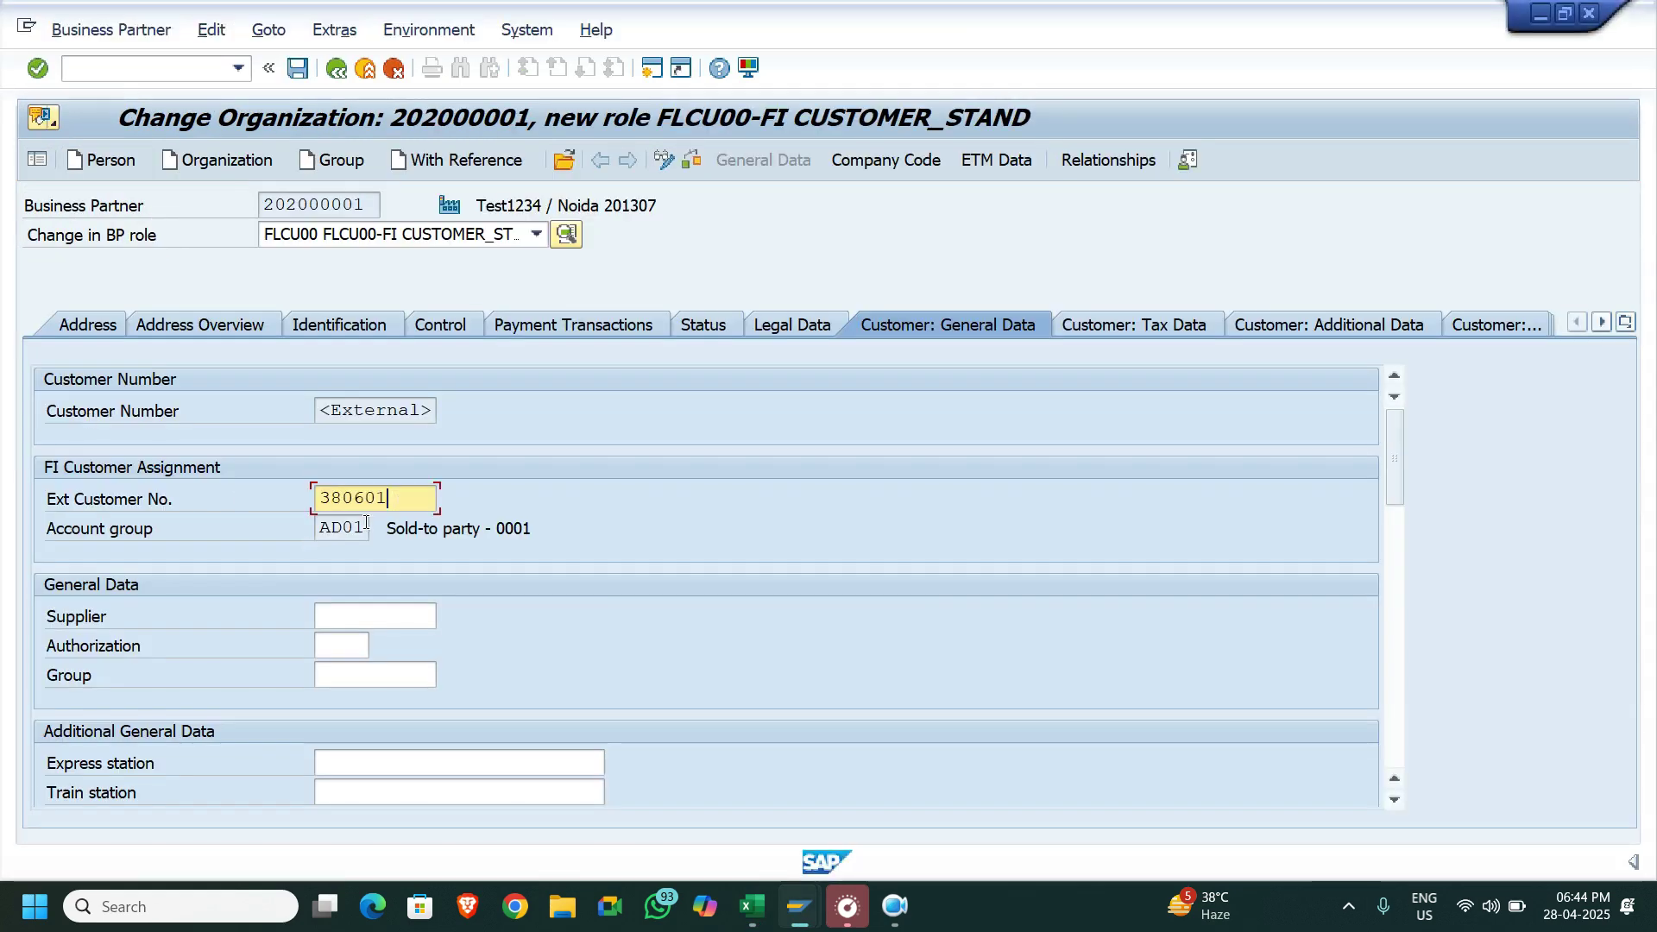
{"action": "type", "text": "2"}
{"action": "key", "text": "Return"}
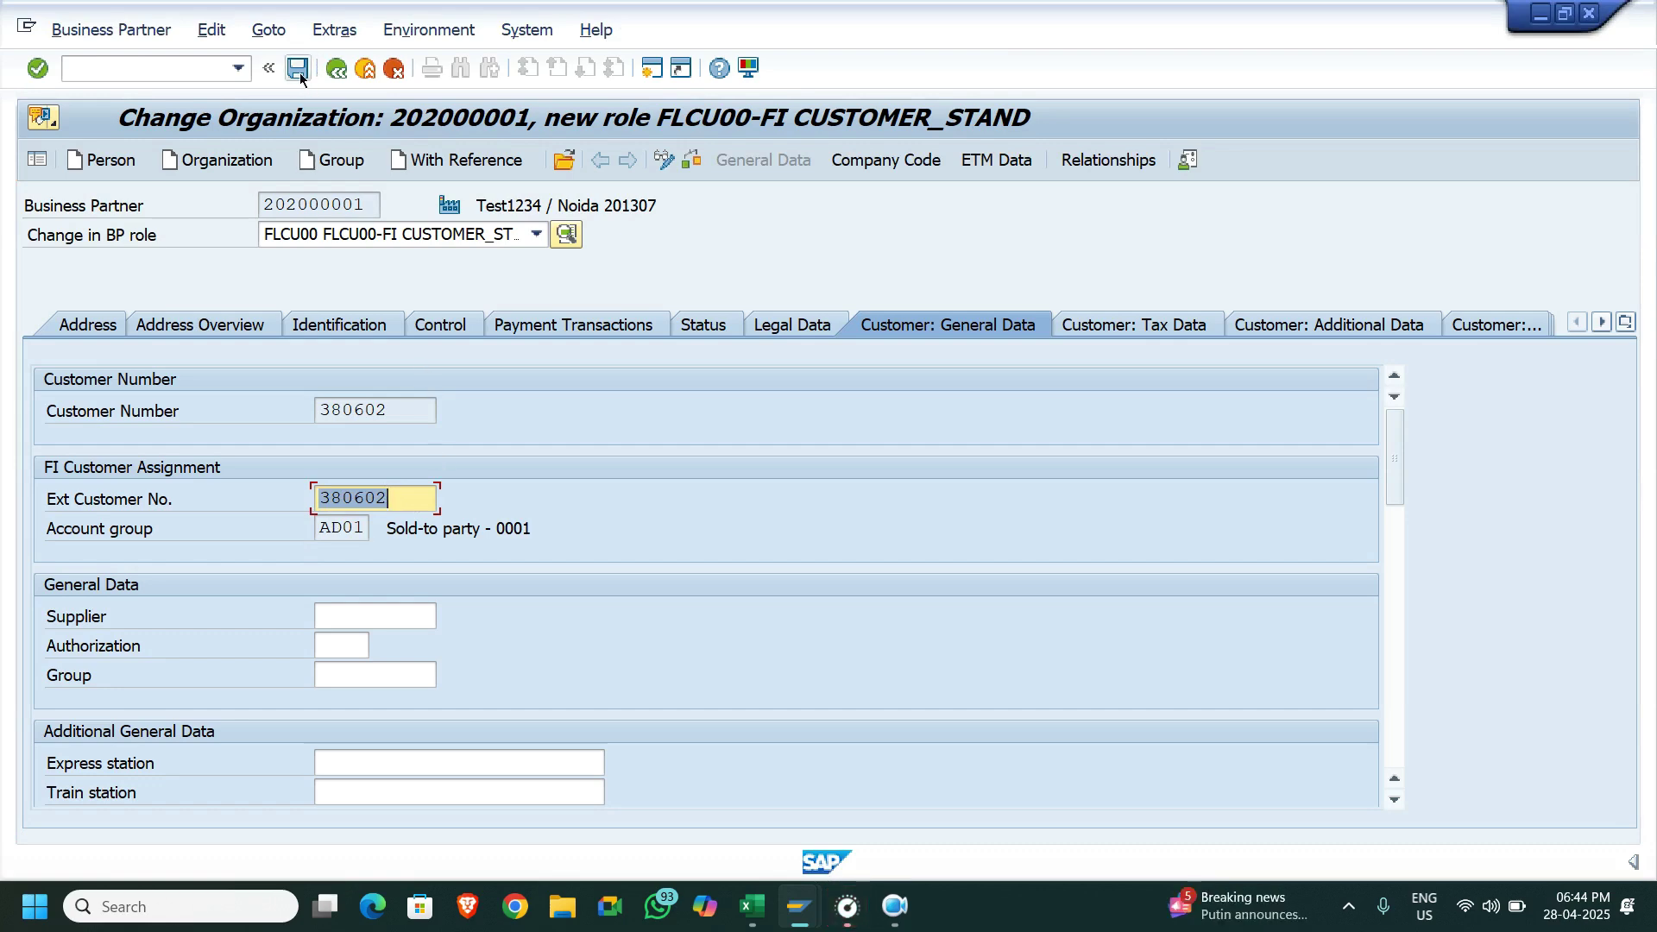
Save the customer role with its external customer number and refresh the KNA1 entries for the account group
{"action": "key", "text": "ctrl+s"}
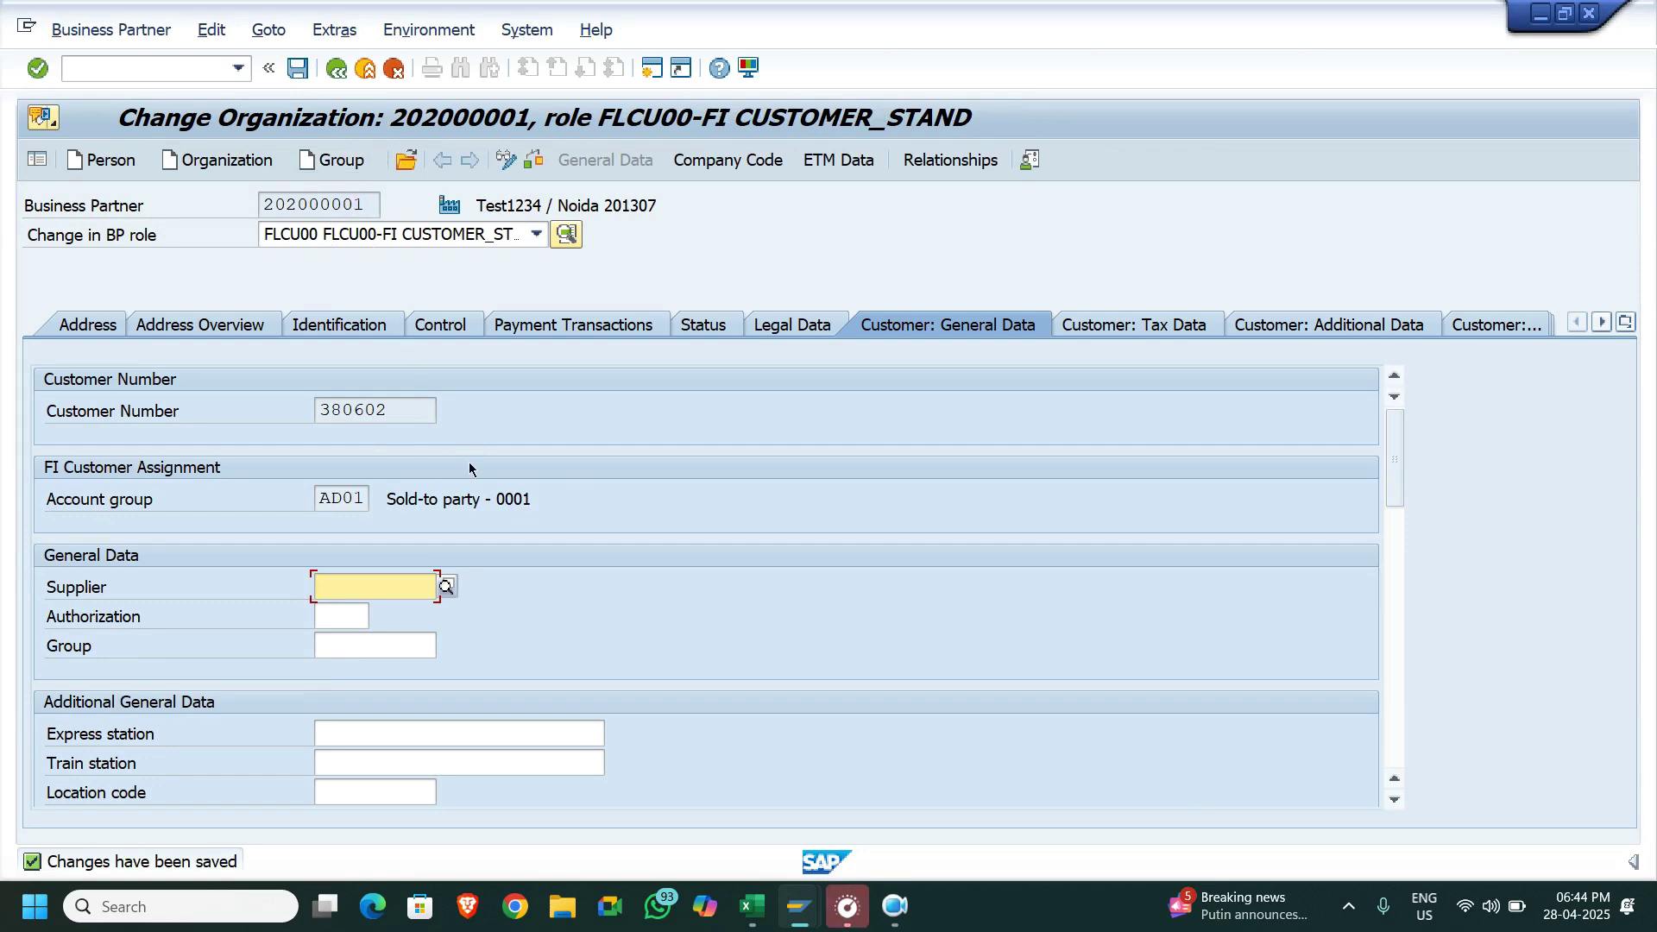
{"action": "key", "text": "alt+Tab"}
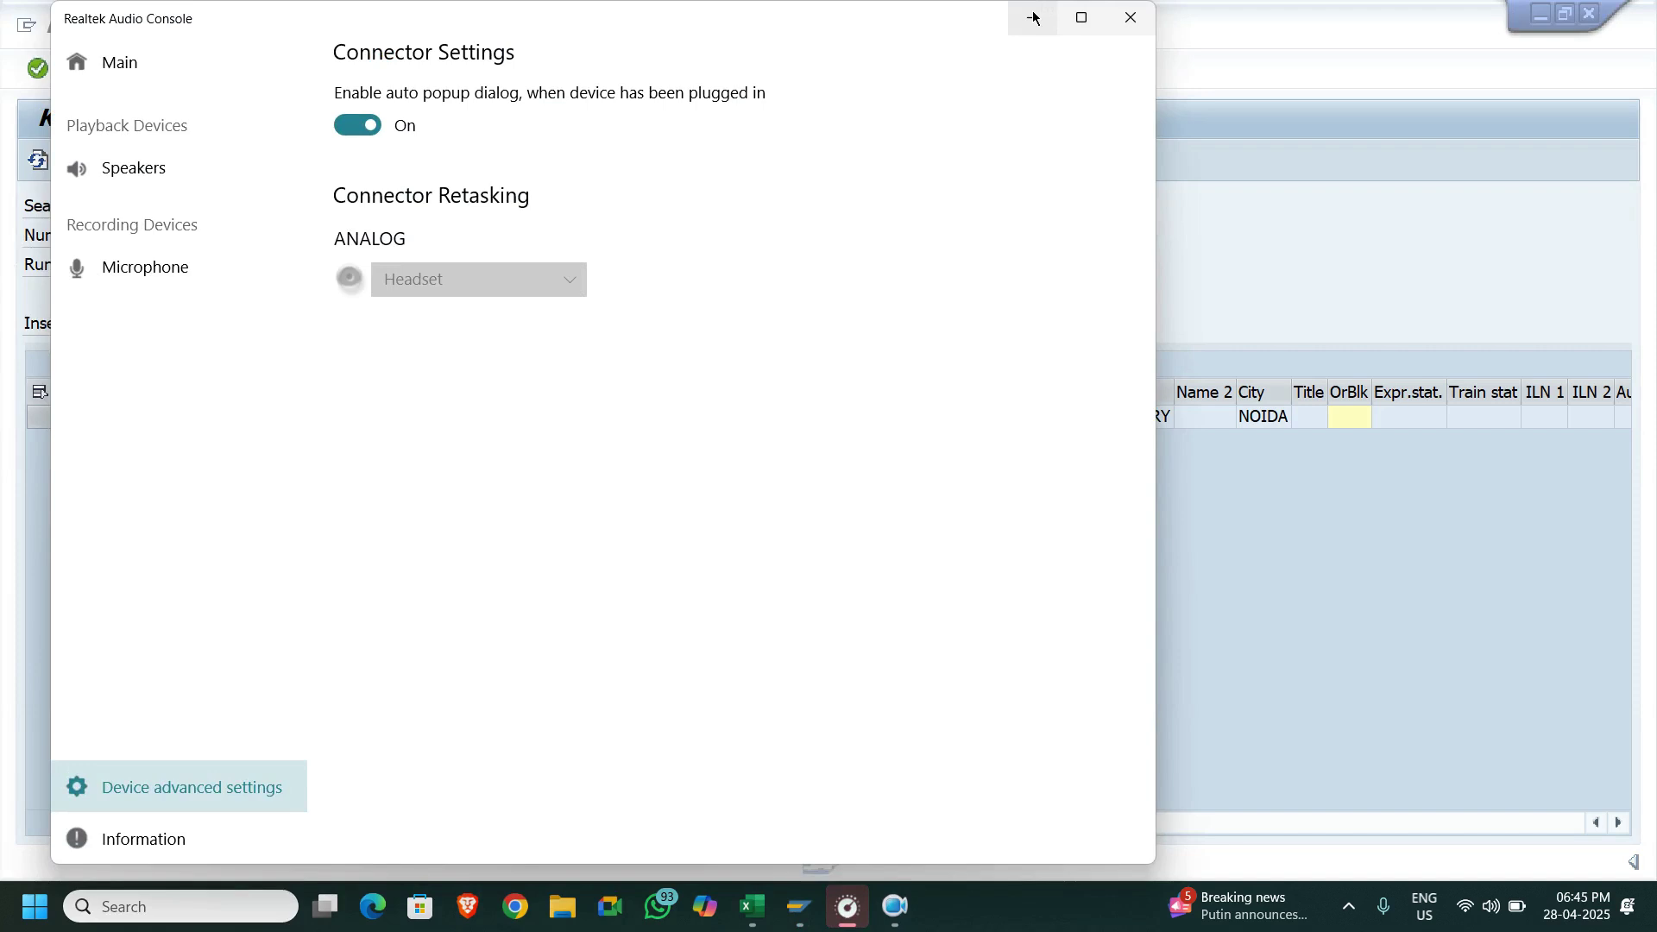
{"action": "left_click", "coordinate": [1032, 17]}
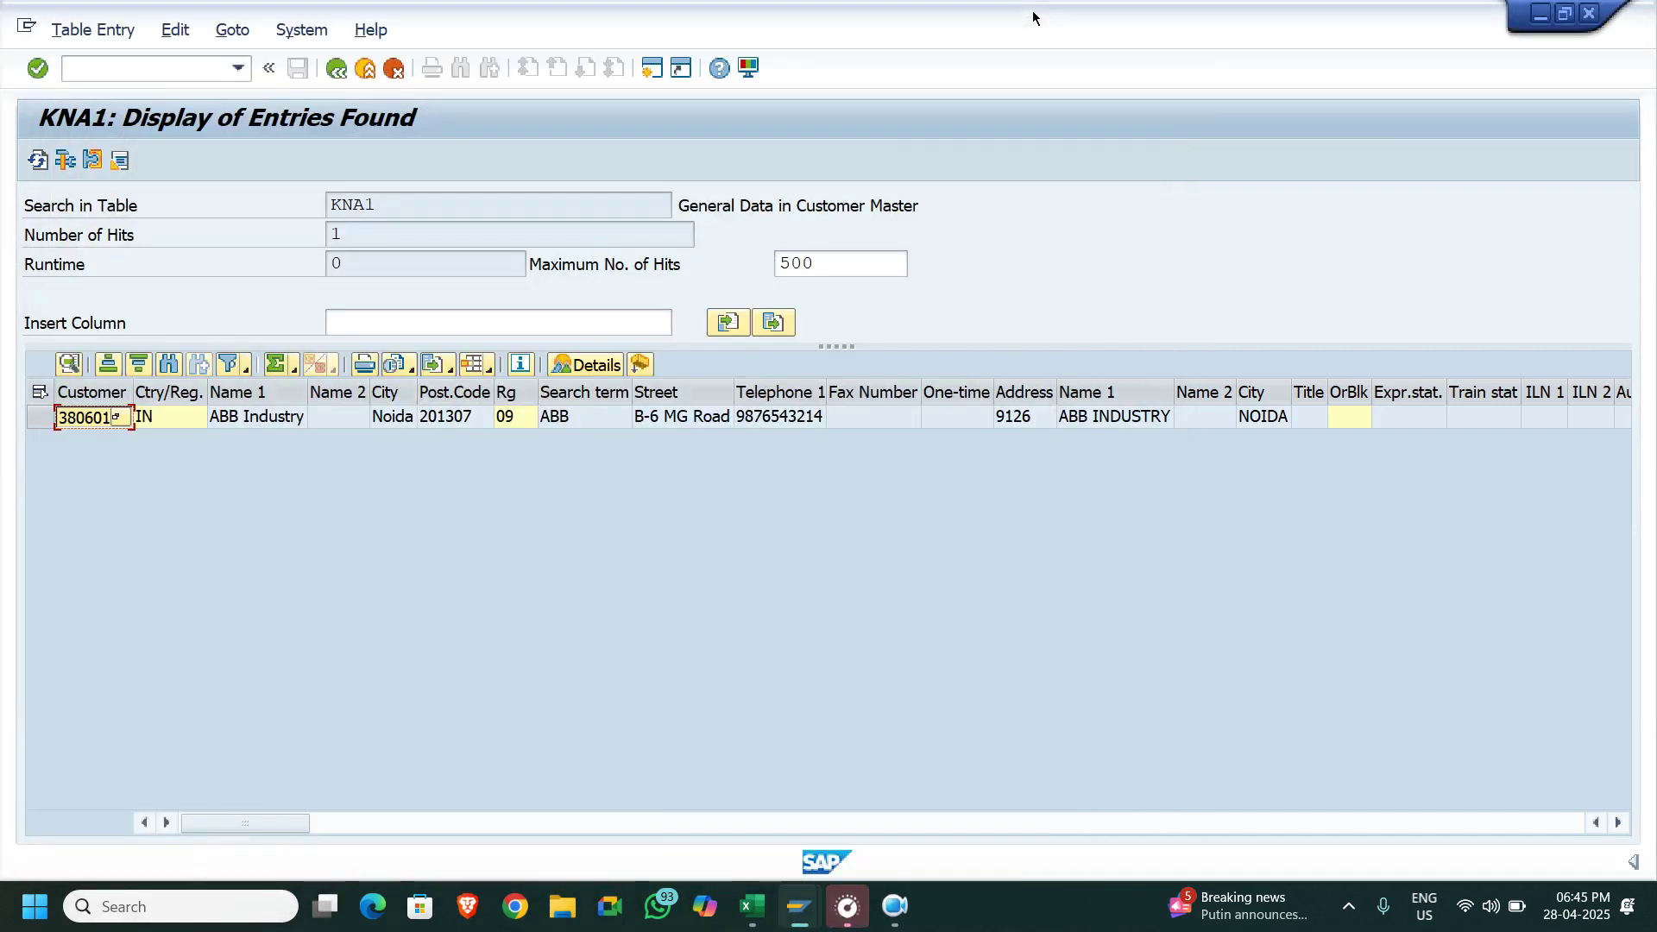
{"action": "left_click", "coordinate": [37, 159]}
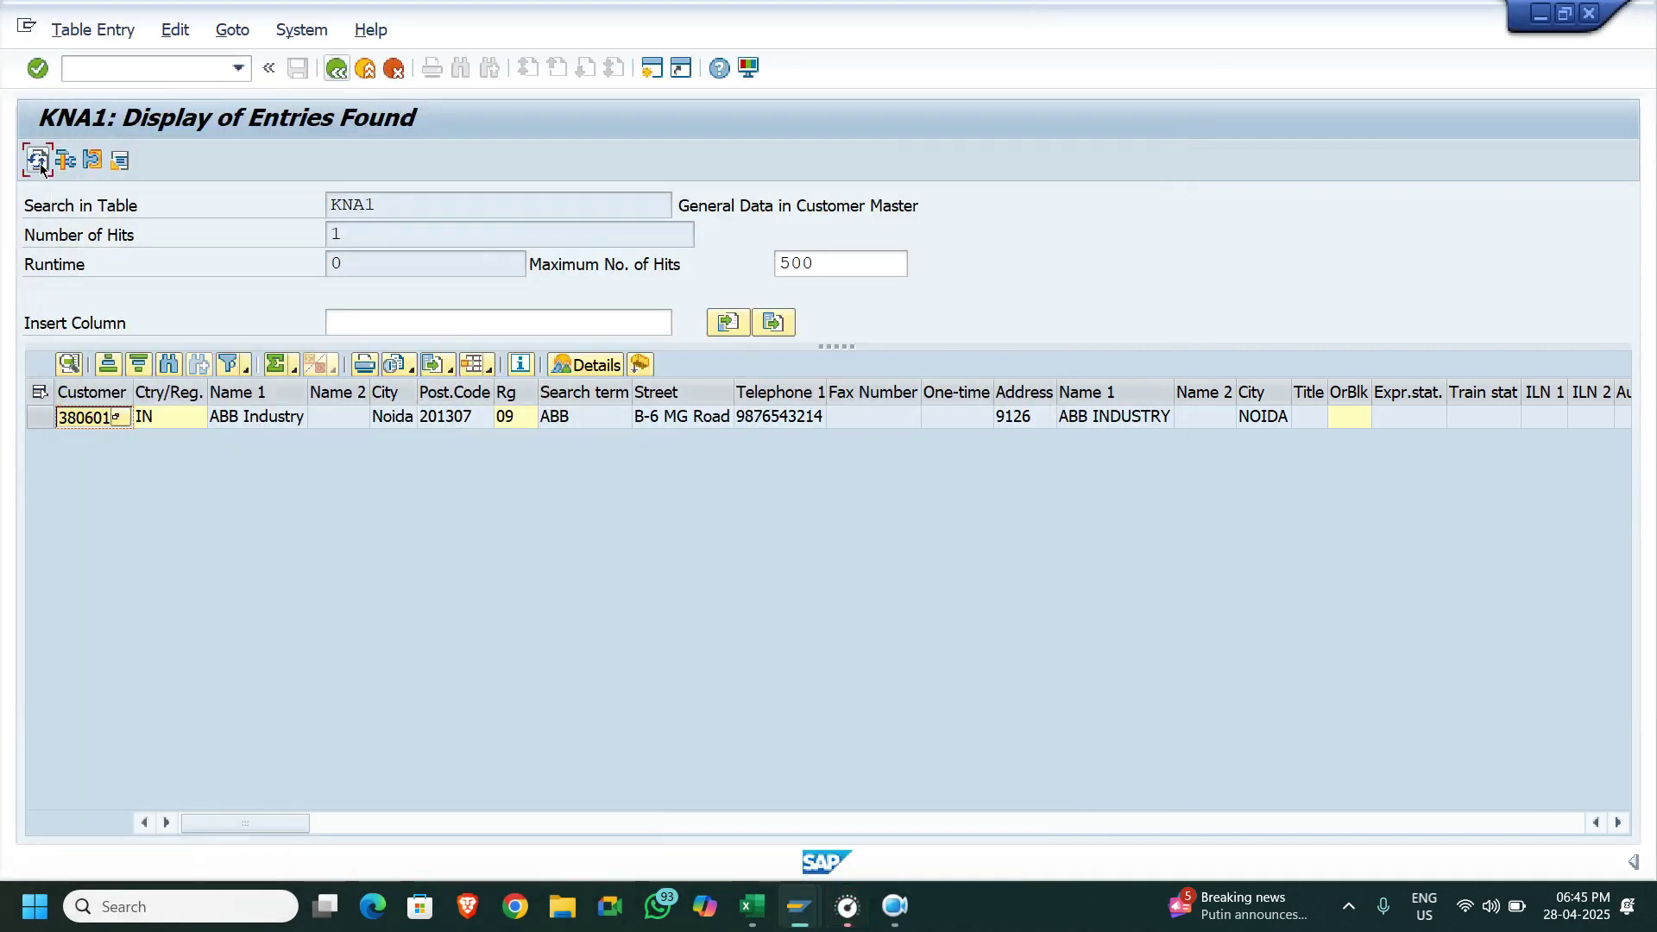
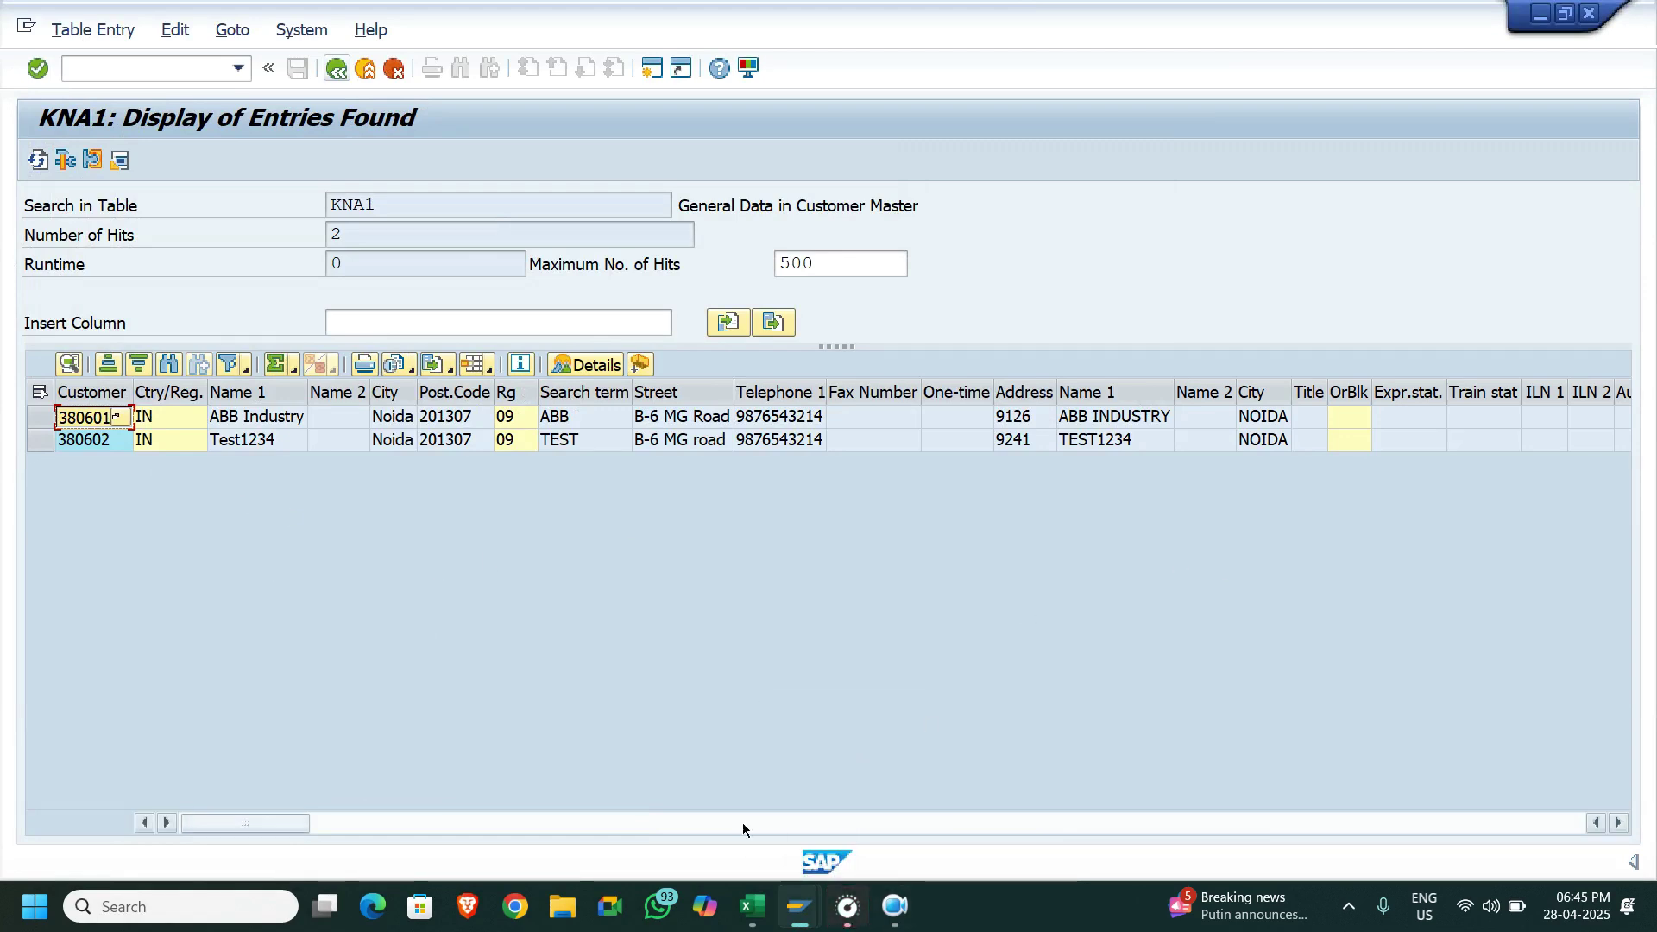
Return to the vendor number range intervals for object KREDITOR and switch them to change mode
{"action": "mouse_move", "coordinate": [774, 906]}
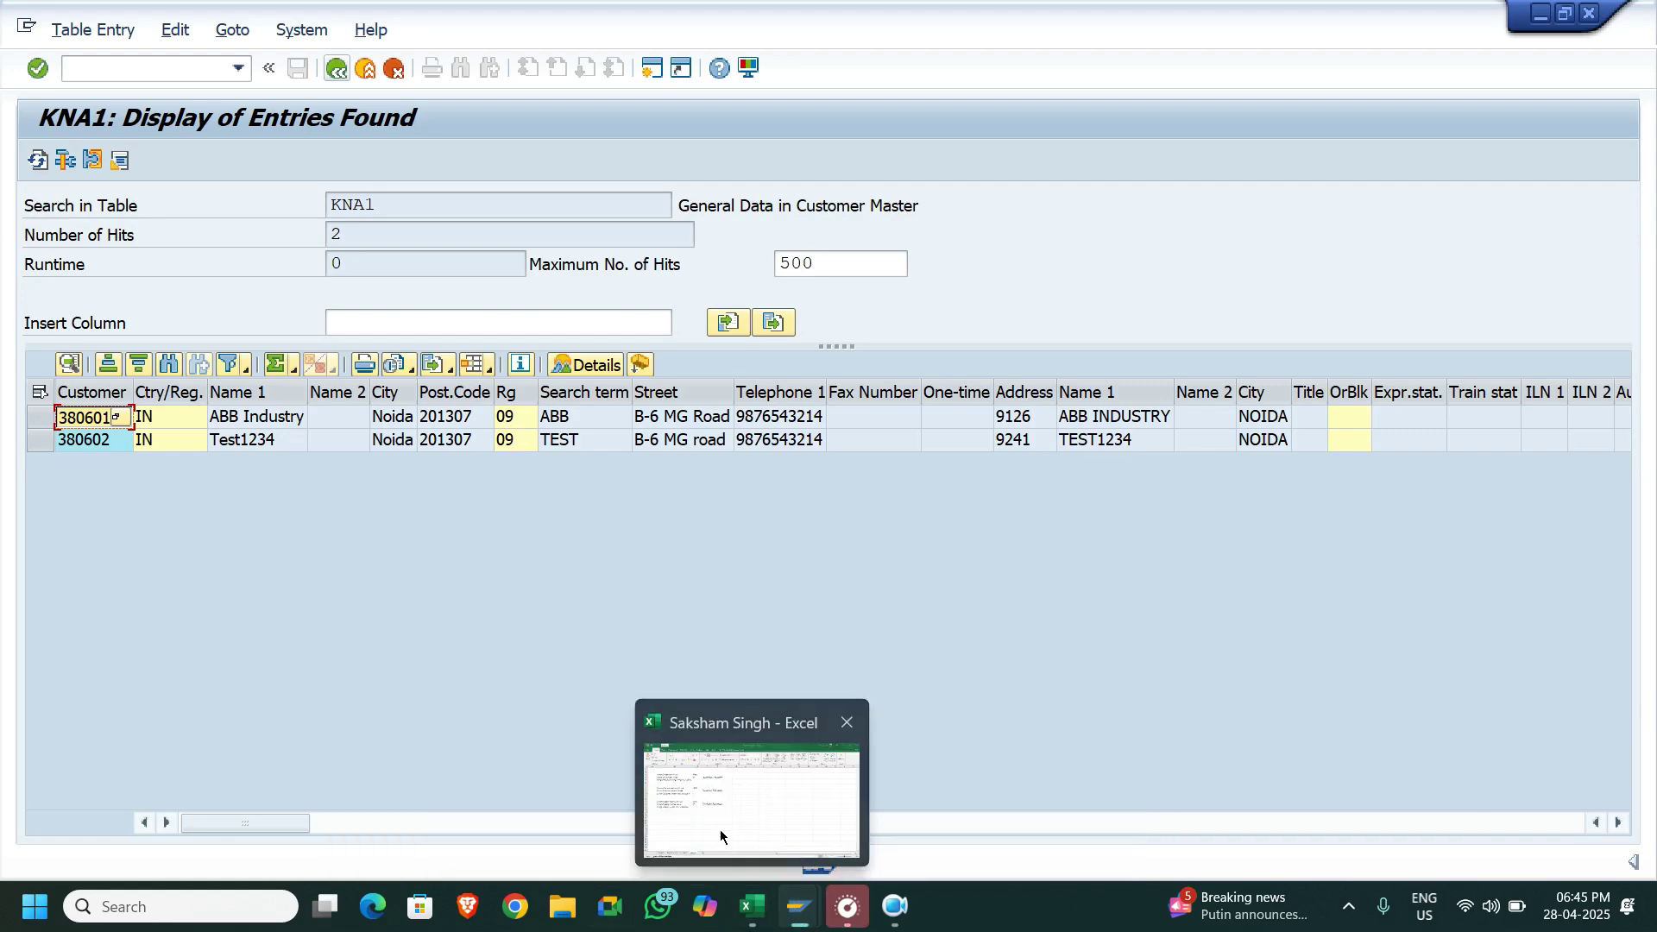
{"action": "mouse_move", "coordinate": [762, 768]}
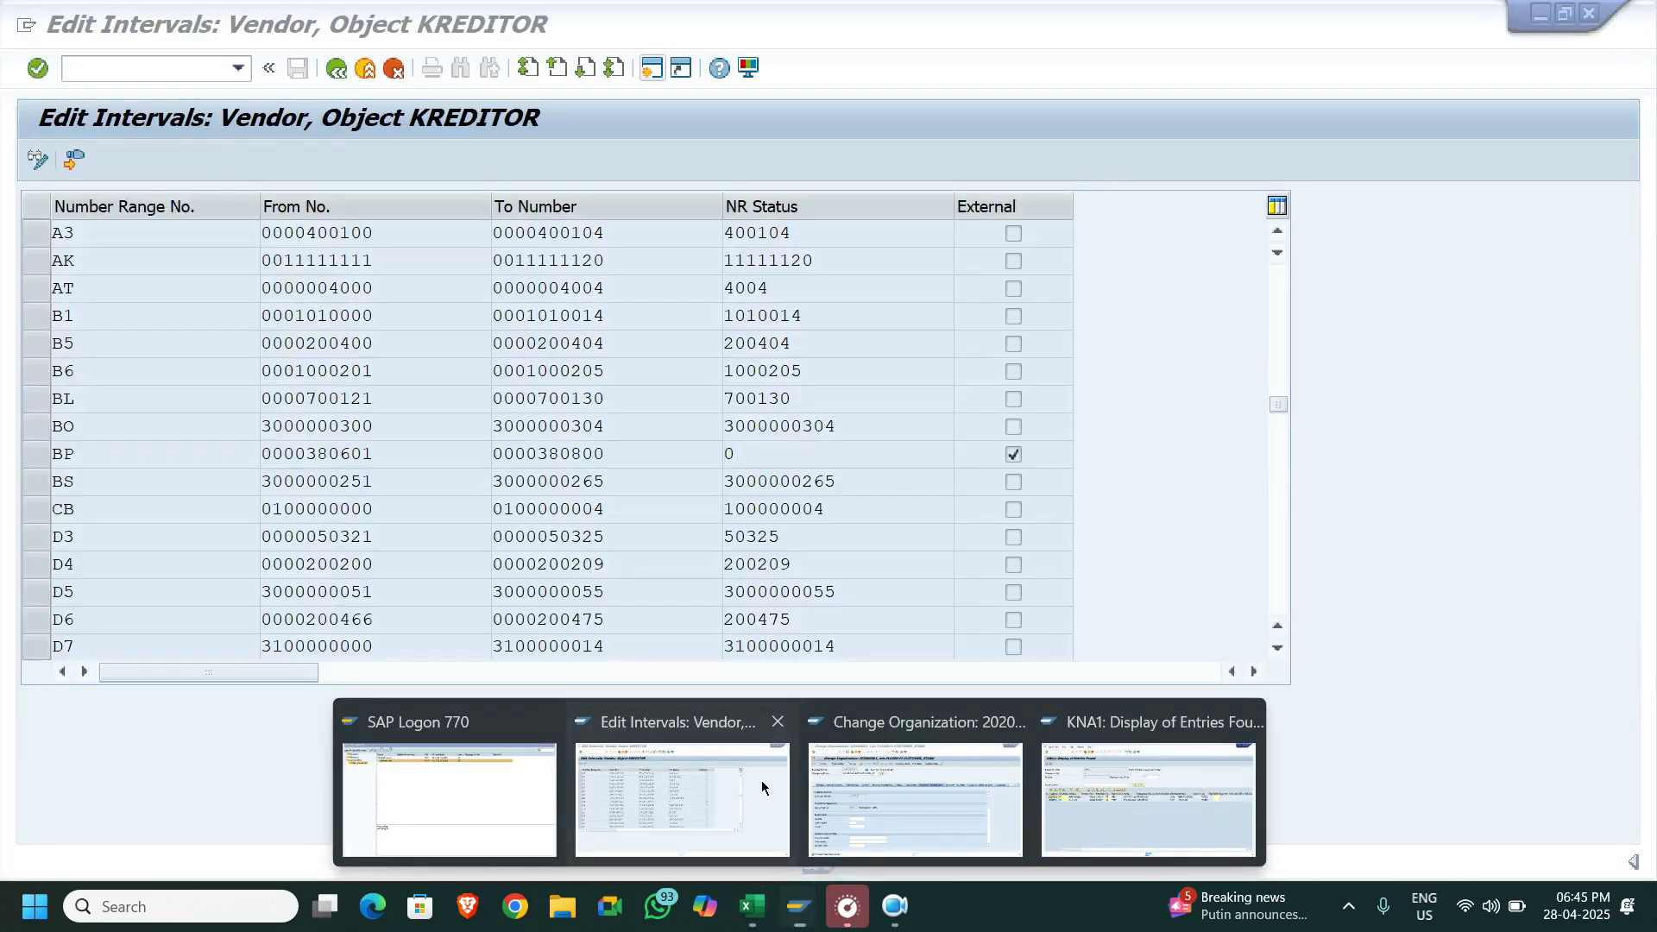
{"action": "left_click", "coordinate": [761, 780]}
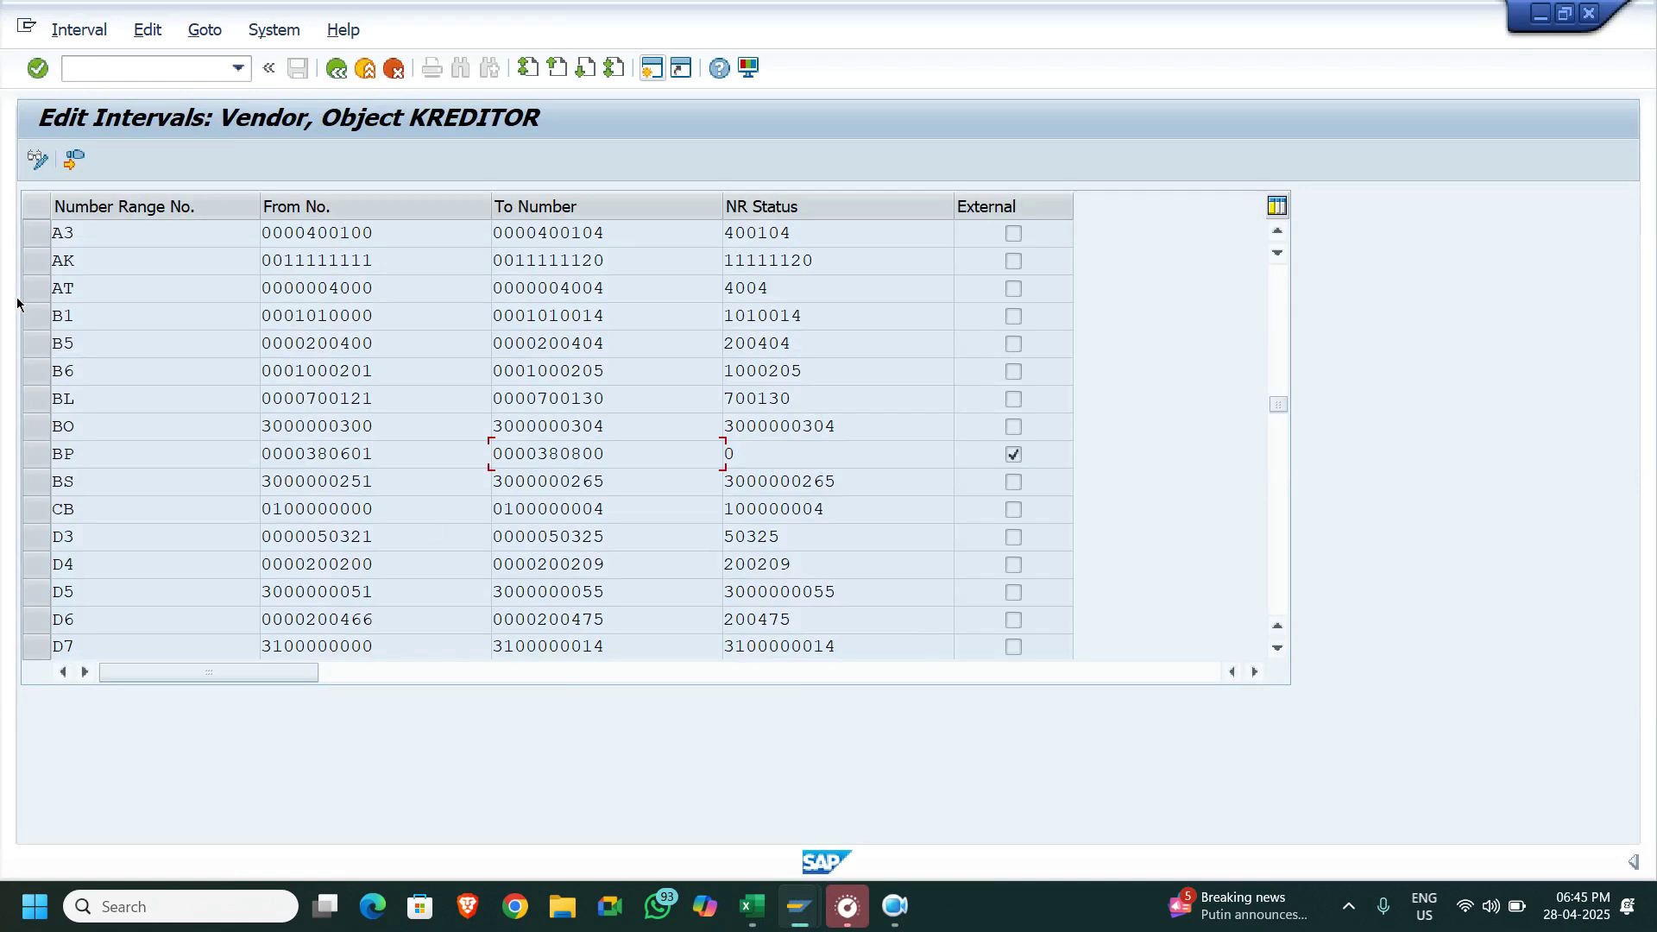
{"action": "left_click", "coordinate": [36, 158]}
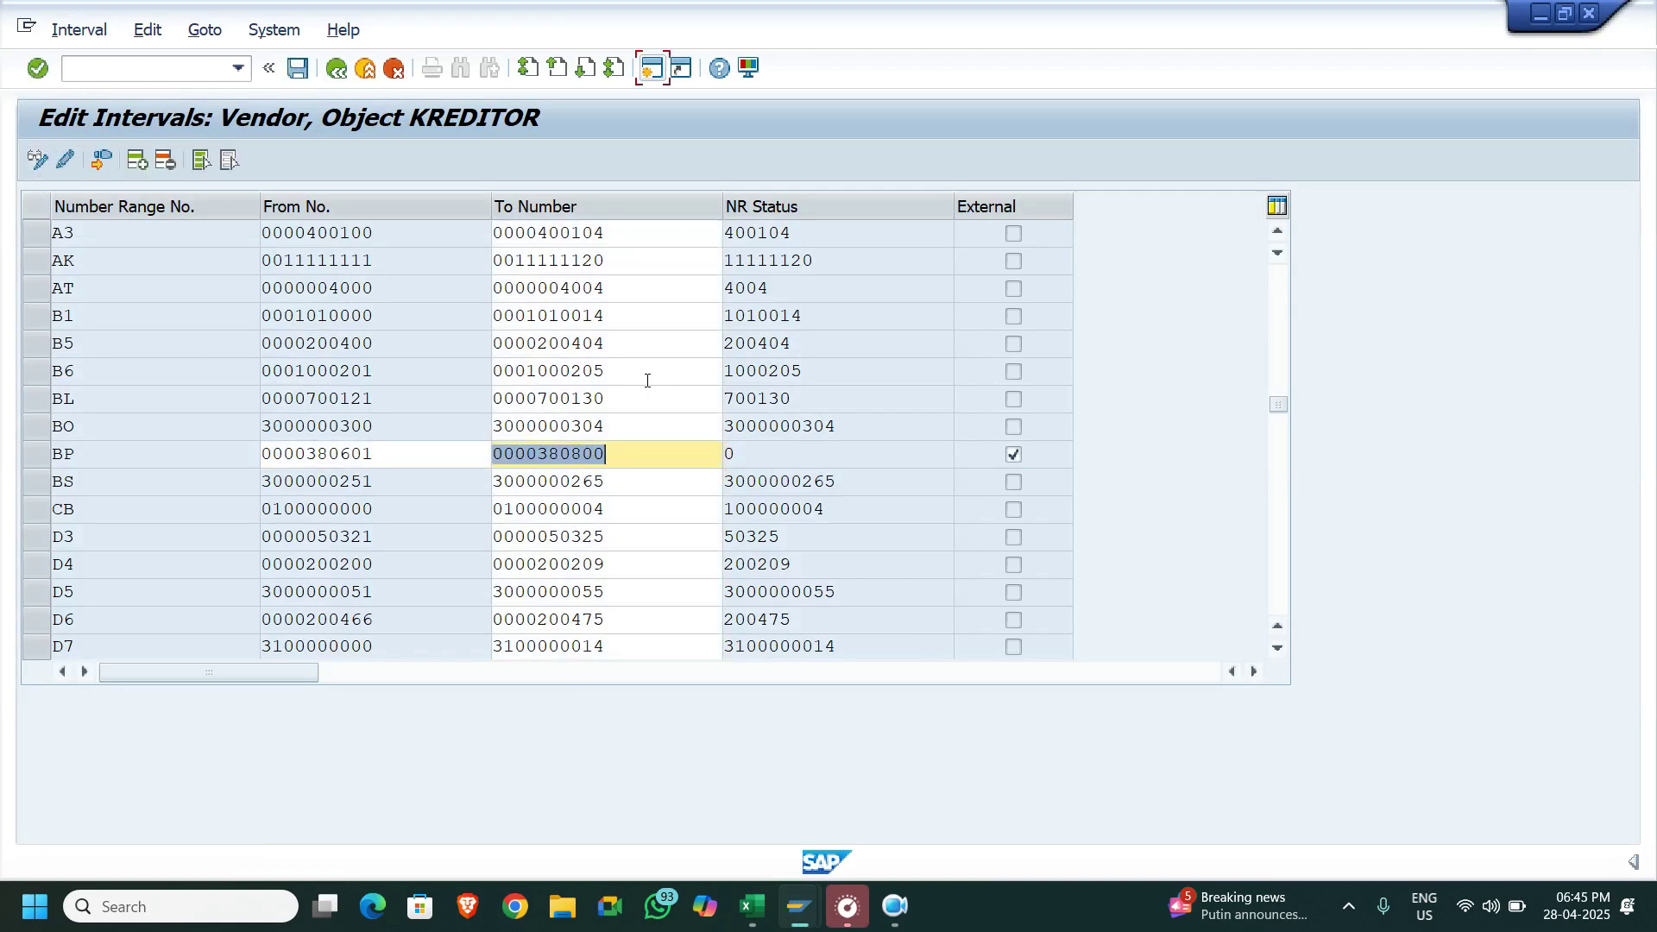
Clear the External setting of vendor number range BP, save the interval and return to the implementation guide
{"action": "left_click", "coordinate": [1013, 455]}
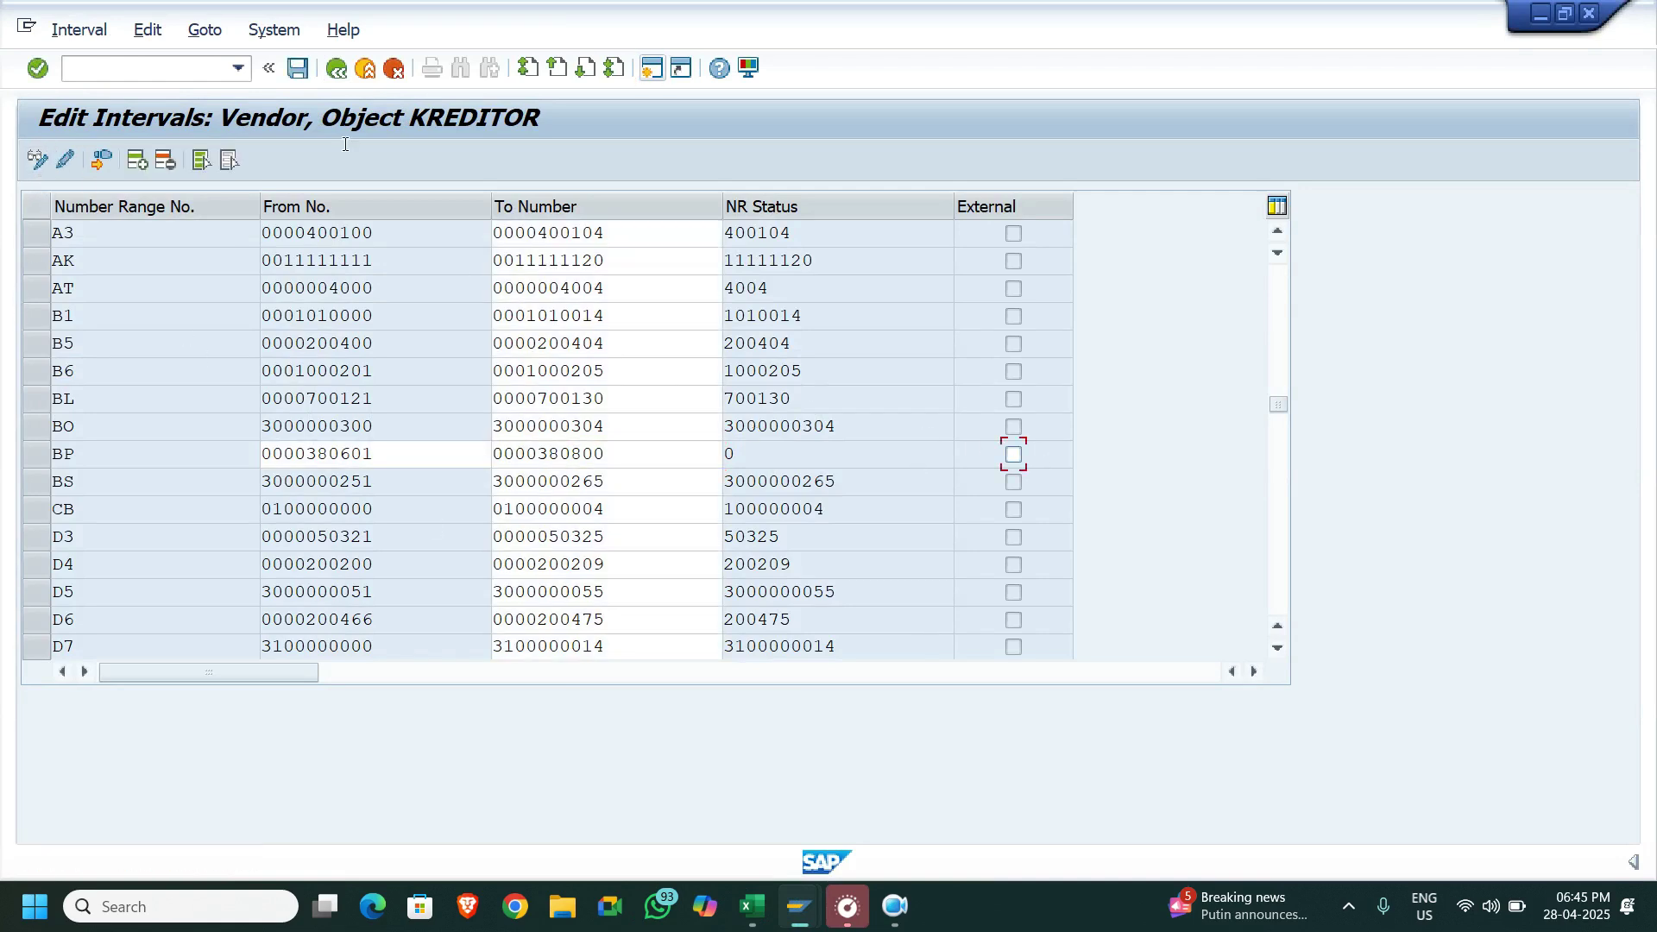
{"action": "left_click", "coordinate": [299, 71]}
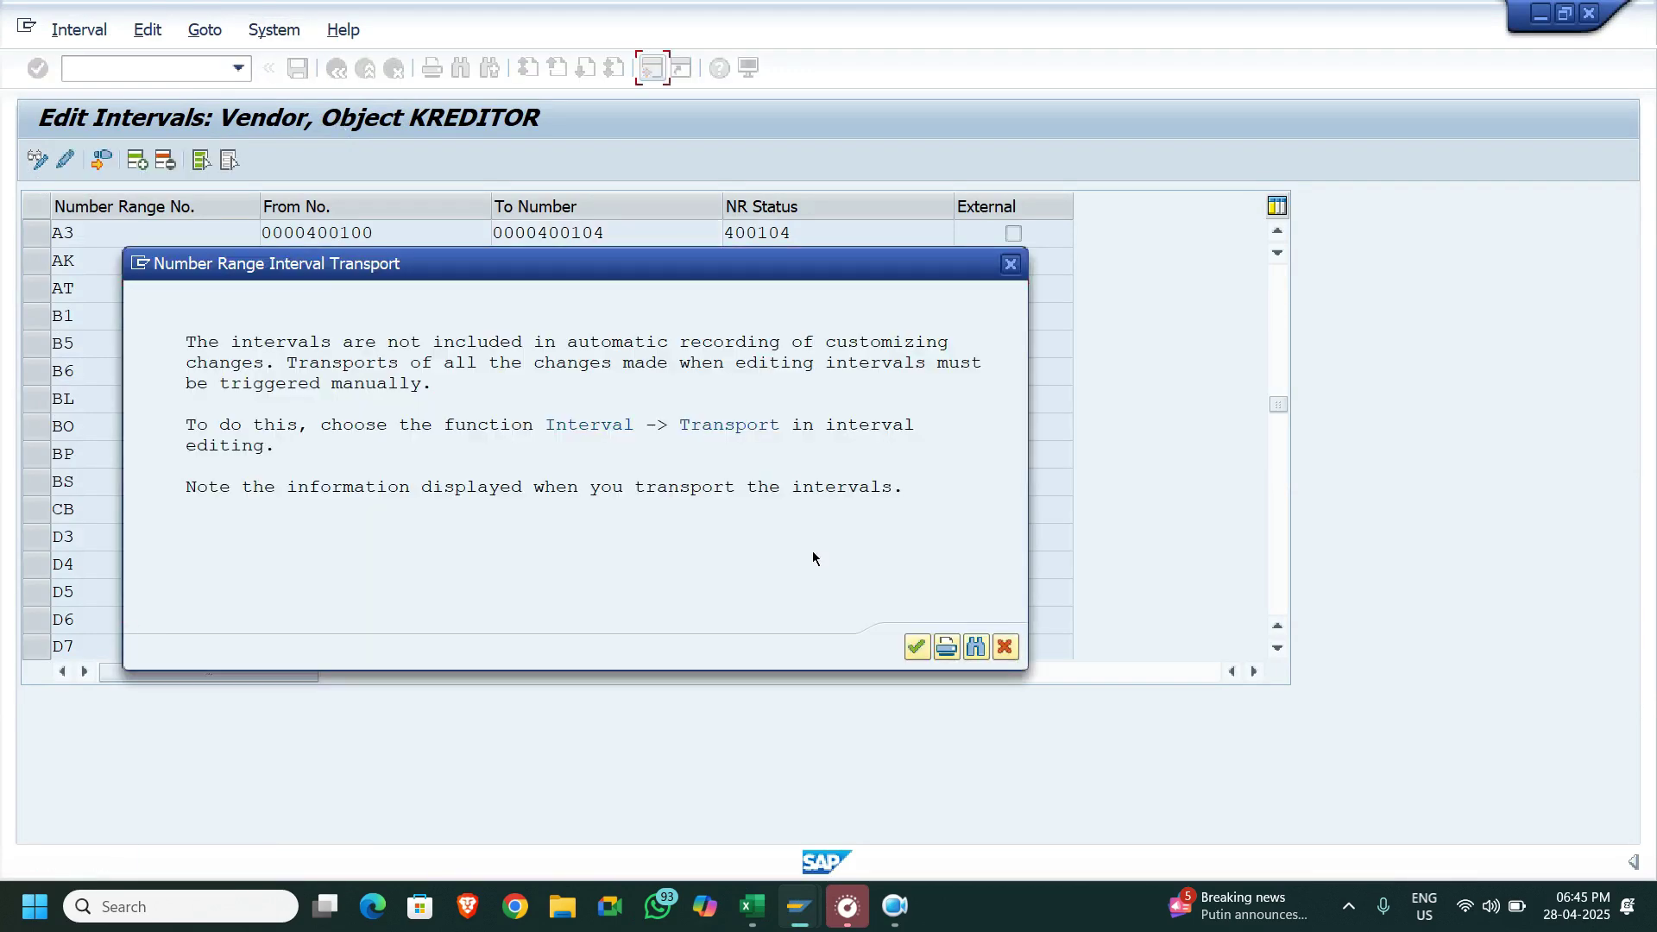
{"action": "left_click", "coordinate": [917, 646]}
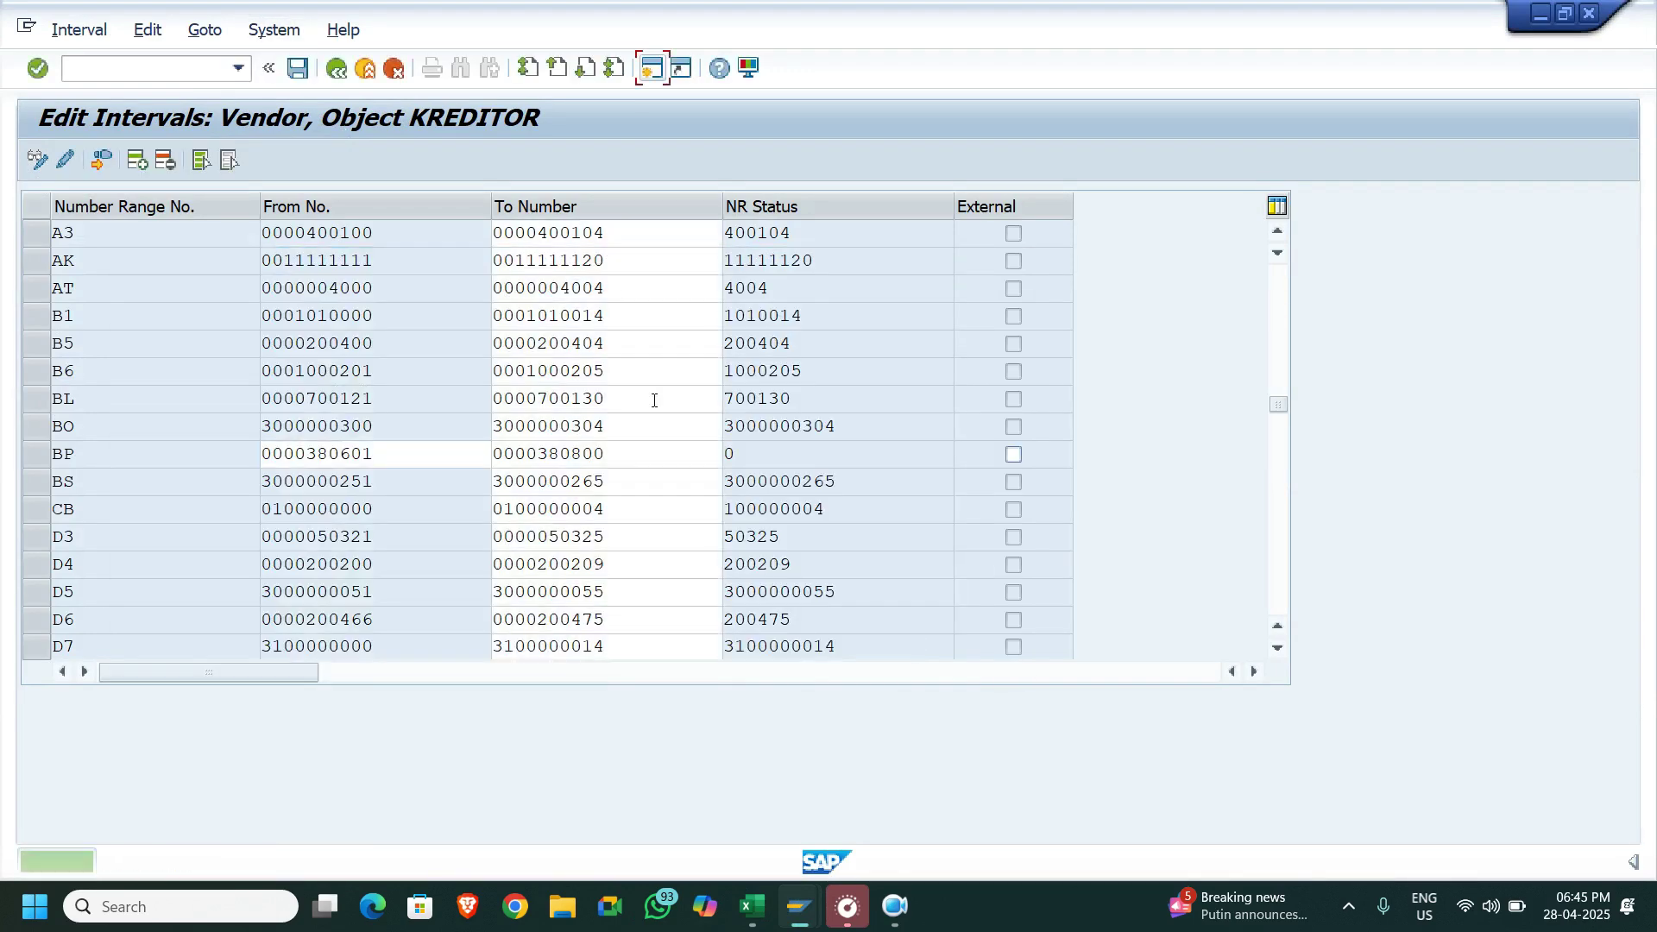
{"action": "left_click", "coordinate": [340, 73]}
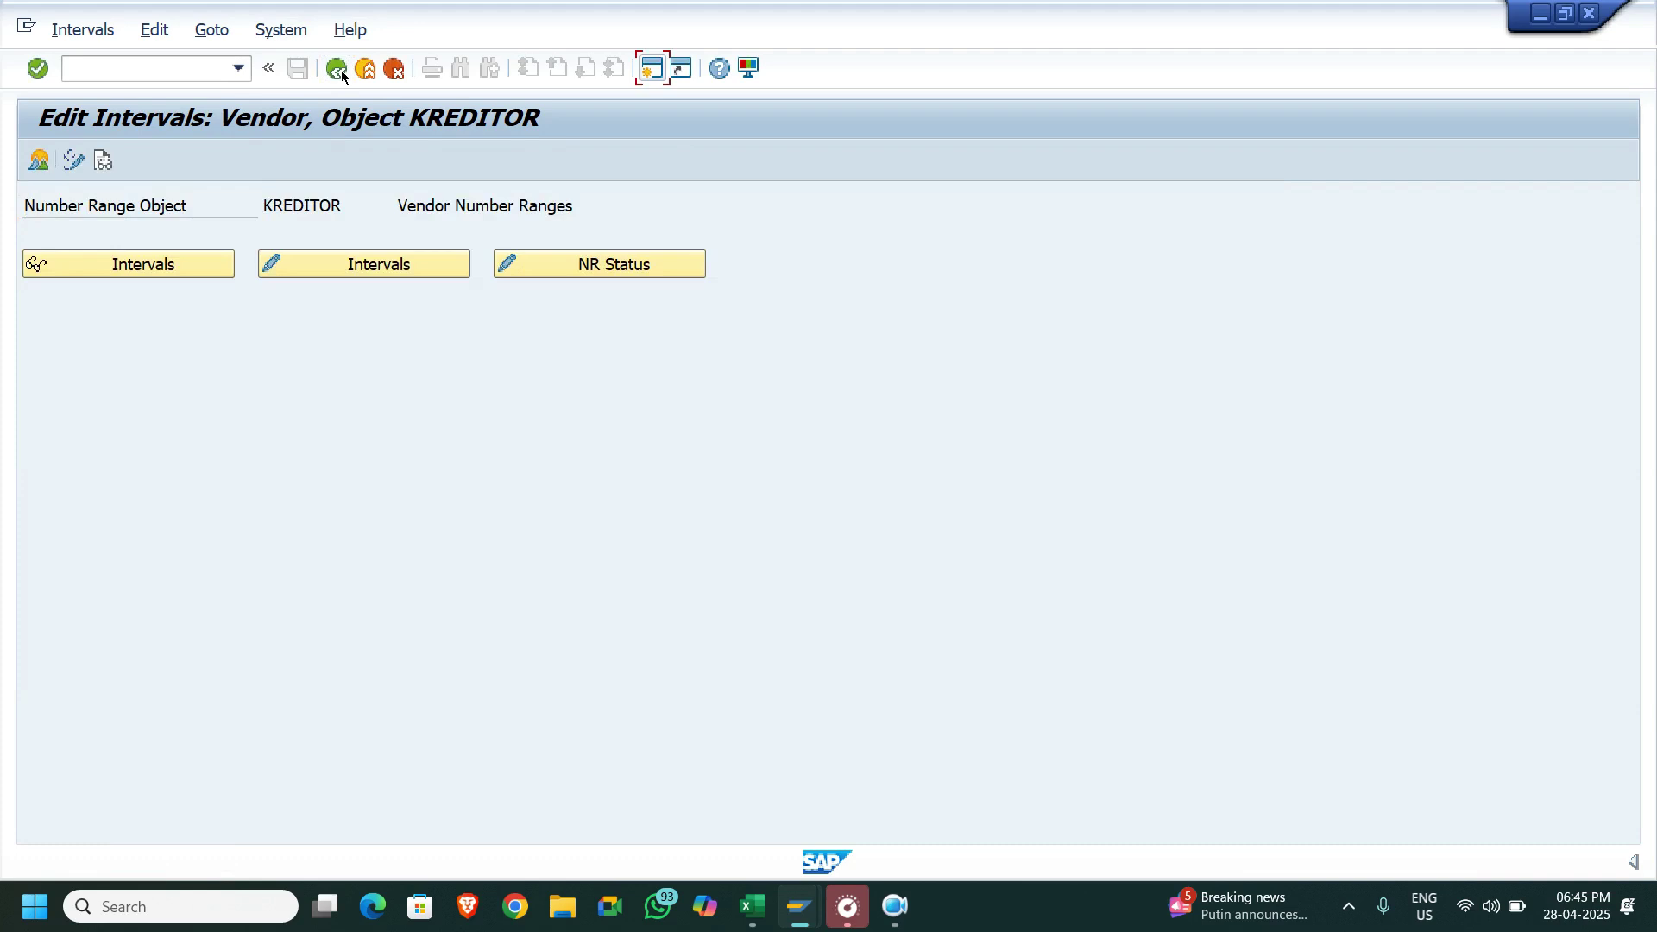
{"action": "left_click", "coordinate": [340, 74]}
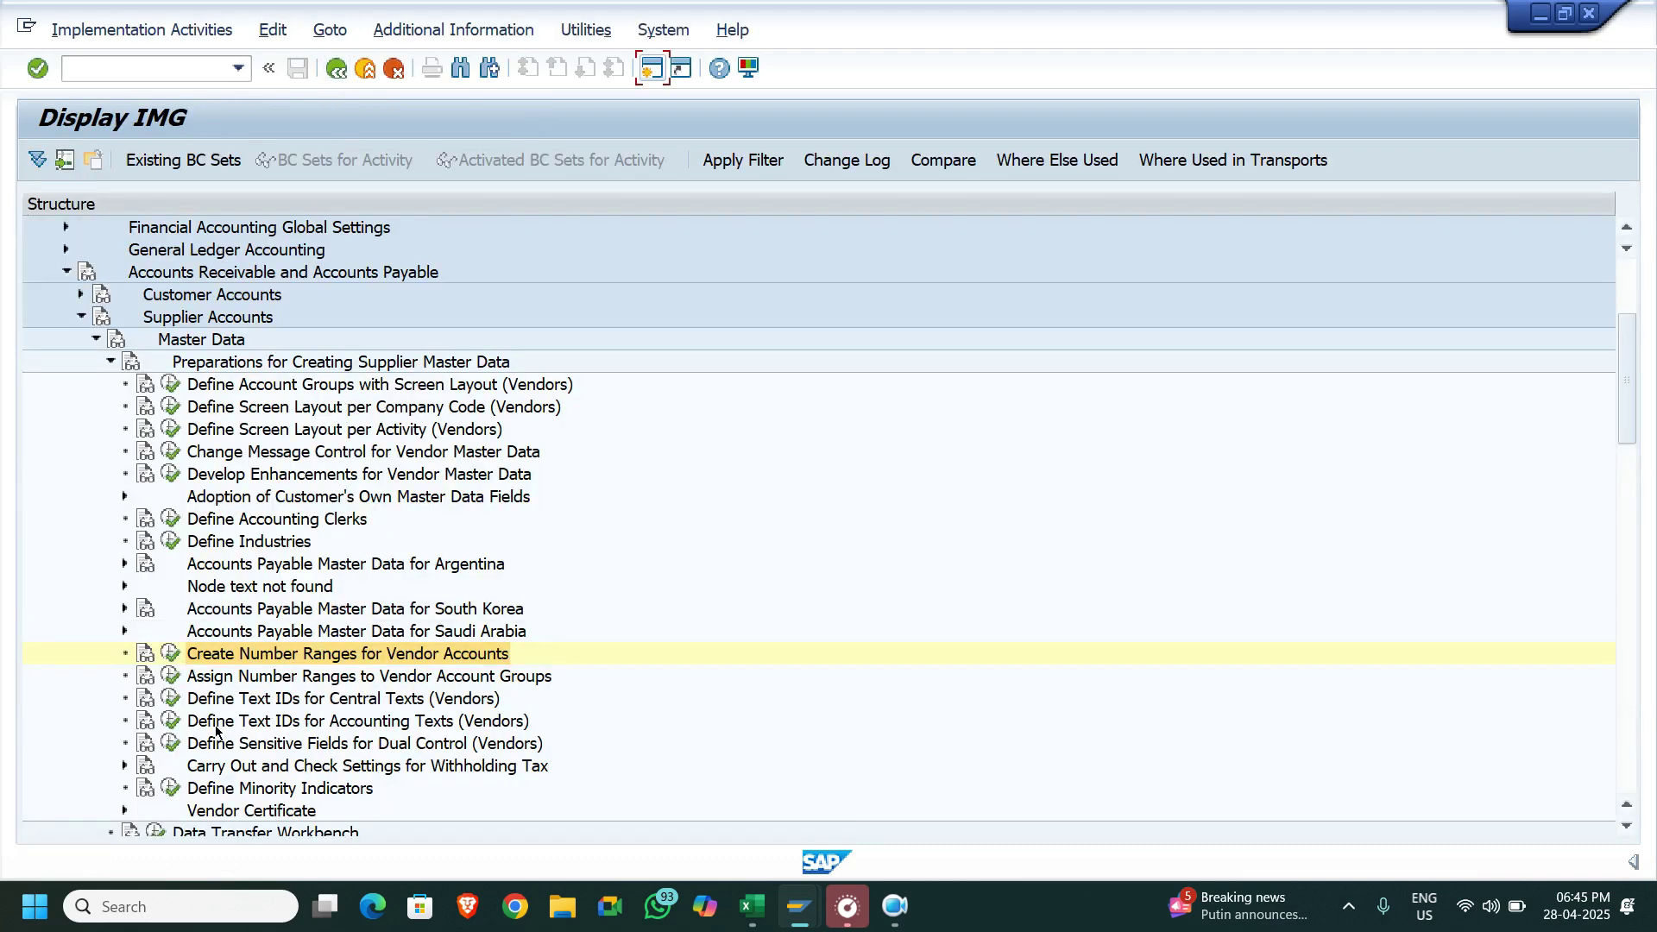
Open the number range intervals for object DEBITOR from the preparations for creating customer master data
{"action": "left_click", "coordinate": [81, 294]}
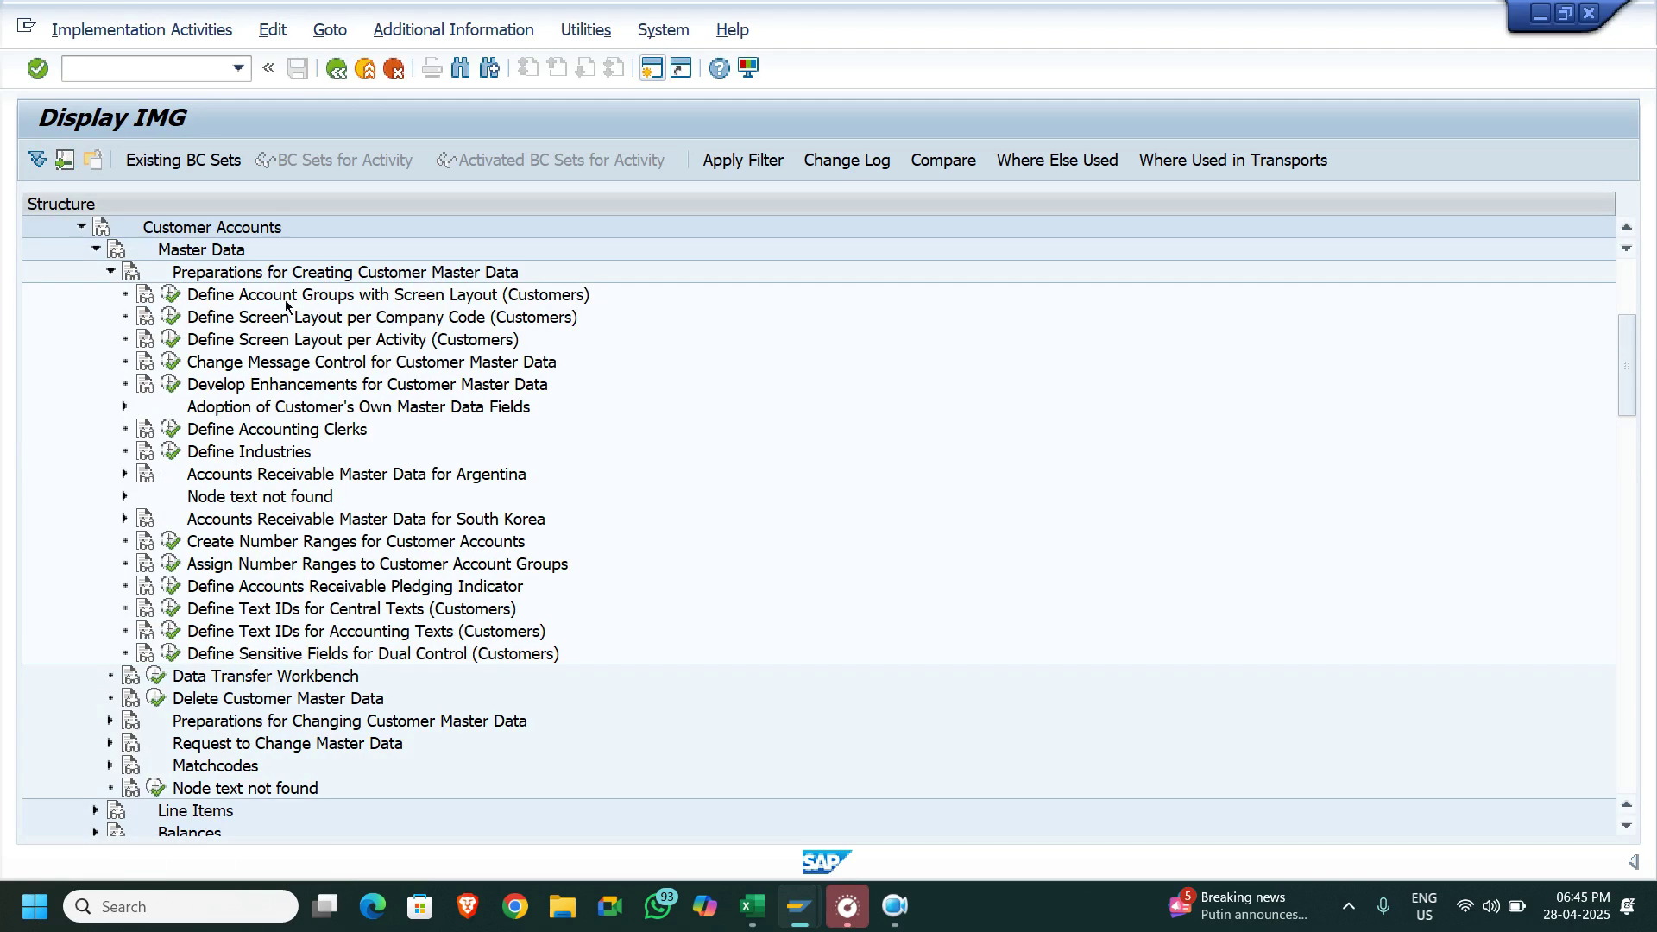
{"action": "left_click", "coordinate": [171, 563]}
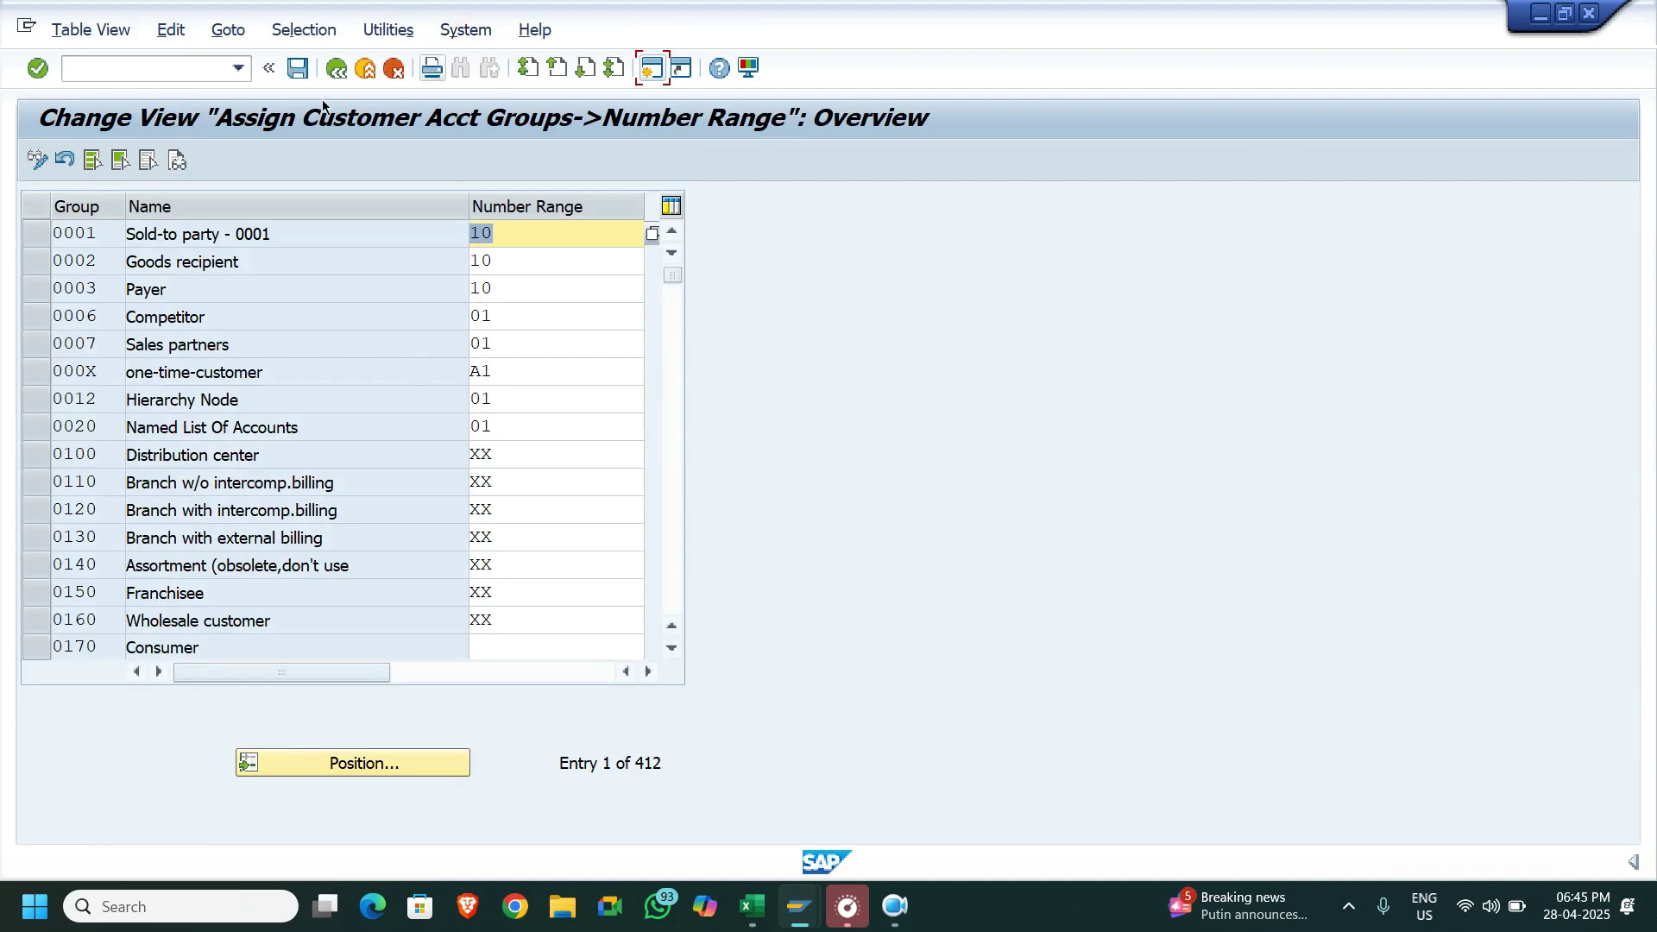
{"action": "left_click", "coordinate": [336, 68]}
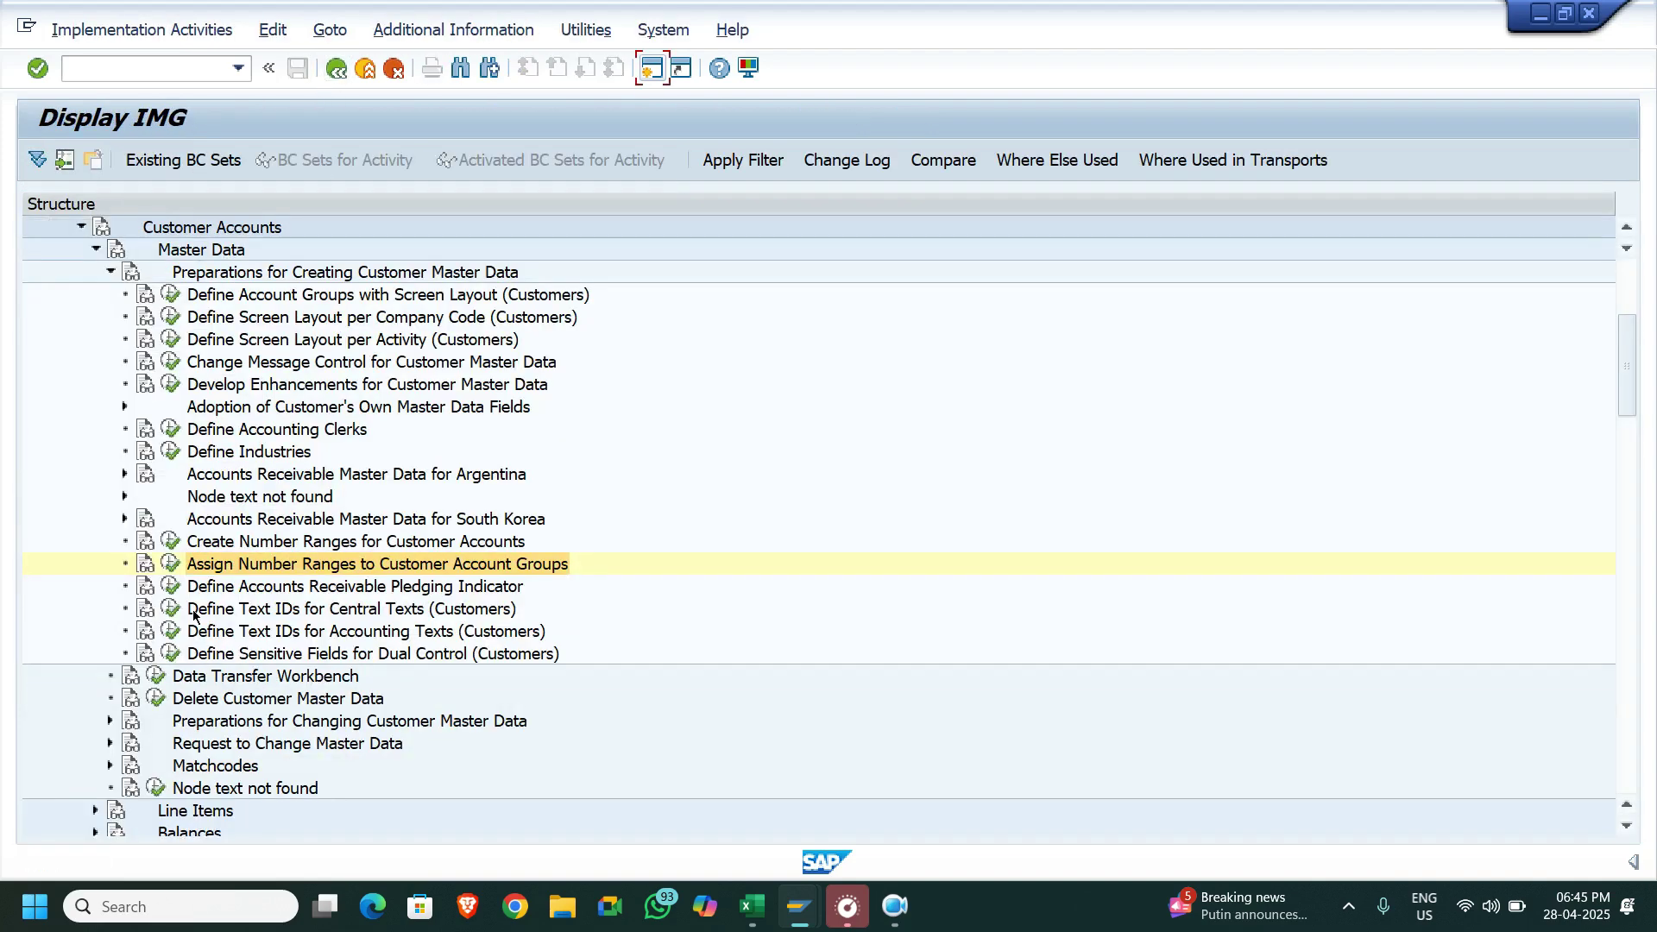
{"action": "left_click", "coordinate": [170, 564]}
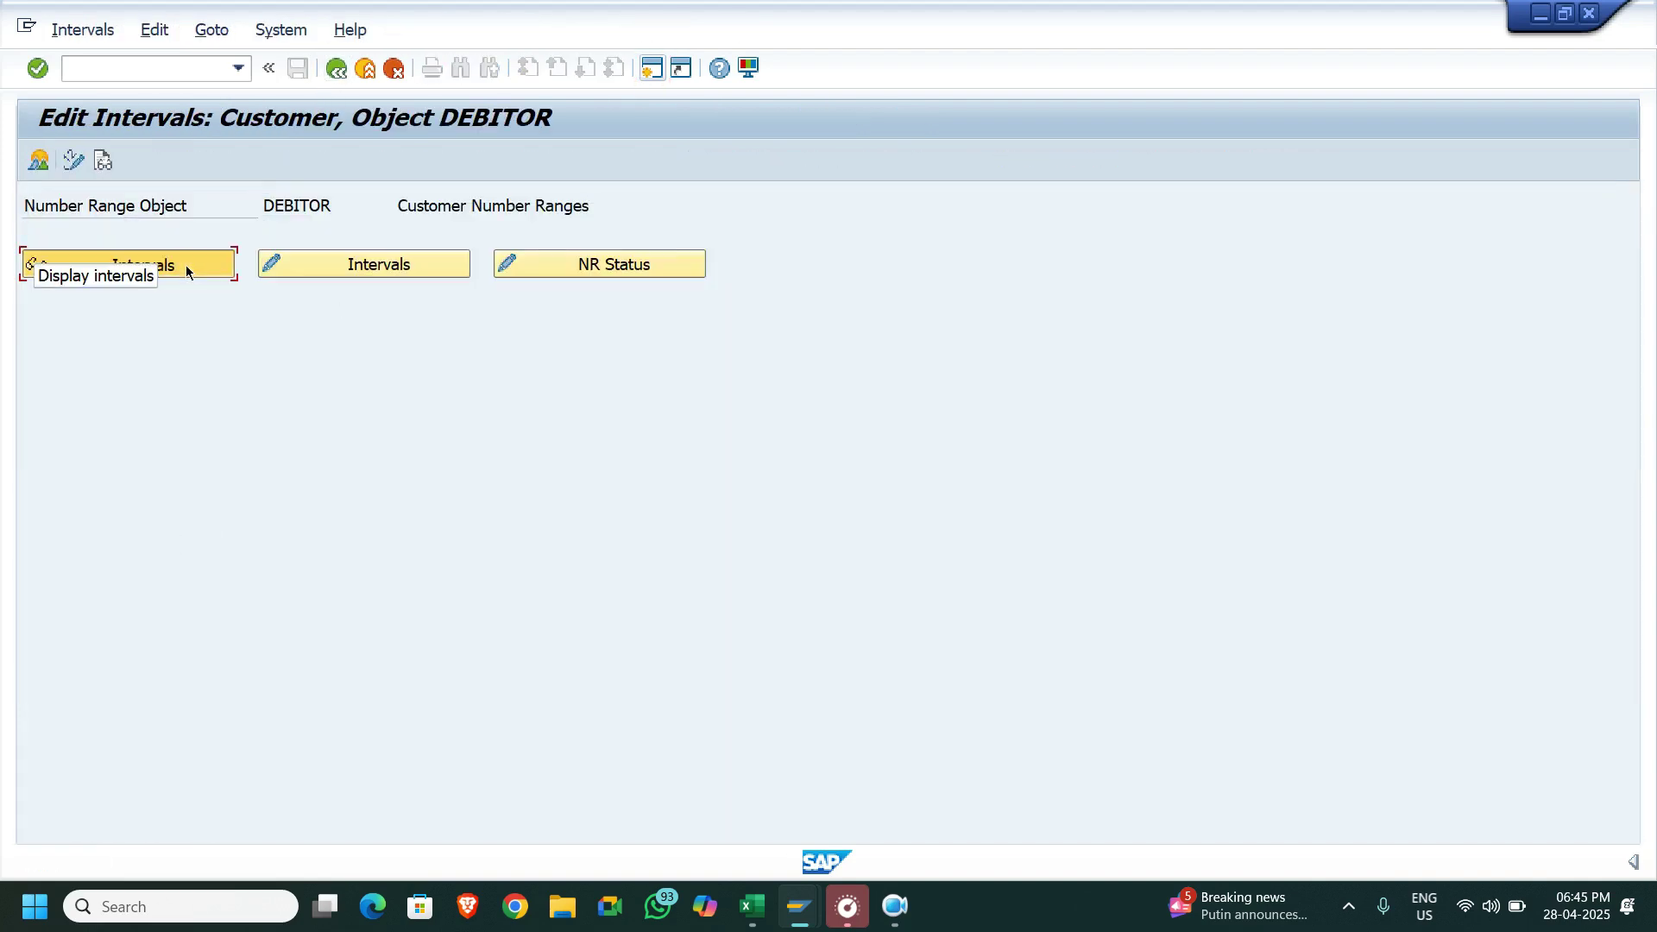
{"action": "left_click", "coordinate": [185, 265]}
{"action": "left_click", "coordinate": [74, 159]}
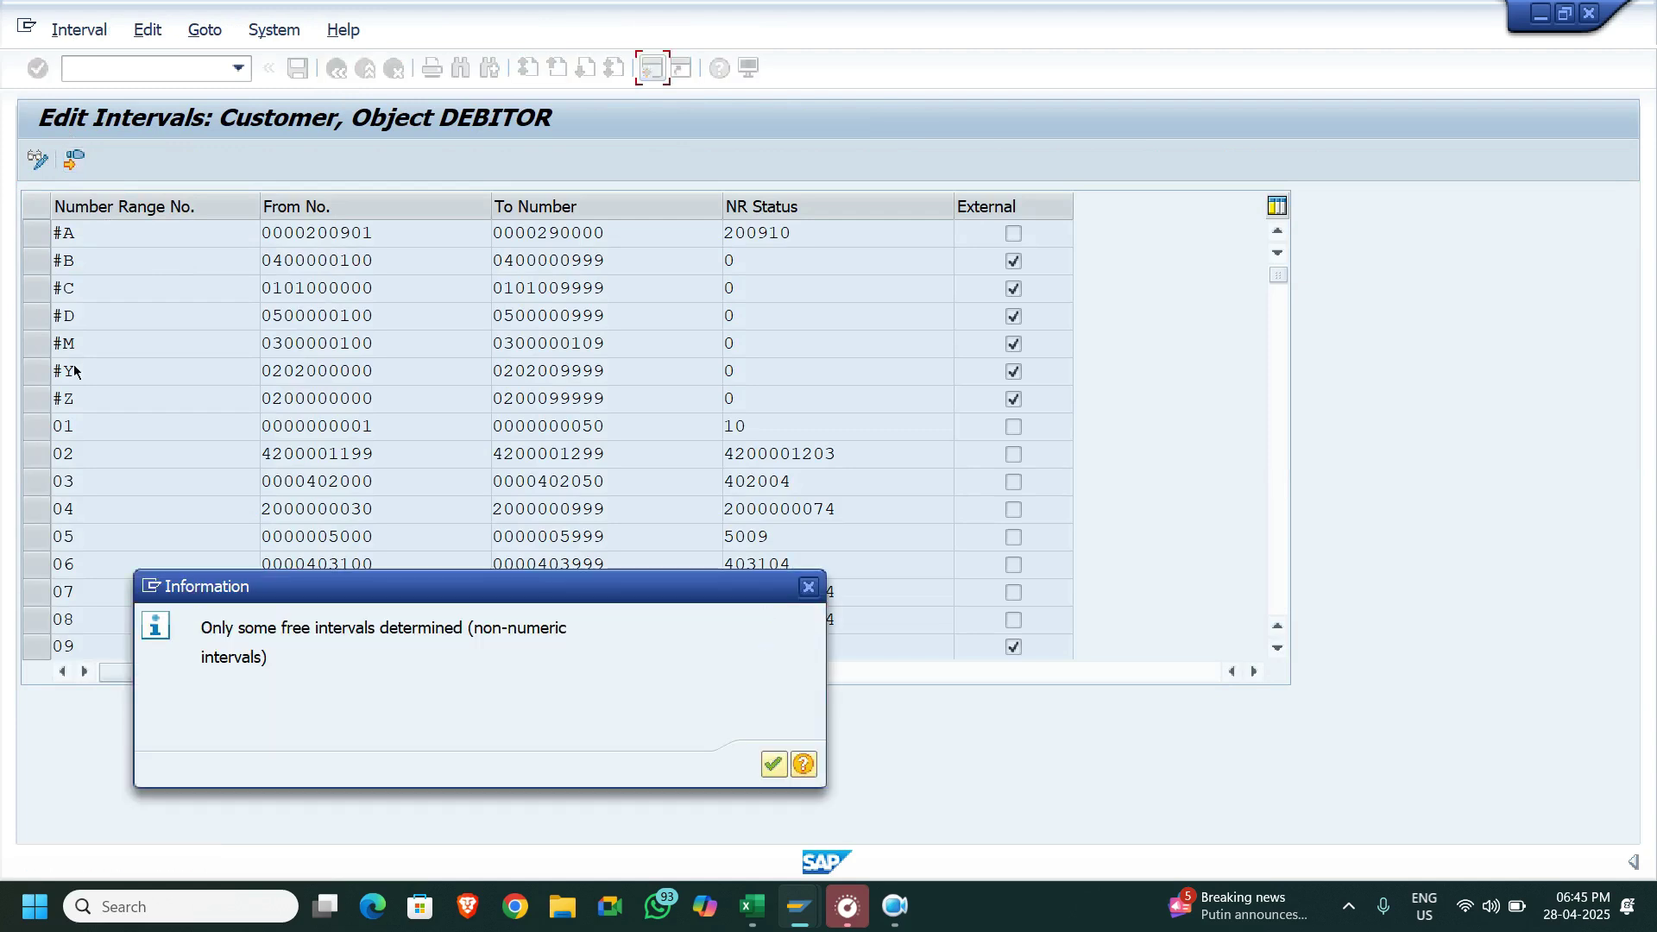
{"action": "key", "text": "Return"}
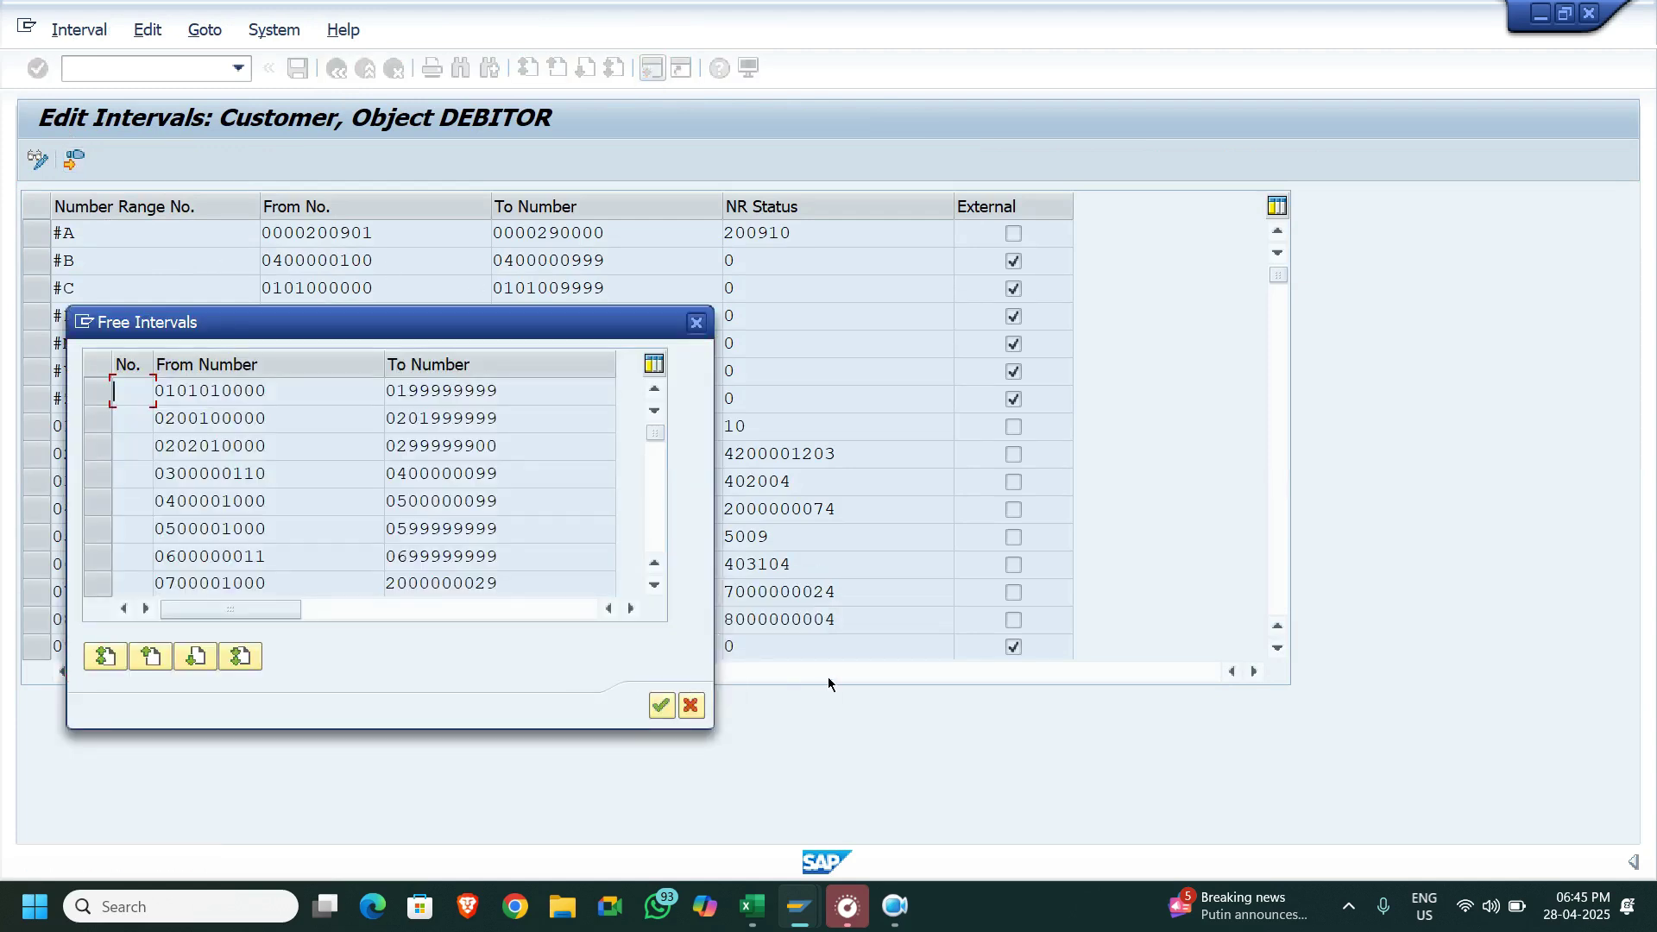
{"action": "left_click", "coordinate": [695, 322]}
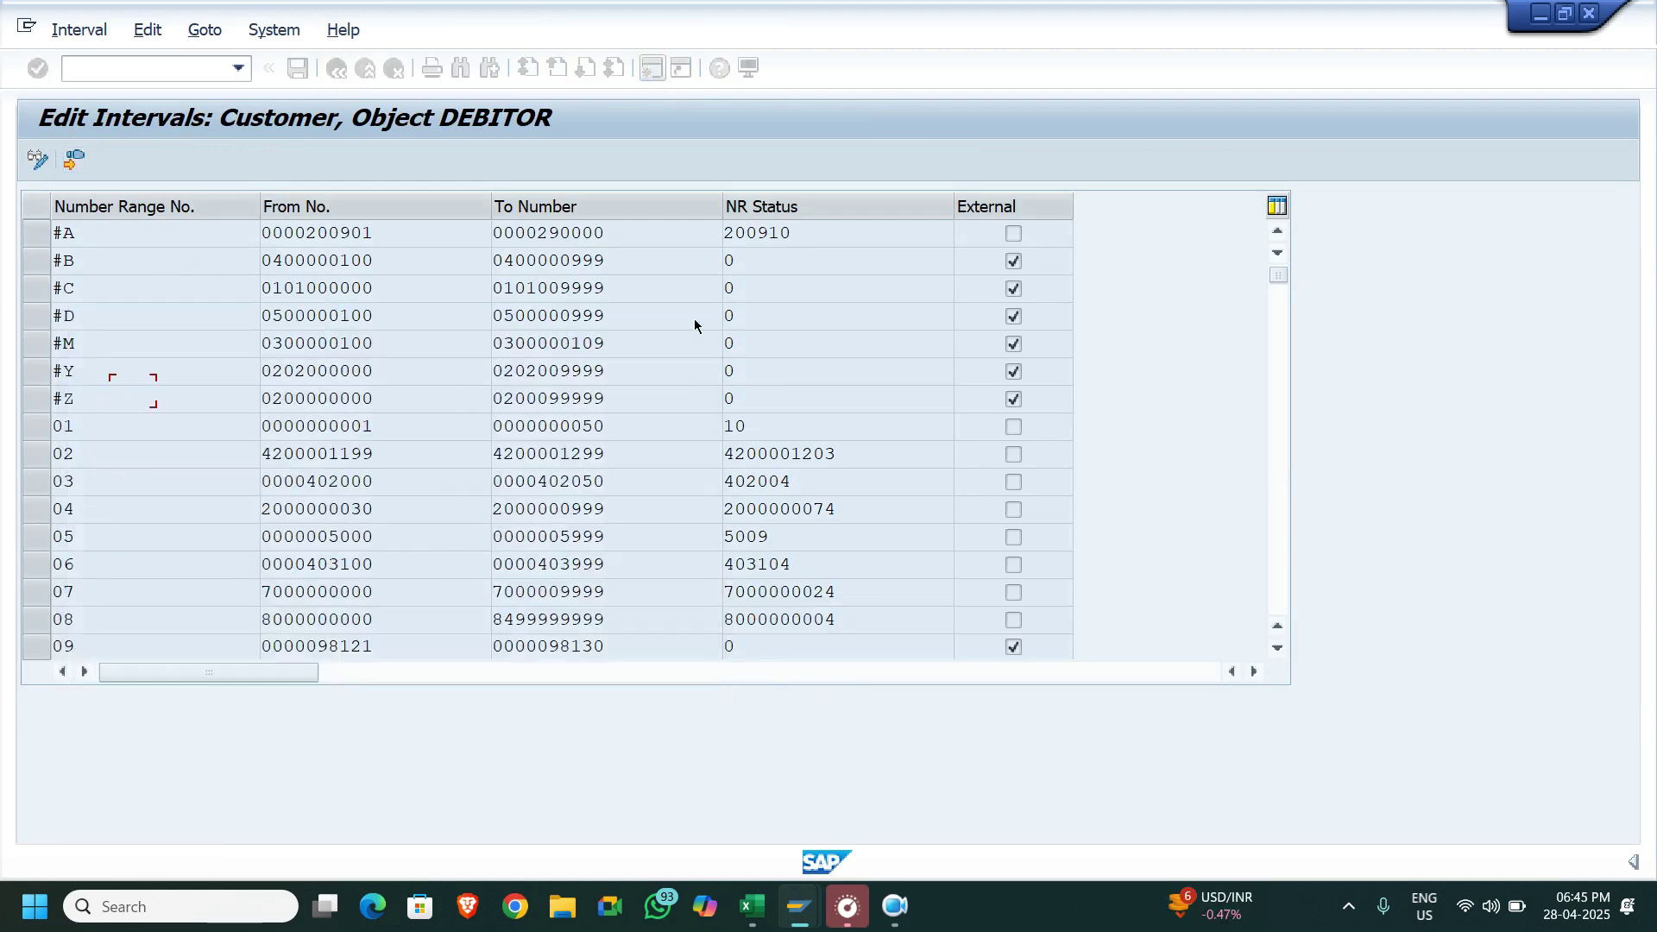
Switch the customer intervals to change mode, clear the External setting of number range #Y and save
{"action": "left_click", "coordinate": [37, 160]}
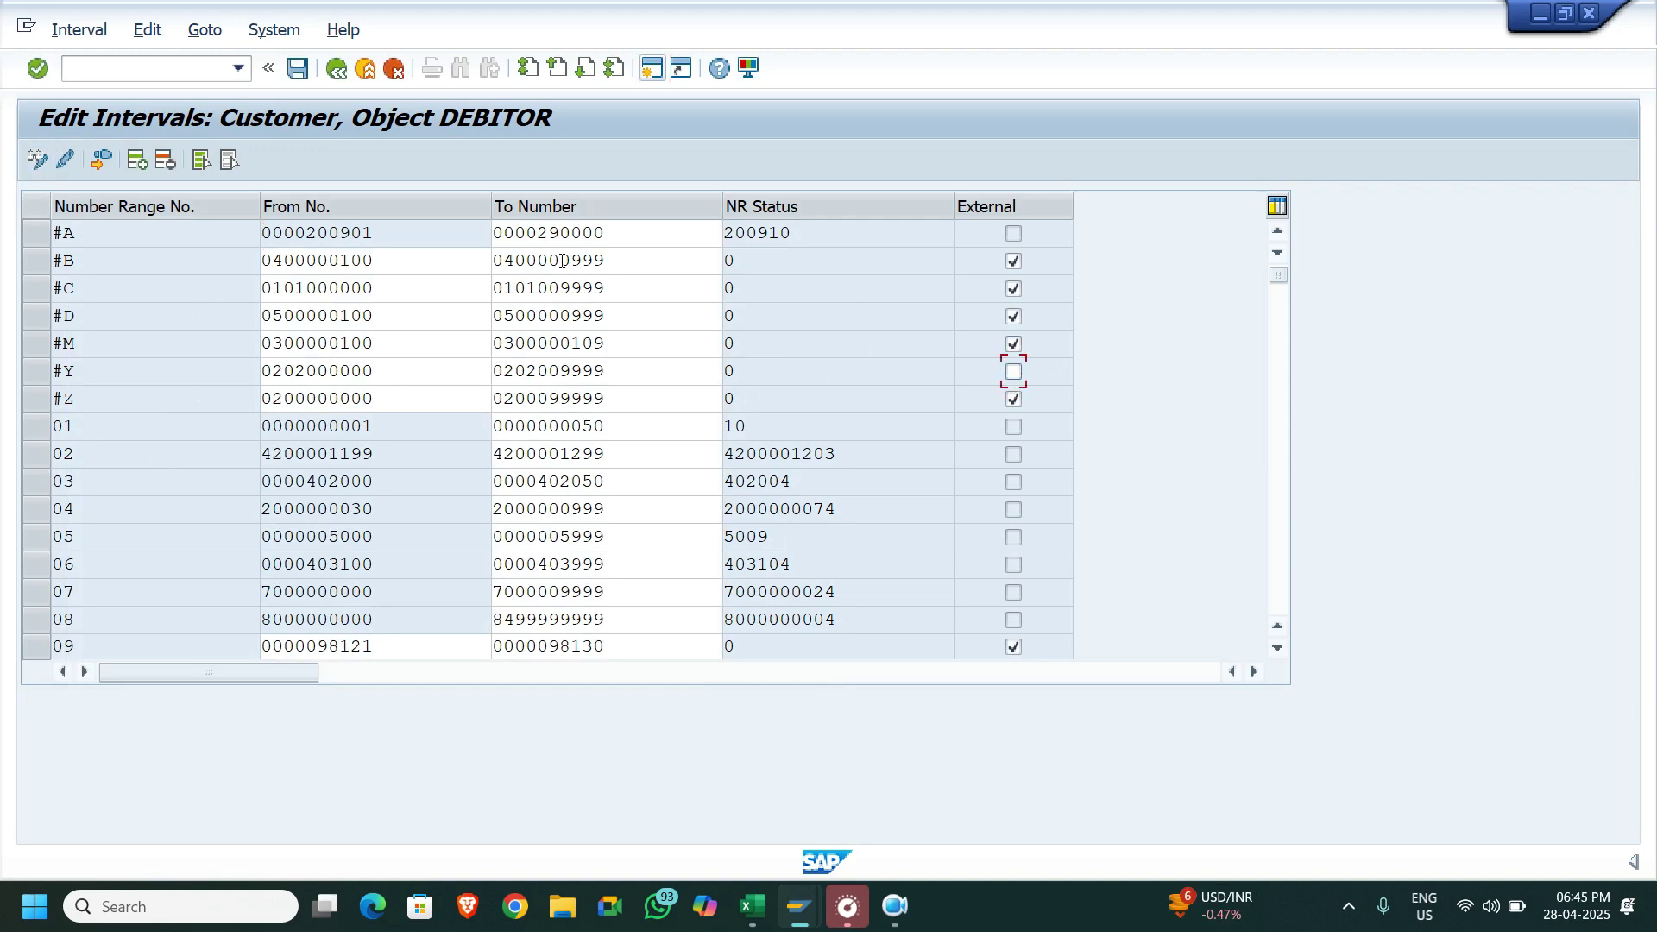
{"action": "left_click", "coordinate": [296, 69]}
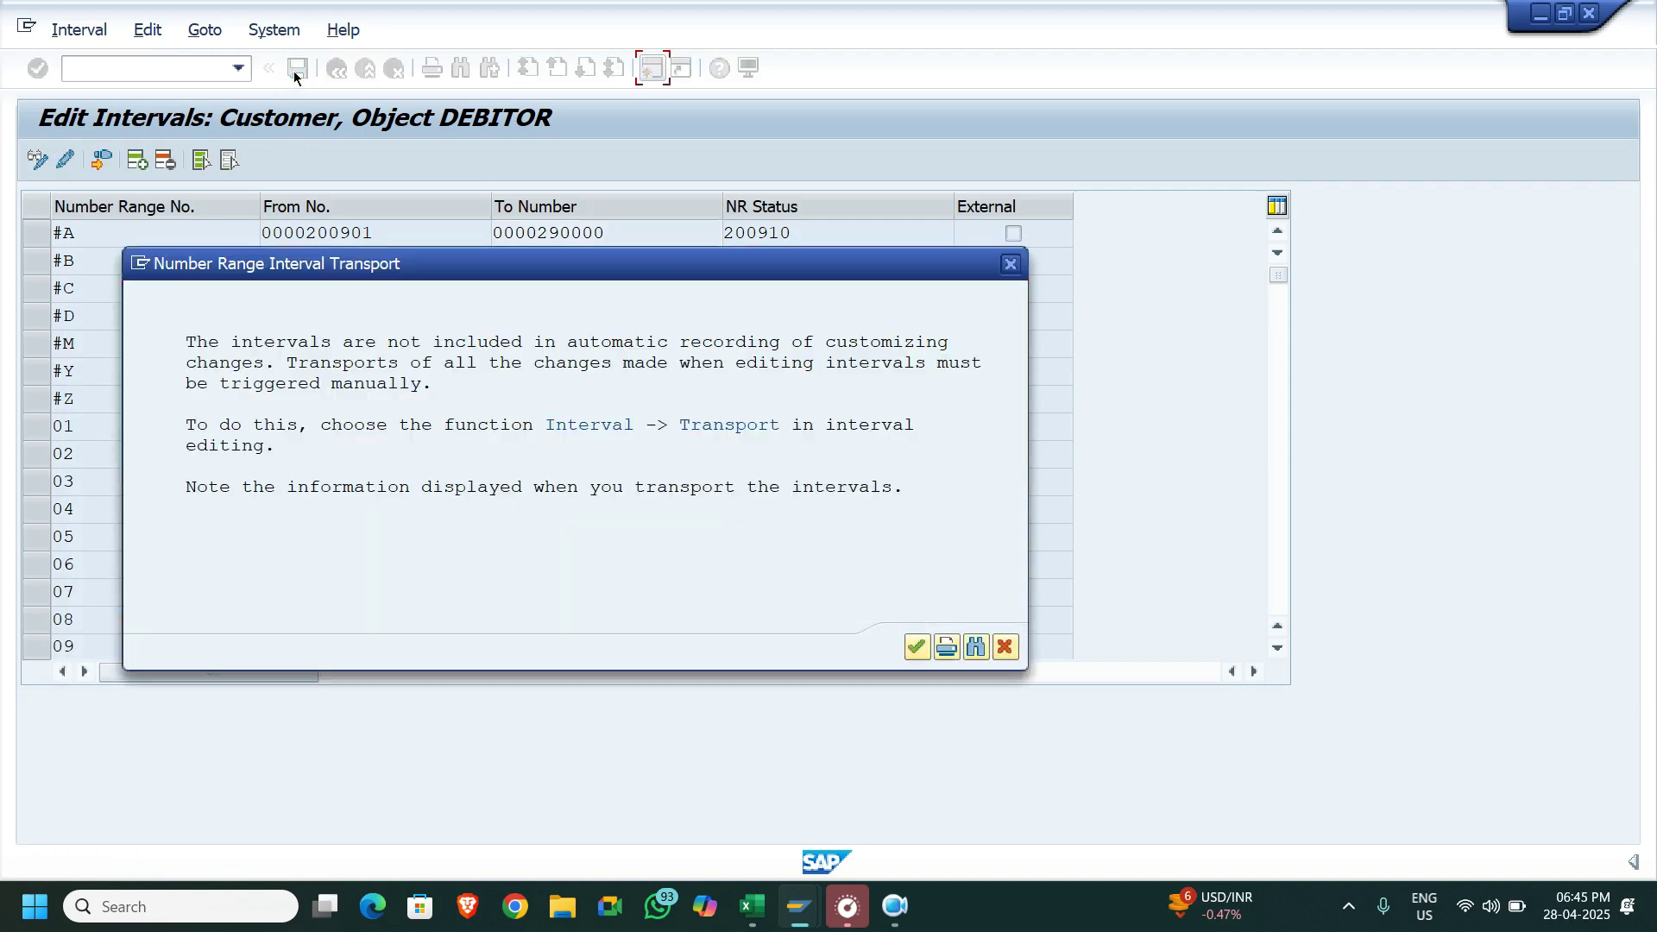
{"action": "key", "text": "Return"}
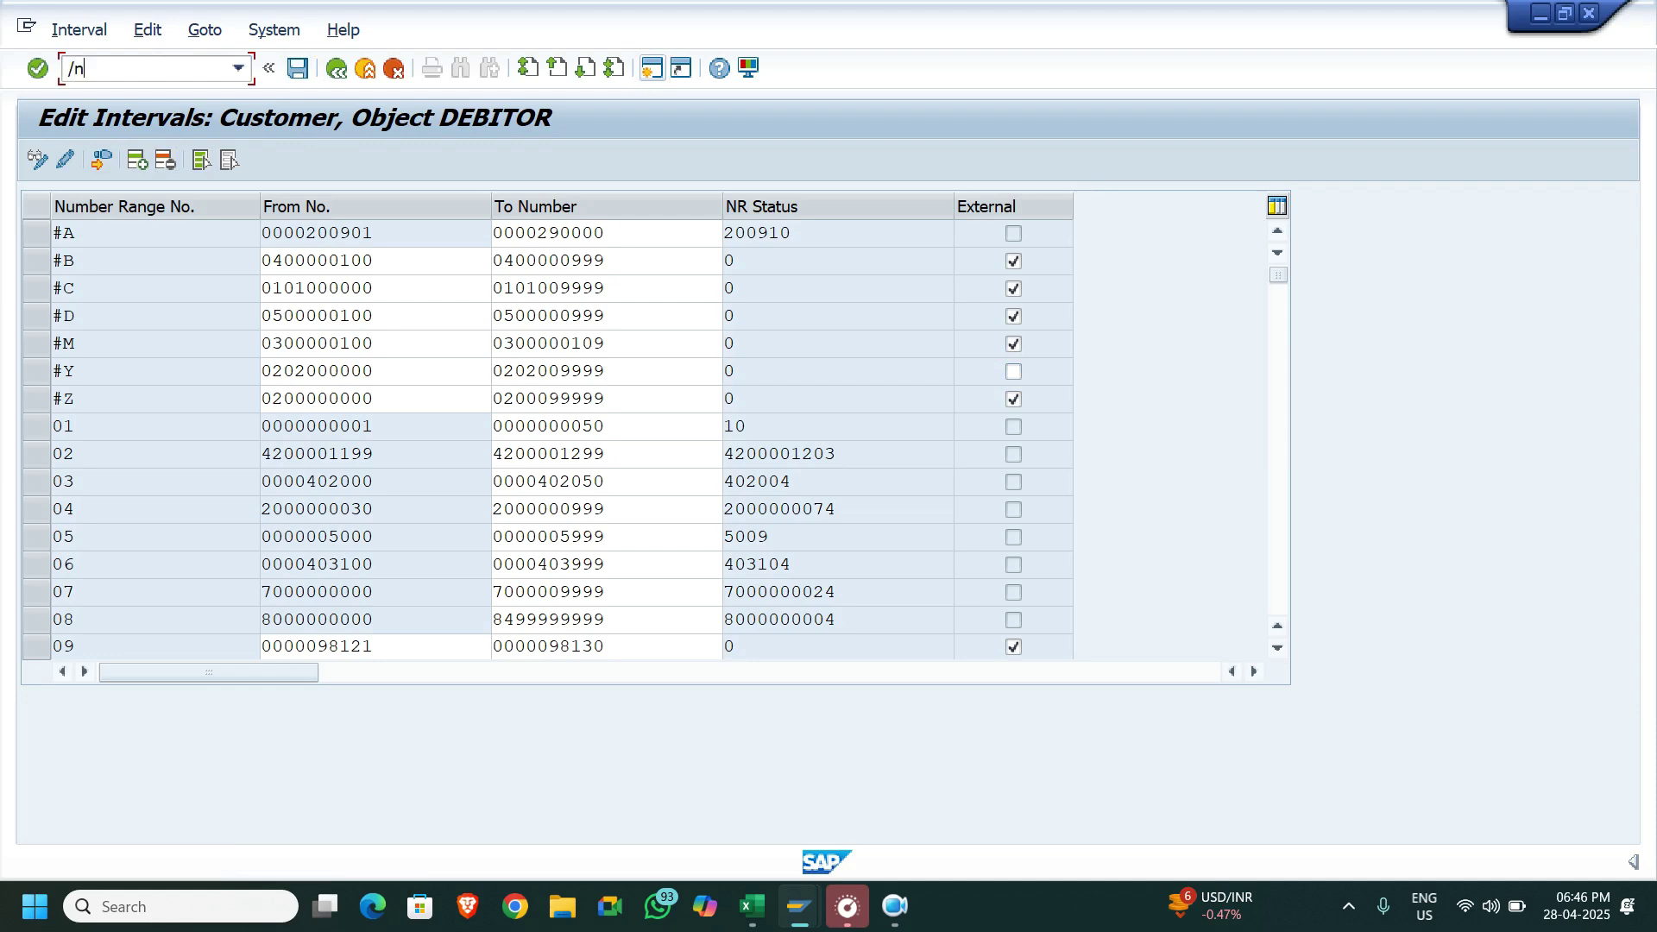
Start transaction BP and begin creating an organization with grouping AB01 One time partner
{"action": "key", "text": "Return"}
{"action": "type", "text": "bp"}
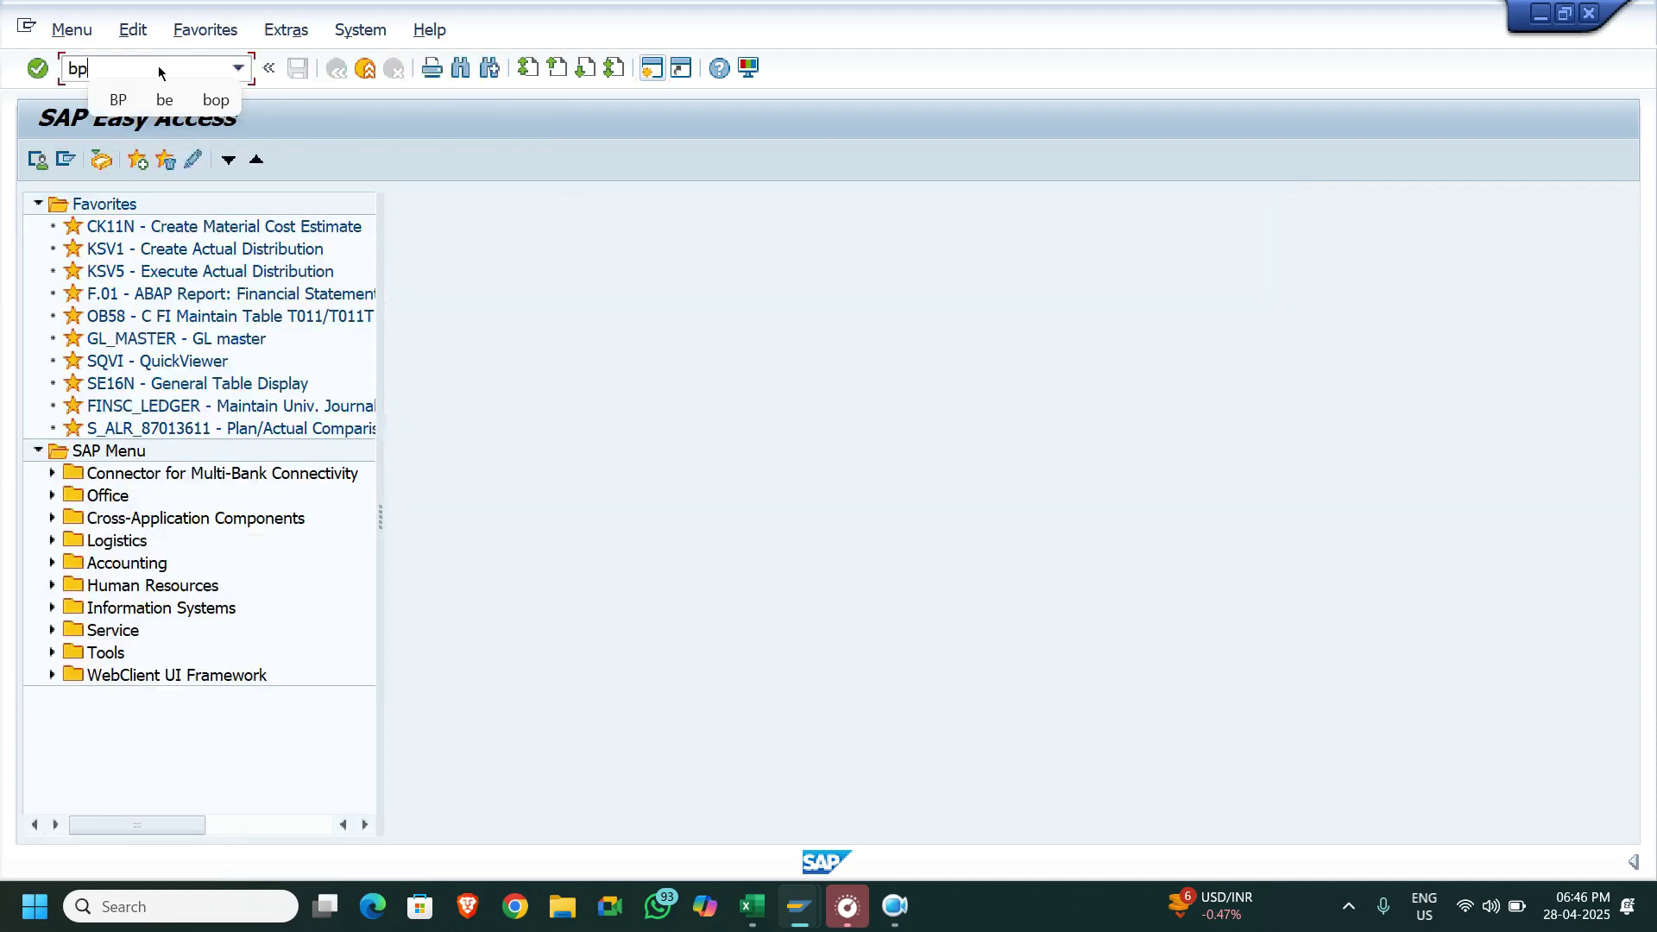
{"action": "key", "text": "Return"}
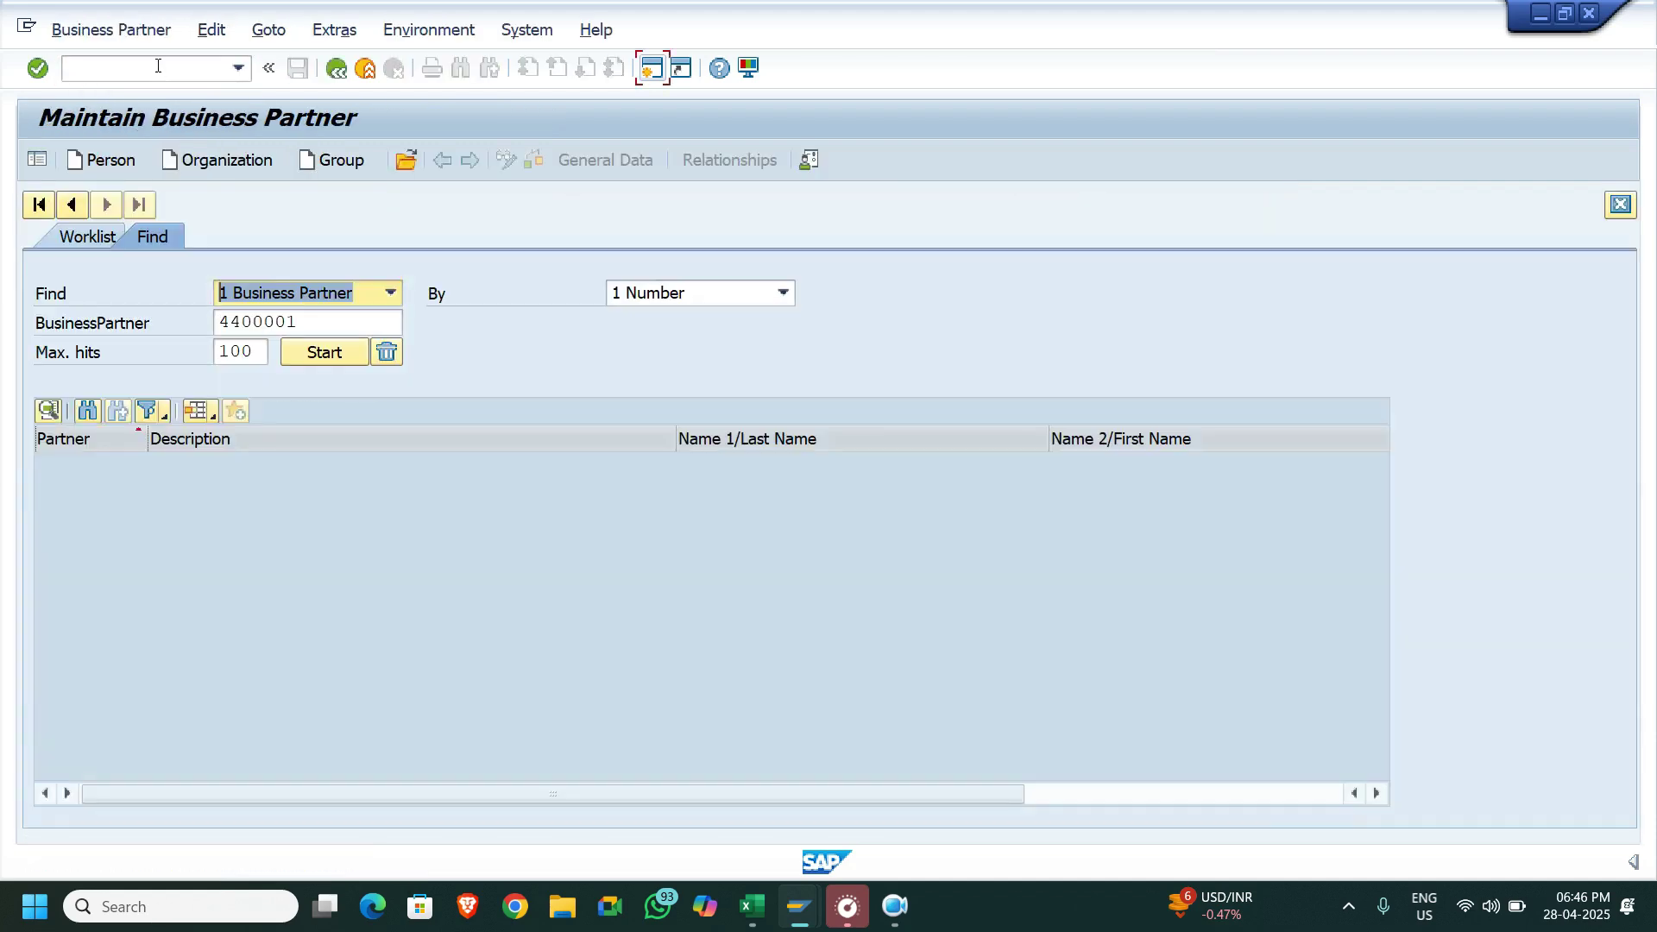
{"action": "left_click", "coordinate": [236, 166]}
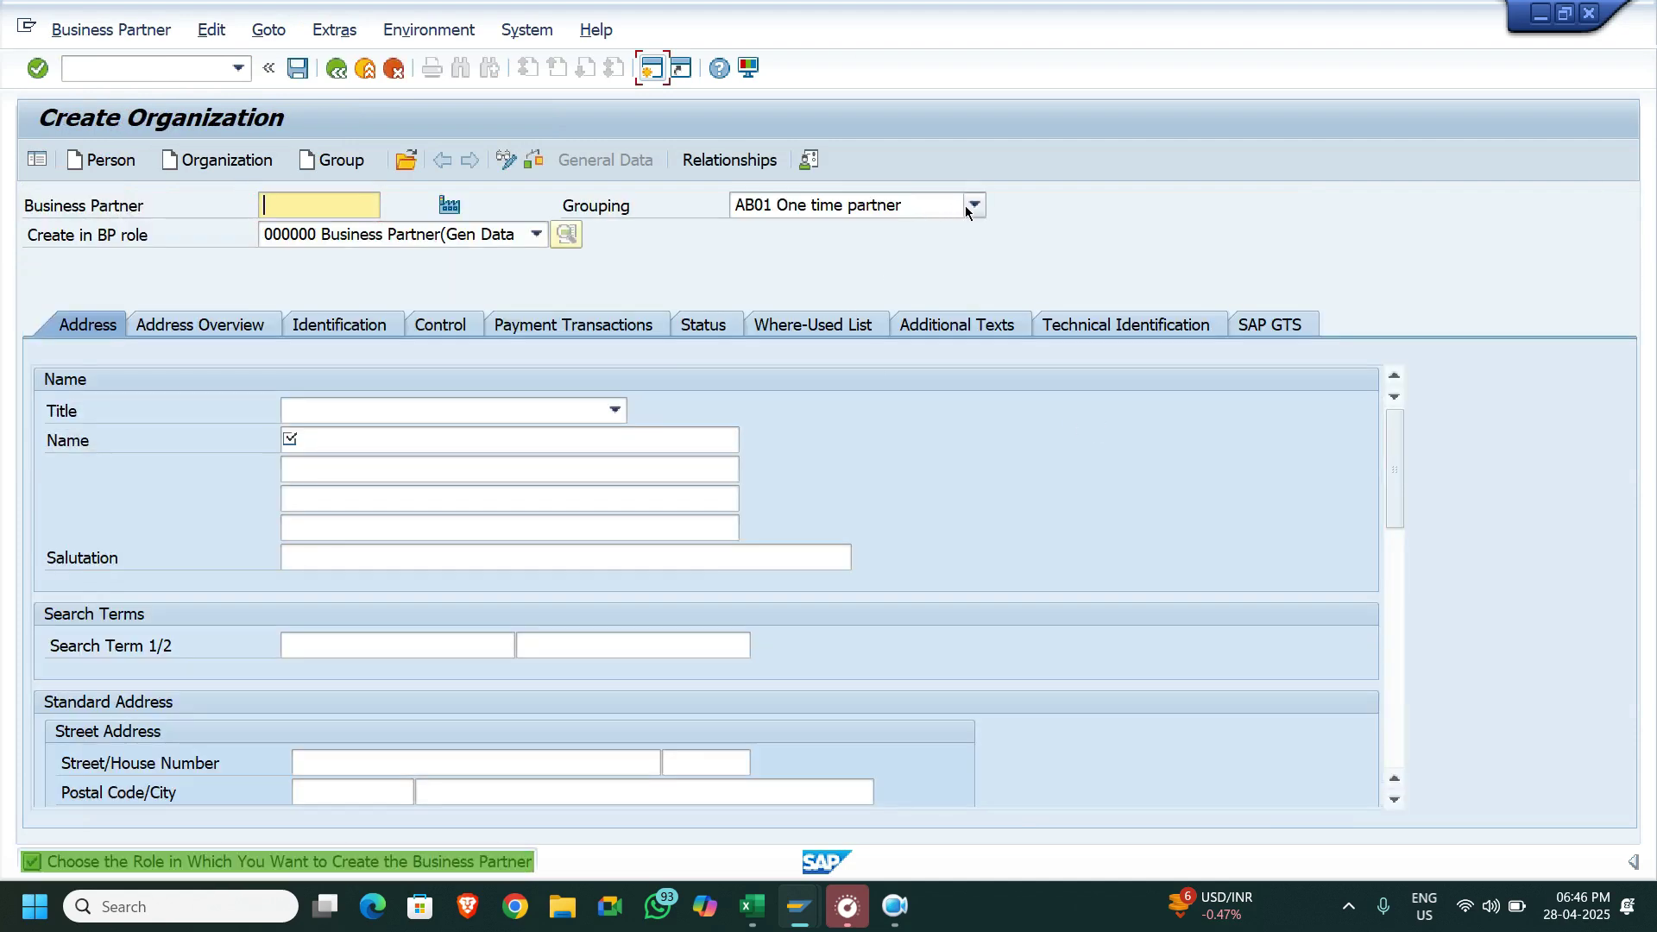
{"action": "left_click", "coordinate": [970, 208]}
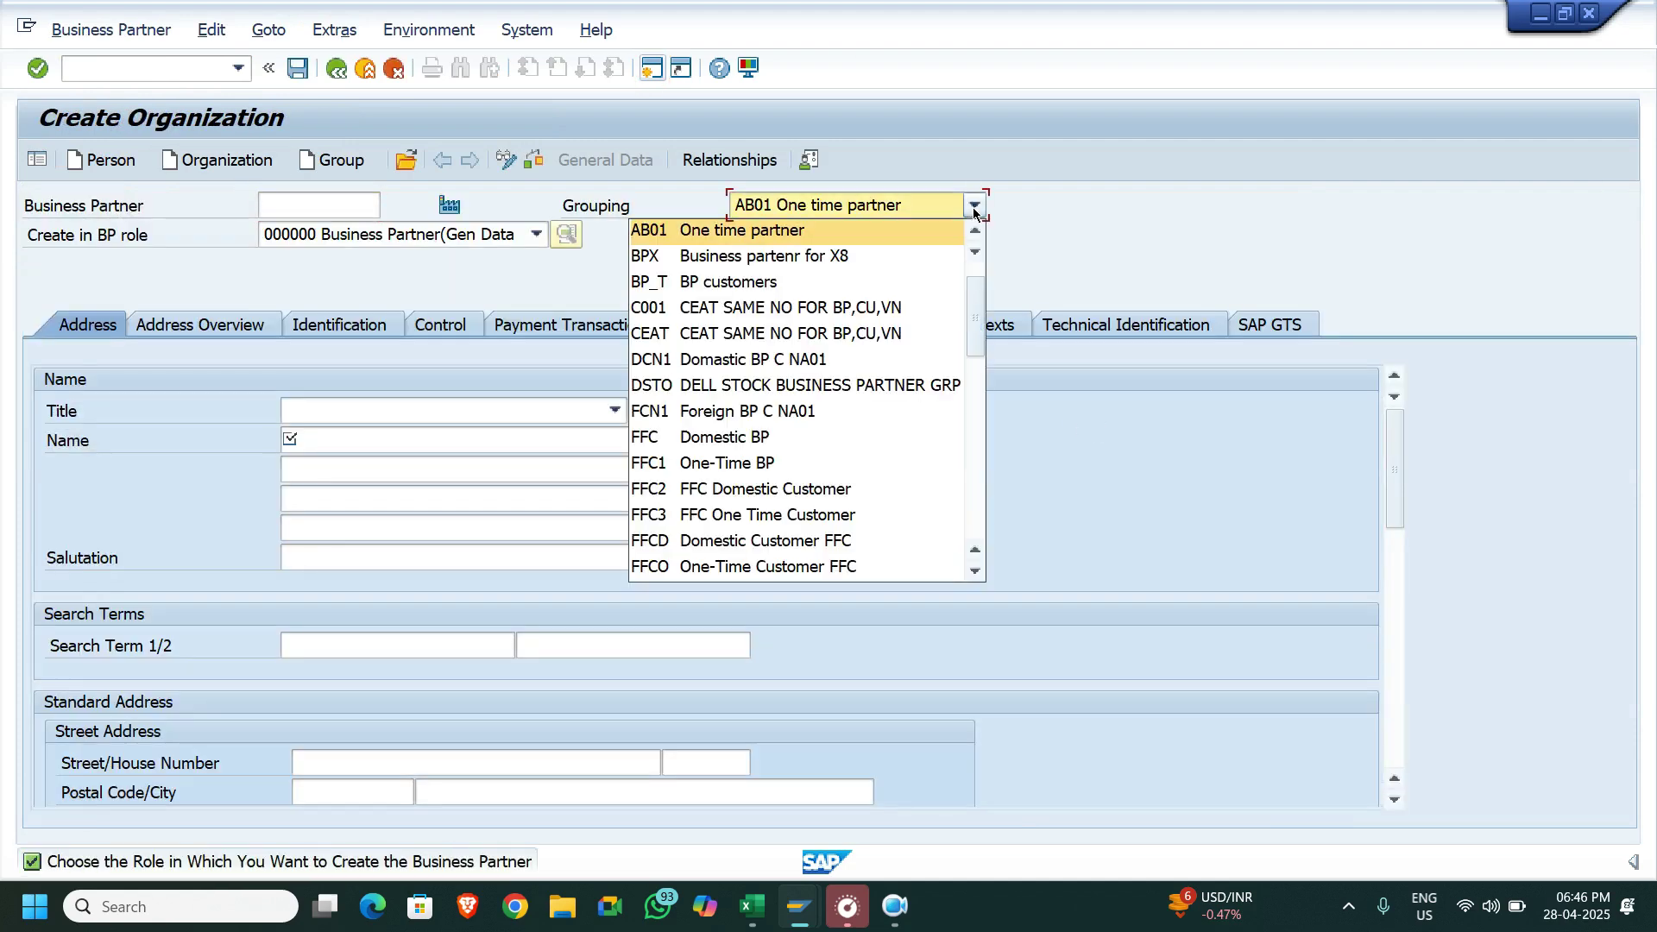
{"action": "left_click", "coordinate": [763, 243]}
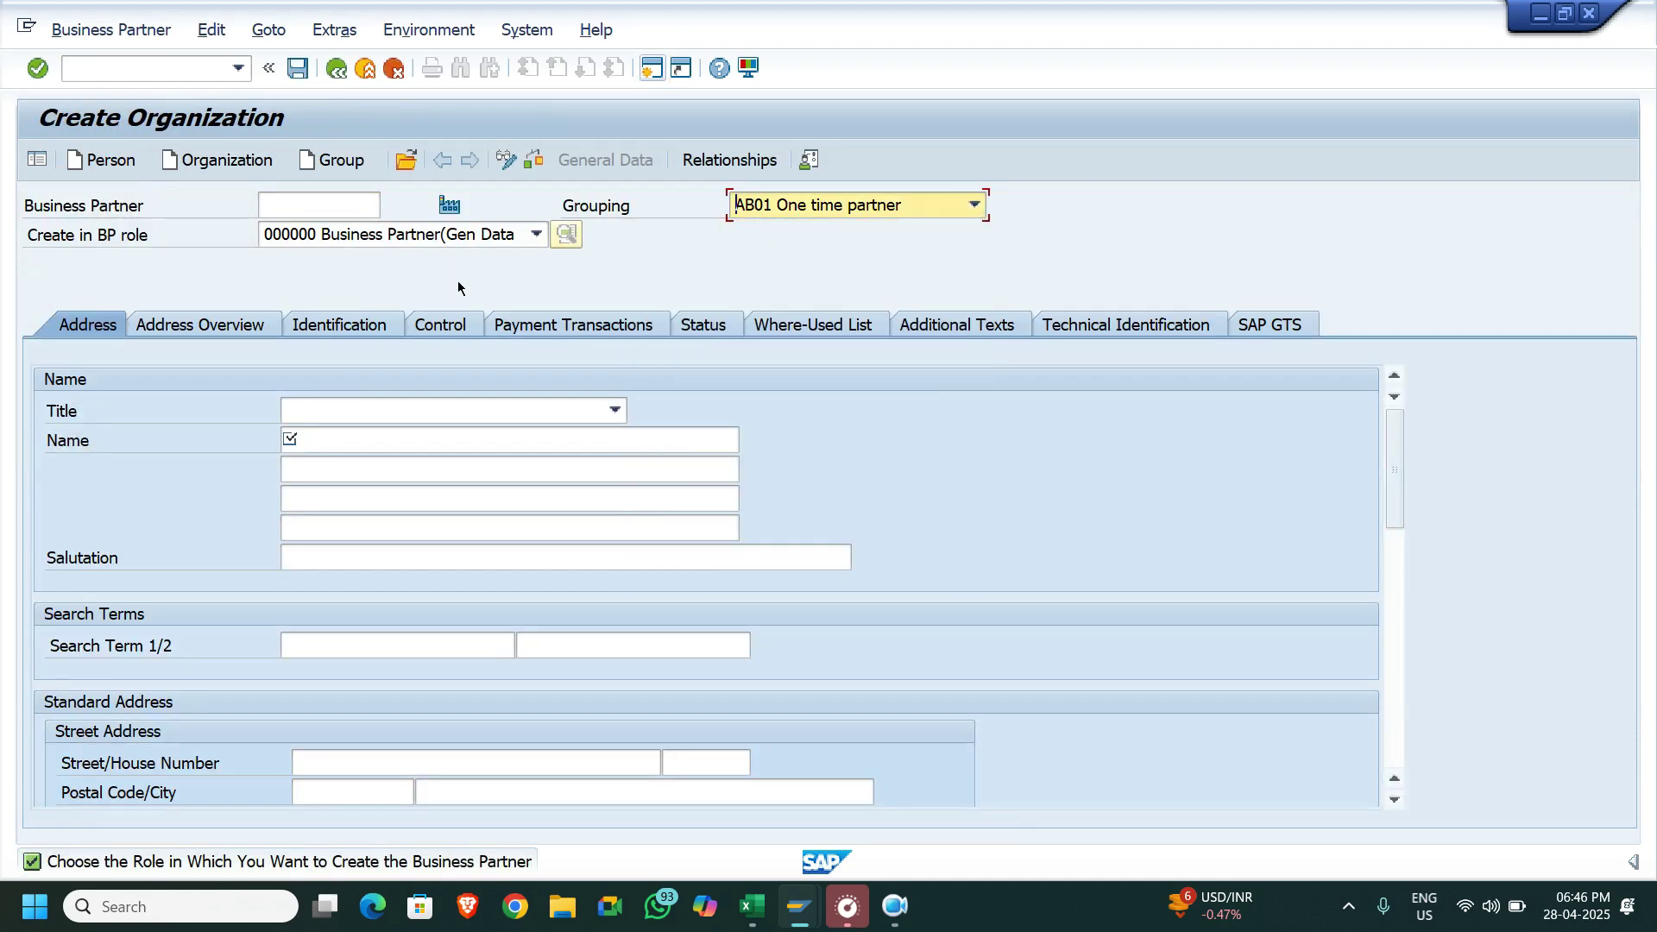
Enter Test12345 as the organization's name and 123456 as its first search term
{"action": "left_click", "coordinate": [406, 441]}
{"action": "key", "text": "Return"}
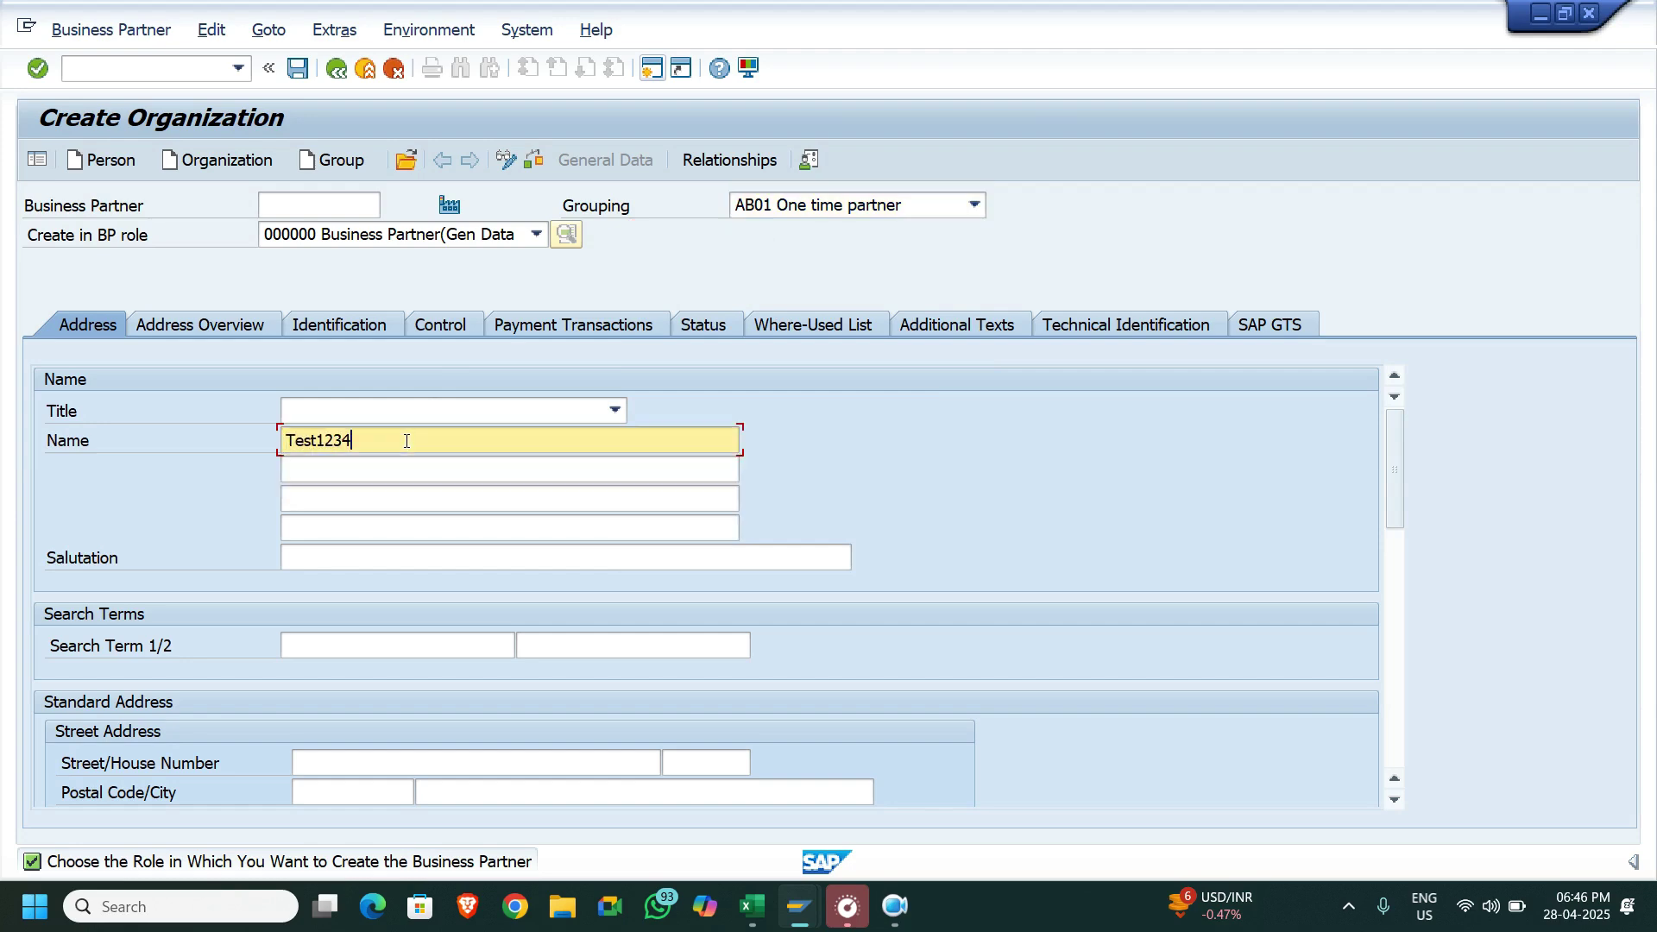
{"action": "type", "text": "5"}
{"action": "left_click", "coordinate": [368, 652]}
{"action": "type", "text": "12345"}
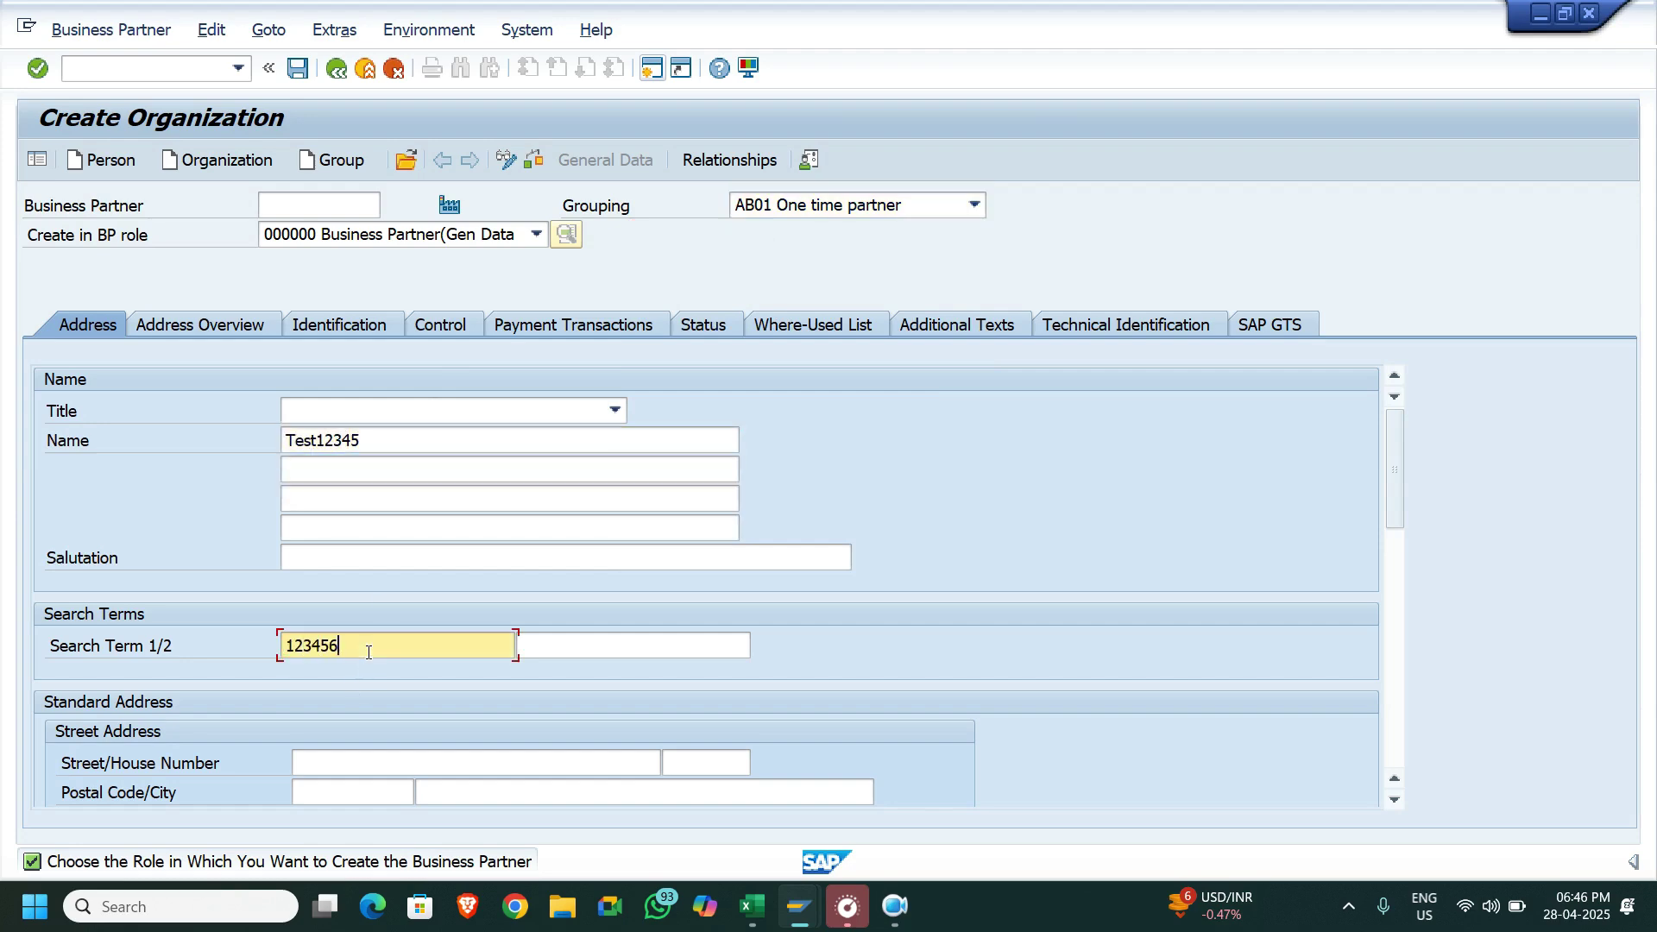
Fill in the street and house number in the organization's standard address
{"action": "scroll", "coordinate": [980, 666], "scroll_direction": "down", "scroll_amount": 10}
{"action": "scroll", "coordinate": [621, 561], "scroll_direction": "up", "scroll_amount": 6}
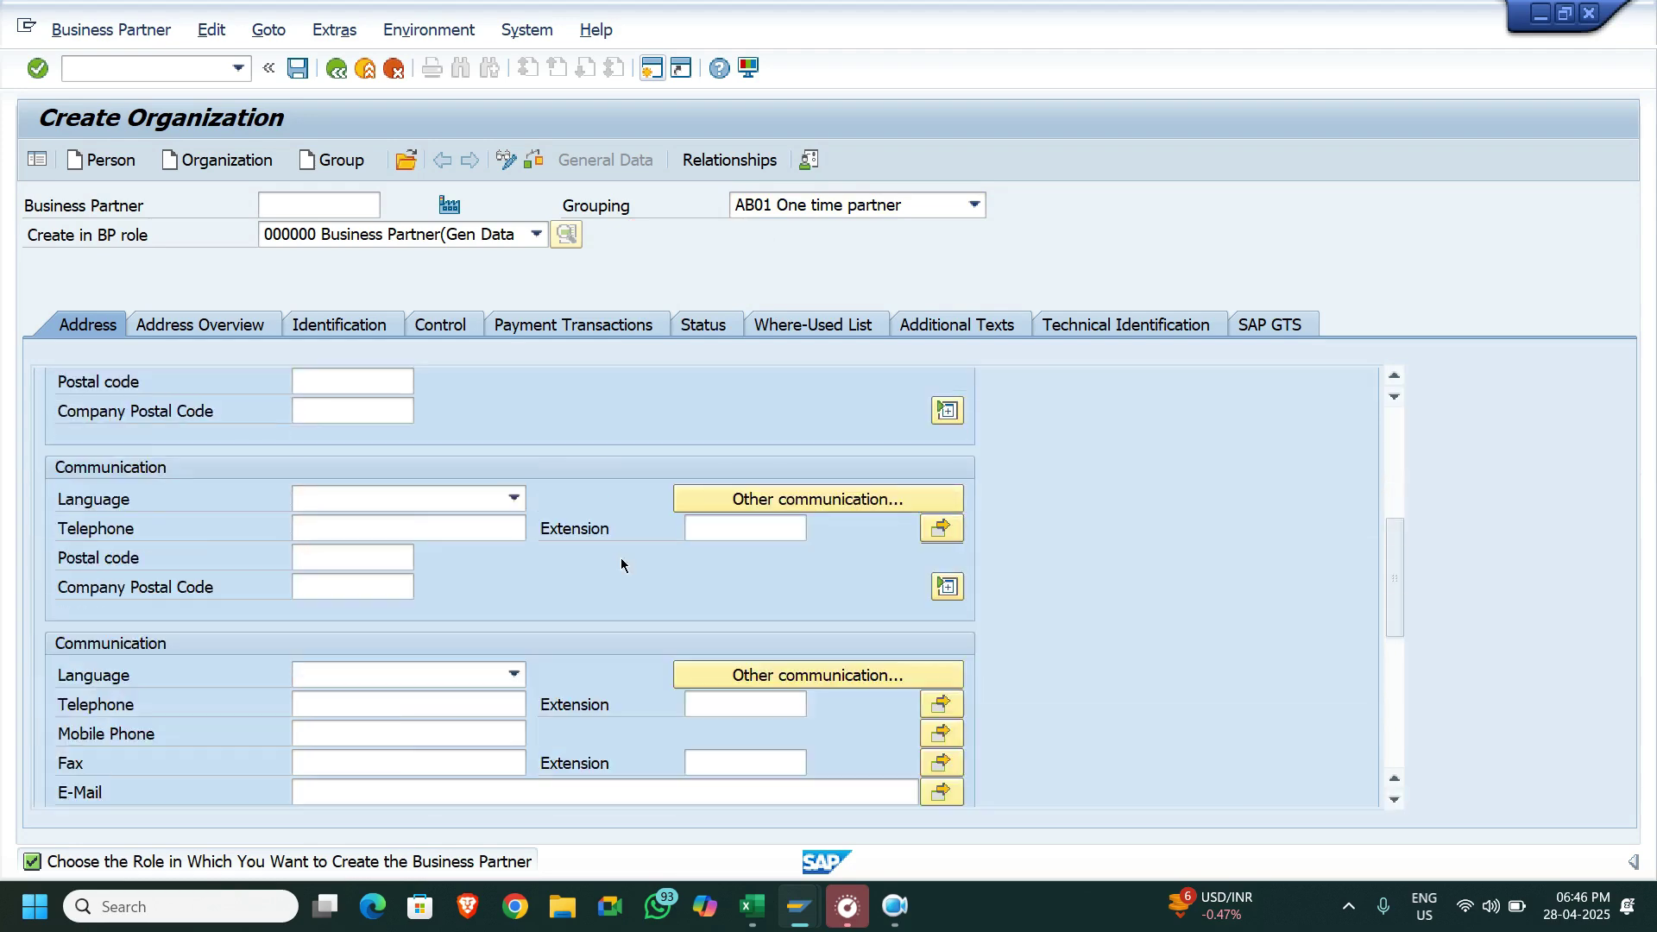
{"action": "left_click", "coordinate": [391, 498]}
{"action": "type", "text": "MO"}
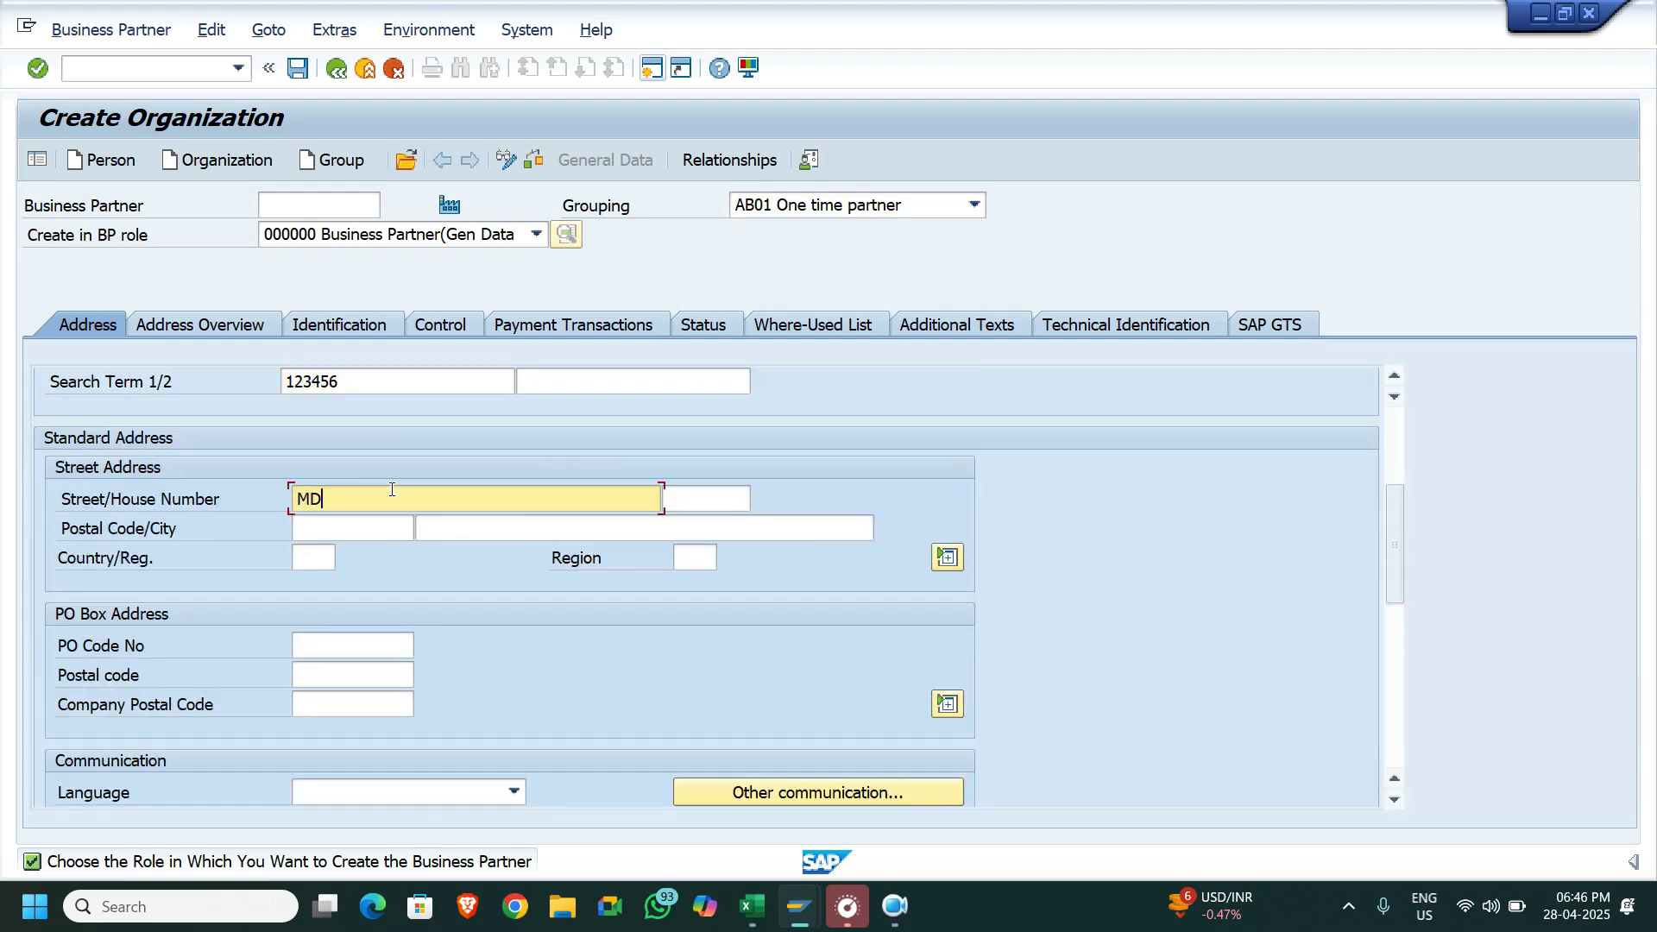
{"action": "key", "text": "BackSpace"}
{"action": "type", "text": "F"}
{"action": "key", "text": "BackSpace"}
{"action": "type", "text": "Ro"}
{"action": "key", "text": "BackSpace"}
{"action": "key", "text": "BackSpace"}
{"action": "key", "text": "BackSpace"}
{"action": "type", "text": "DS group Roafdf"}
{"action": "key", "text": "BackSpace"}
{"action": "key", "text": "BackSpace"}
{"action": "key", "text": "BackSpace"}
{"action": "type", "text": "d"}
{"action": "left_click", "coordinate": [701, 496]}
{"action": "type", "text": "B-3"}
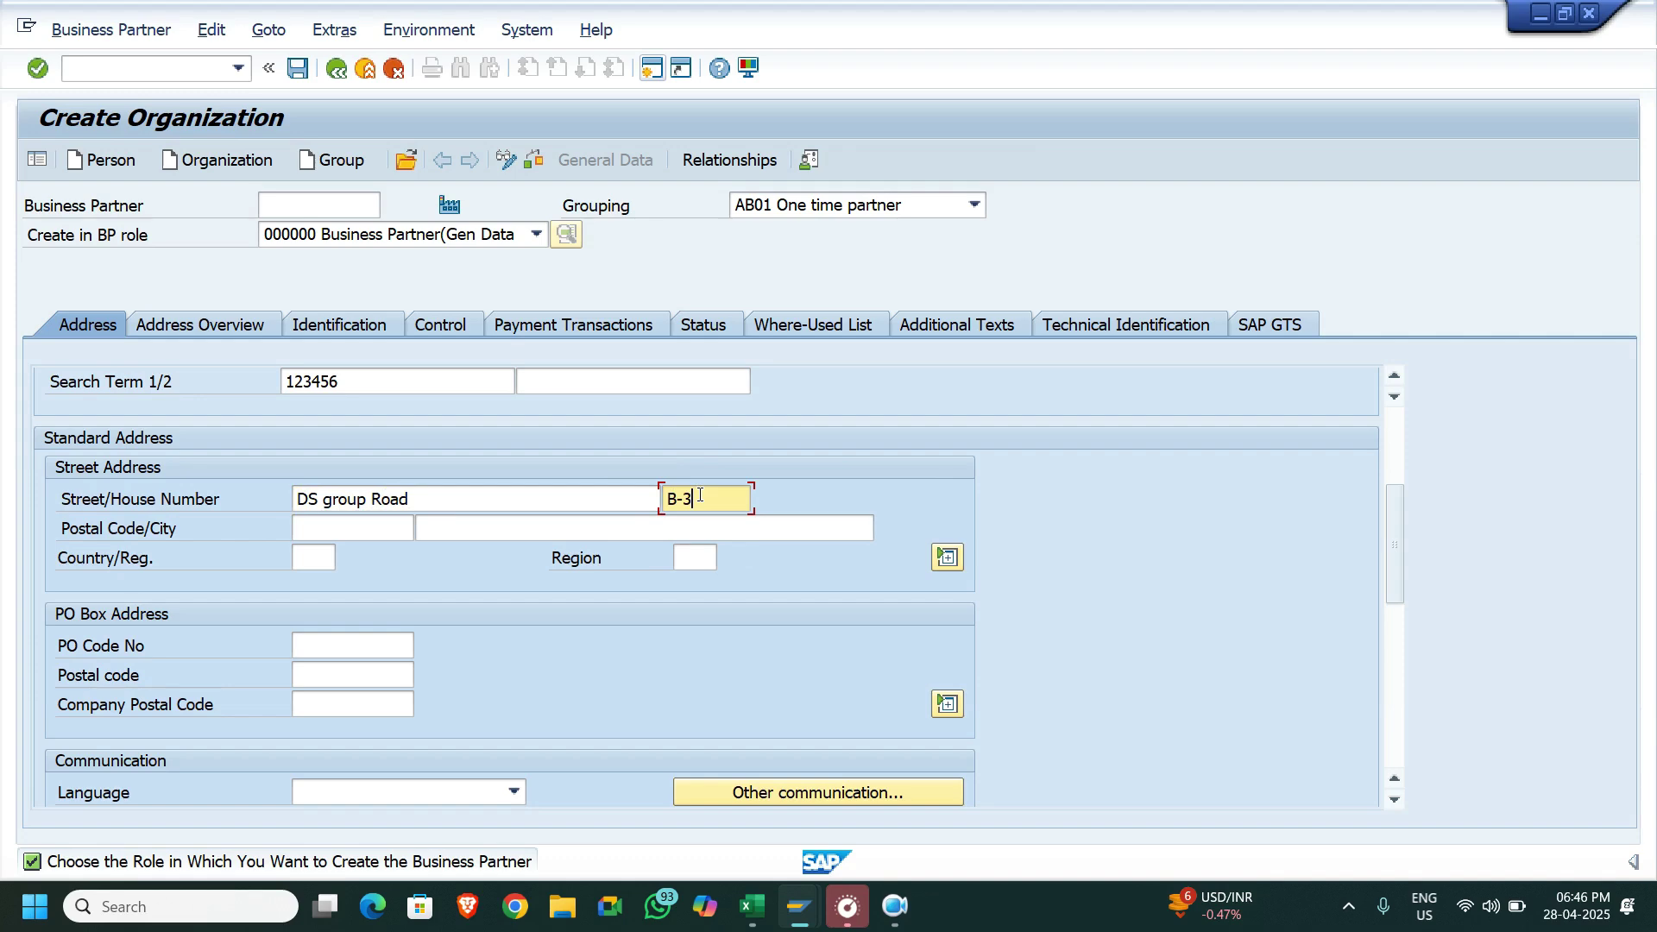
Complete the standard address with the postal code, city, country IN and region 09
{"action": "key", "text": "Tab"}
{"action": "key", "text": "Down"}
{"action": "key", "text": "Return"}
{"action": "key", "text": "Tab"}
{"action": "key", "text": "Down"}
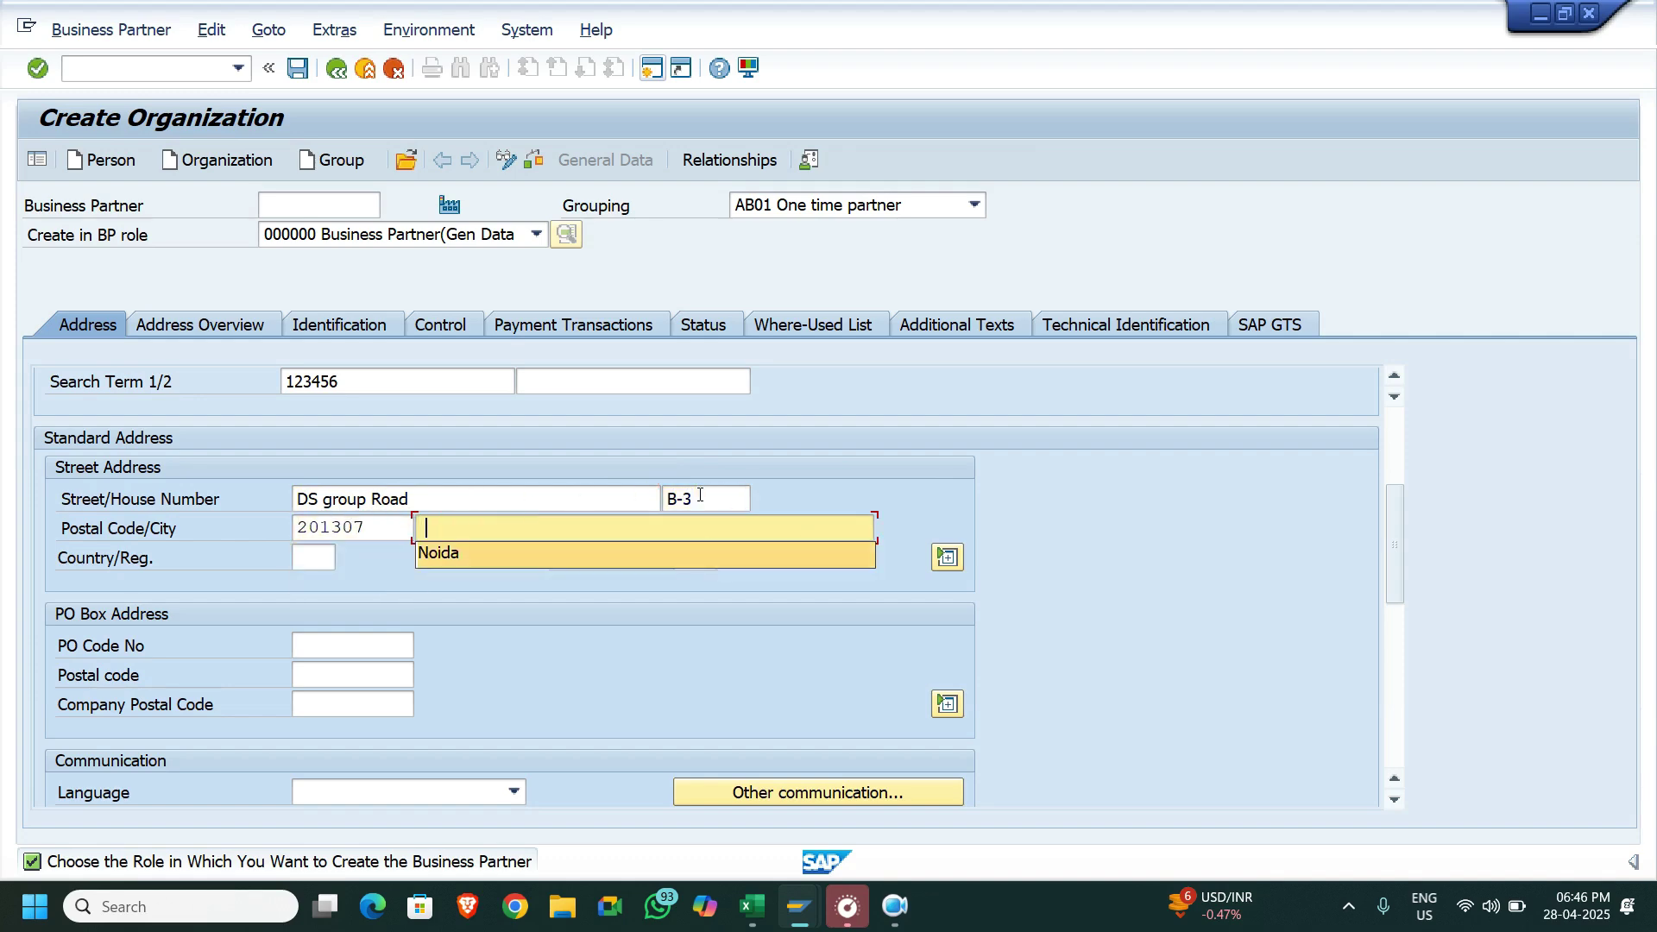
{"action": "key", "text": "Return"}
{"action": "key", "text": "Tab"}
{"action": "key", "text": "Down"}
{"action": "key", "text": "Return"}
{"action": "key", "text": "Tab"}
{"action": "key", "text": "Down"}
{"action": "key", "text": "Return"}
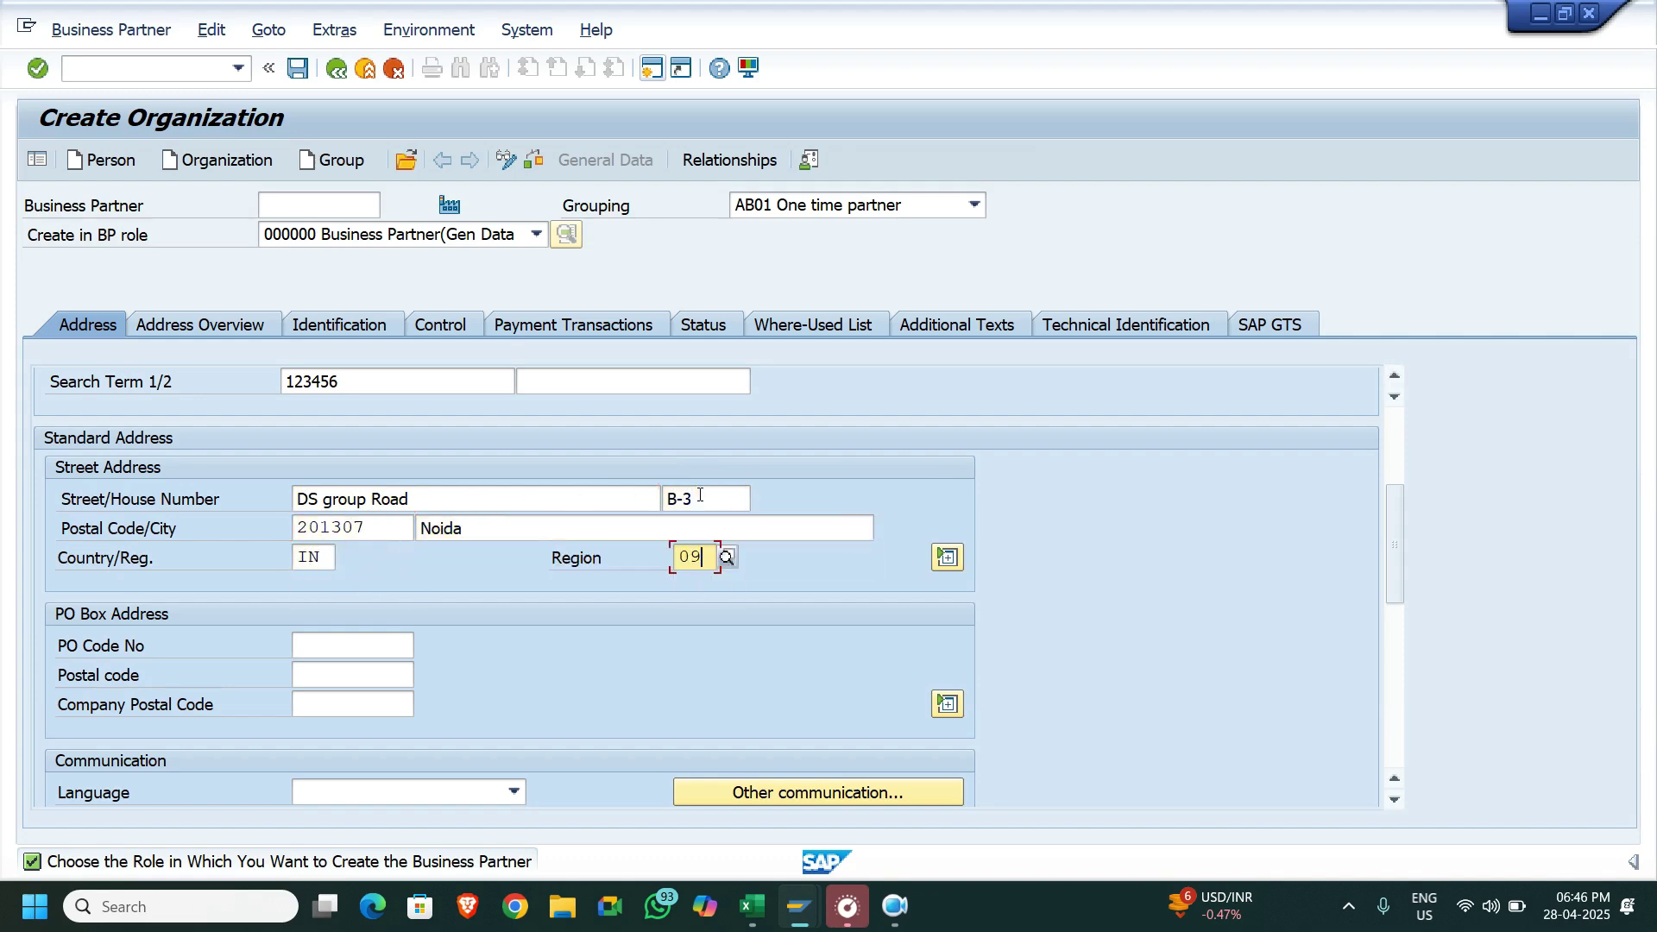
{"action": "key", "text": "Tab"}
{"action": "key", "text": "Return"}
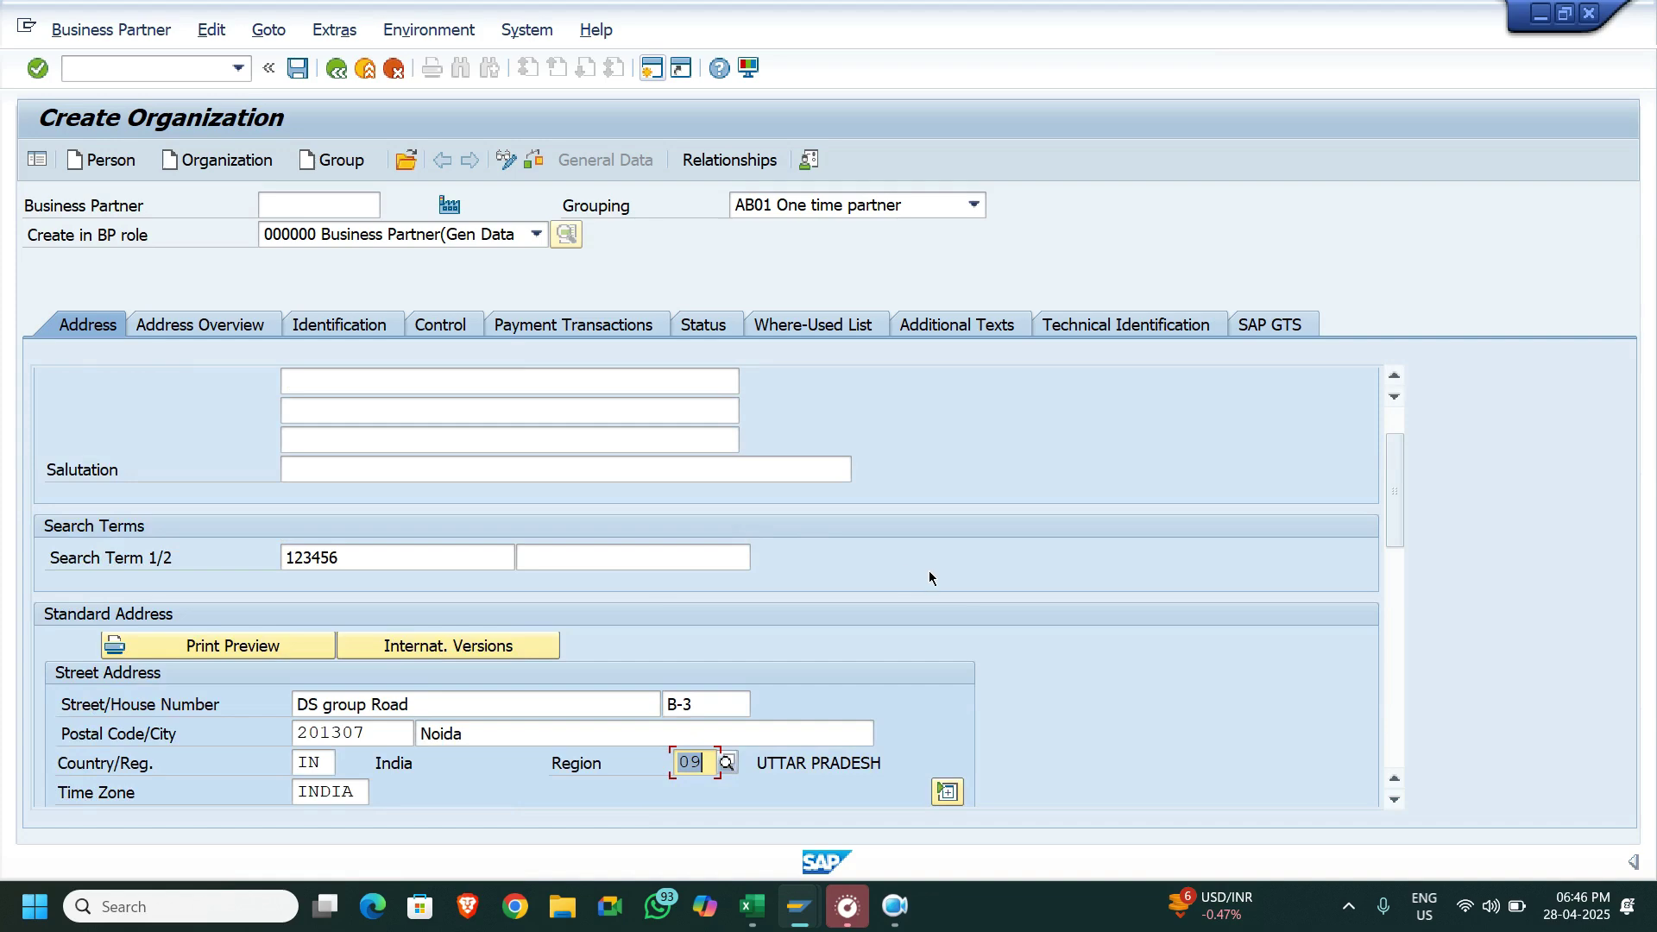
Set the communication language to EN English, enter the mobile phone number and save the business partner
{"action": "scroll", "coordinate": [928, 571], "scroll_direction": "down", "scroll_amount": 2}
{"action": "scroll", "coordinate": [929, 574], "scroll_direction": "down", "scroll_amount": 4}
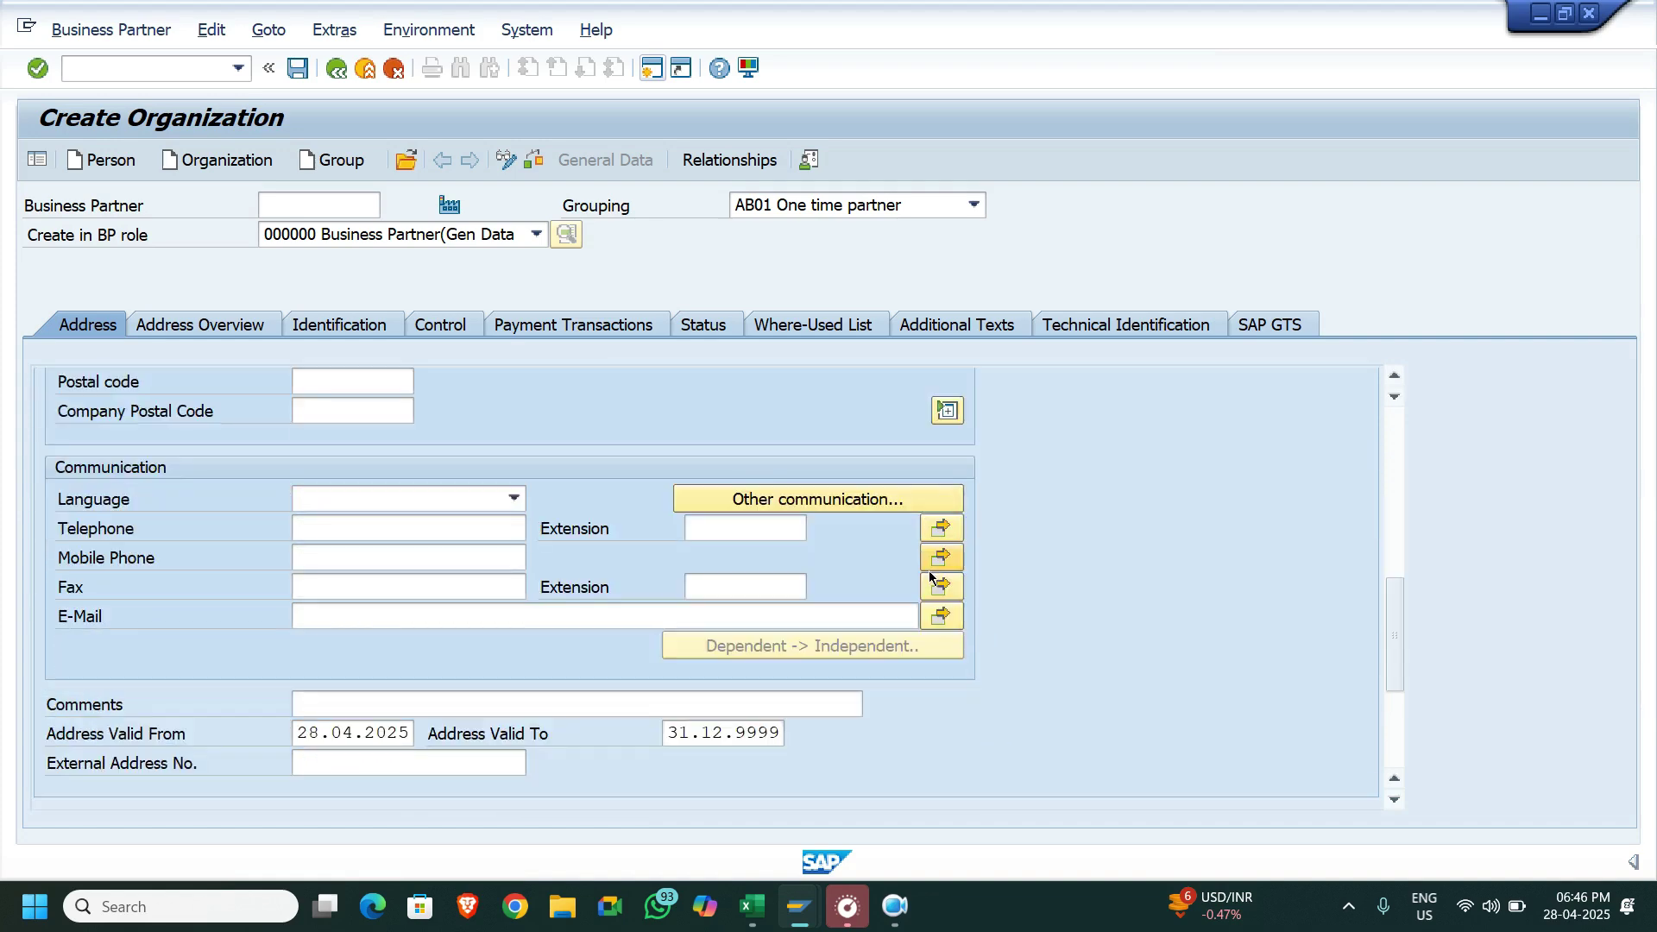
{"action": "left_click", "coordinate": [504, 505]}
{"action": "type", "text": "en"}
{"action": "key", "text": "Return"}
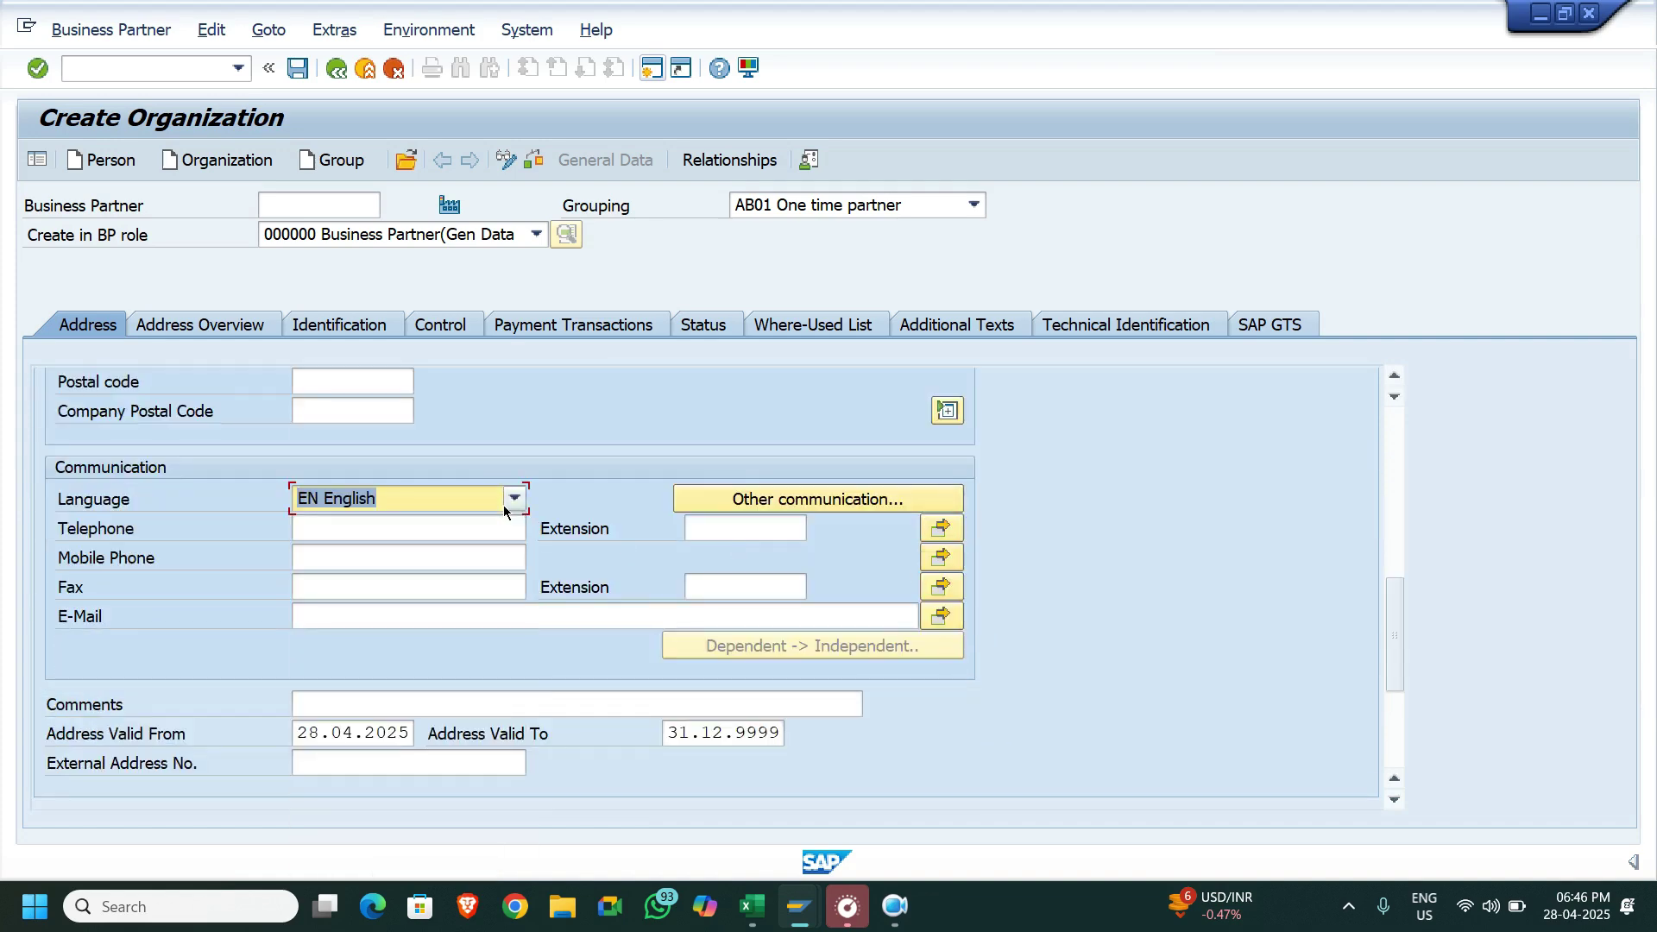
{"action": "left_click", "coordinate": [427, 560]}
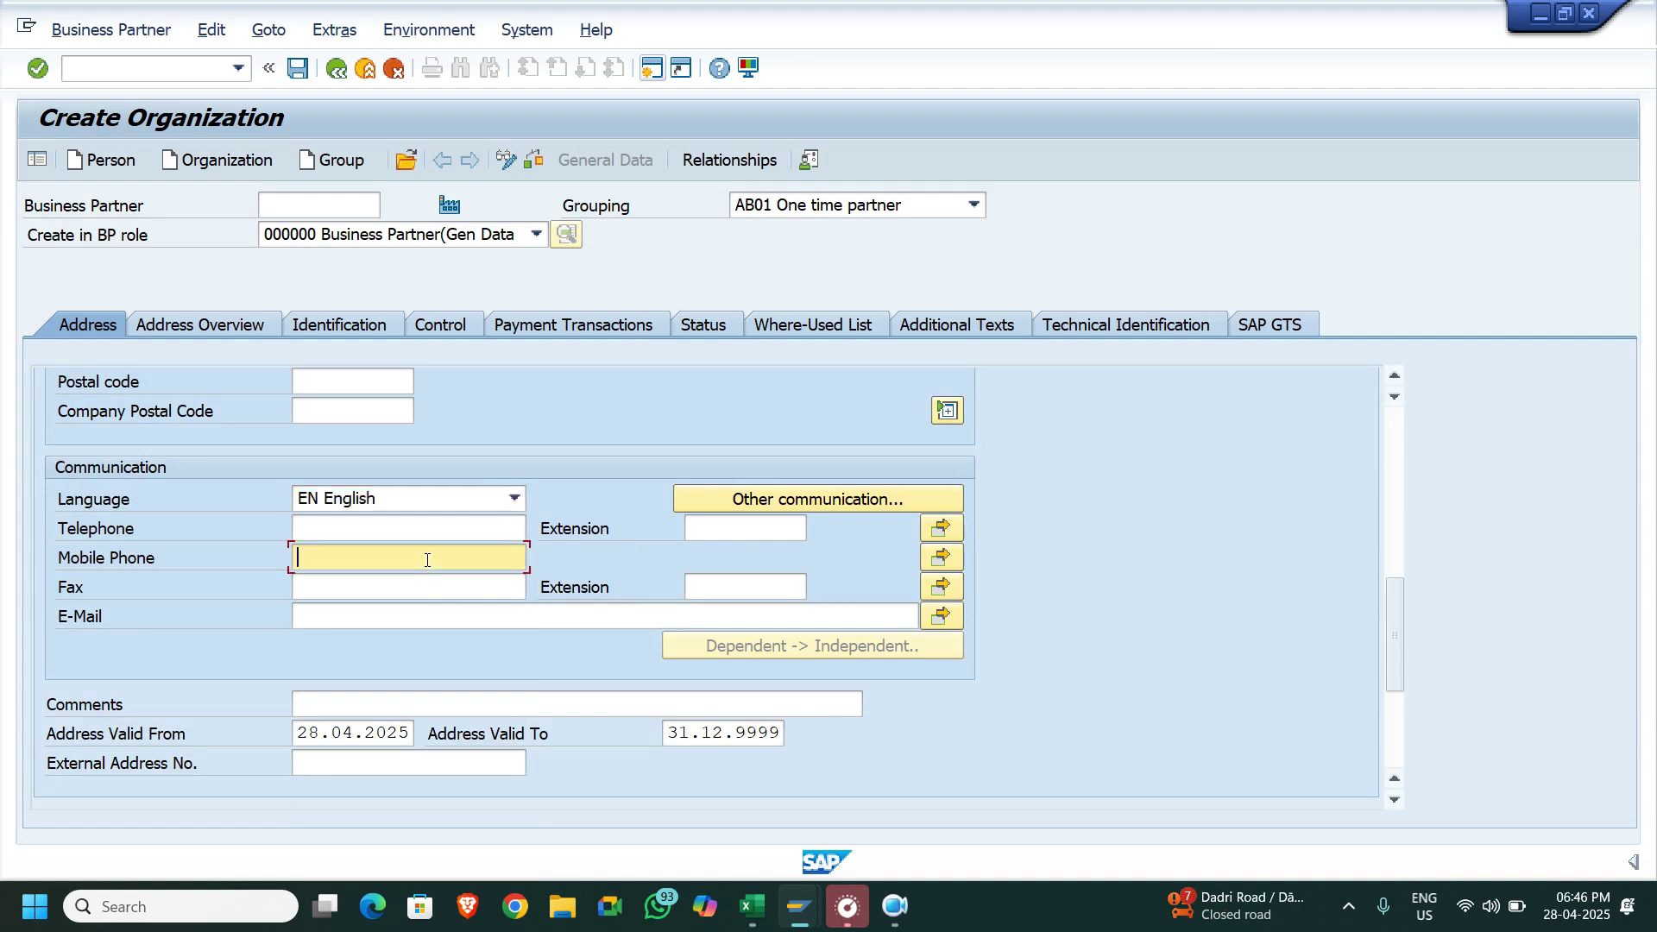
{"action": "type", "text": "9"}
{"action": "key", "text": "Down"}
{"action": "key", "text": "Return"}
{"action": "key", "text": "Return"}
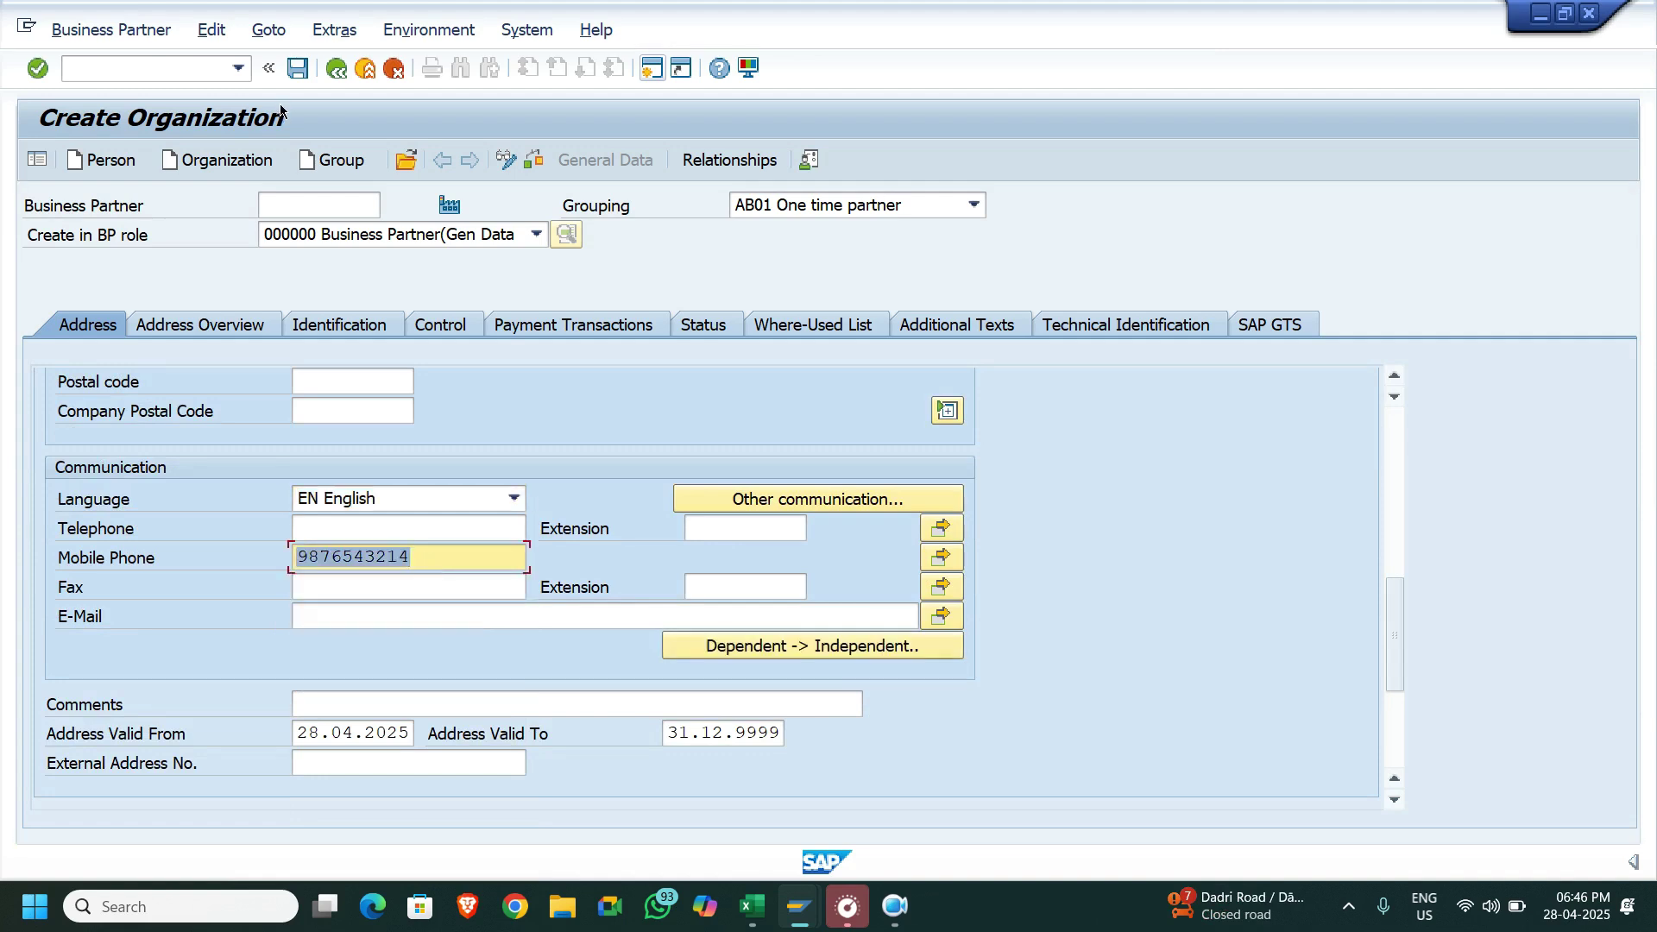
{"action": "left_click", "coordinate": [304, 68]}
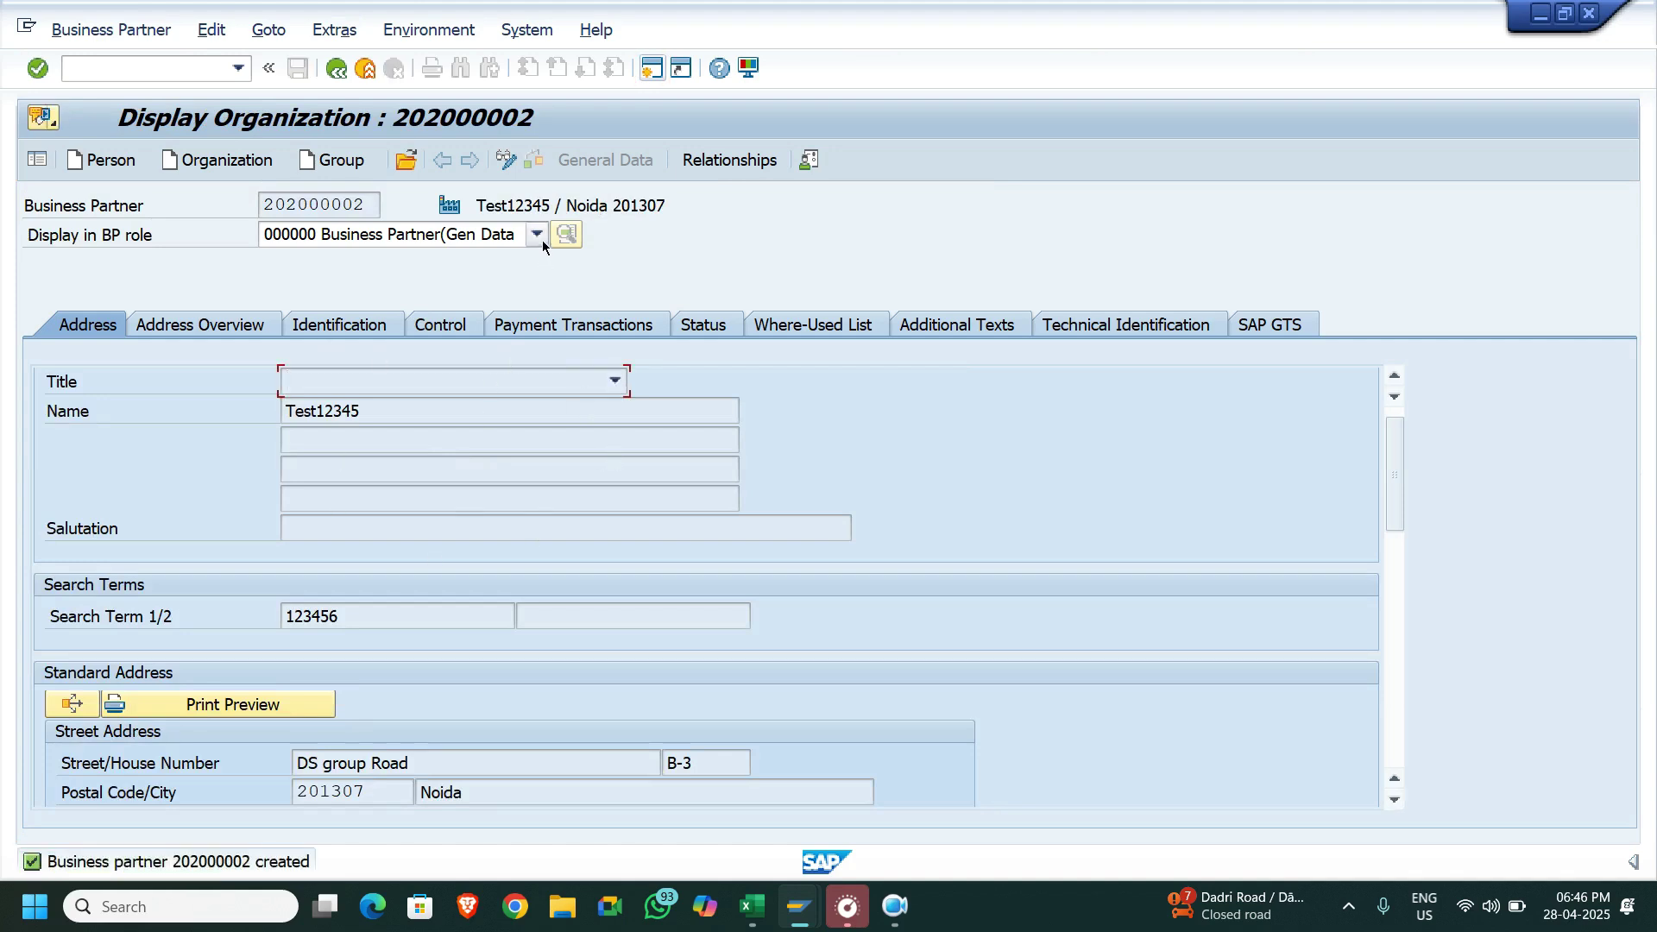
Switch the Test12345 business partner to change mode, add the role FLVN00 BP ROLE FOR VENDOR and save
{"action": "left_click", "coordinate": [508, 162]}
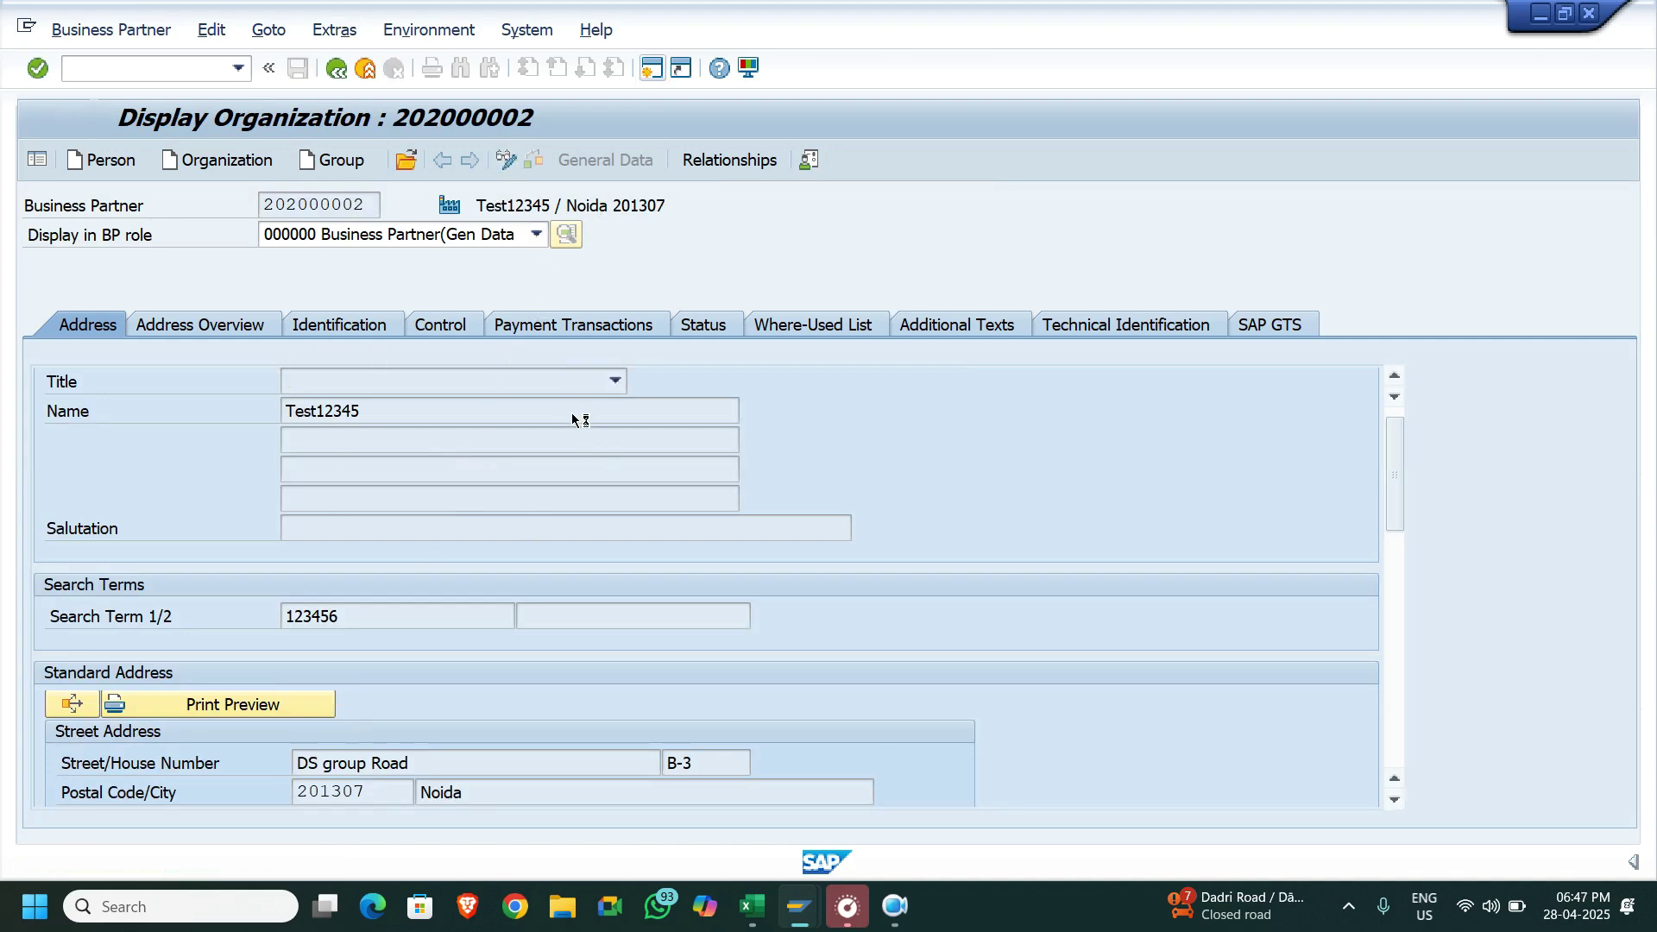
{"action": "left_click", "coordinate": [536, 235]}
{"action": "type", "text": "flv"}
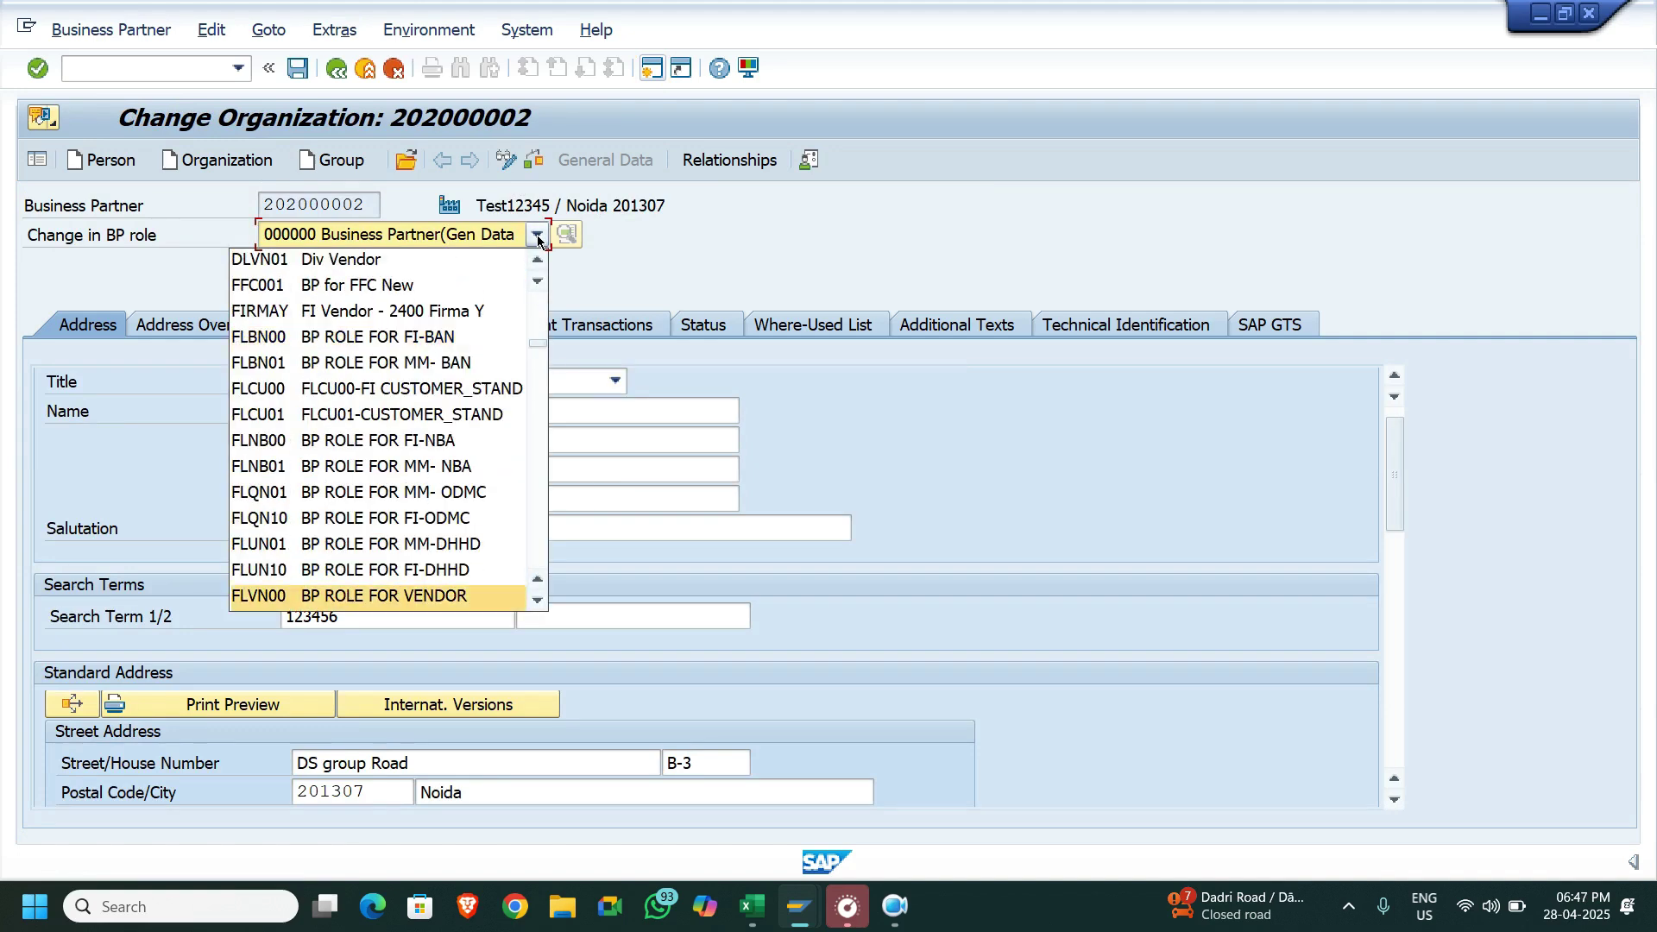
{"action": "key", "text": "Return"}
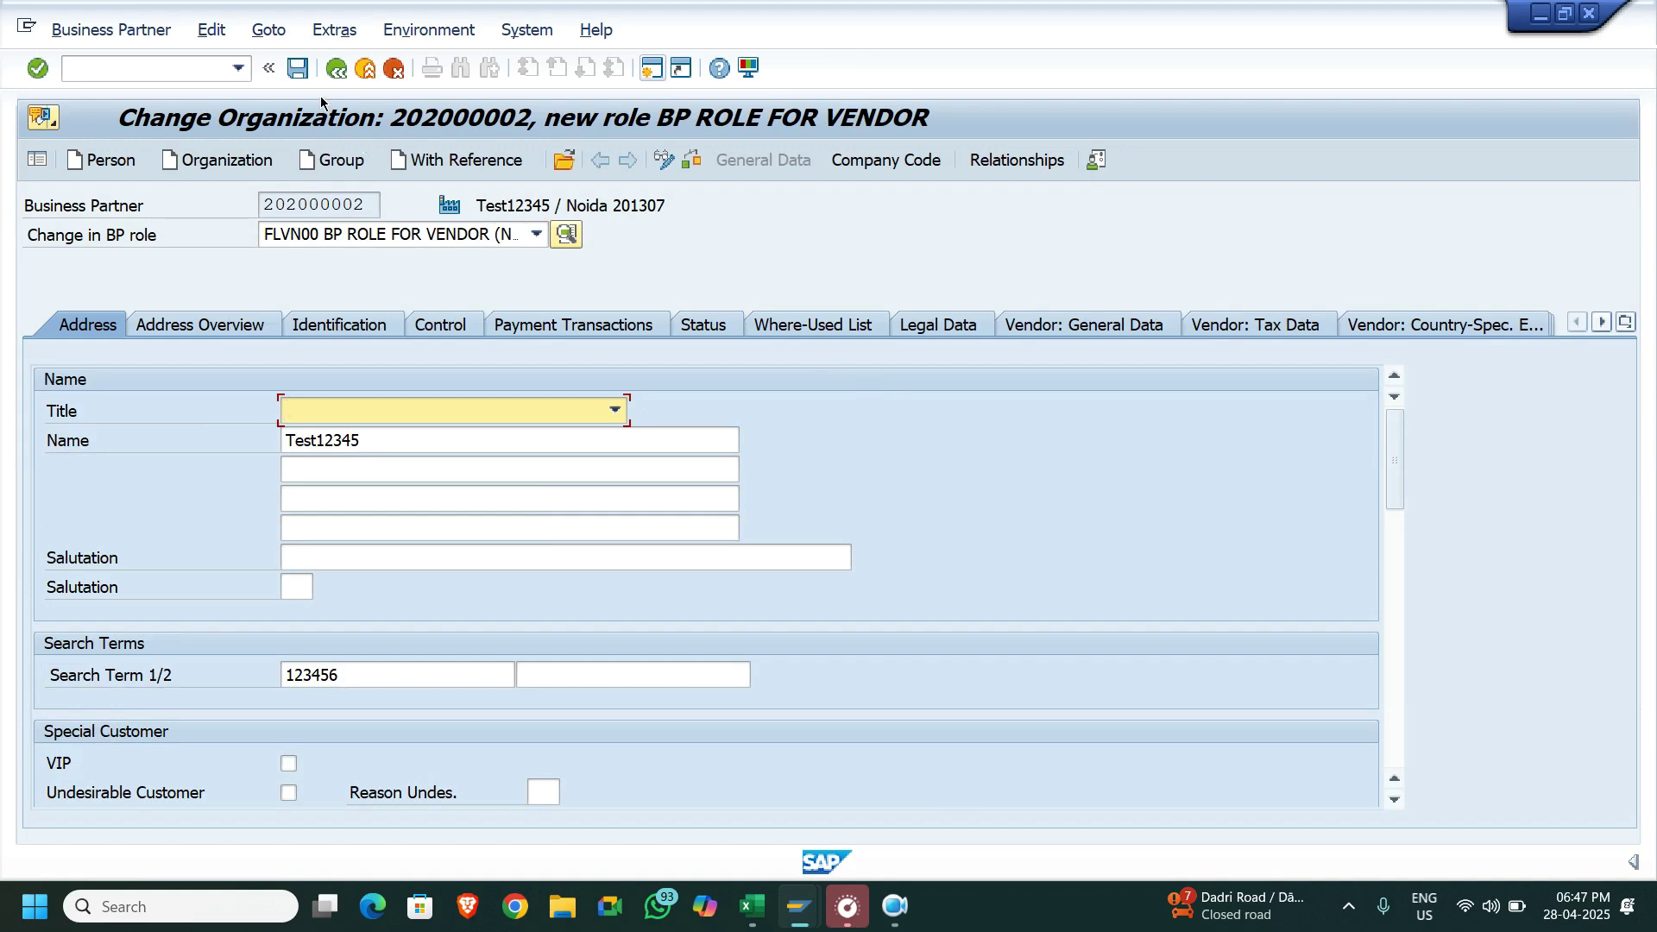
{"action": "left_click", "coordinate": [301, 76]}
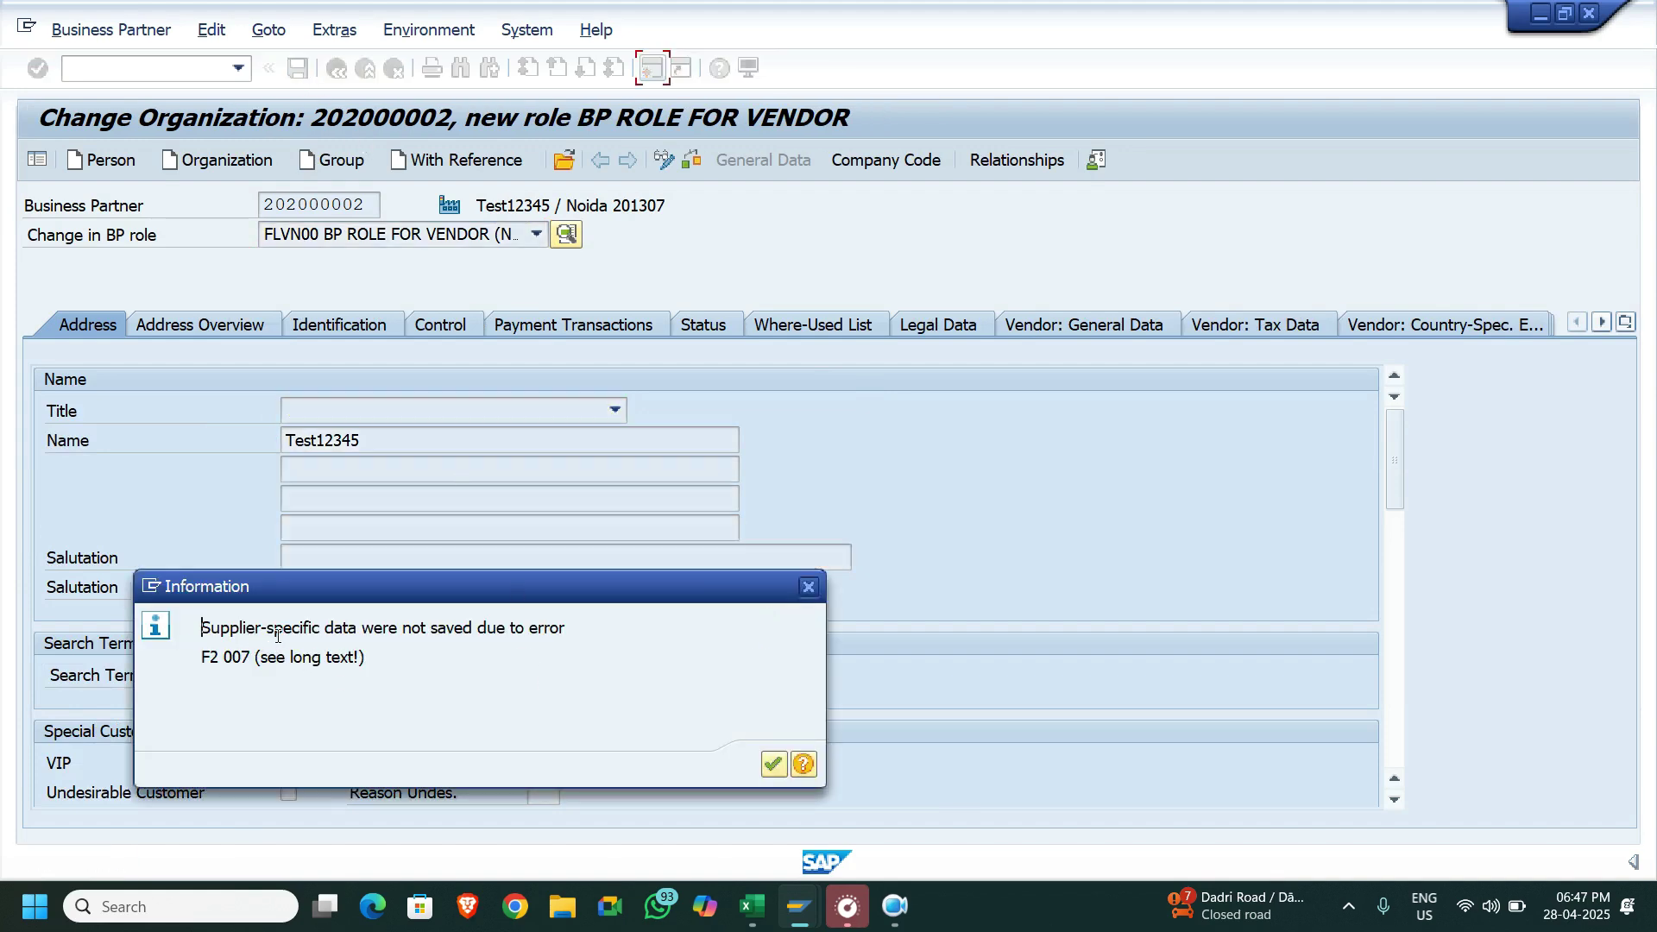
{"action": "left_click", "coordinate": [773, 764]}
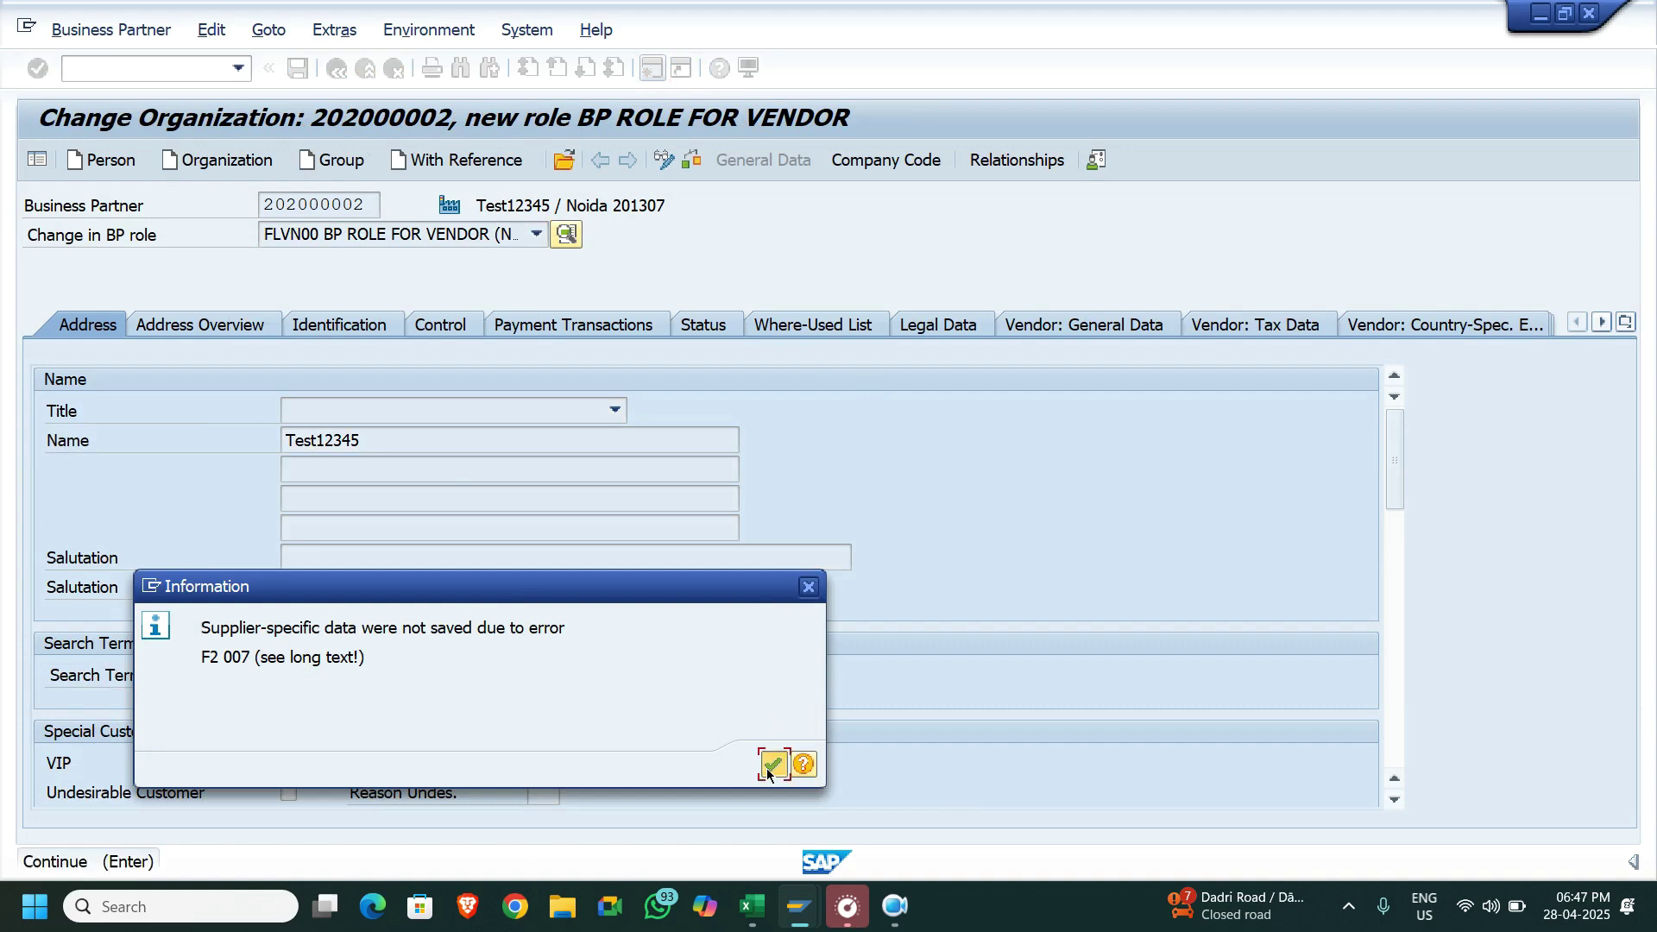
Save the business partner again from its vendor general data and highlight the assigned vendor number
{"action": "left_click", "coordinate": [1101, 327]}
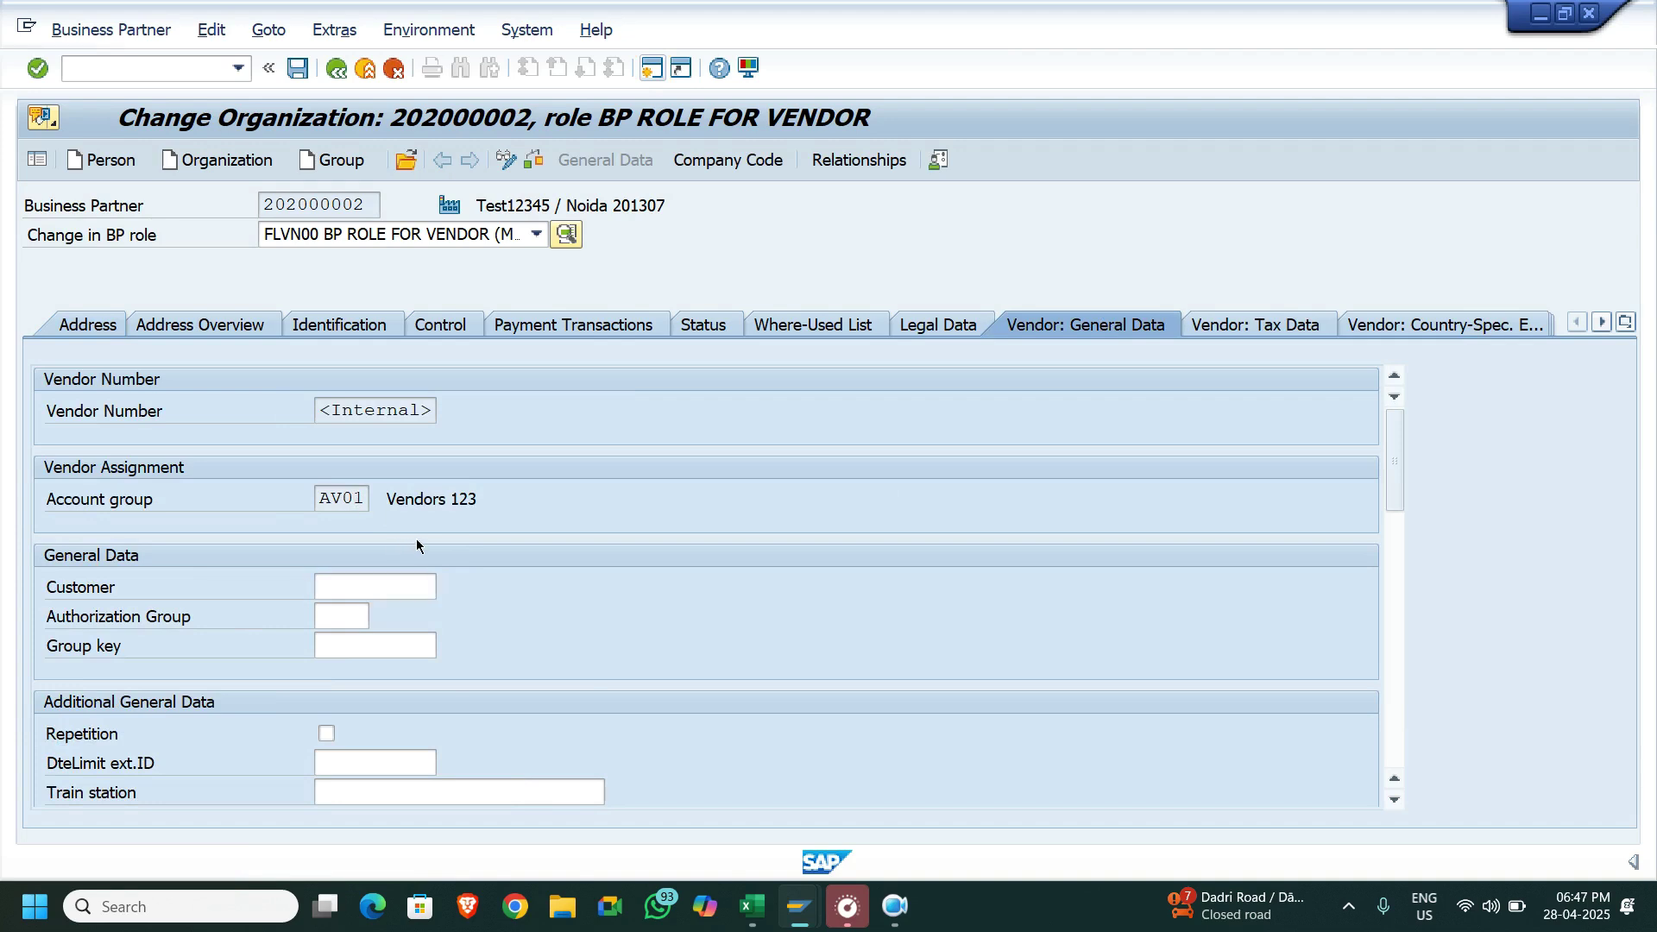
{"action": "left_click", "coordinate": [297, 69]}
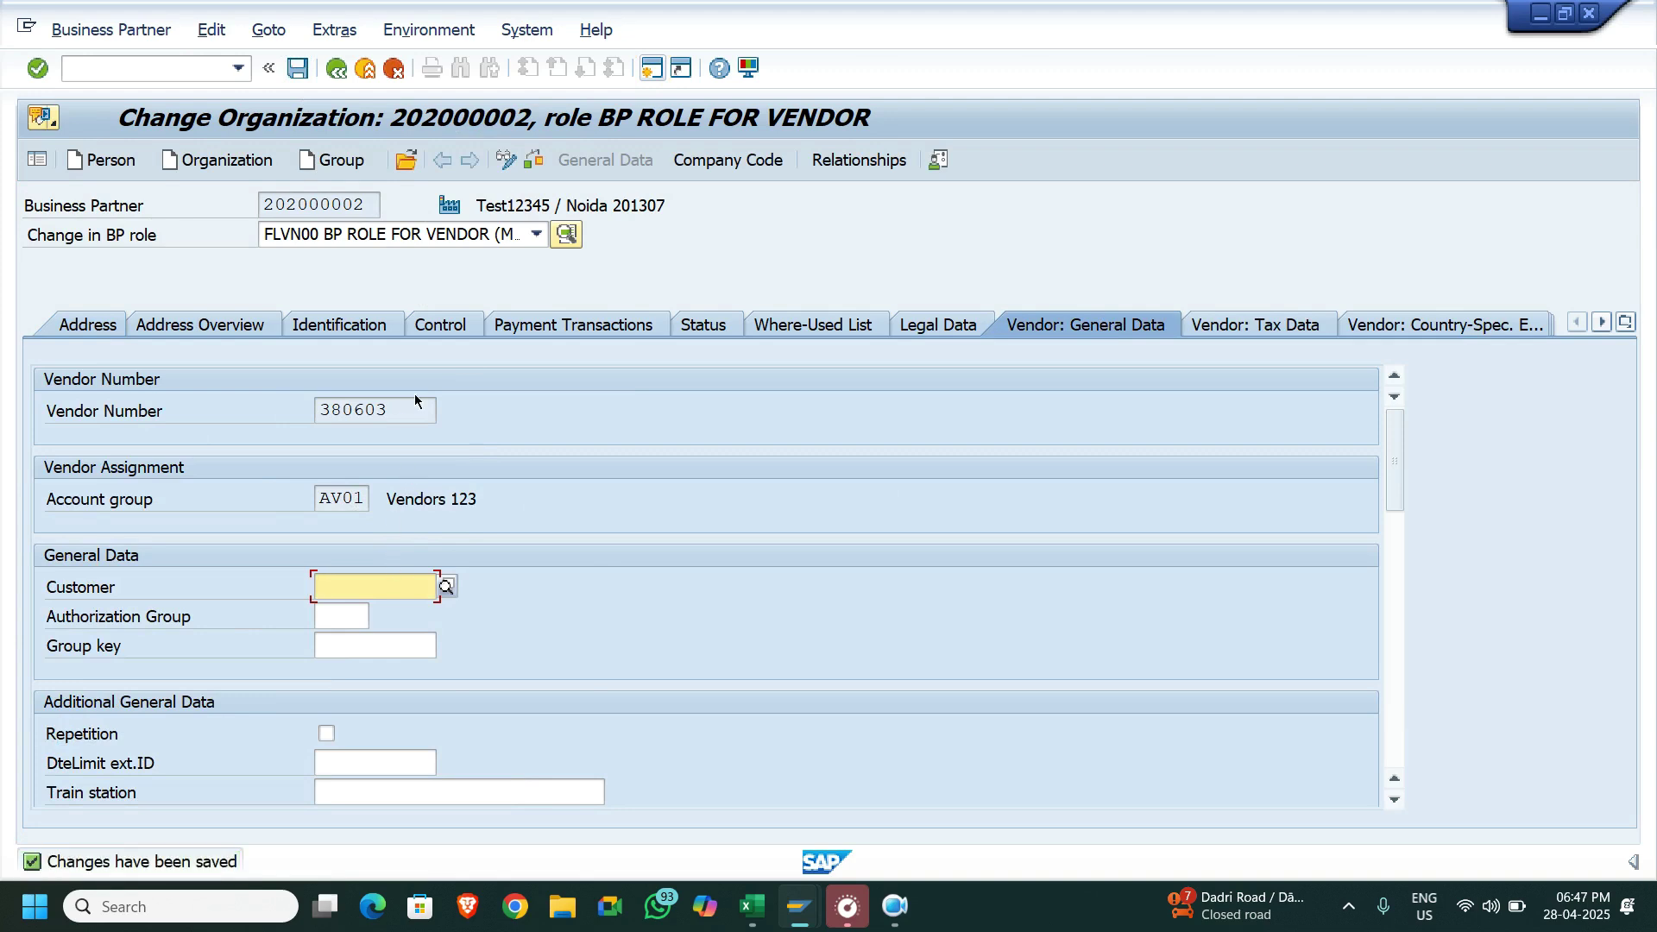
{"action": "left_click_drag", "start_coordinate": [436, 415], "coordinate": [271, 410]}
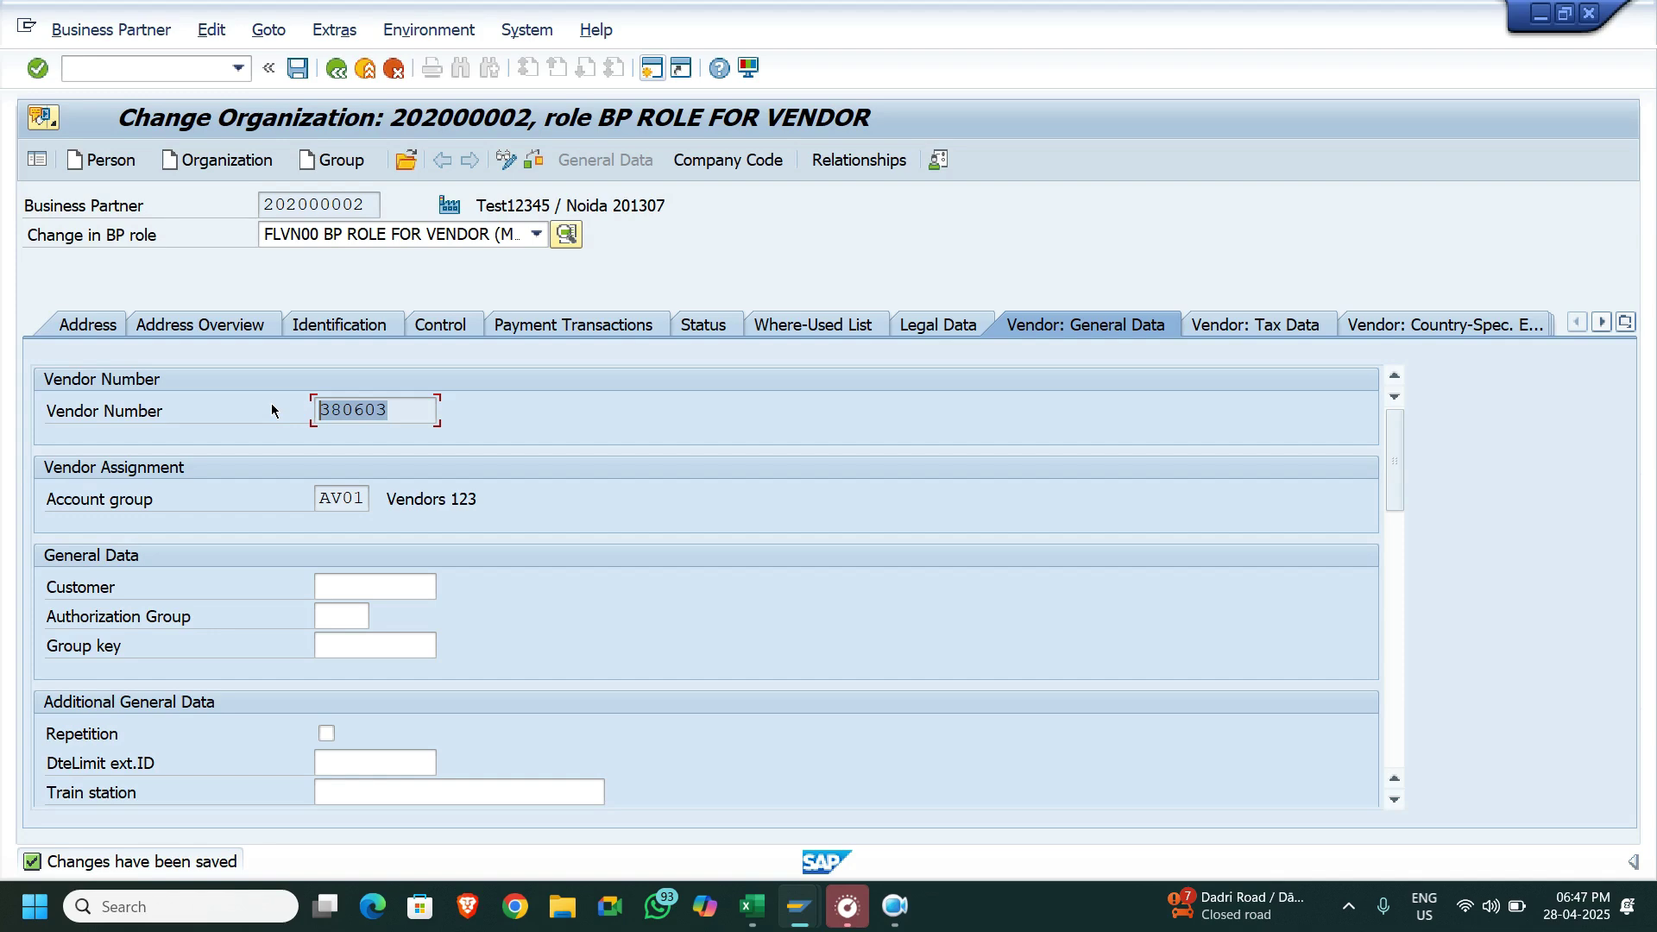
Switch to the KNA1 results session, return to the general table display and load table LFA1
{"action": "mouse_move", "coordinate": [816, 919]}
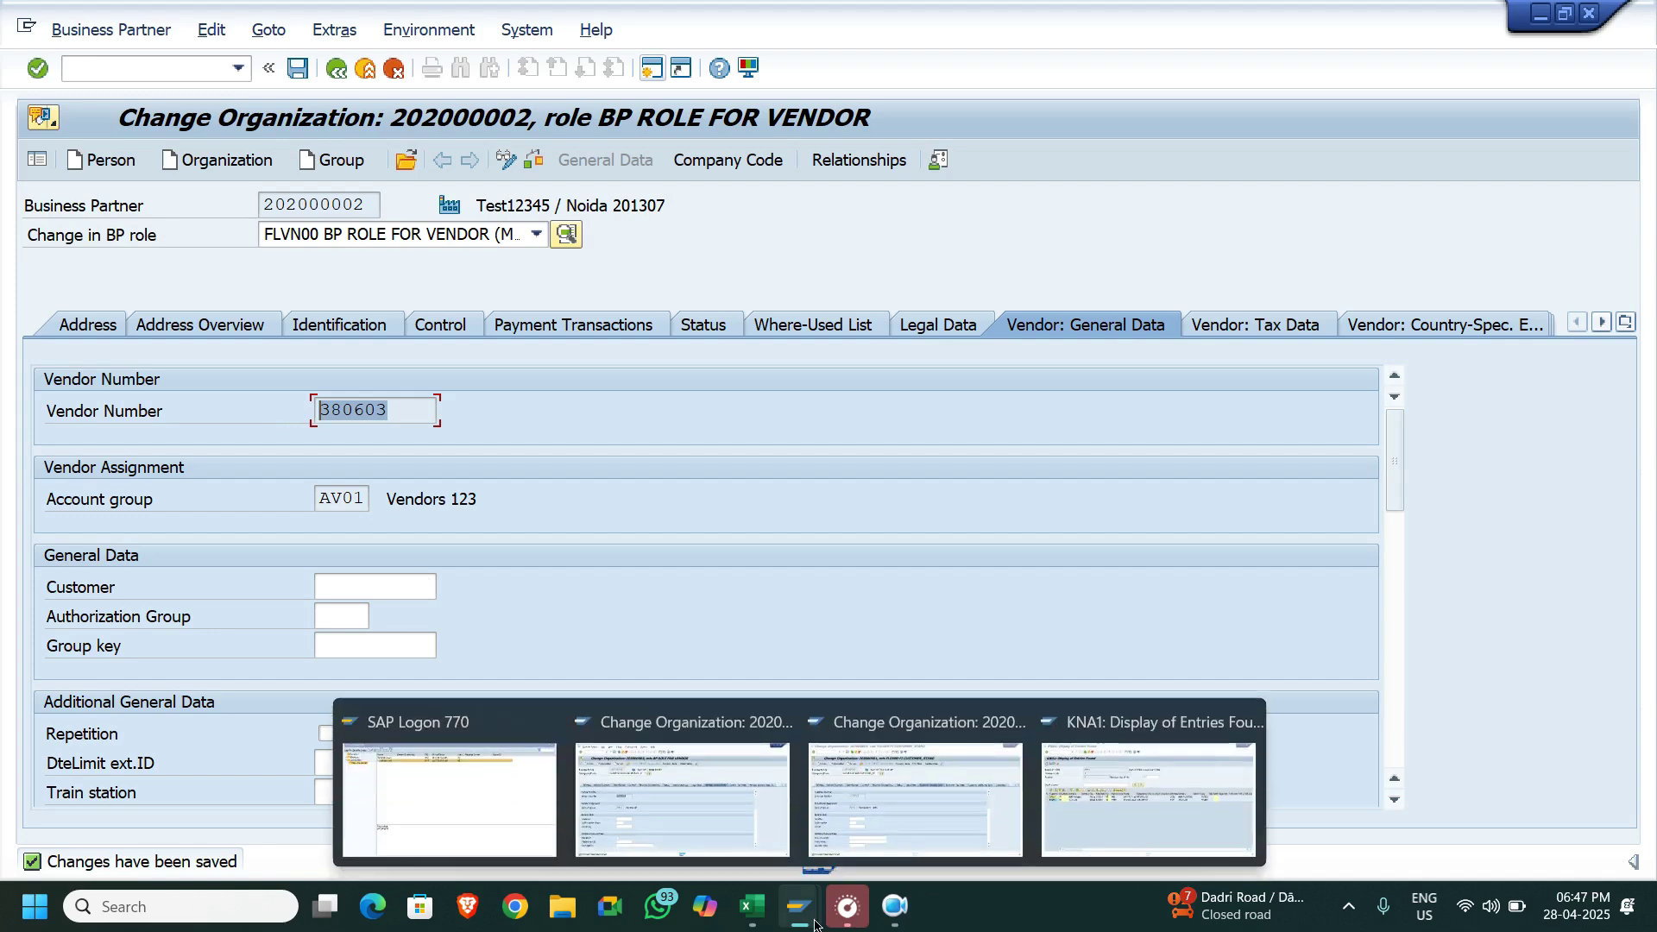
{"action": "left_click", "coordinate": [1063, 805]}
{"action": "left_click", "coordinate": [340, 70]}
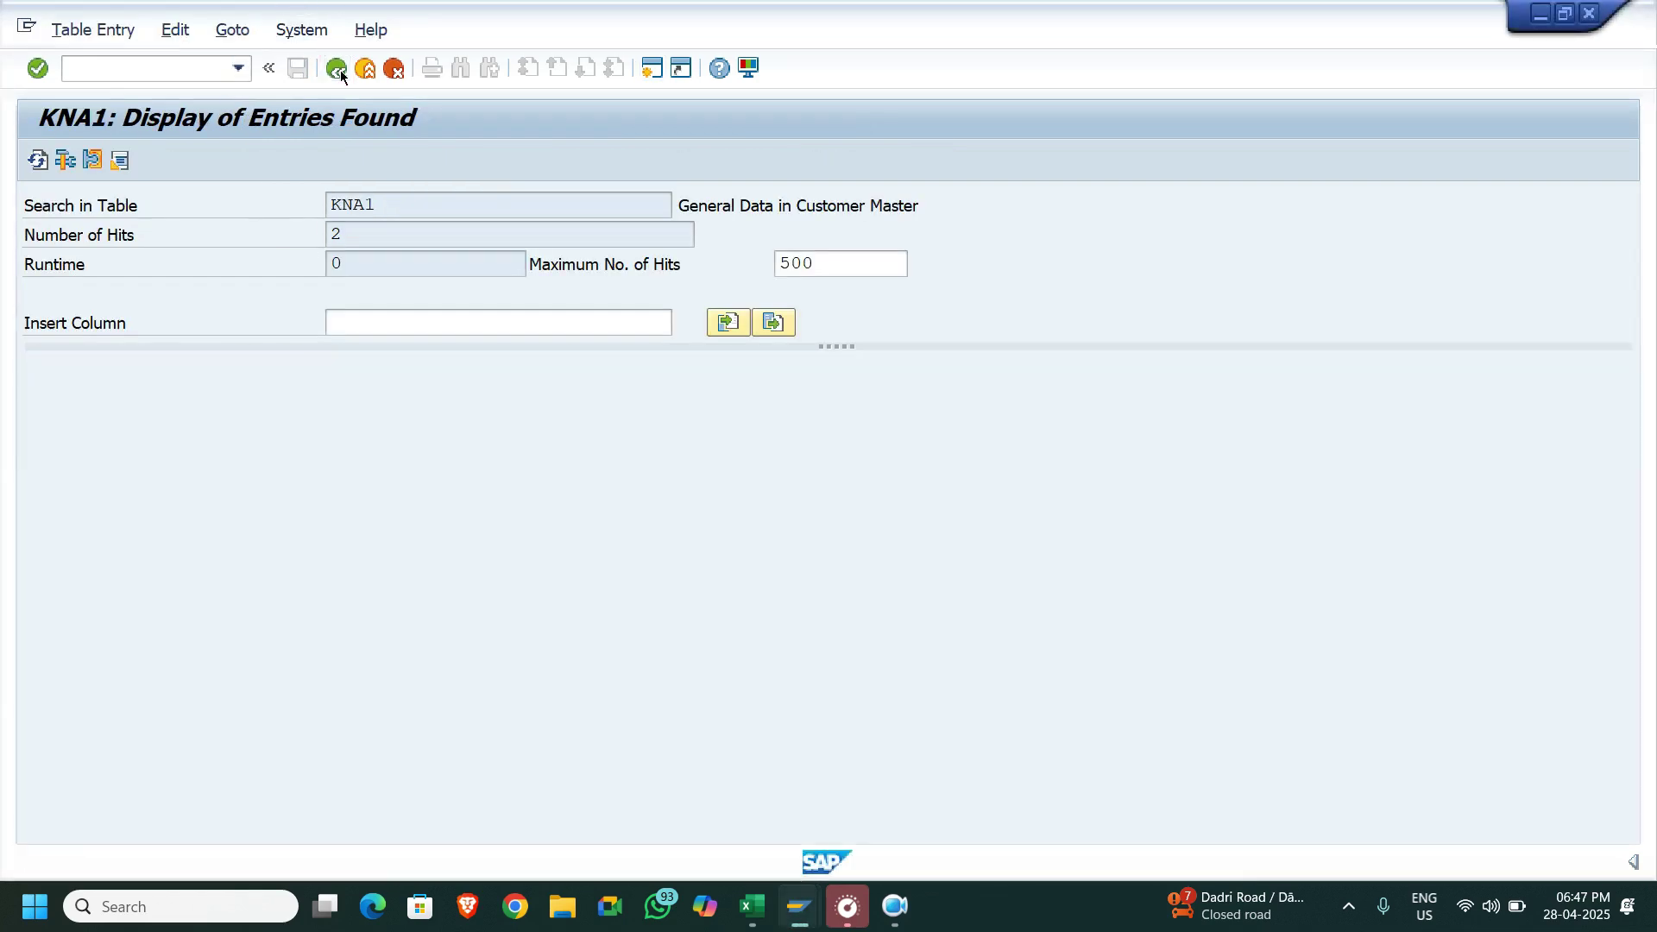
{"action": "key", "text": "BackSpace"}
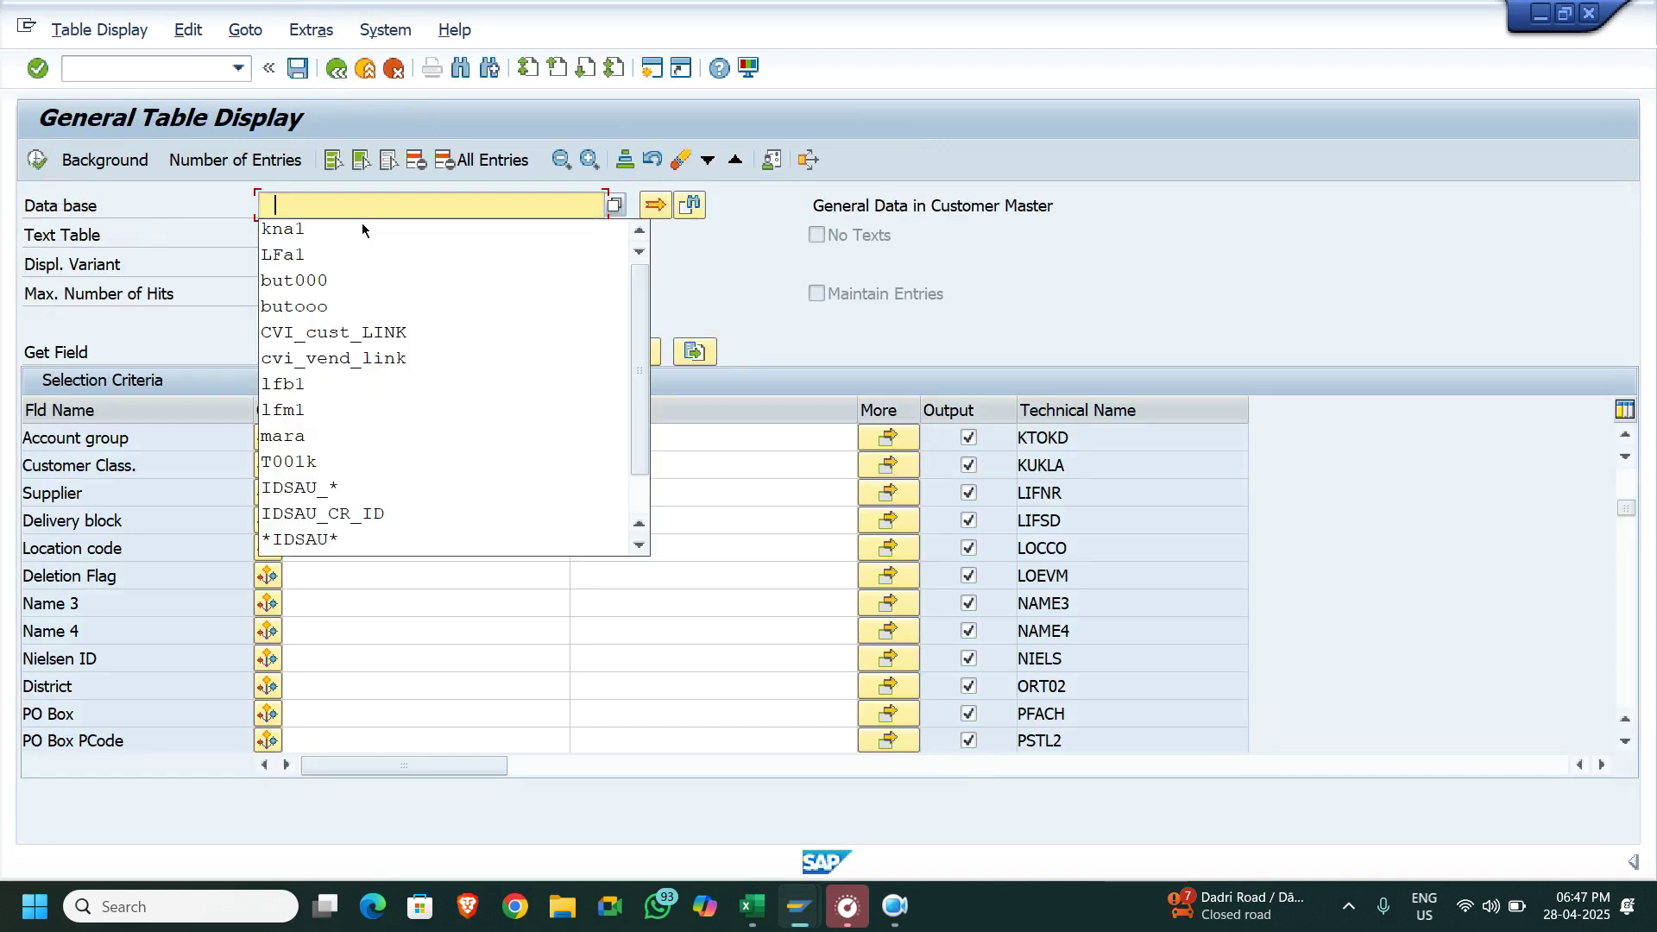
{"action": "key", "text": "Down"}
{"action": "key", "text": "Down"}
{"action": "key", "text": "Return"}
Search the LFA1 selection criteria for the Account group field
{"action": "key", "text": "ctrl+f"}
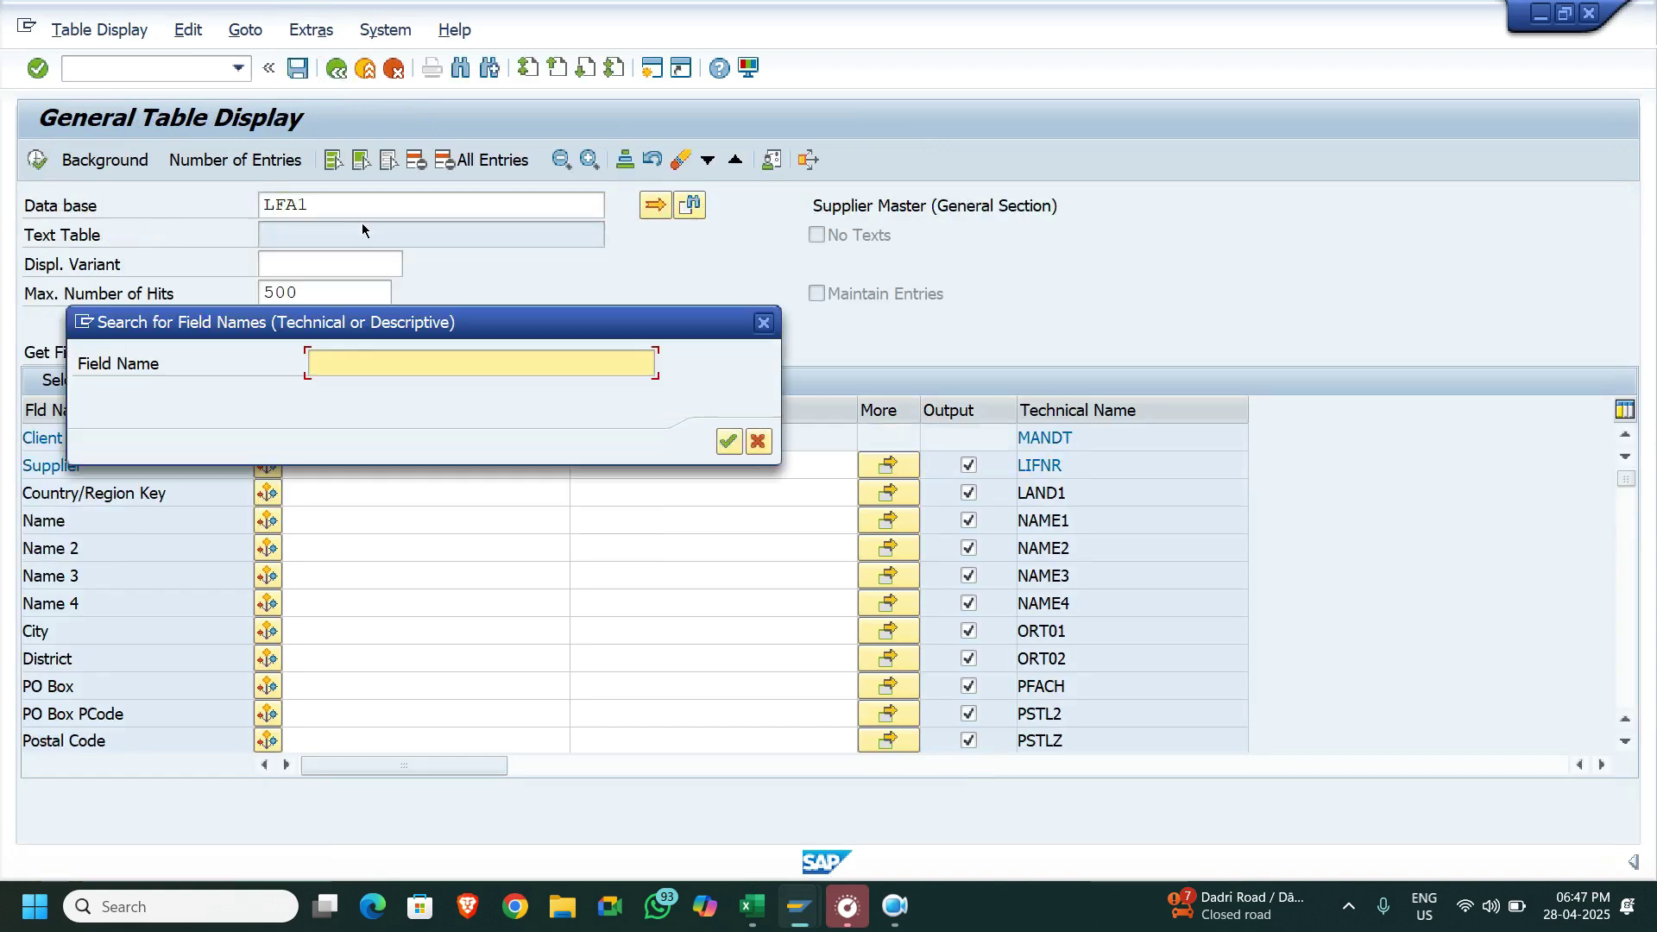
{"action": "key", "text": "BackSpace"}
{"action": "key", "text": "Down"}
{"action": "key", "text": "Return"}
{"action": "key", "text": "Return"}
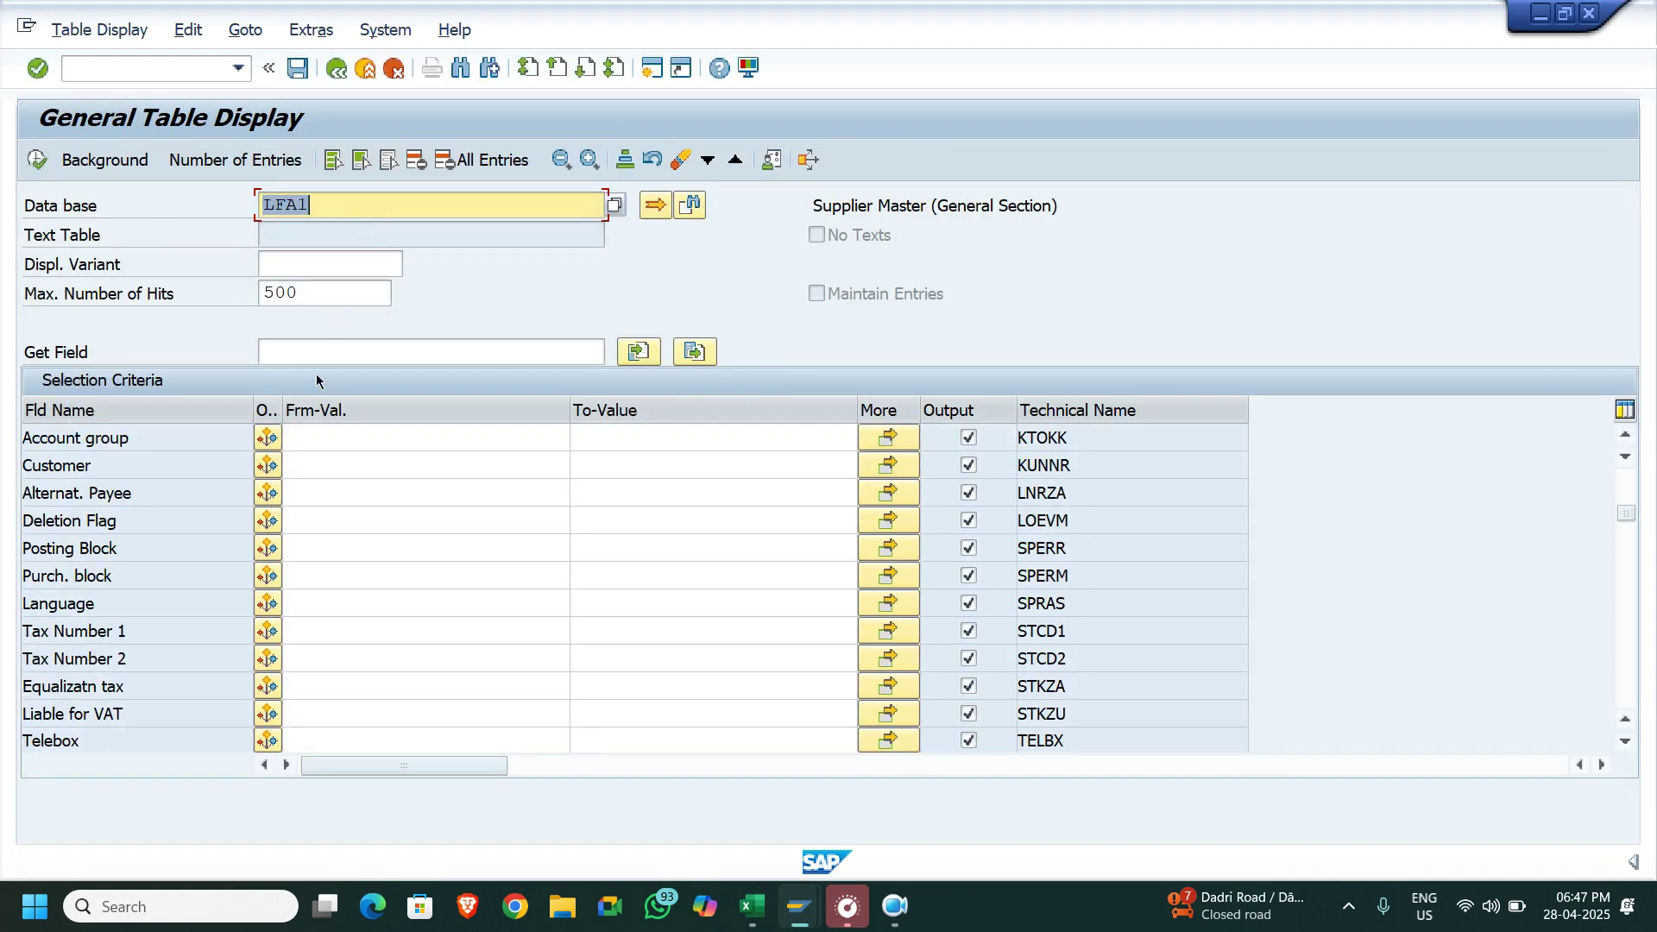
Display the LFA1 entries for account group AV01 and select the supplier number of Test12345
{"action": "left_click", "coordinate": [321, 437]}
{"action": "key", "text": "BackSpace"}
{"action": "key", "text": "Down"}
{"action": "key", "text": "Down"}
{"action": "key", "text": "Return"}
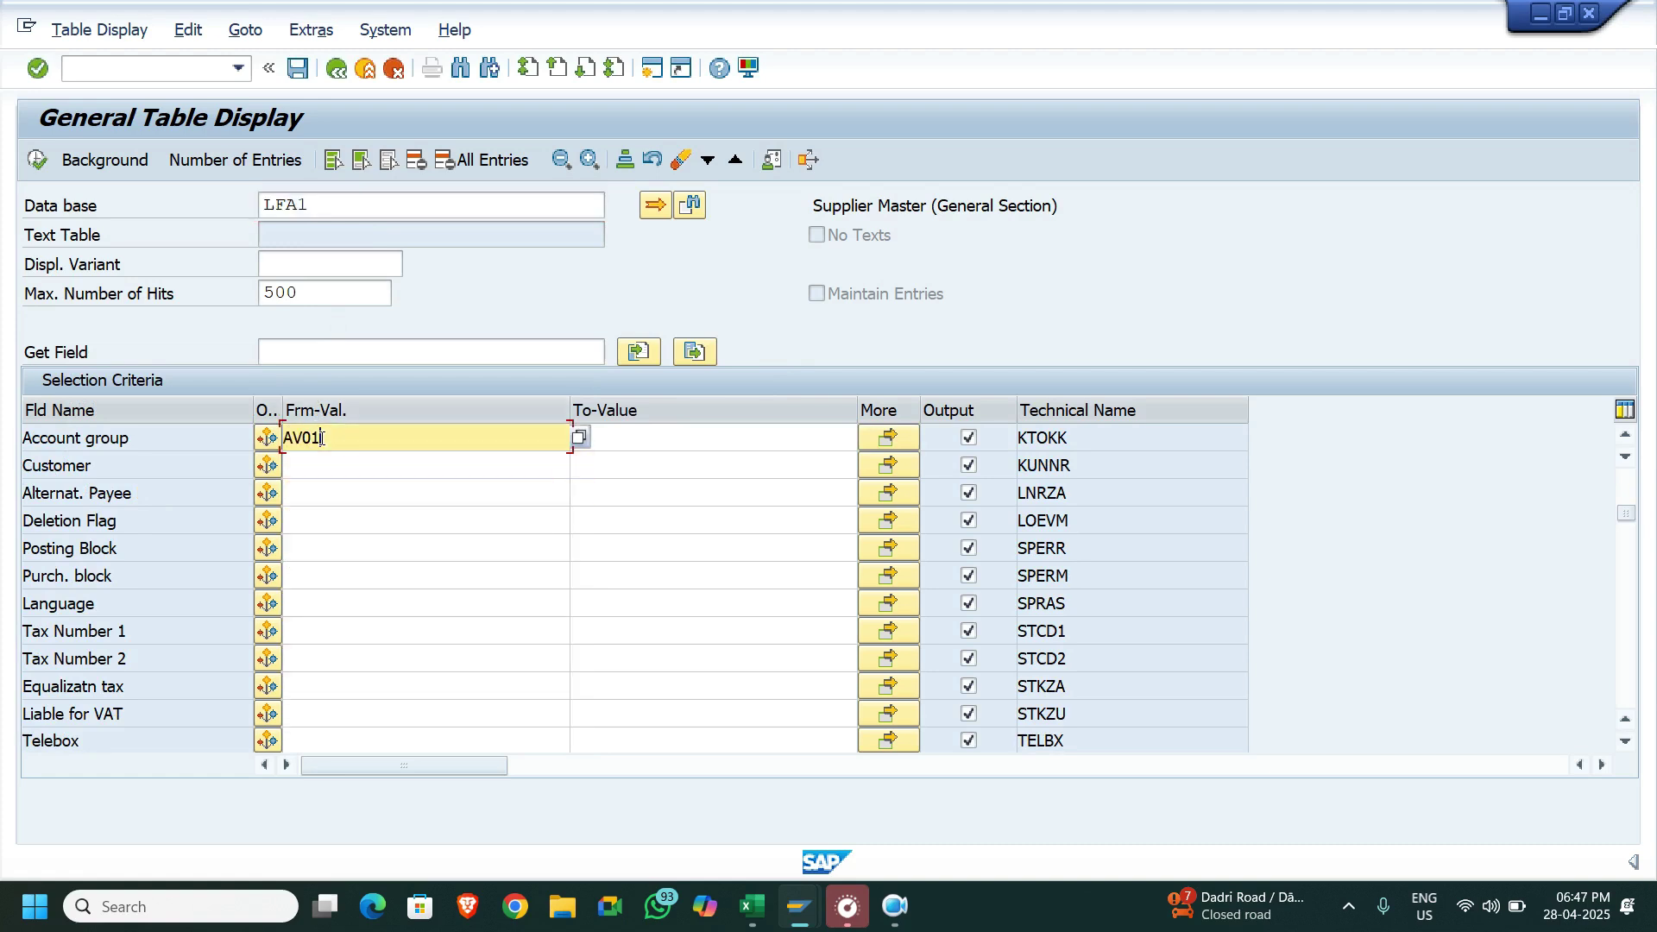
{"action": "left_click", "coordinate": [40, 163]}
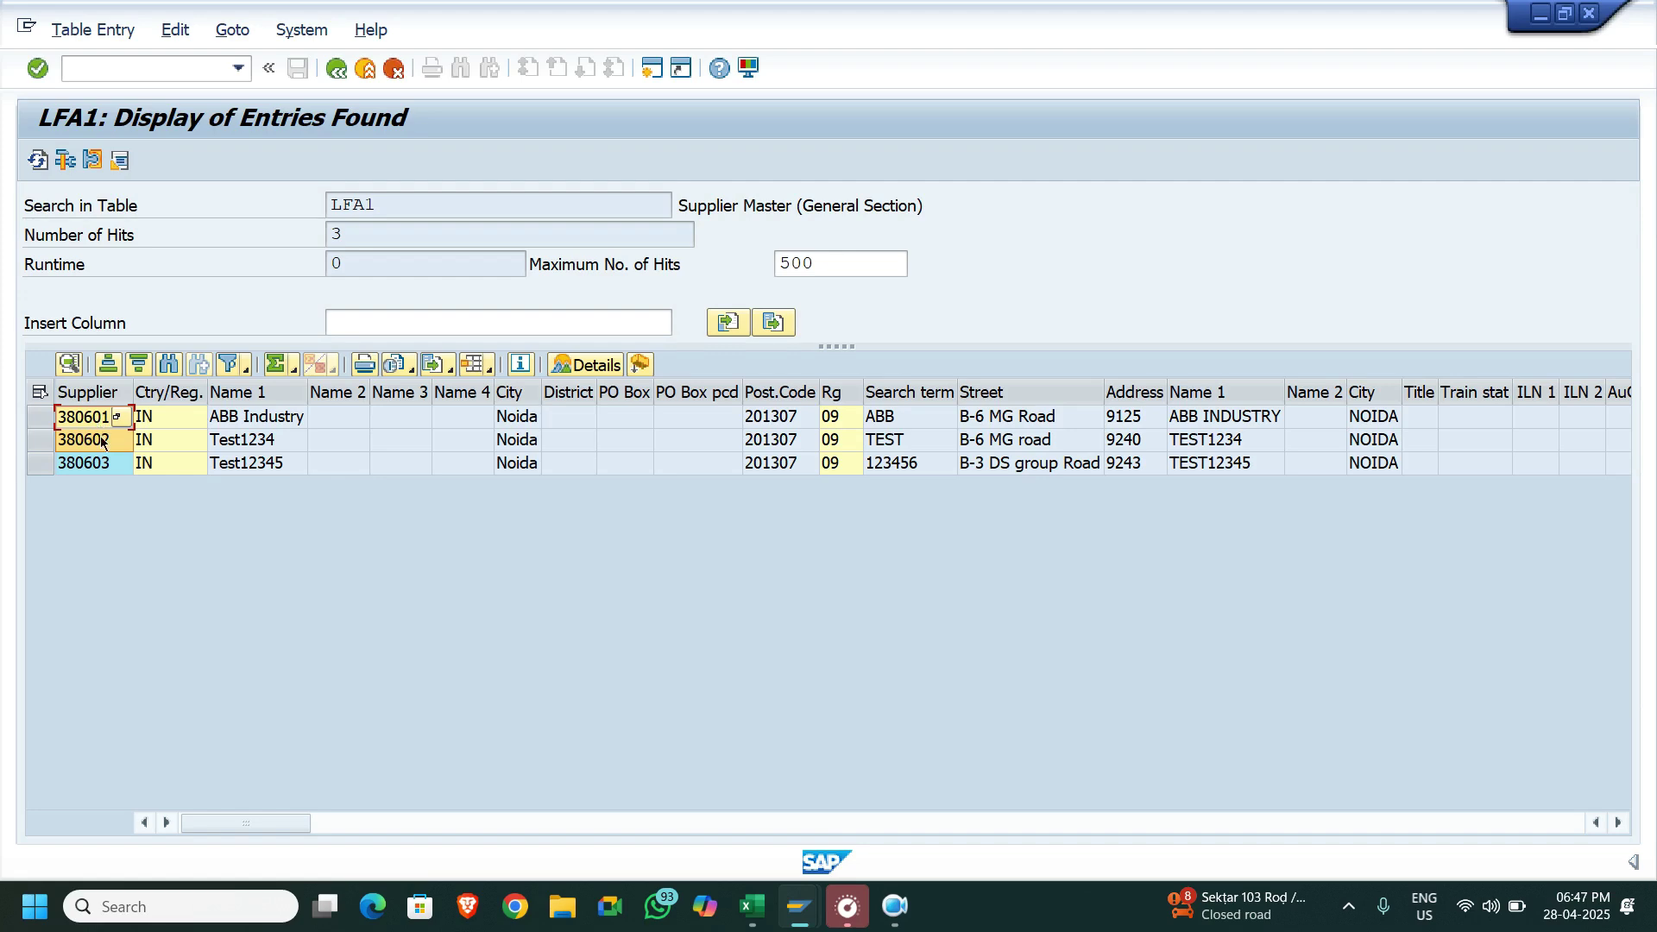
{"action": "left_click", "coordinate": [106, 467]}
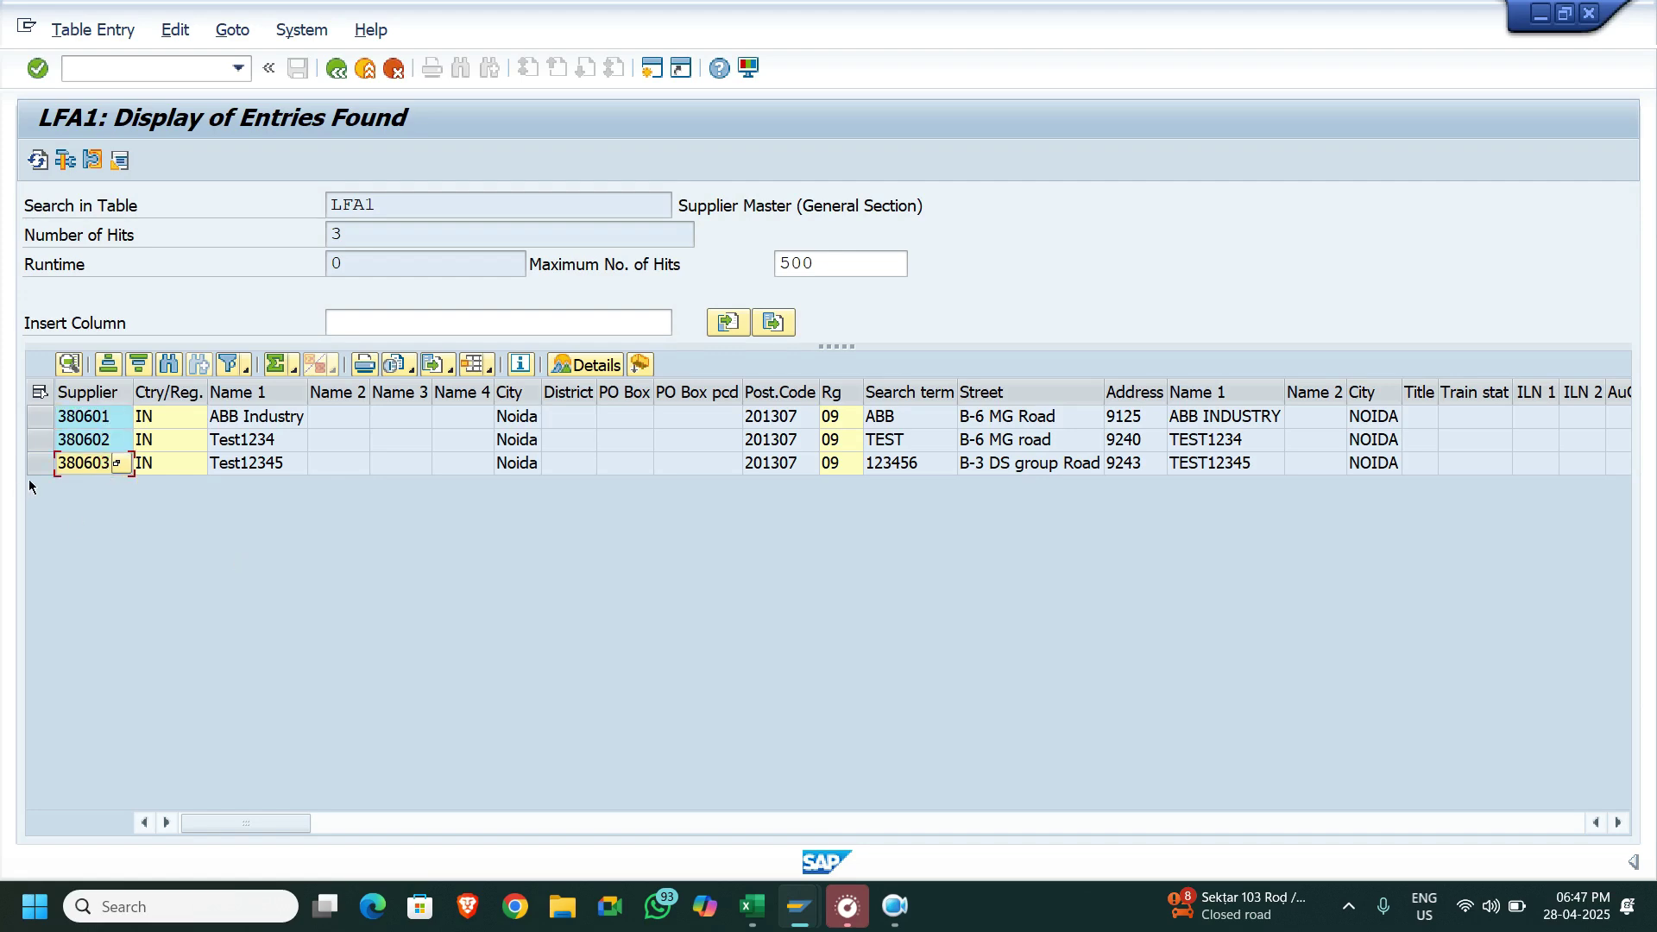
{"action": "left_click", "coordinate": [120, 466]}
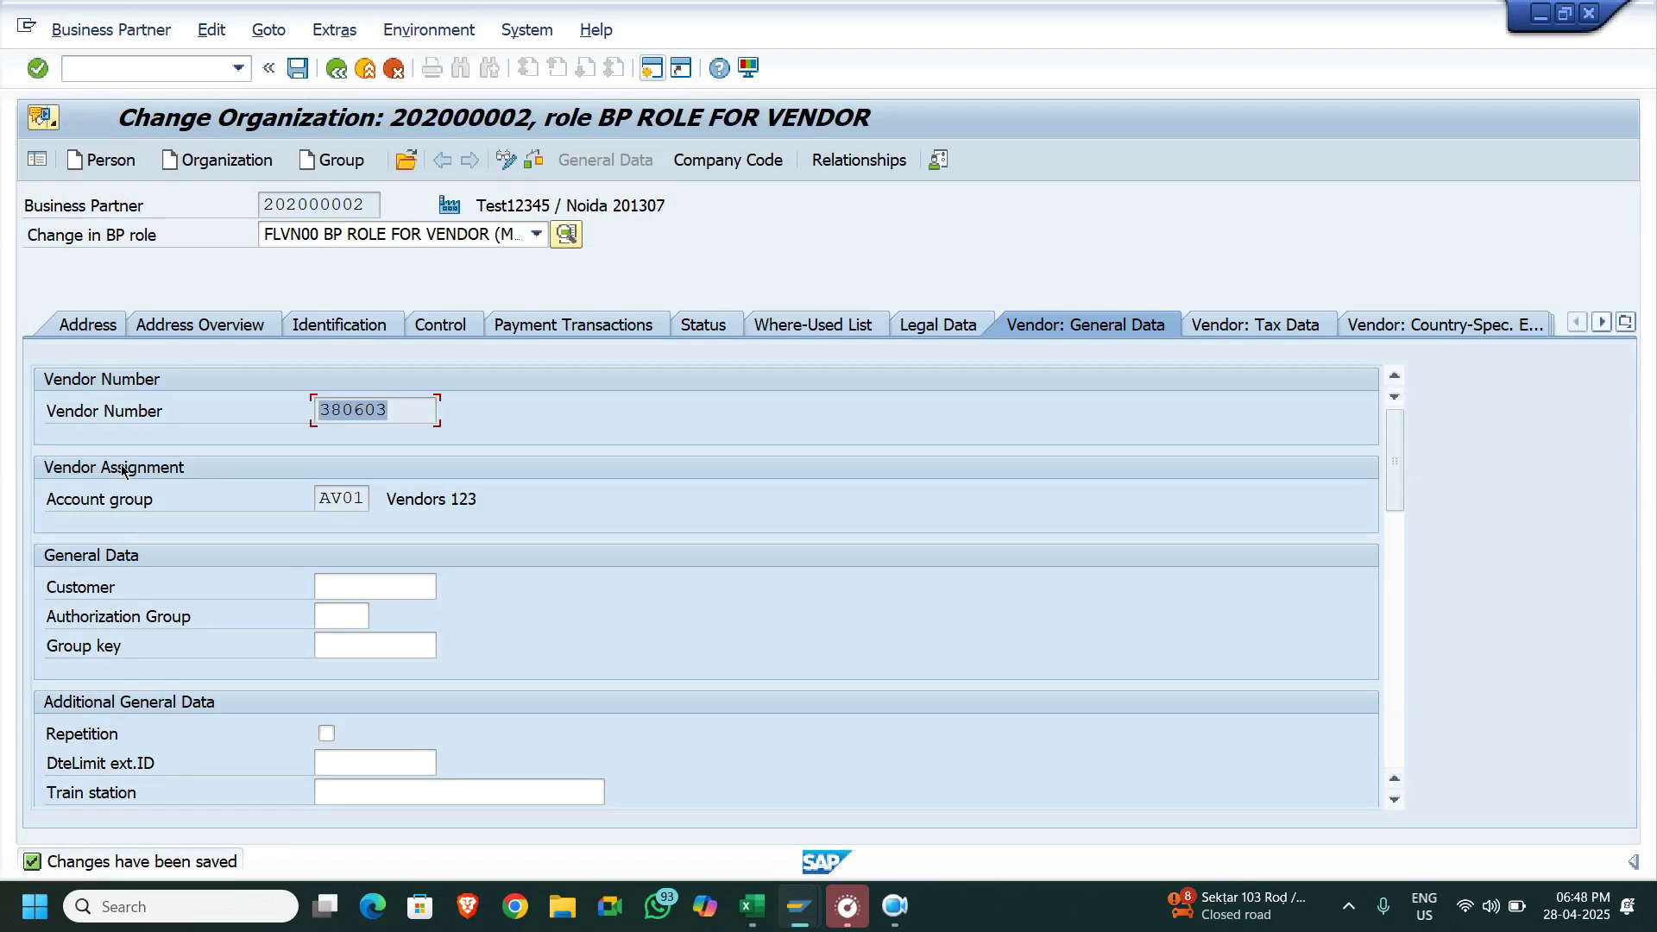